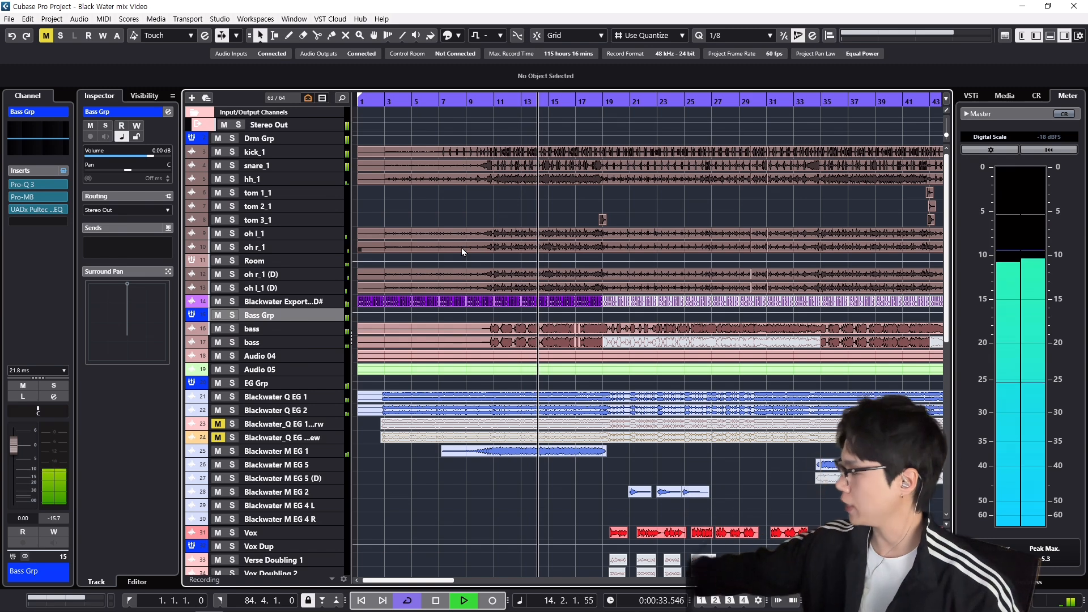
Step: Solo the Drm Grp track with enlarged track heights and listen to the processed drums from around bar 10
{"action": "key", "text": "space"}
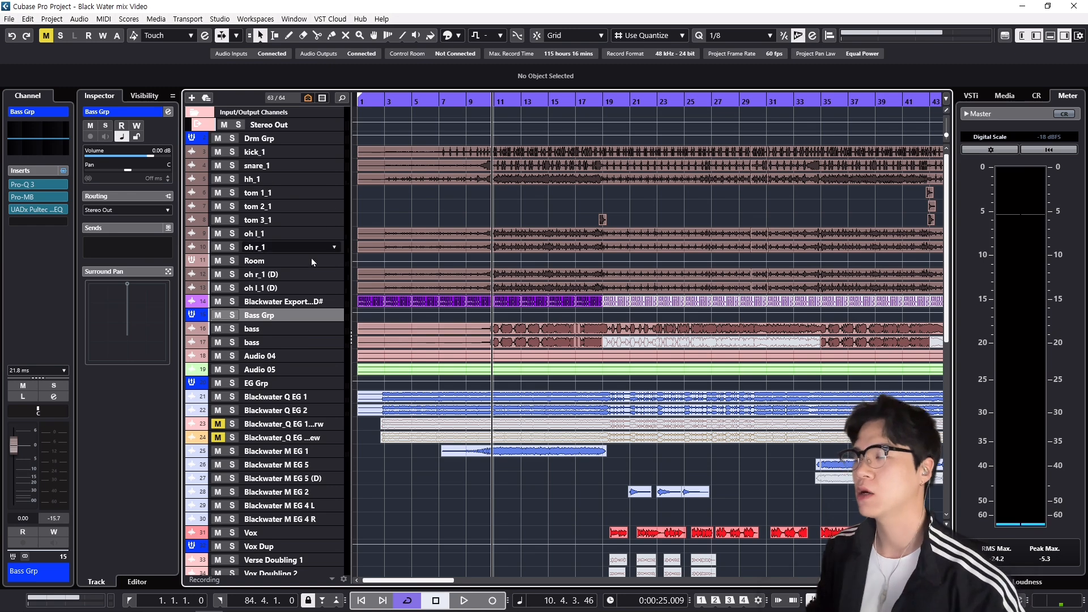
{"action": "left_click", "coordinate": [341, 137]}
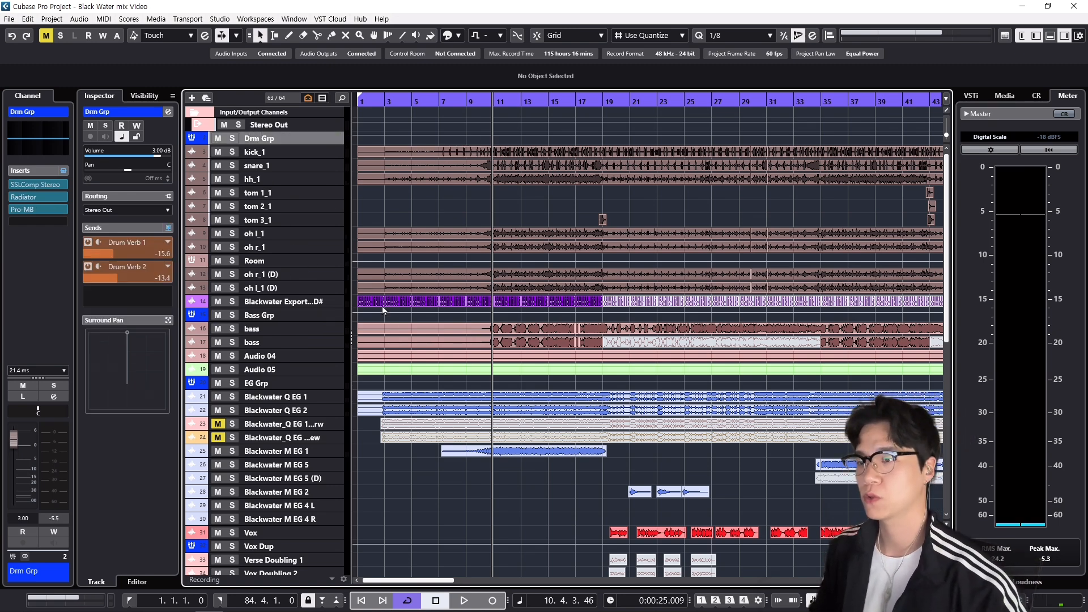
{"action": "scroll", "coordinate": [414, 362], "scroll_direction": "down", "scroll_amount": 10}
{"action": "key", "text": "s"}
{"action": "key", "text": "space"}
{"action": "scroll", "coordinate": [430, 374], "scroll_direction": "up", "scroll_amount": 10}
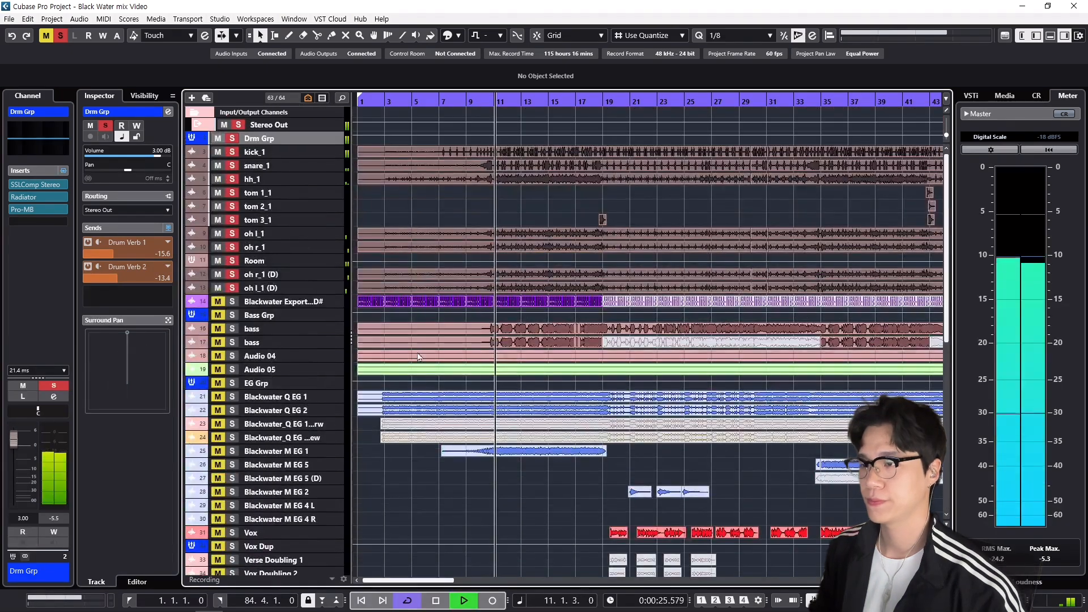
{"action": "scroll", "coordinate": [397, 208], "scroll_direction": "up", "scroll_amount": 1}
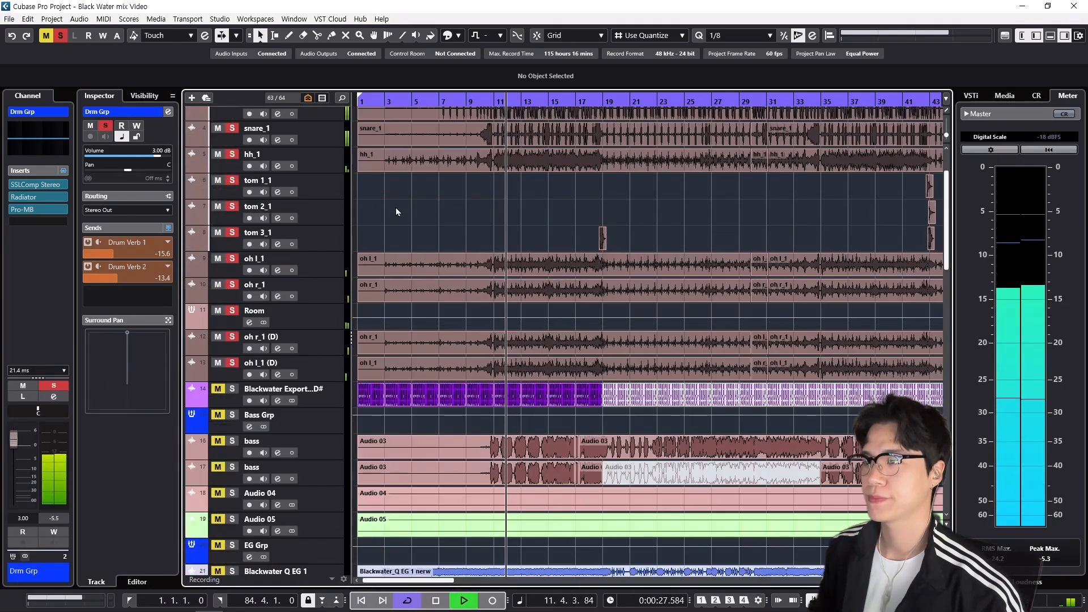
{"action": "scroll", "coordinate": [396, 211], "scroll_direction": "up", "scroll_amount": 3}
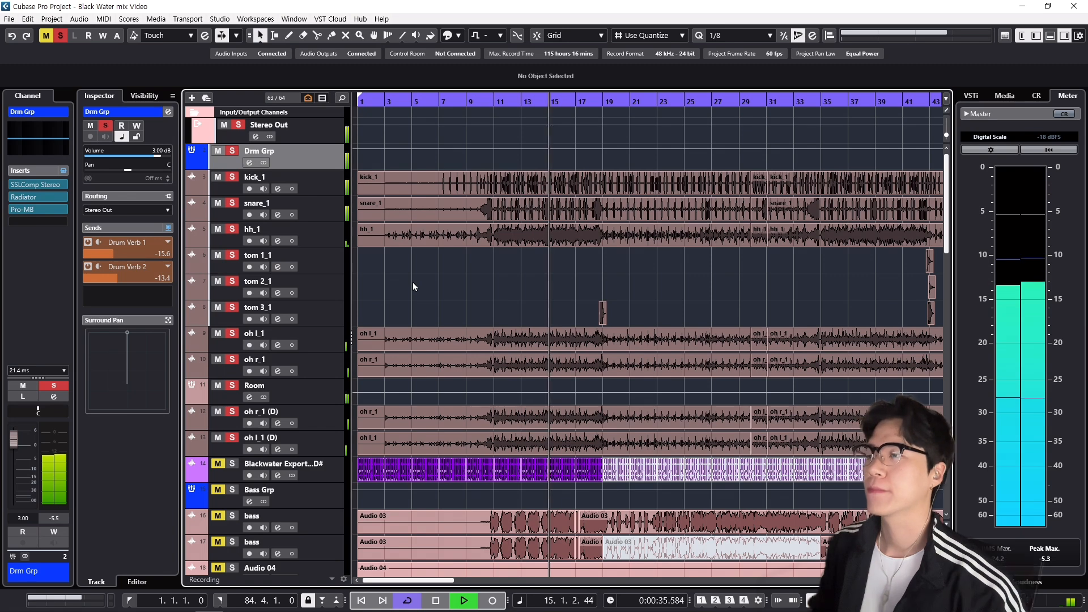
{"action": "key", "text": "space"}
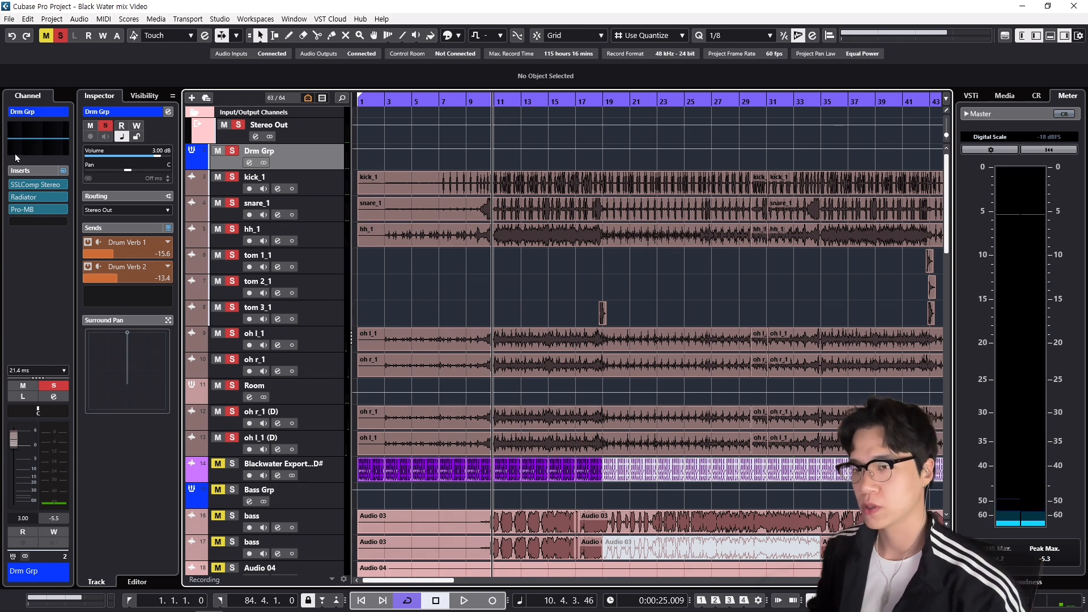
Step: Bypass all inserts on Drm Grp, kick_1 and snare_1, and play back the soloed drums without that processing
{"action": "left_click", "coordinate": [64, 173]}
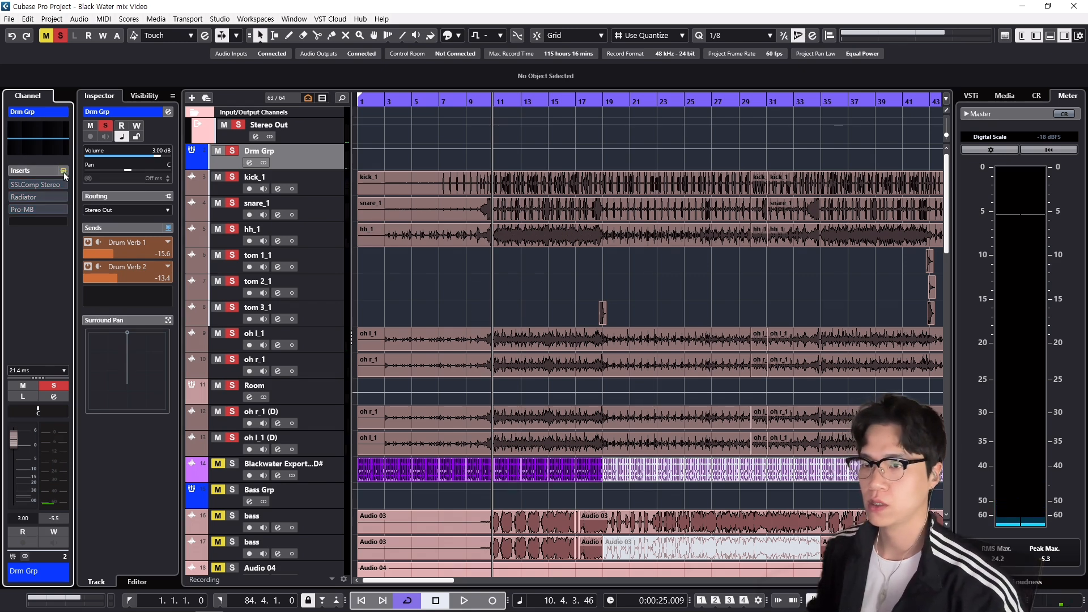
{"action": "left_click", "coordinate": [343, 181]}
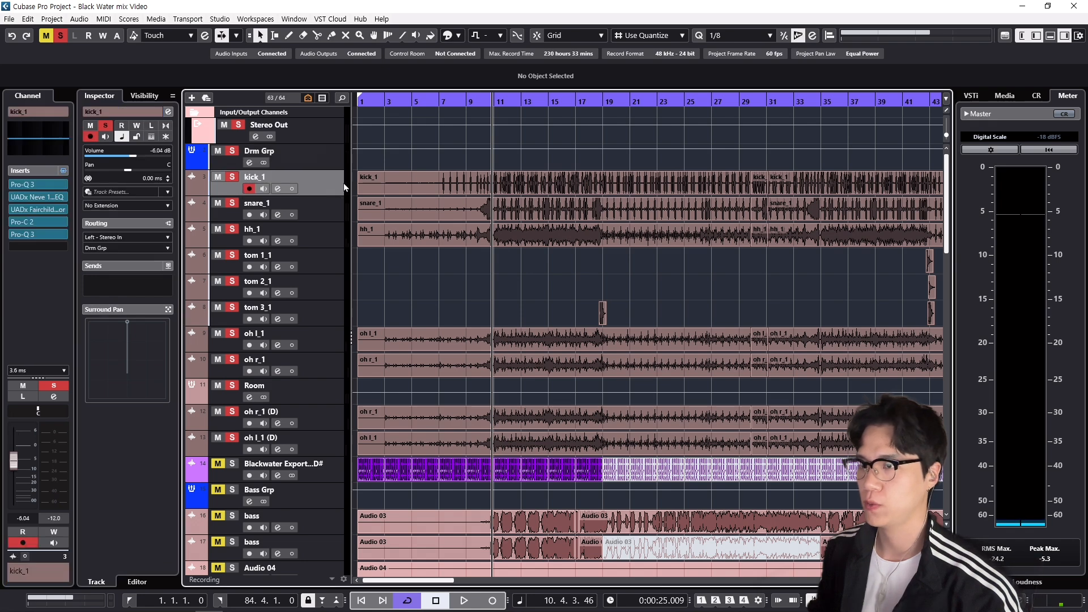
{"action": "left_click", "coordinate": [63, 172]}
{"action": "left_click", "coordinate": [338, 217]}
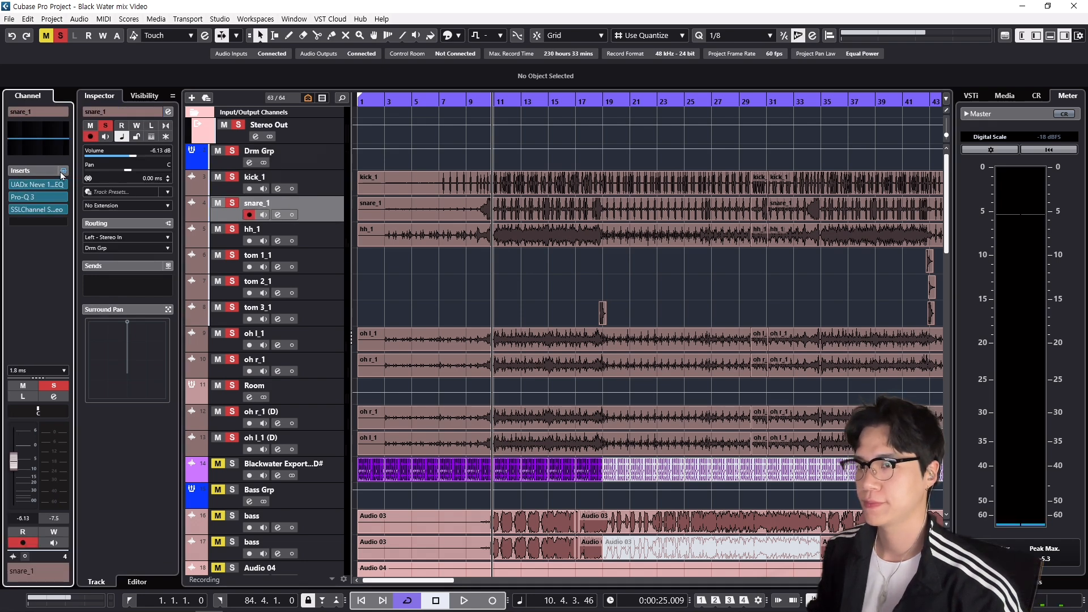
{"action": "key", "text": "space"}
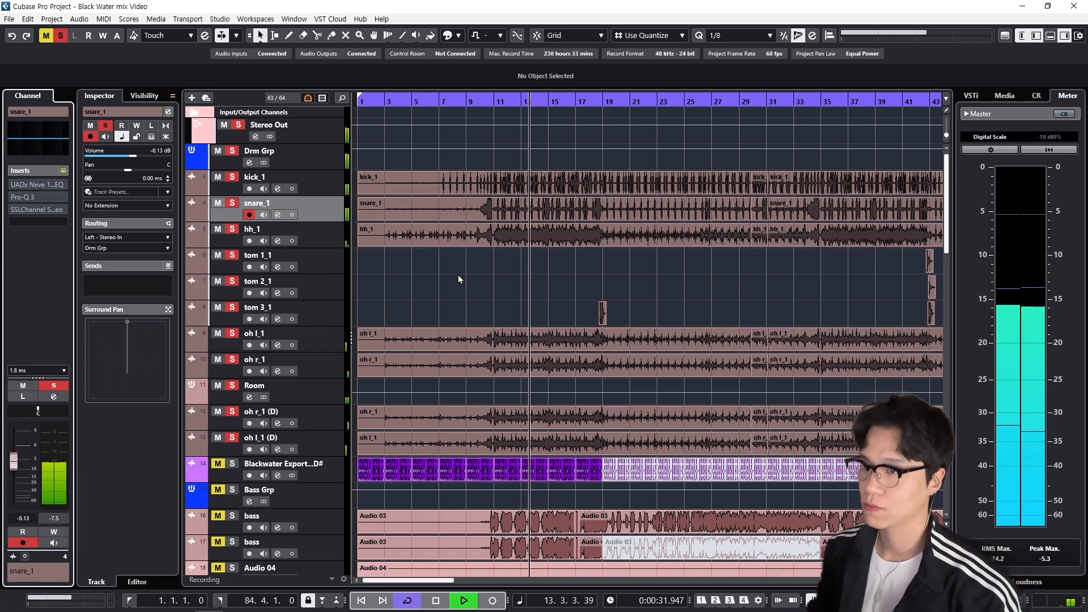
{"action": "key", "text": "space"}
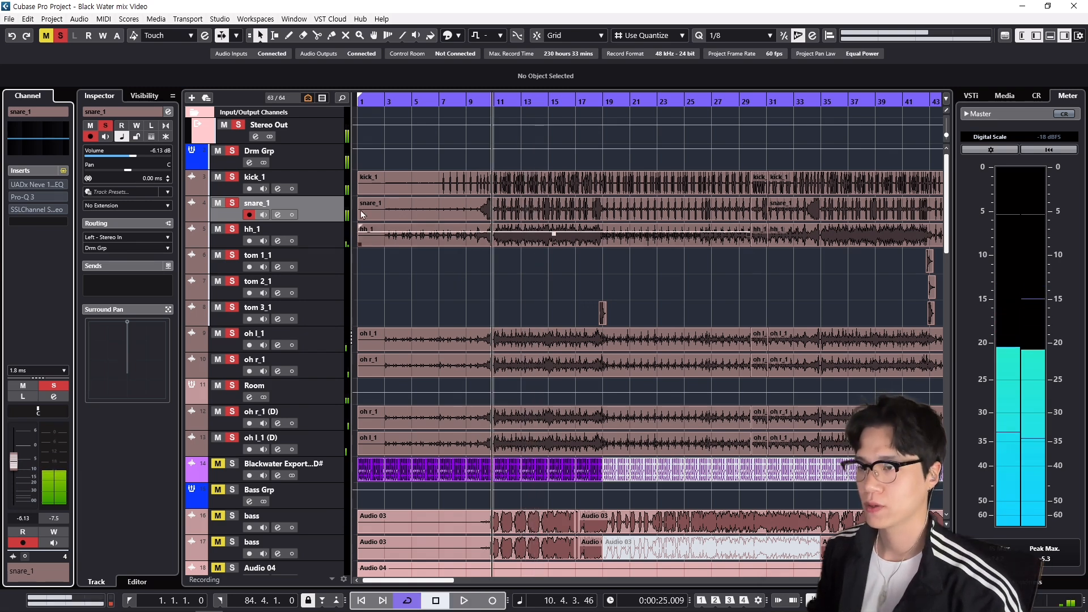
Step: Solo only the kick_1 track and listen to it with its inserts bypassed
{"action": "left_click", "coordinate": [342, 190]}
{"action": "left_click", "coordinate": [339, 211]}
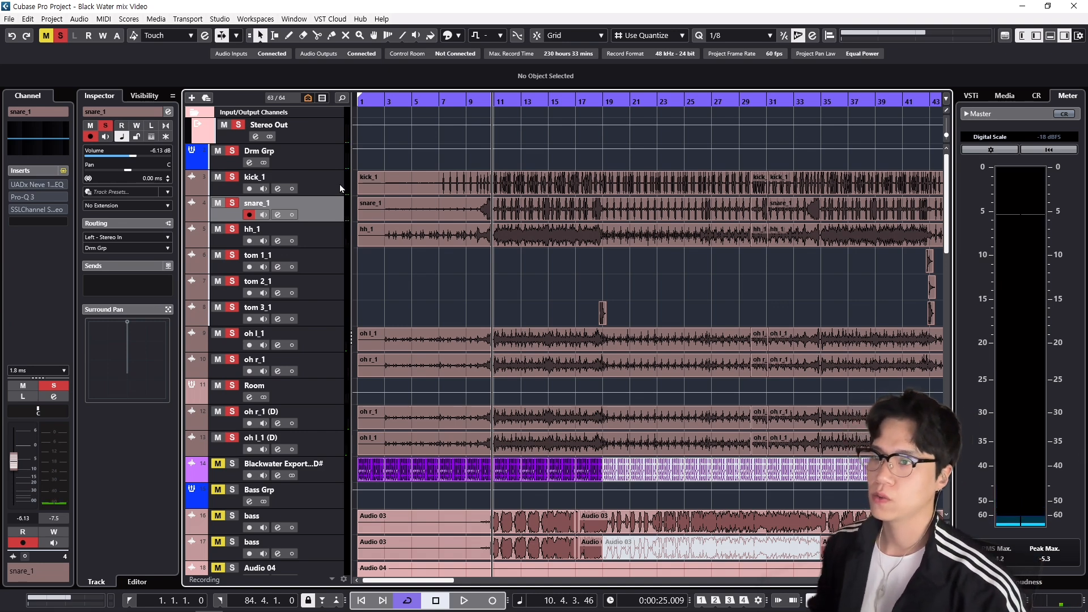
{"action": "left_click", "coordinate": [339, 185]}
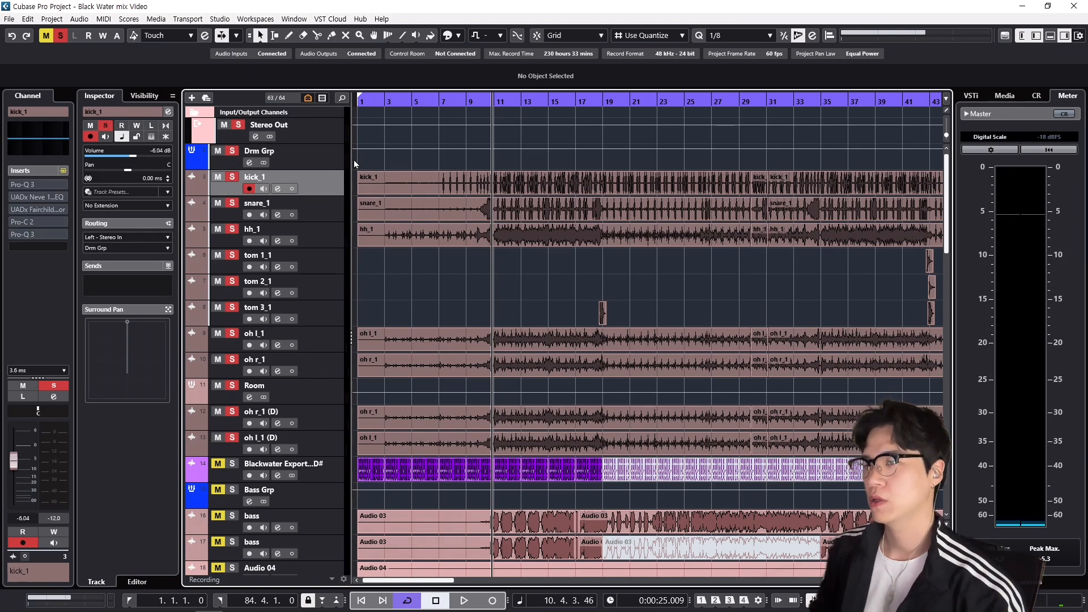
{"action": "left_click", "coordinate": [346, 160]}
{"action": "left_click", "coordinate": [348, 183]}
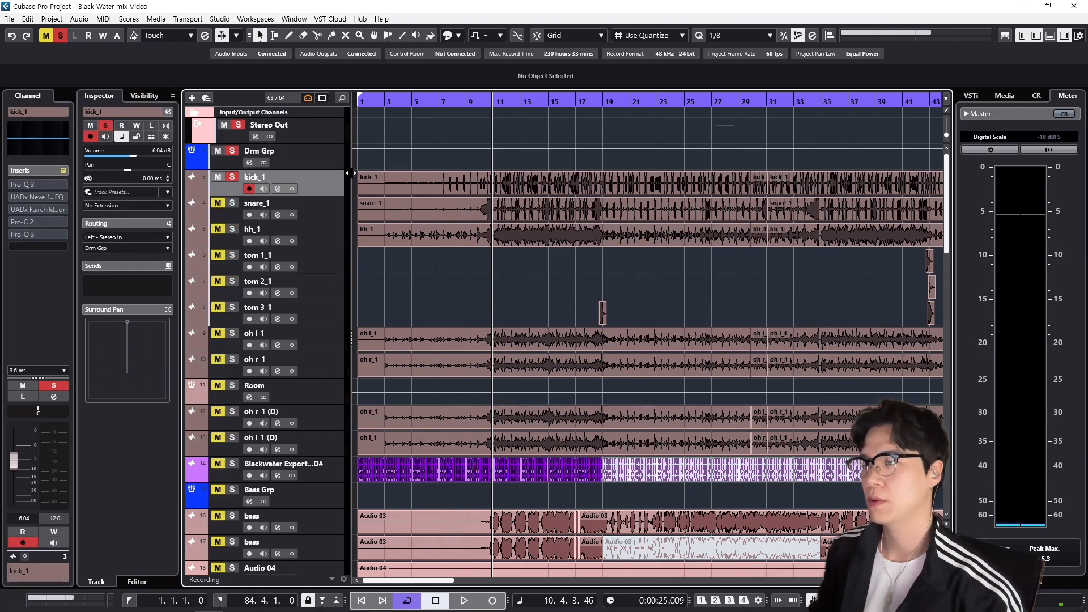
{"action": "key", "text": "space"}
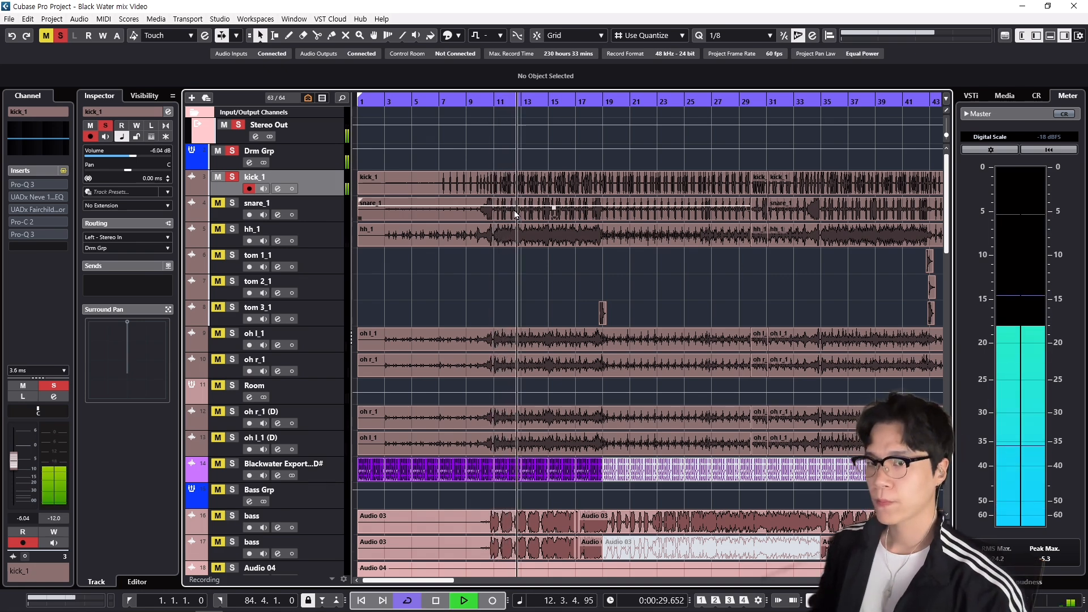
{"action": "key", "text": "space"}
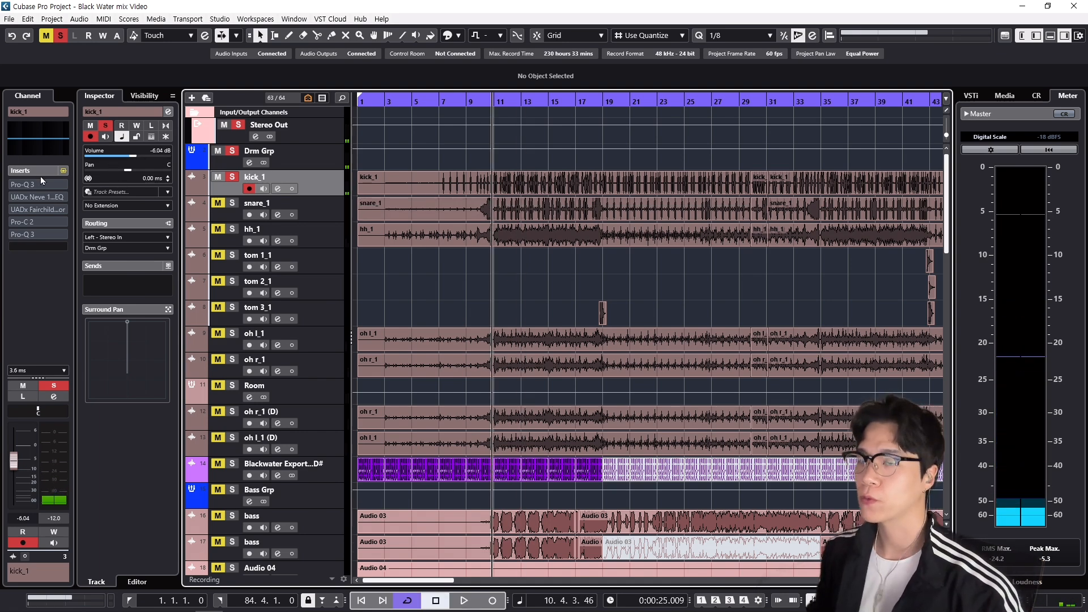
Step: Reactivate all inserts on kick_1 and play back the processed kick in solo
{"action": "left_click", "coordinate": [64, 172]}
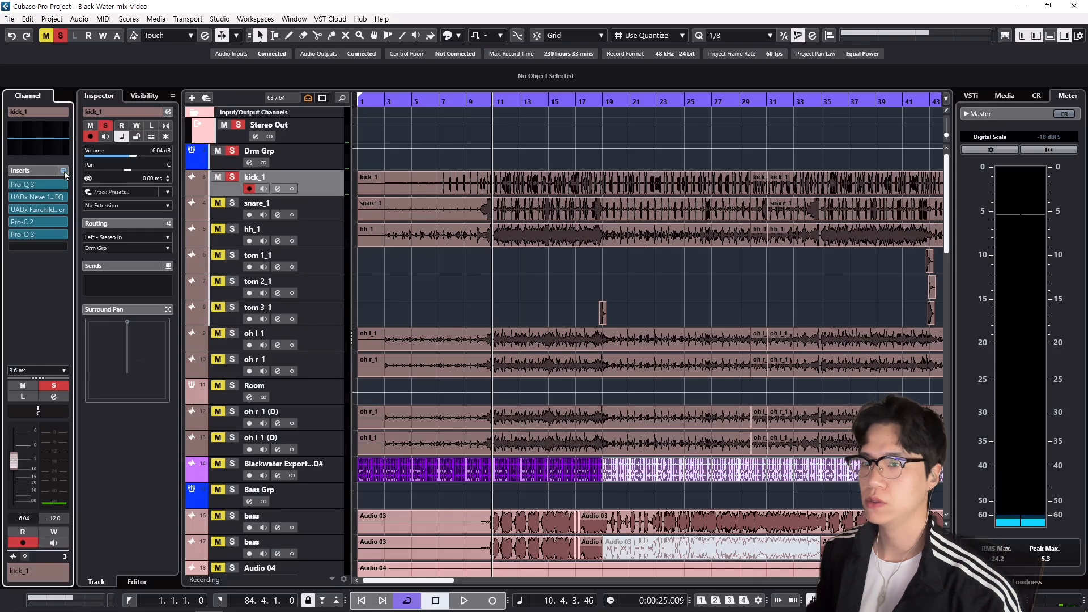
{"action": "key", "text": "space"}
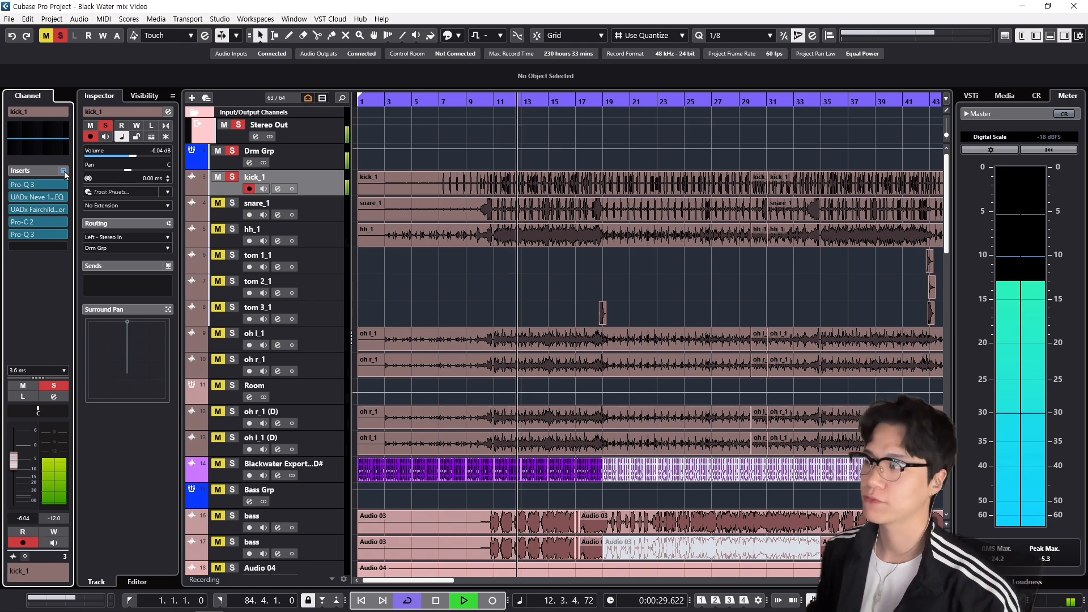
{"action": "key", "text": "space"}
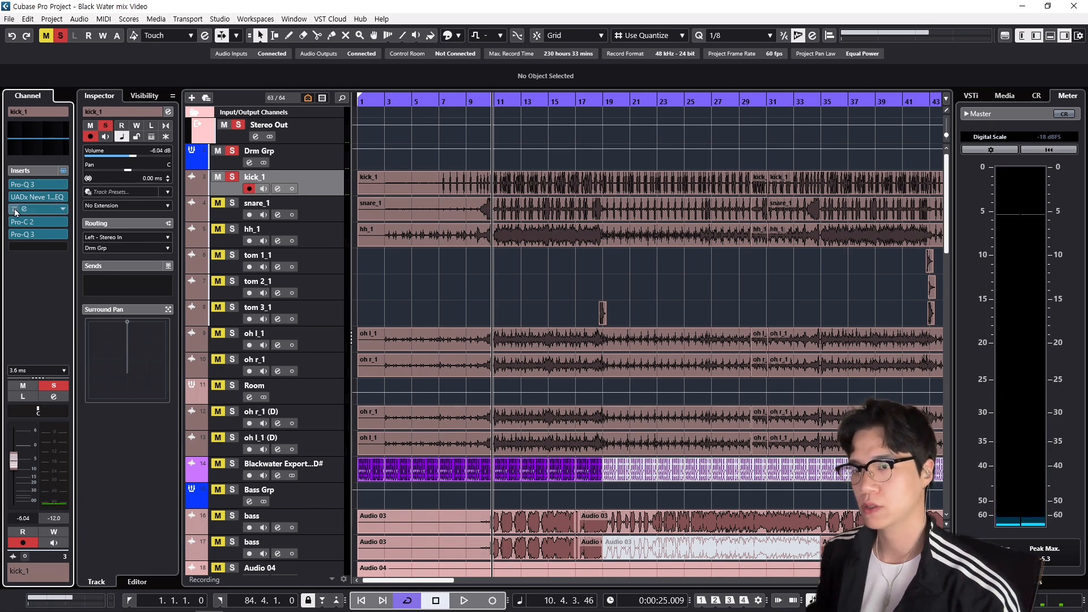
Step: Open kick_1's UADx Neve 1073 Preamp and EQ and compare the soloed kick with the plug-in bypassed and active
{"action": "left_click", "coordinate": [32, 195]}
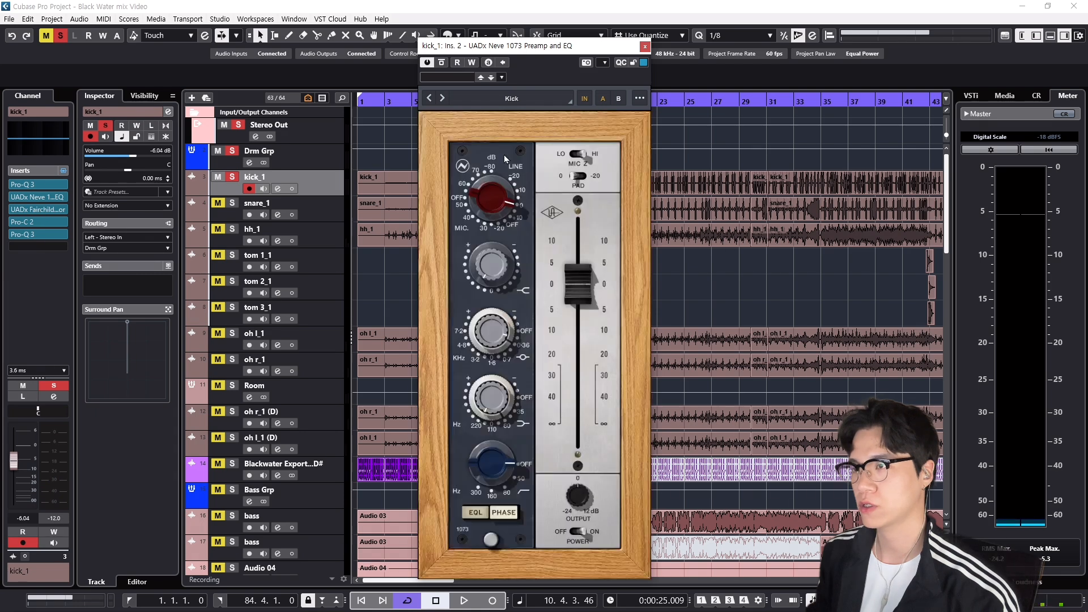
{"action": "left_click_drag", "start_coordinate": [512, 47], "coordinate": [720, 45]}
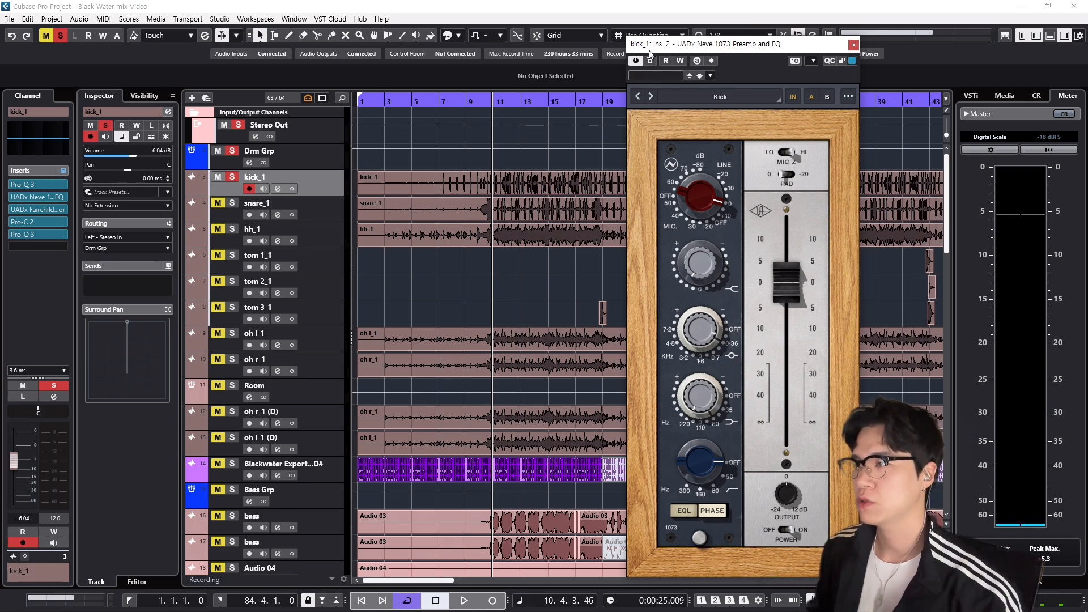
{"action": "key", "text": "space"}
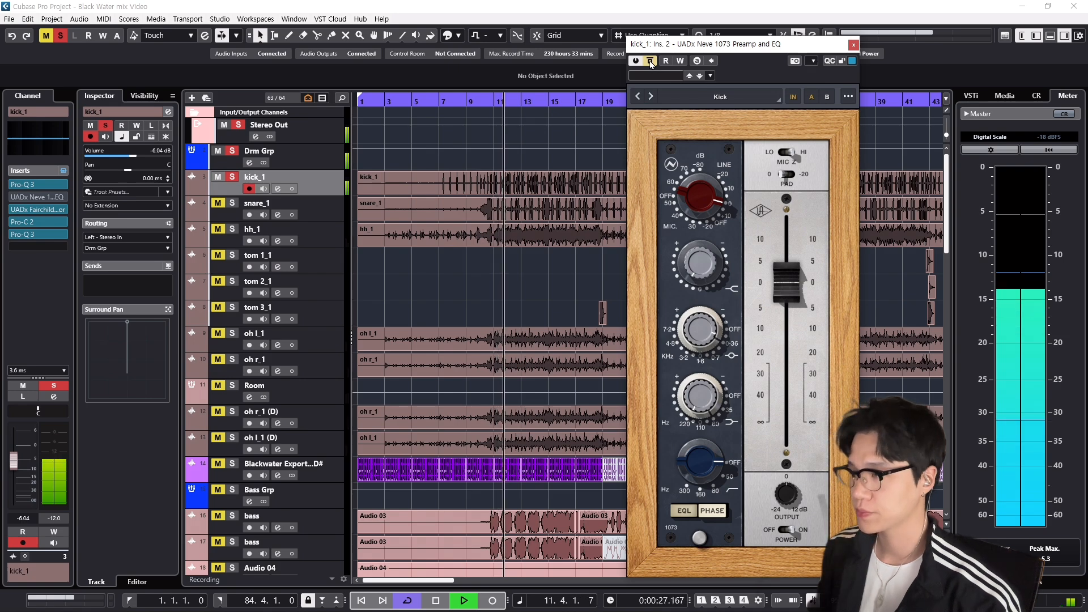
{"action": "key", "text": "space"}
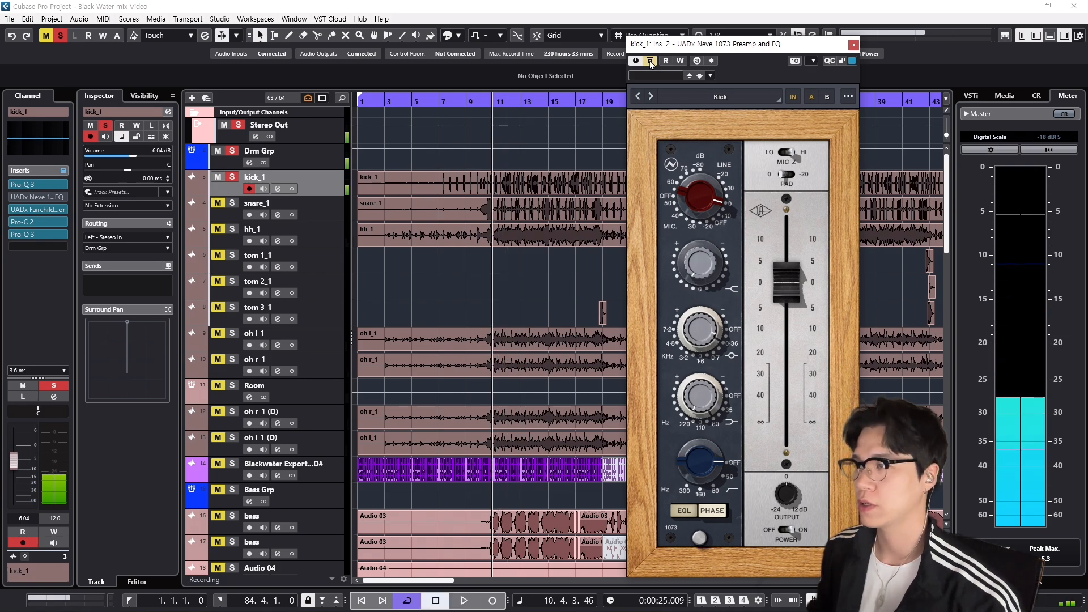
{"action": "key", "text": "space"}
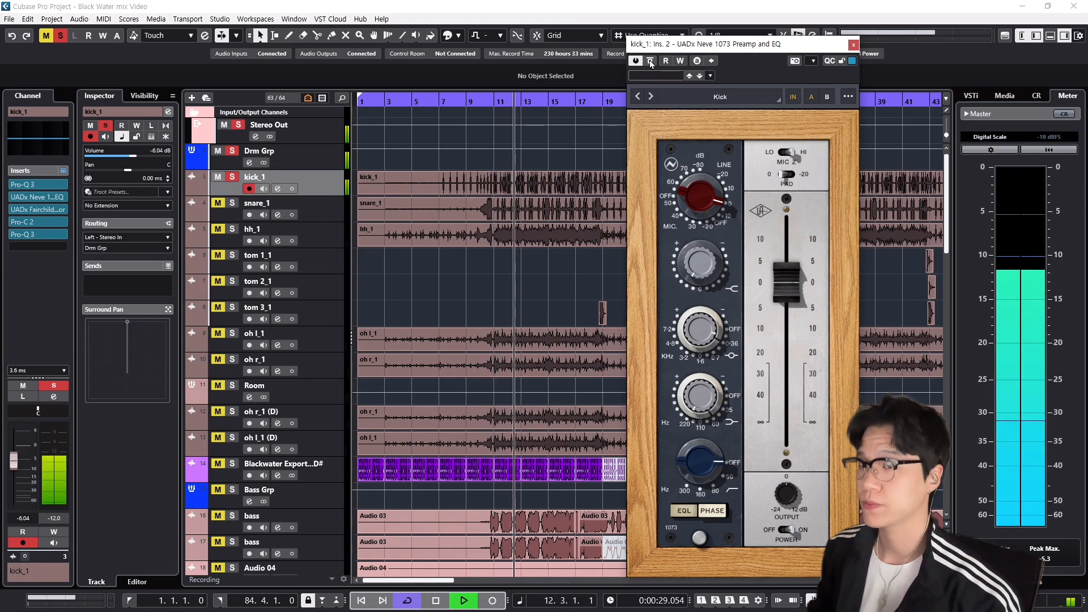
{"action": "key", "text": "space"}
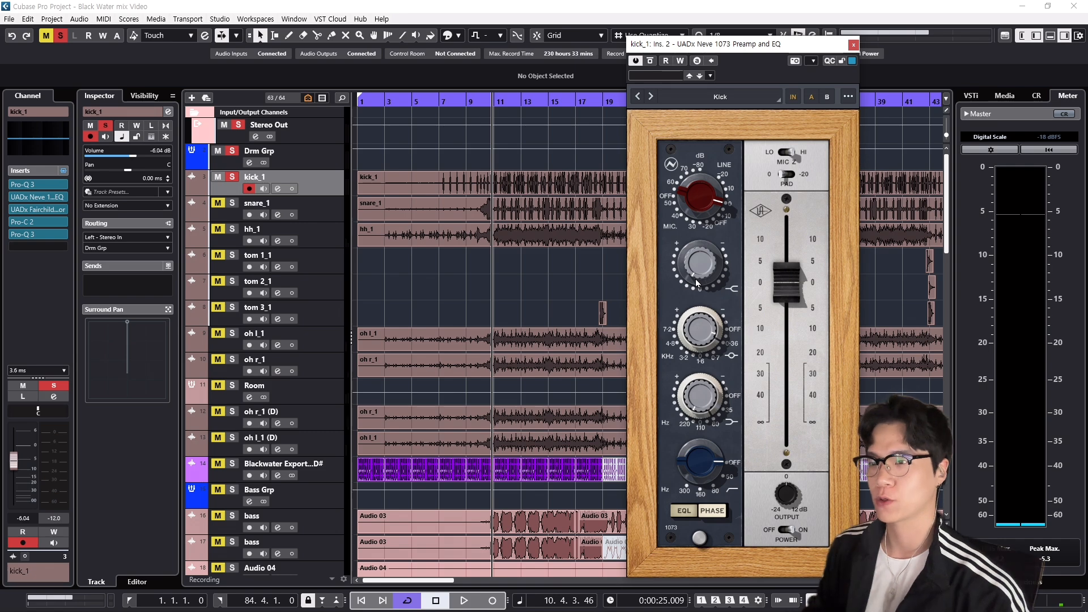
Step: Close the Neve 1073 window, replay the processed kick_1 in solo, and release the solo
{"action": "key", "text": "s"}
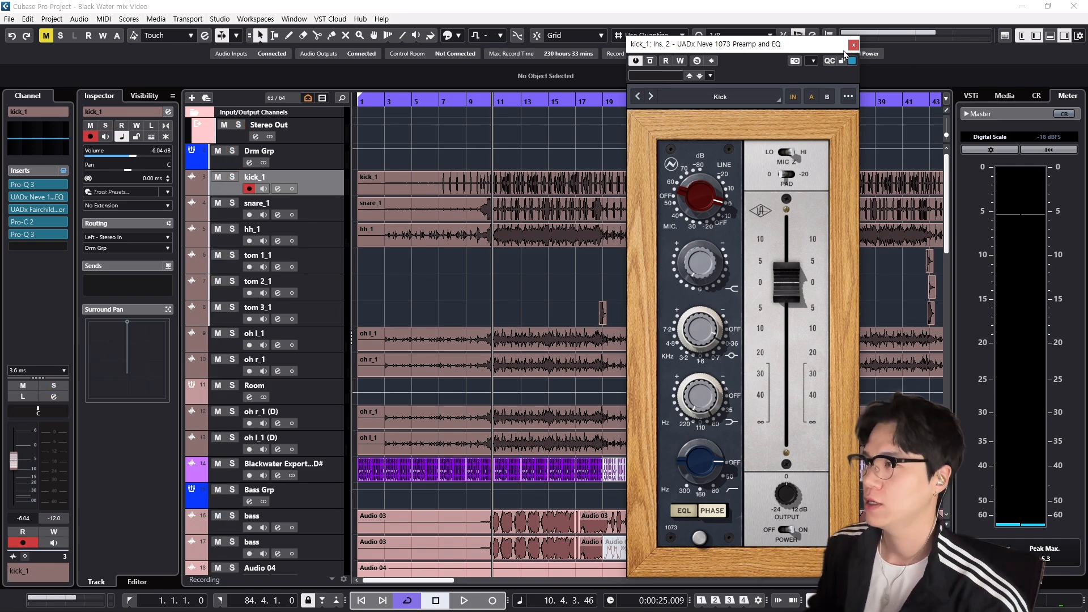
{"action": "left_click", "coordinate": [853, 45]}
{"action": "key", "text": "s"}
{"action": "key", "text": "space"}
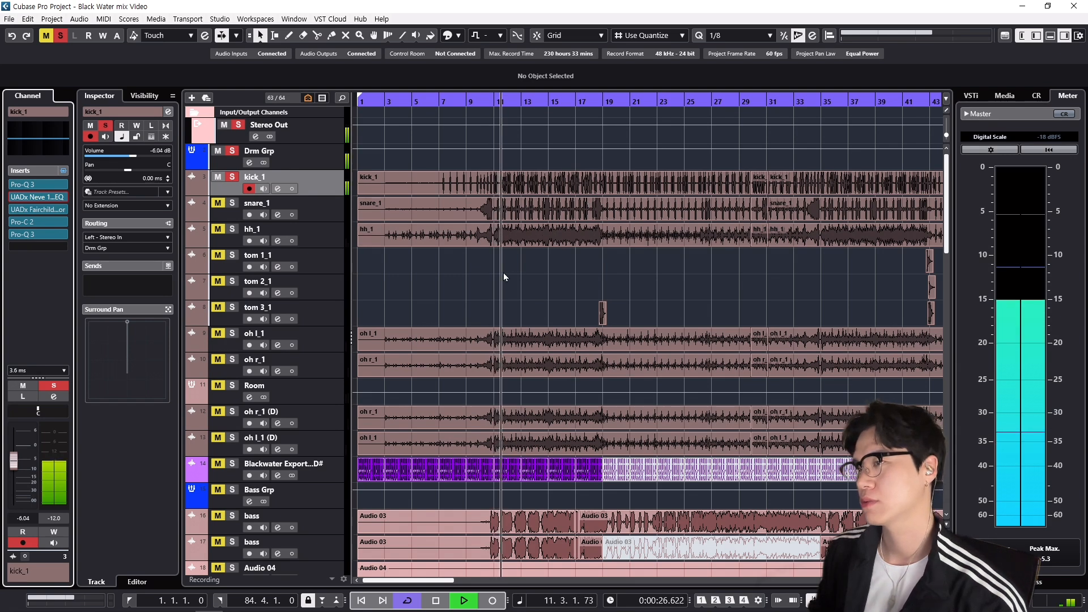
{"action": "key", "text": "space"}
{"action": "key", "text": "s"}
Step: Listen to the snare_1 track in solo with its inserts bypassed, then release the solo
{"action": "left_click", "coordinate": [335, 206]}
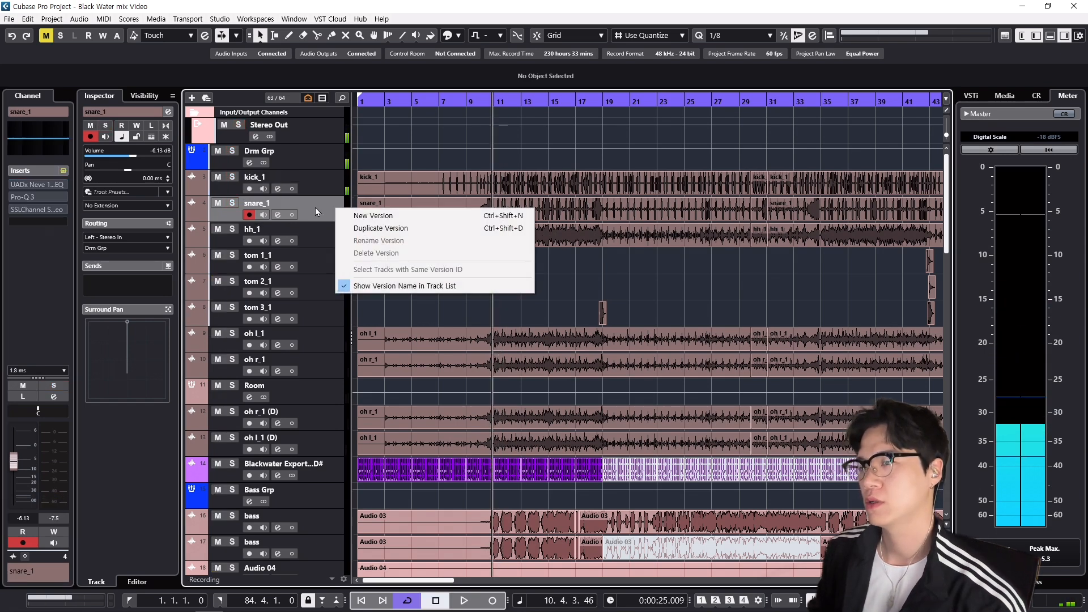
{"action": "left_click", "coordinate": [315, 208]}
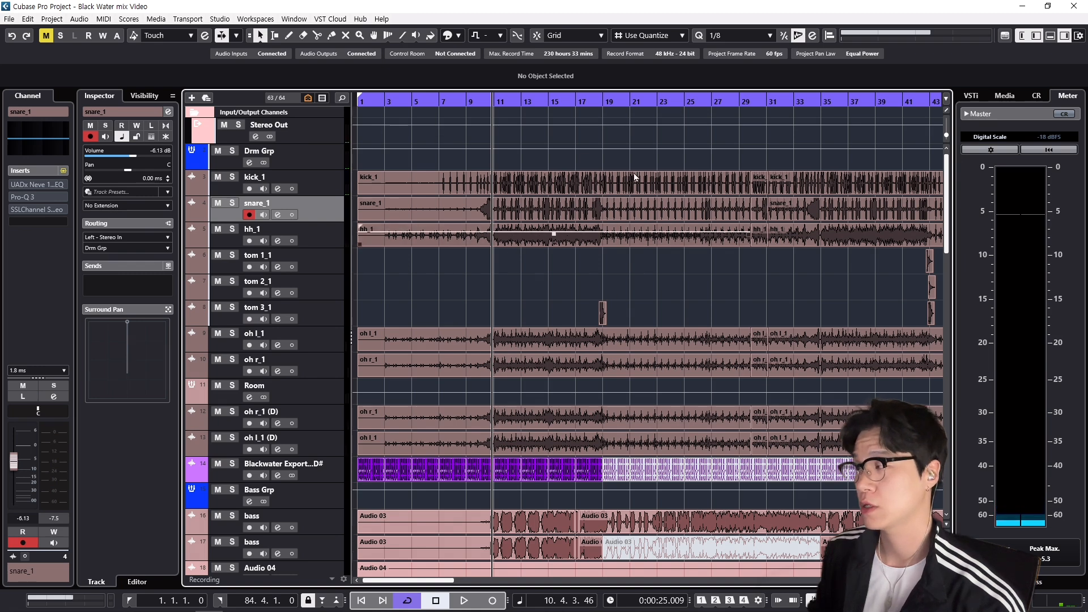
{"action": "key", "text": "s"}
{"action": "key", "text": "space"}
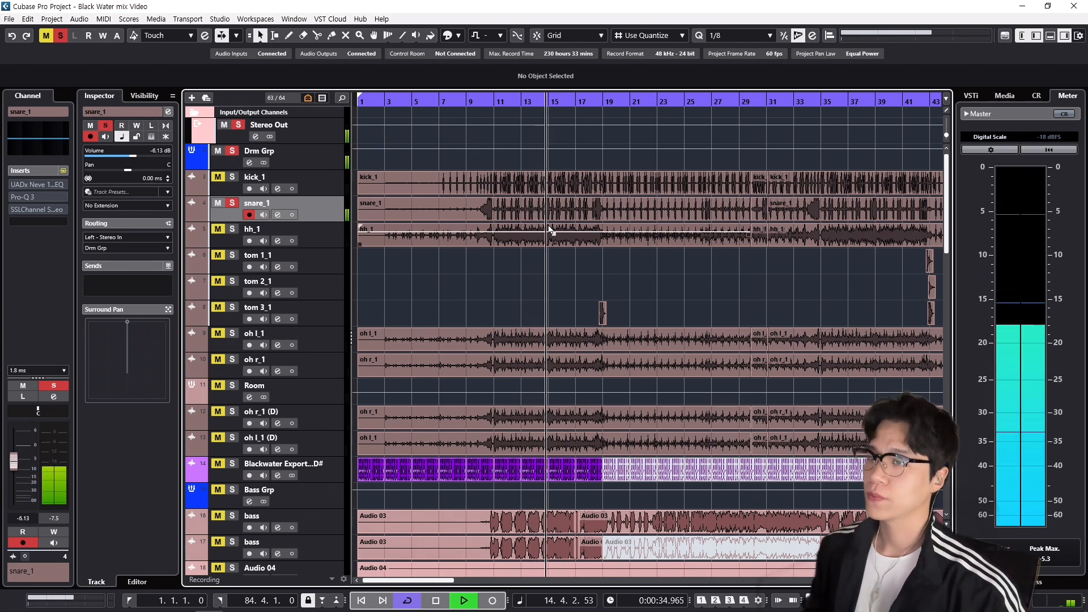
{"action": "key", "text": "space"}
{"action": "key", "text": "s"}
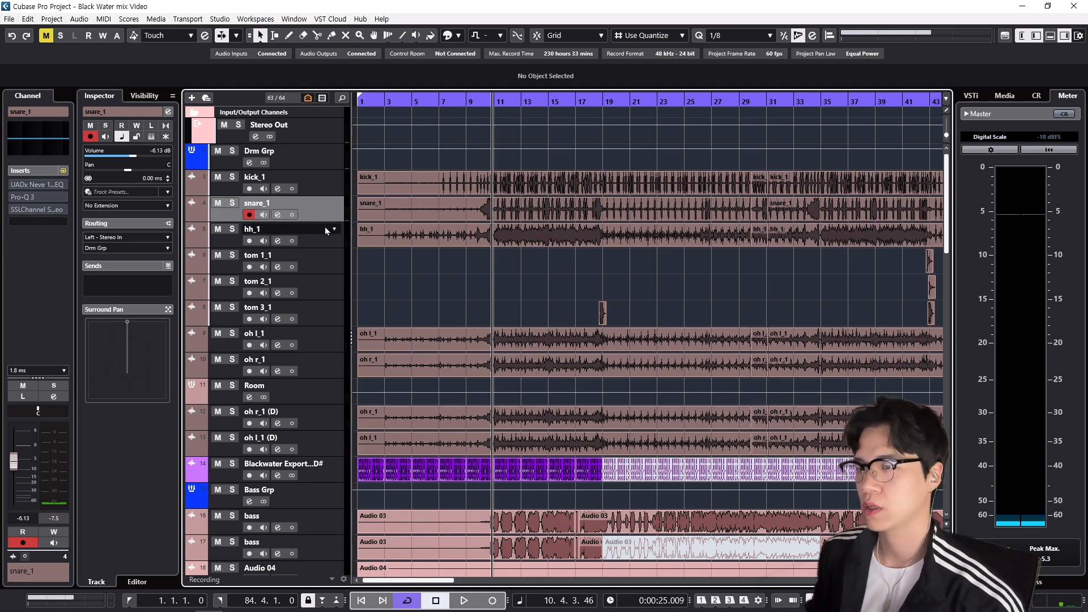
Step: Make the snare_1 track taller and audition it with its inserts reactivated, first in the mix and then soloed
{"action": "left_click_drag", "start_coordinate": [329, 224], "coordinate": [330, 273]}
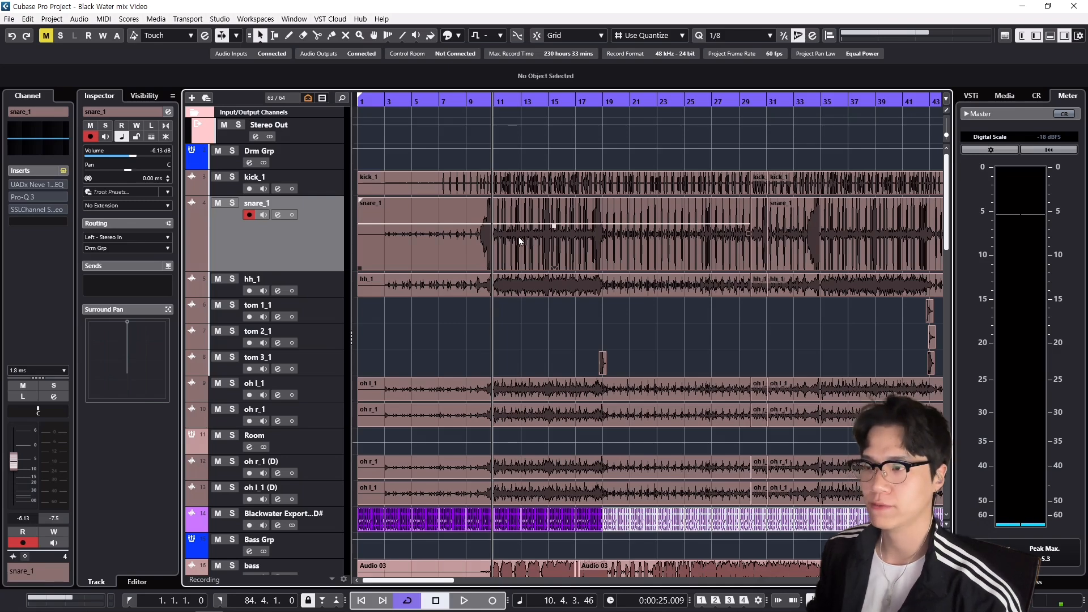
{"action": "left_click", "coordinate": [64, 174]}
{"action": "key", "text": "space"}
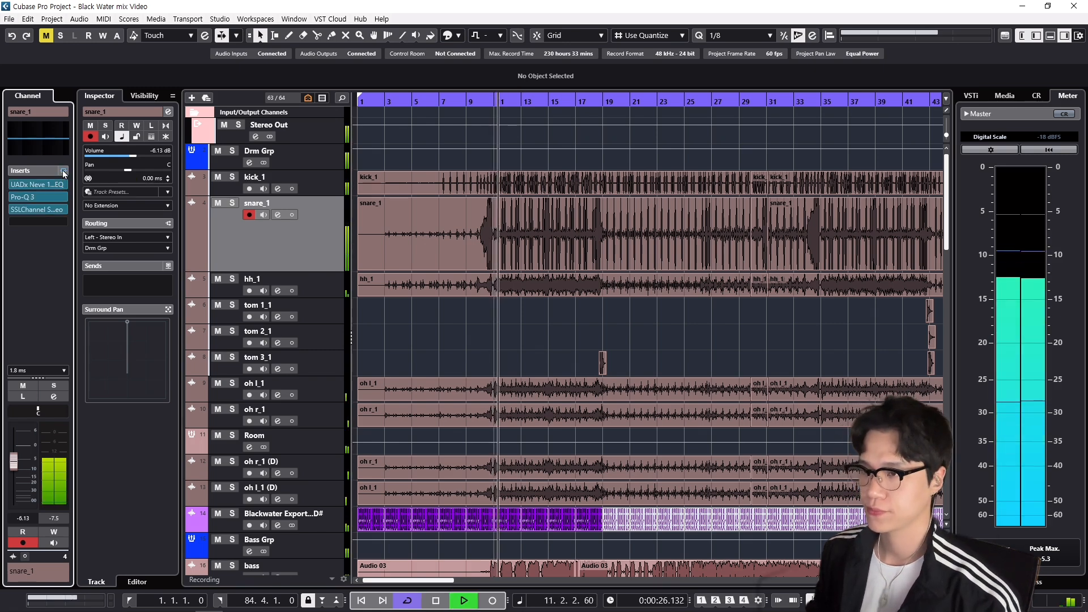
{"action": "key", "text": "s"}
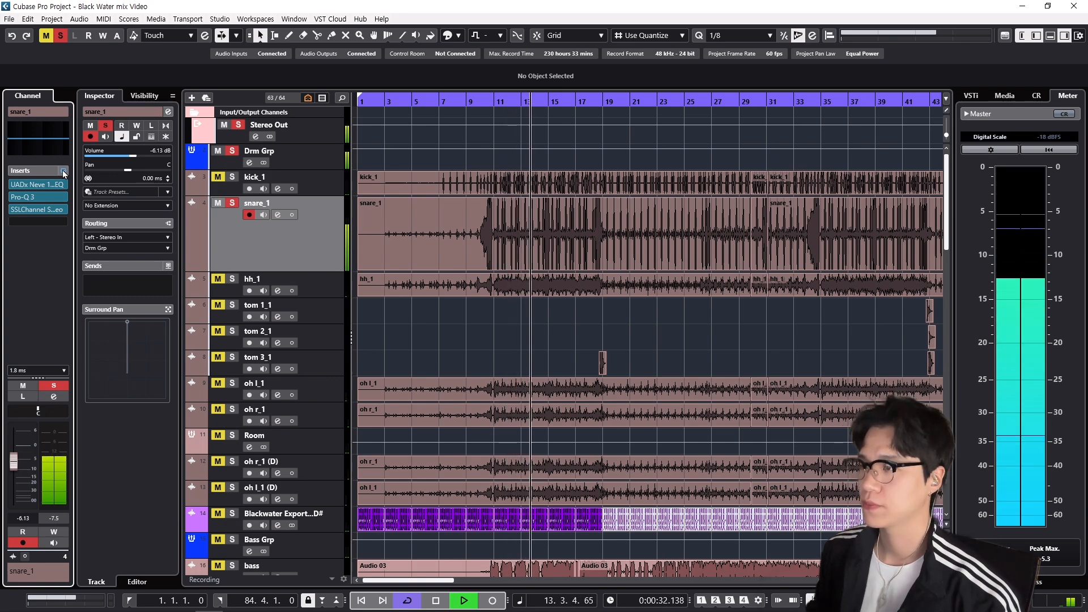
{"action": "key", "text": "space"}
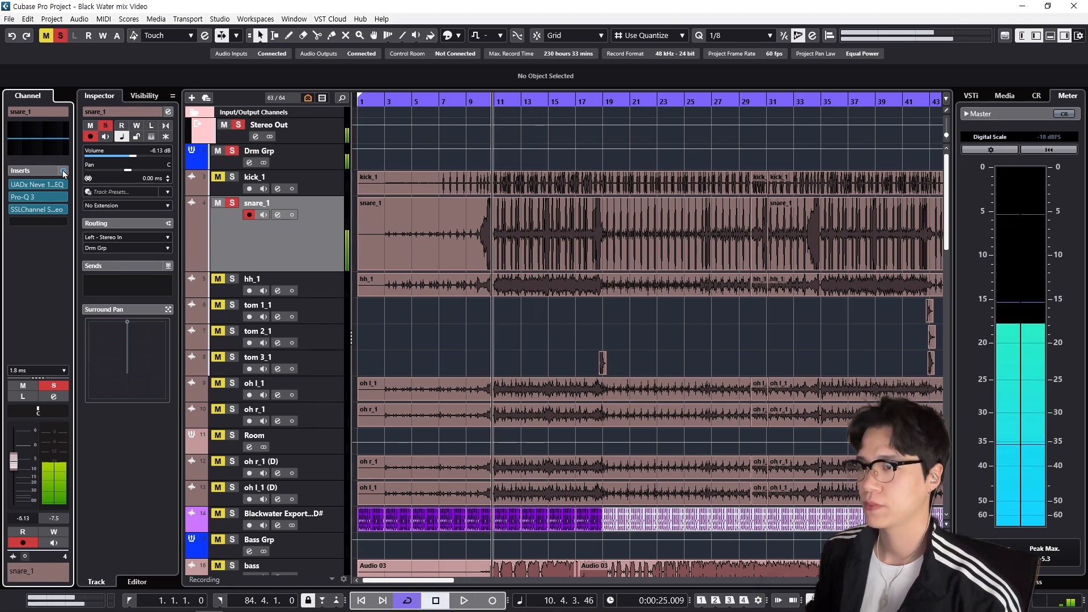
Step: Compare the soloed snare_1 with its UADx Neve 1073 Preamp and EQ bypassed and active, then close the plug-in window
{"action": "key", "text": "s"}
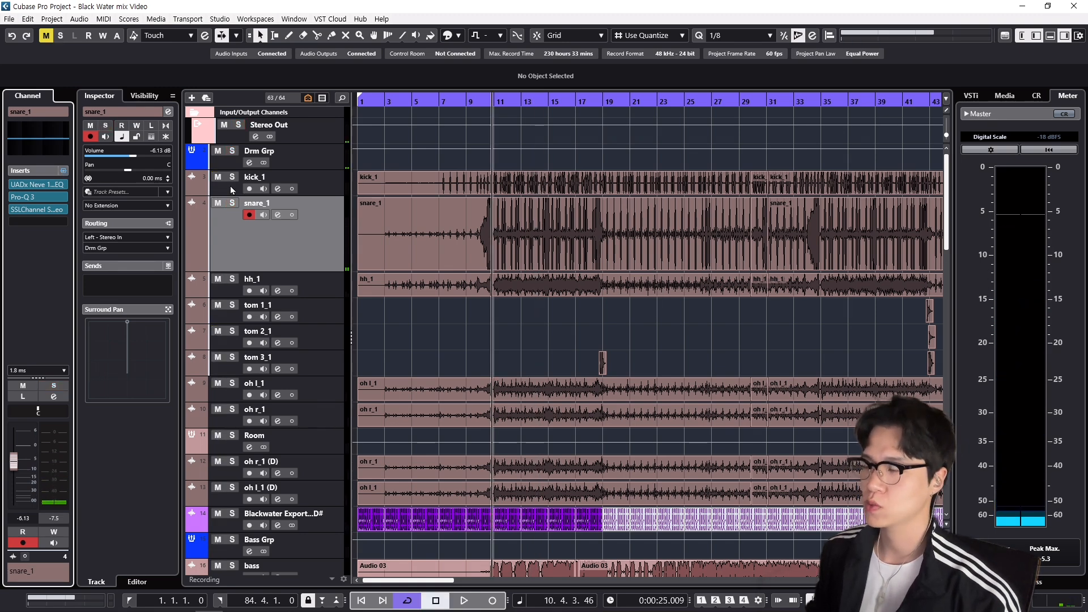
{"action": "key", "text": "s"}
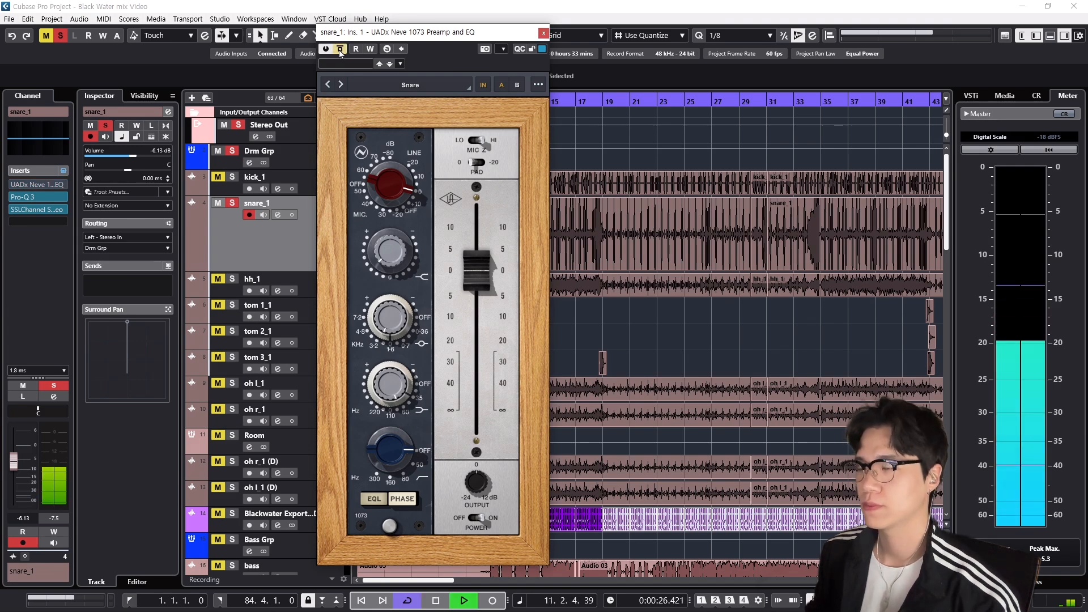
{"action": "key", "text": "space"}
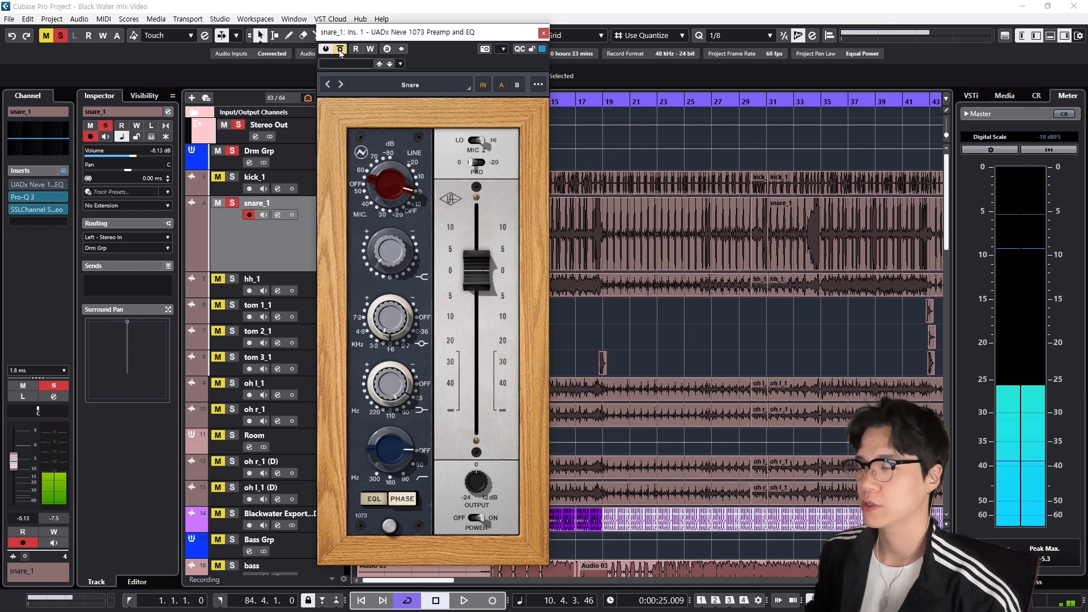
{"action": "key", "text": "space"}
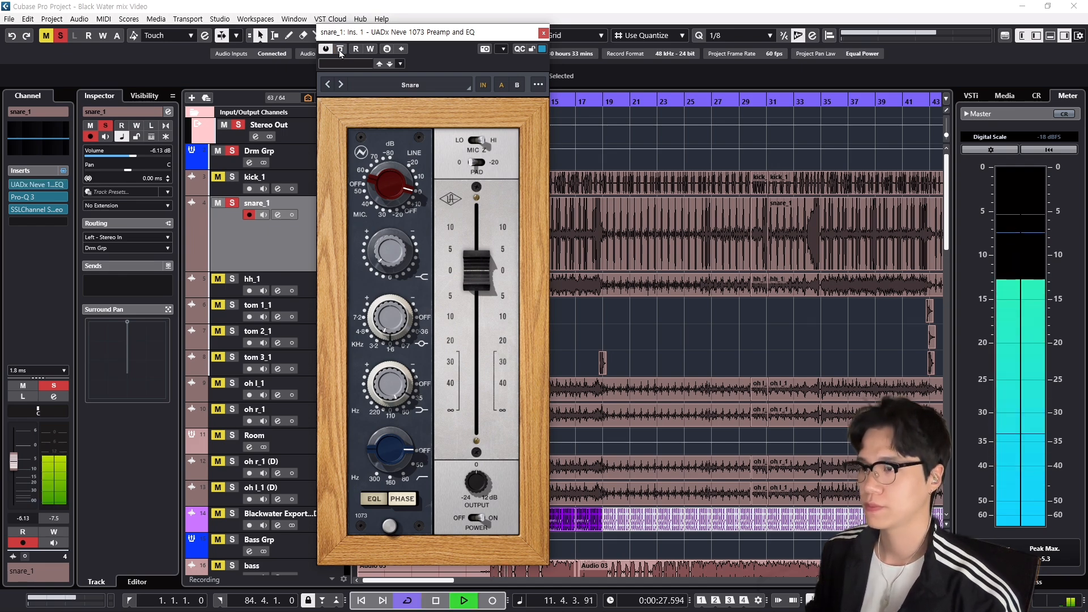
{"action": "left_click_drag", "start_coordinate": [417, 33], "coordinate": [481, 26]}
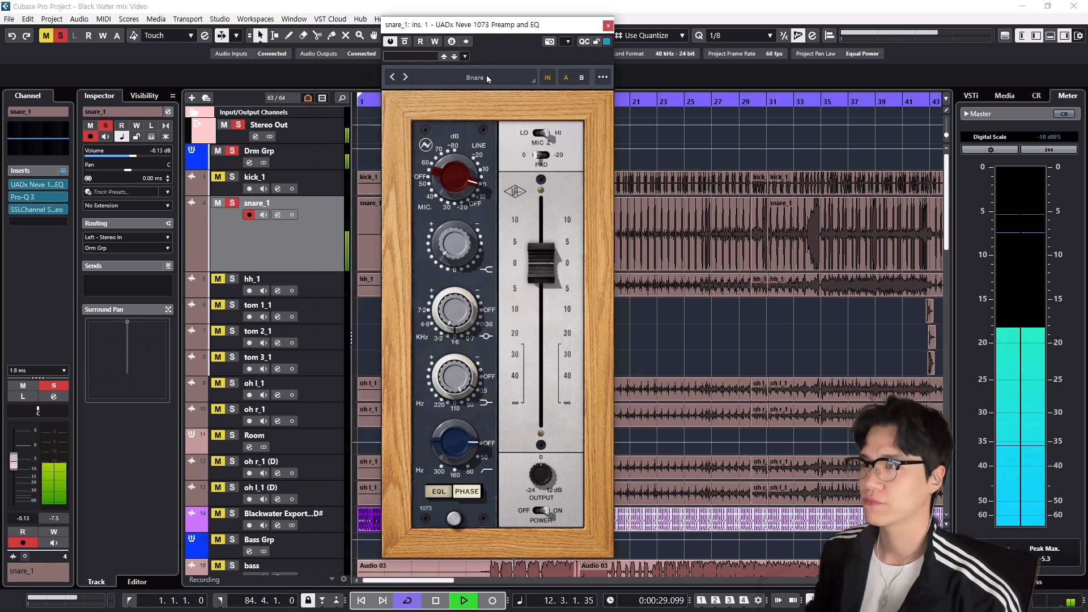
{"action": "key", "text": "space"}
{"action": "left_click", "coordinate": [609, 26]}
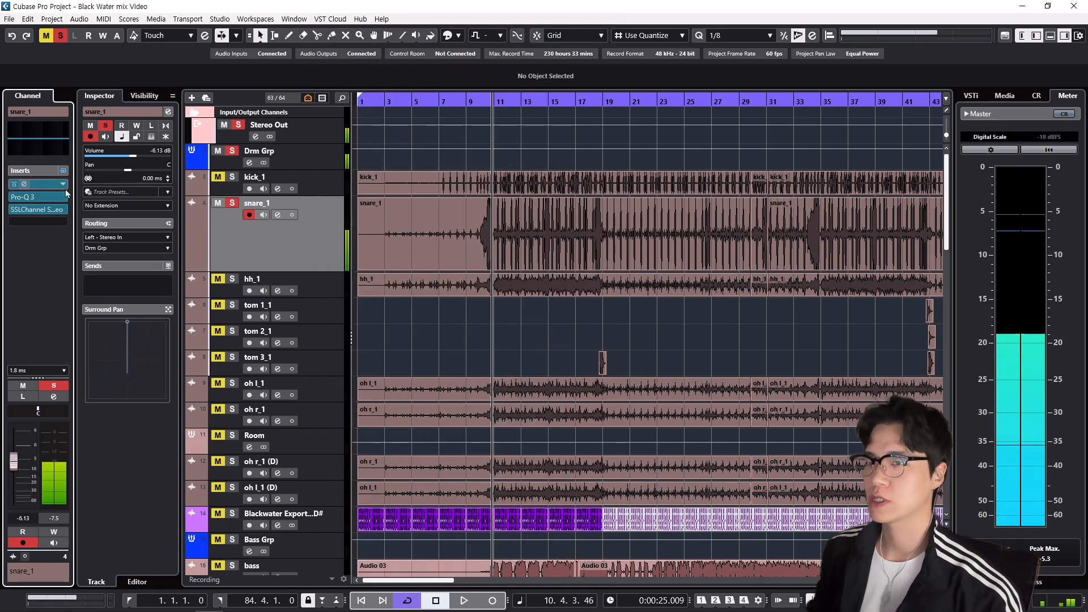
Step: Compare the soloed snare_1 with its SSLChannel Stereo plug-in bypassed and active, then release the solo and close the plug-in window
{"action": "left_click", "coordinate": [33, 214]}
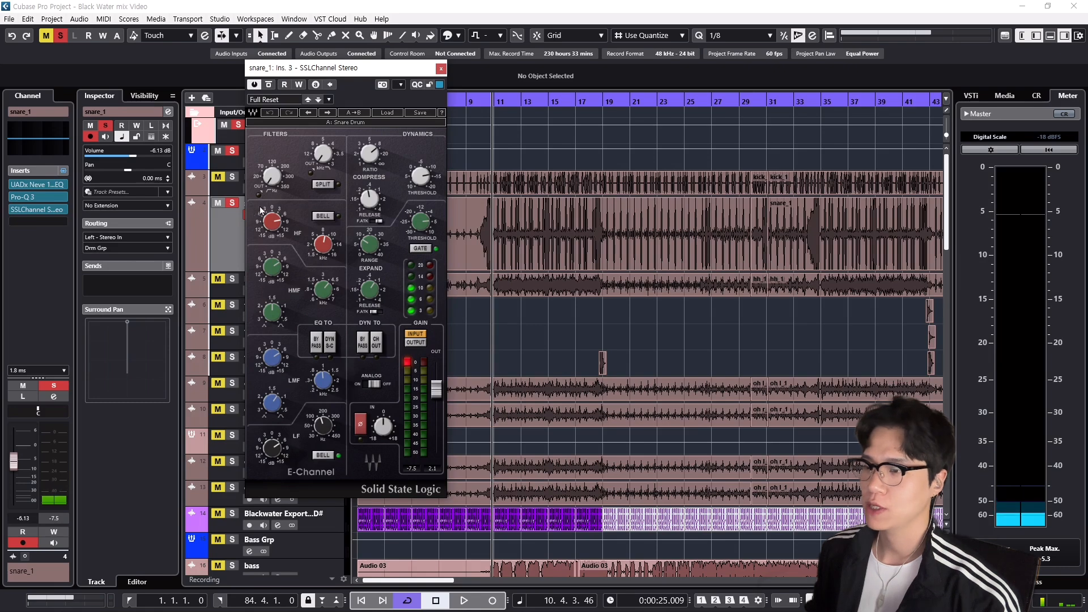
{"action": "left_click", "coordinate": [269, 86]}
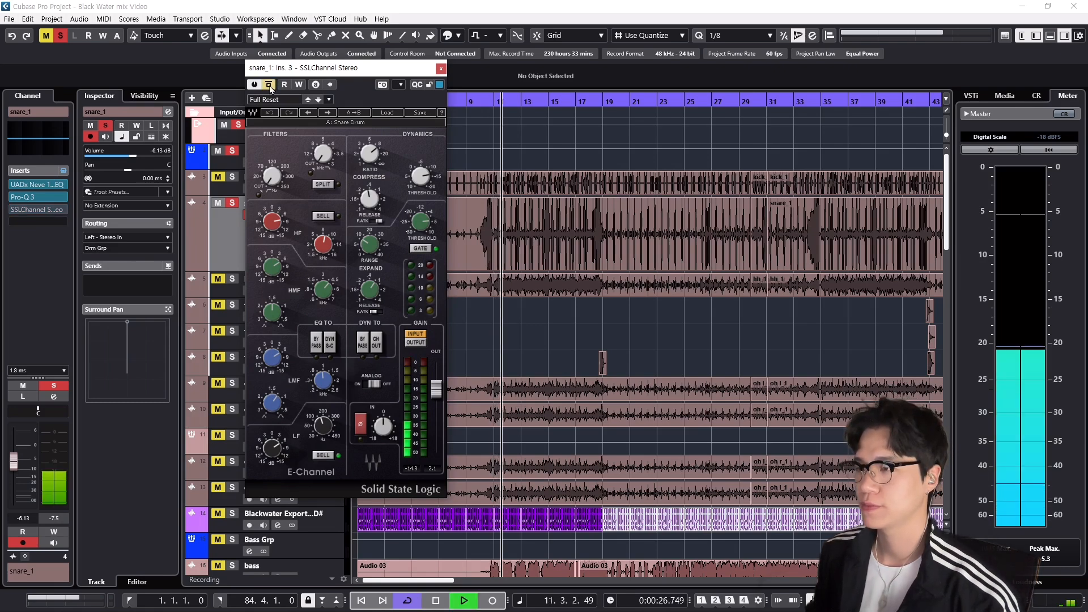
{"action": "key", "text": "space"}
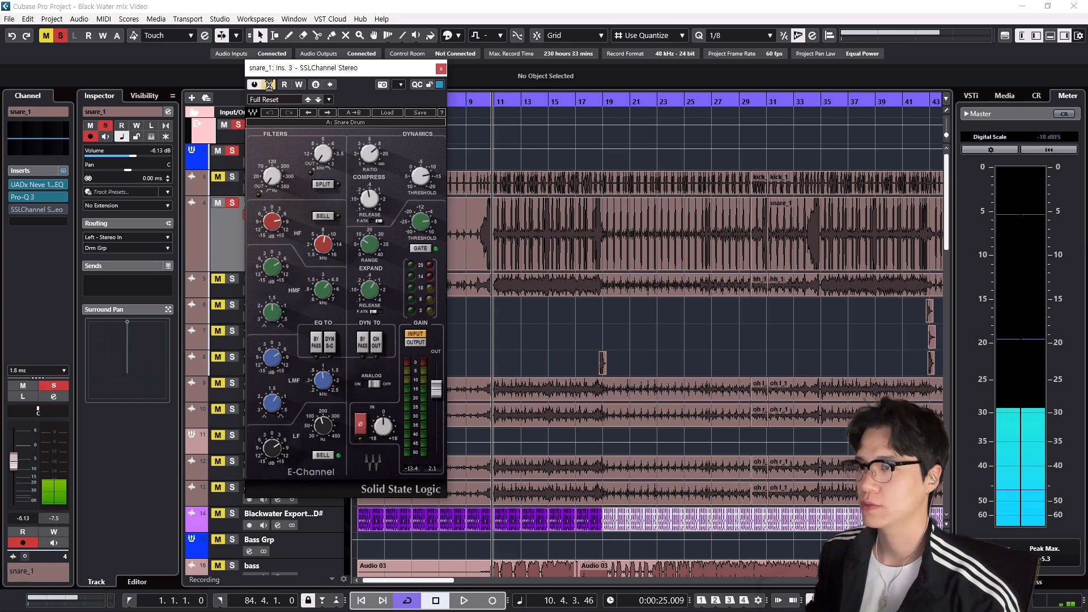
{"action": "left_click", "coordinate": [270, 86]}
{"action": "key", "text": "space"}
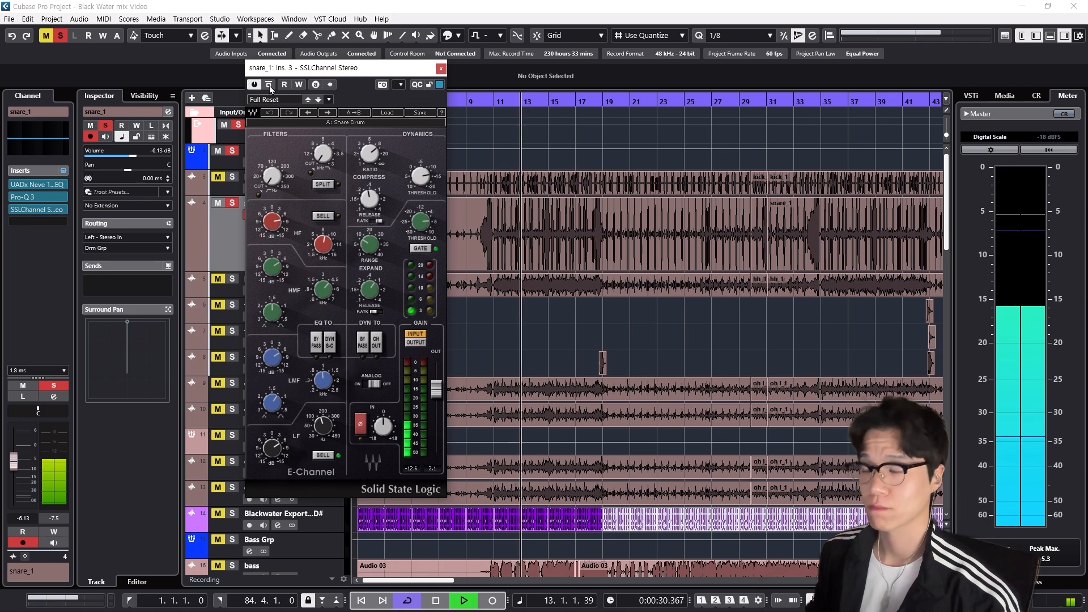
{"action": "key", "text": "space"}
{"action": "left_click", "coordinate": [60, 35]}
{"action": "left_click", "coordinate": [441, 69]}
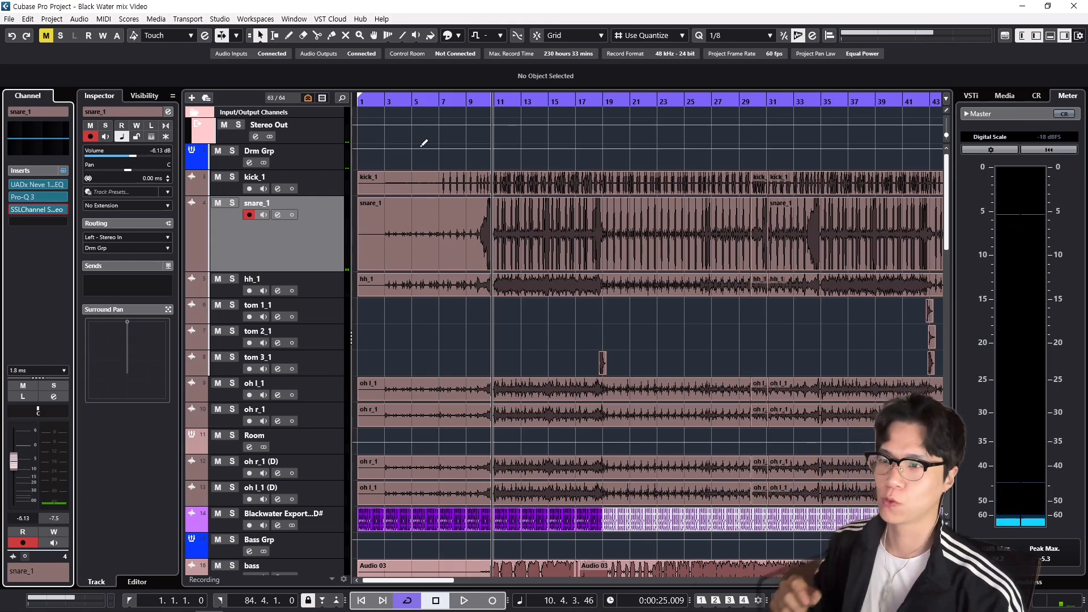
Step: Shrink the track heights to show more of the project and audition the Drm Grp in solo with its inserts bypassed
{"action": "key", "text": "z"}
{"action": "key", "text": "z"}
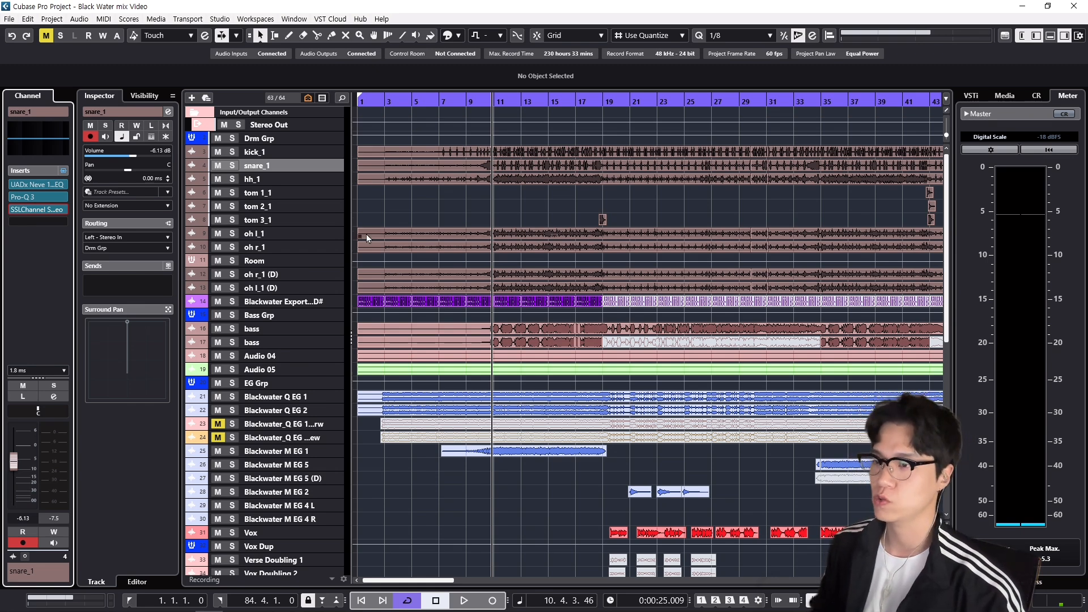
{"action": "left_click", "coordinate": [342, 139]}
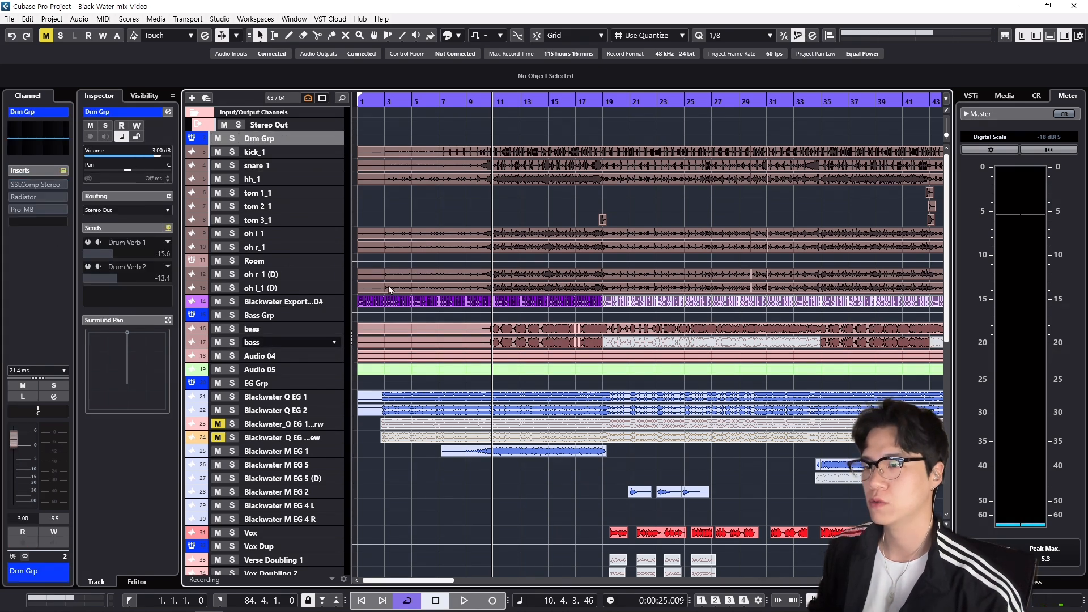
{"action": "left_click", "coordinate": [105, 126]}
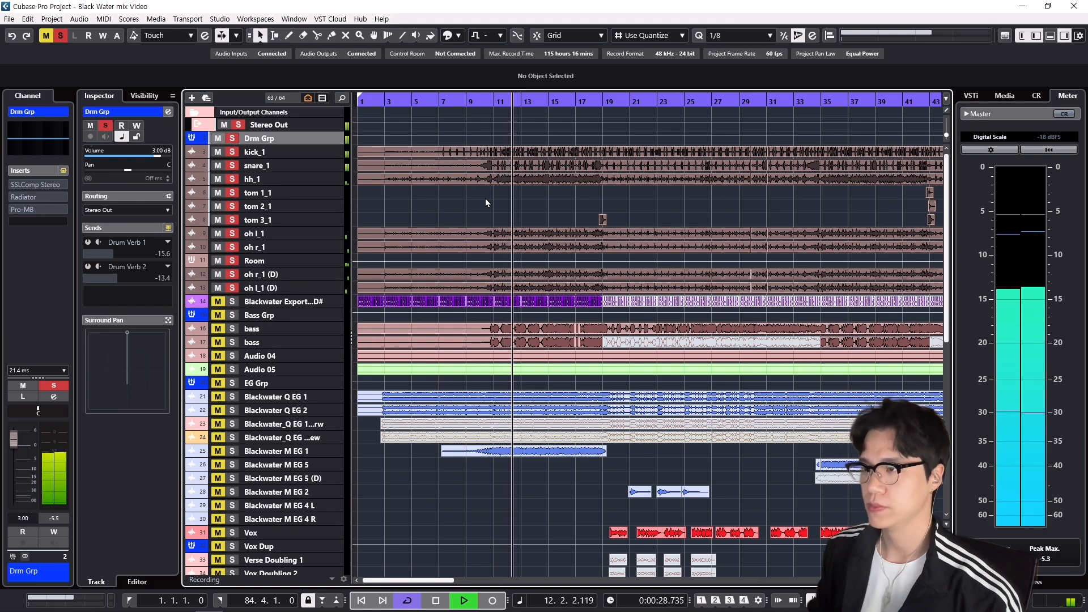
{"action": "key", "text": "space"}
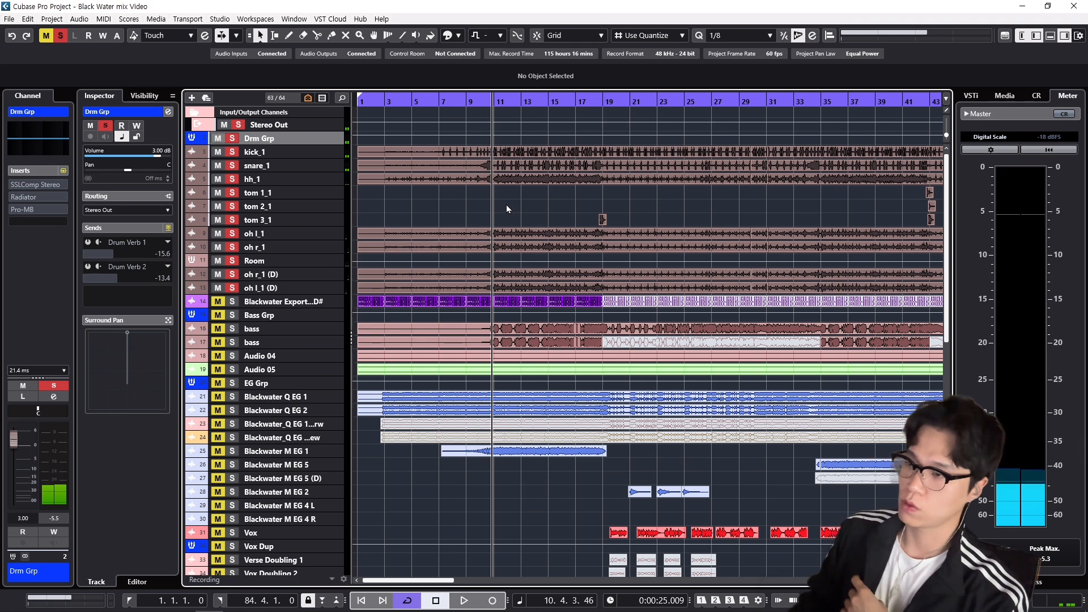
Step: Reactivate the Drm Grp's SSLComp Stereo, Radiator and Pro-MB inserts, looking over the compressor and Pro-MB settings
{"action": "left_click", "coordinate": [38, 187]}
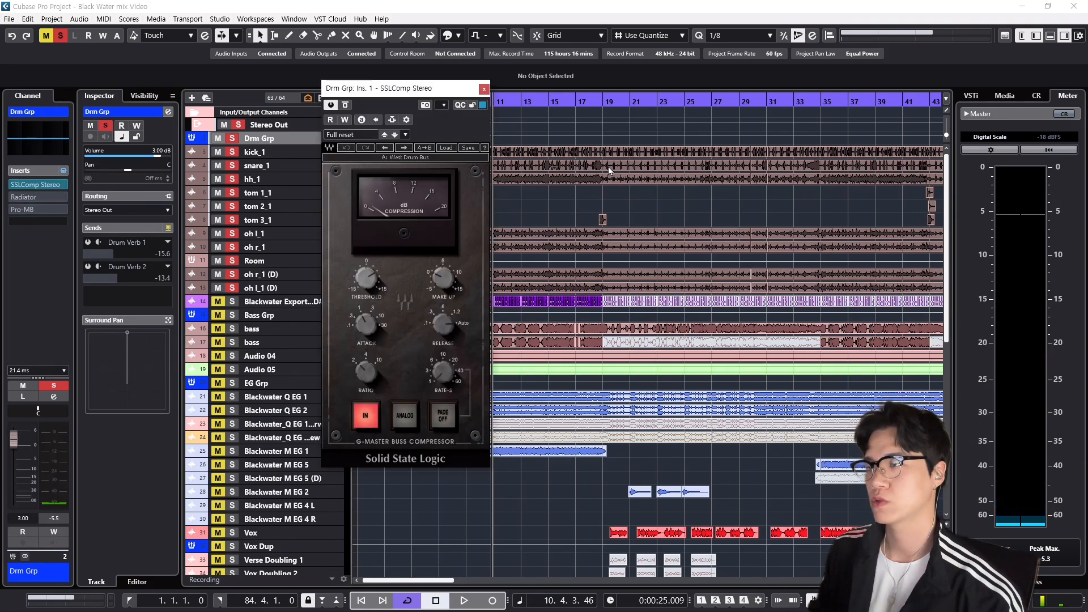
{"action": "left_click", "coordinate": [484, 90]}
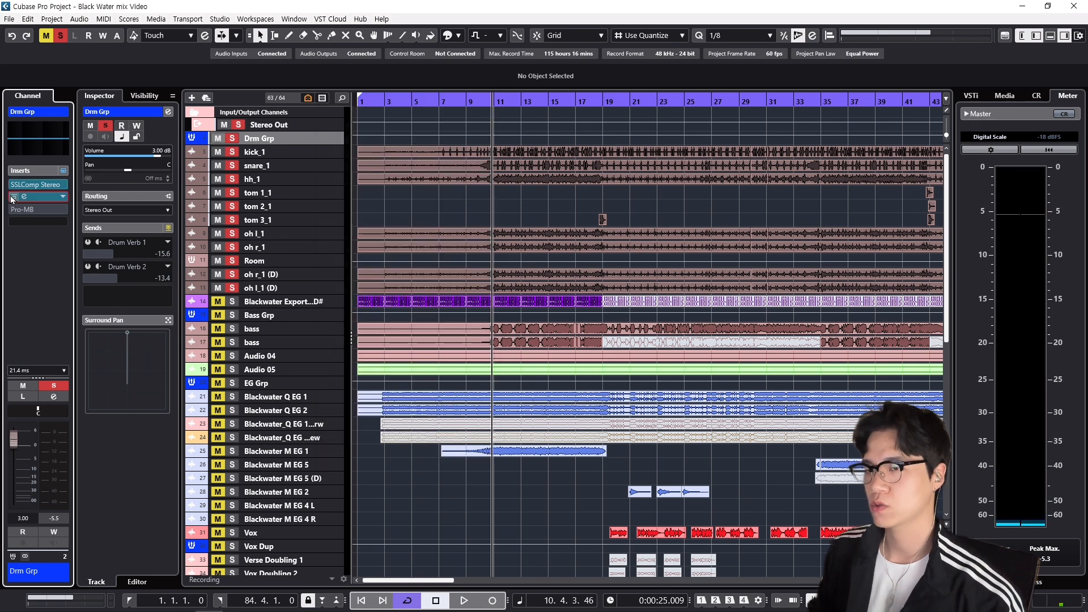
{"action": "left_click", "coordinate": [26, 209]}
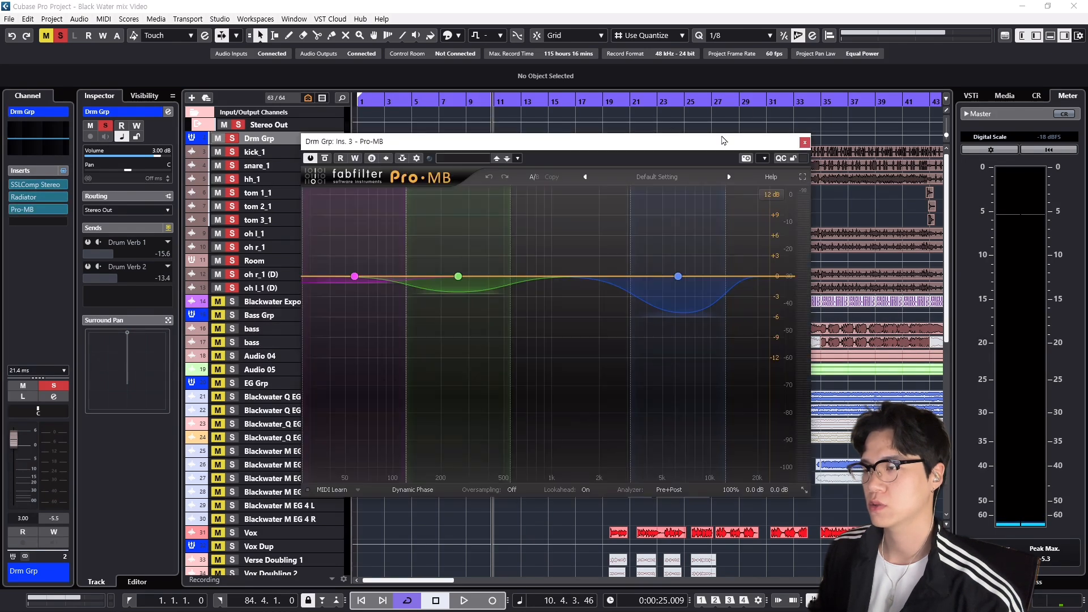
{"action": "left_click", "coordinate": [804, 142]}
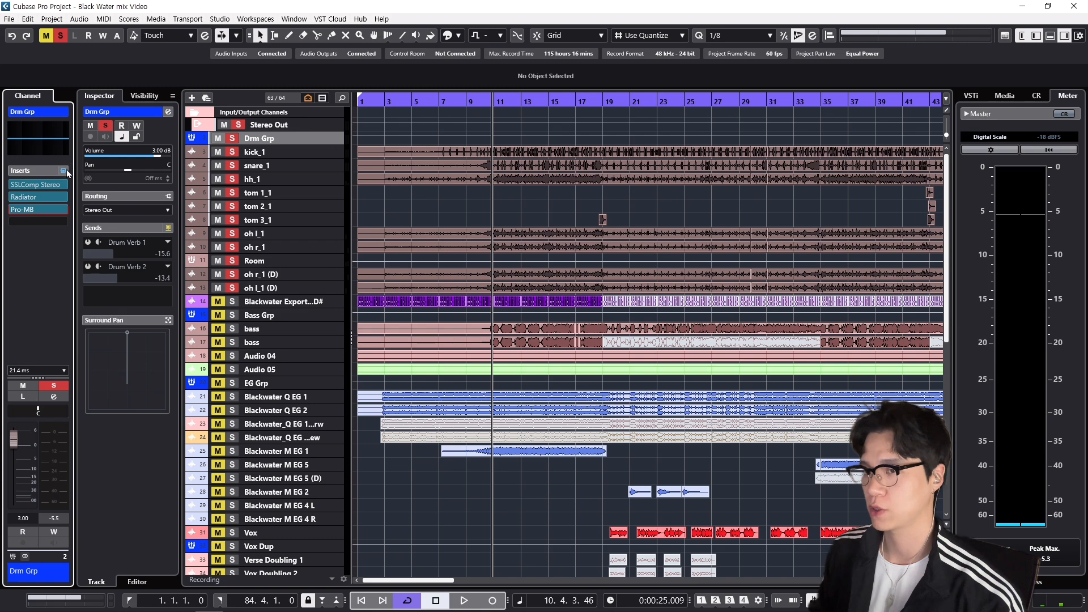
Step: Compare the soloed Drm Grp with all its inserts active and bypassed, leave them active, and review the SSLComp Stereo settings
{"action": "key", "text": "space"}
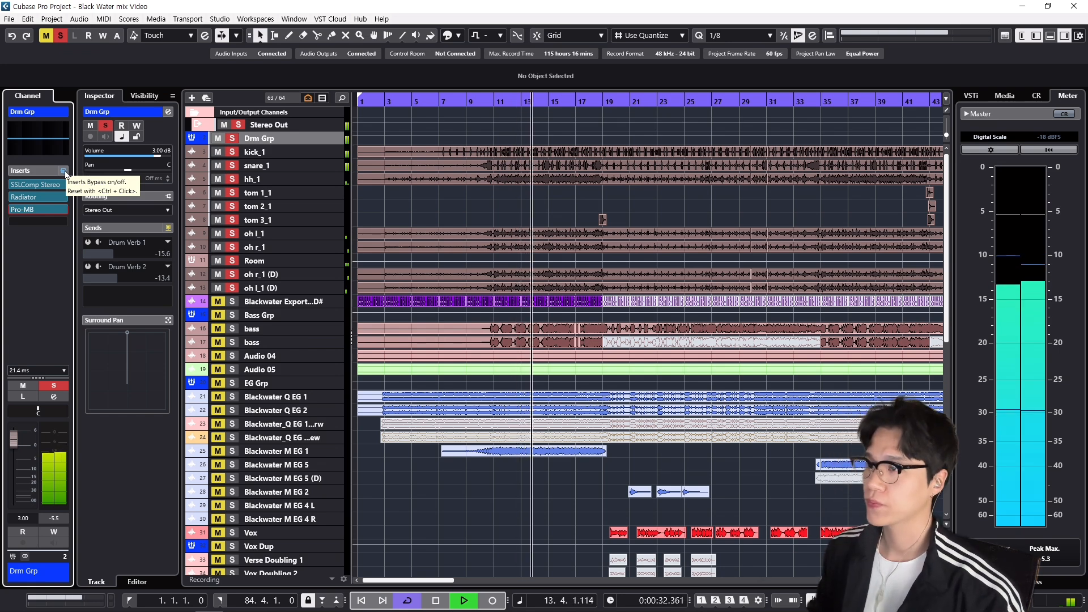
{"action": "key", "text": "space"}
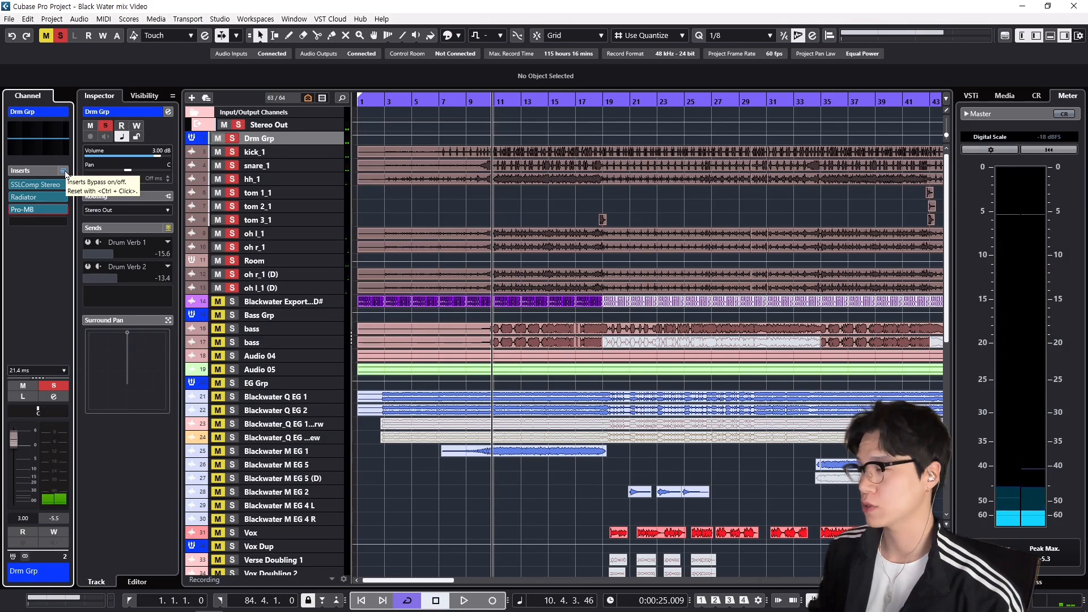
{"action": "left_click", "coordinate": [64, 171]}
{"action": "key", "text": "space"}
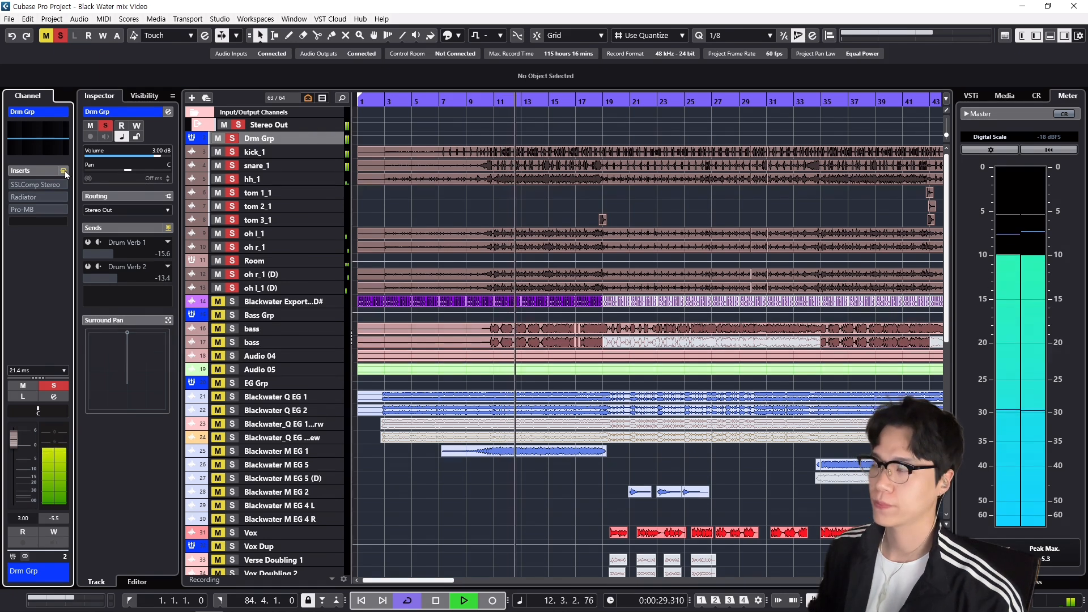
{"action": "key", "text": "space"}
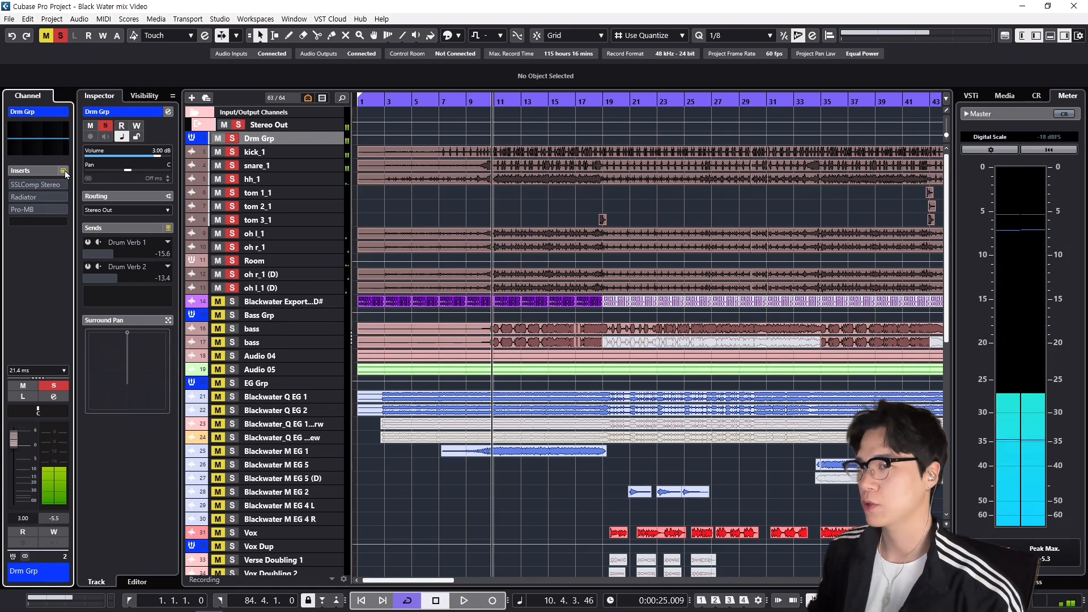
{"action": "left_click", "coordinate": [64, 170]}
{"action": "key", "text": "space"}
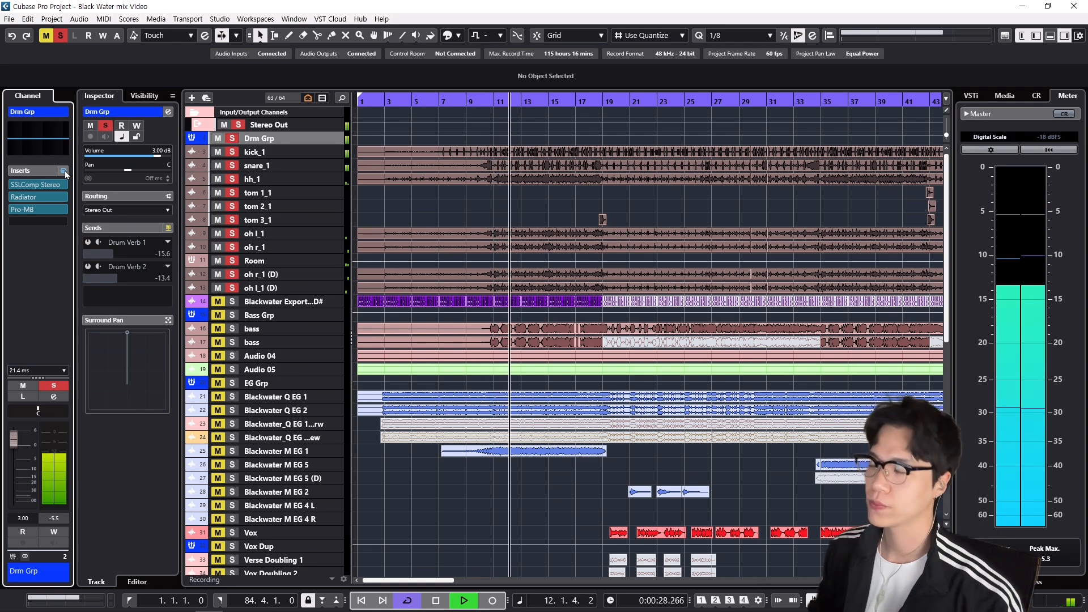
{"action": "left_click", "coordinate": [65, 172]}
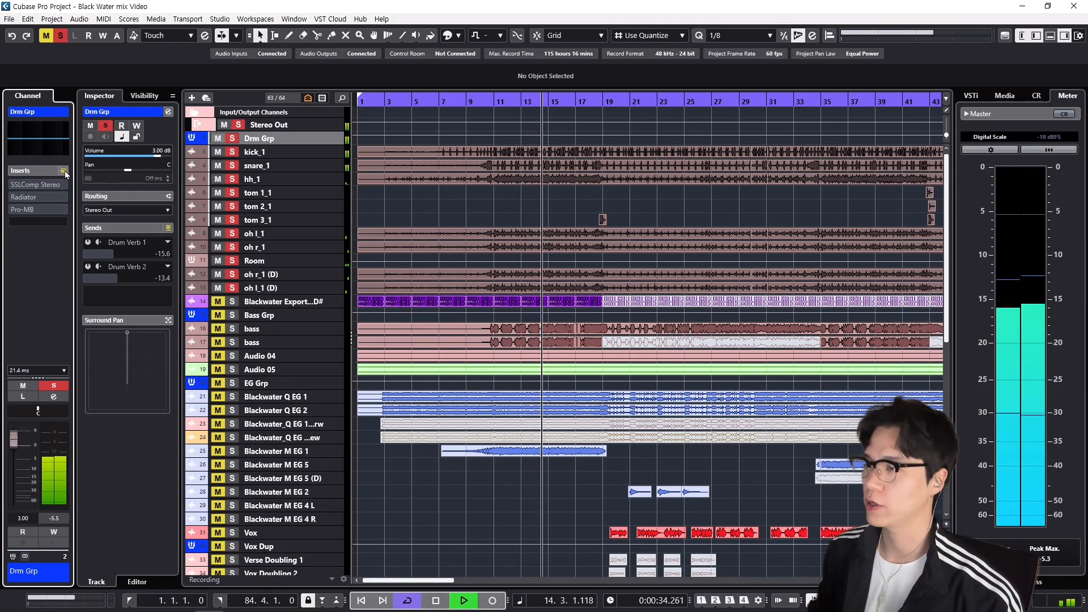
{"action": "left_click", "coordinate": [65, 171]}
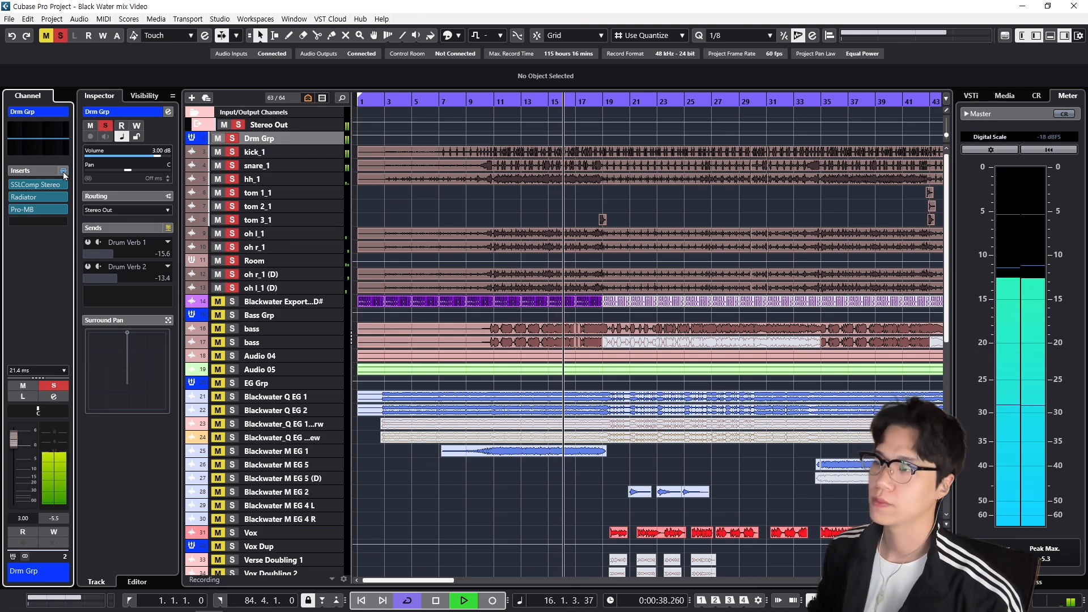
{"action": "key", "text": "space"}
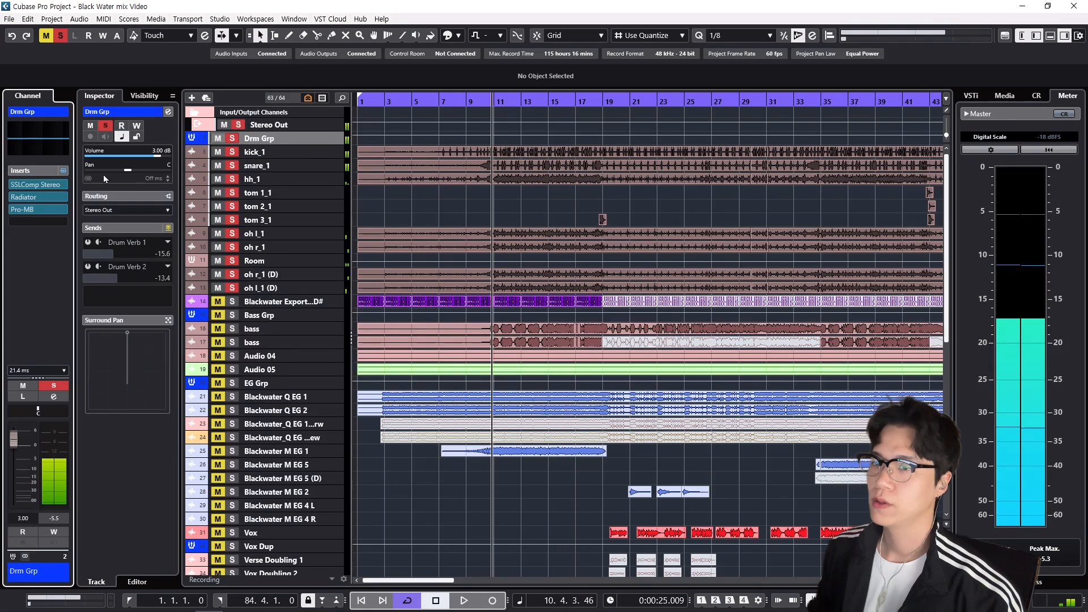
{"action": "left_click", "coordinate": [34, 185]}
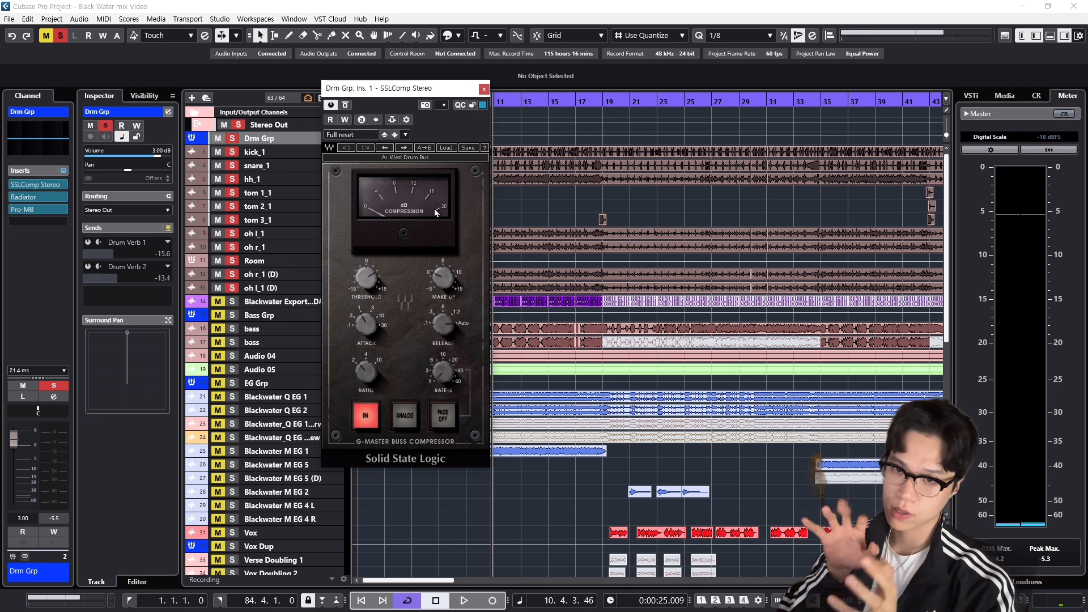
{"action": "left_click", "coordinate": [484, 89]}
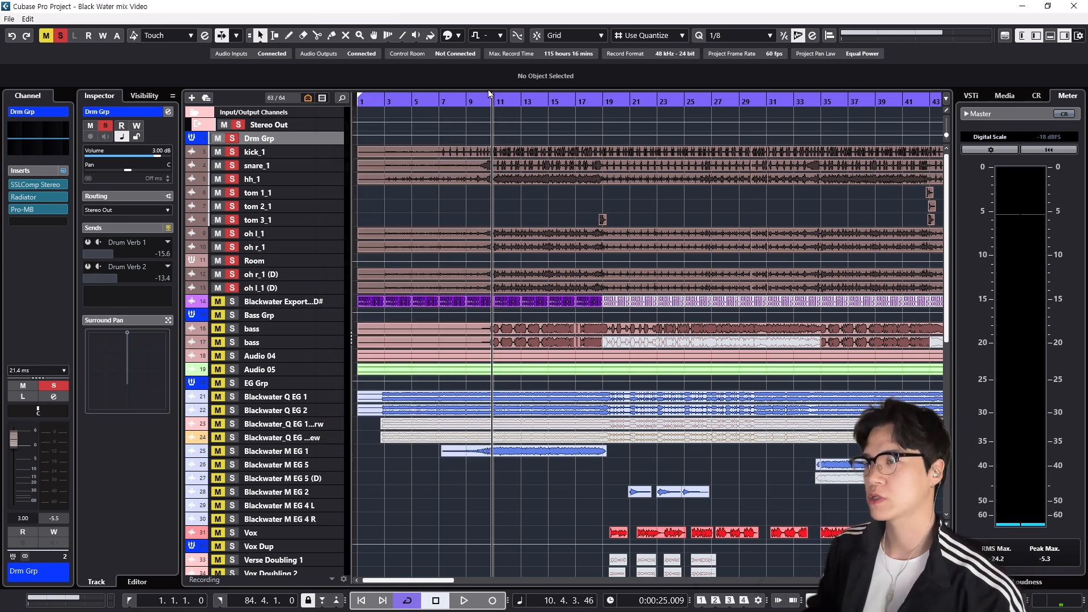
Step: Enable the Drm Grp's Drum Verb 1 and Drum Verb 2 sends and compare the soloed drums with the sends active and bypassed
{"action": "left_click", "coordinate": [89, 243]}
{"action": "left_click", "coordinate": [87, 266]}
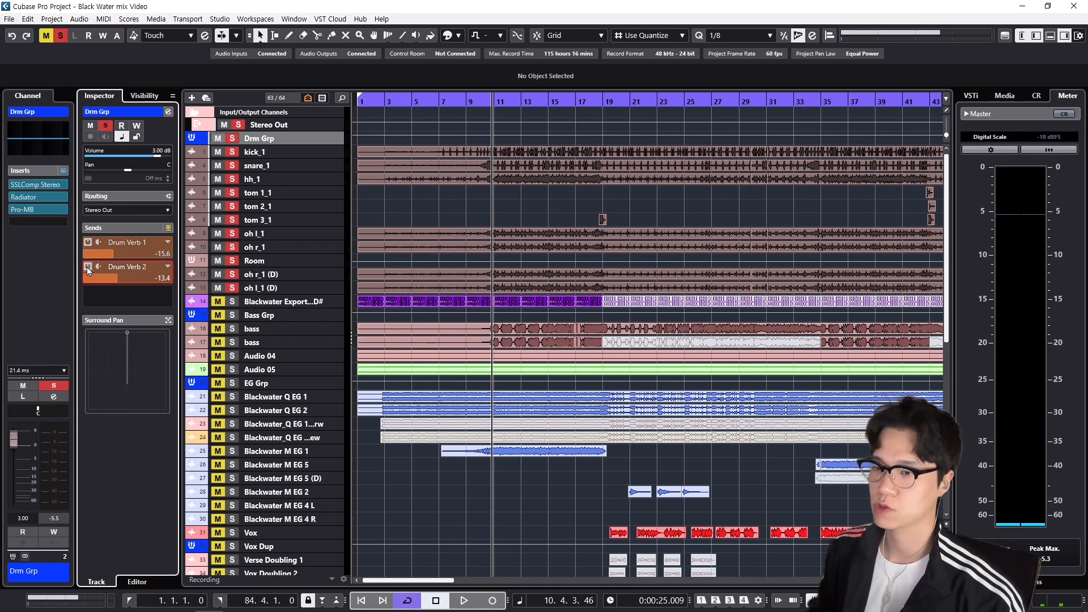
{"action": "scroll", "coordinate": [326, 312], "scroll_direction": "down", "scroll_amount": 5}
{"action": "scroll", "coordinate": [326, 314], "scroll_direction": "up", "scroll_amount": 5}
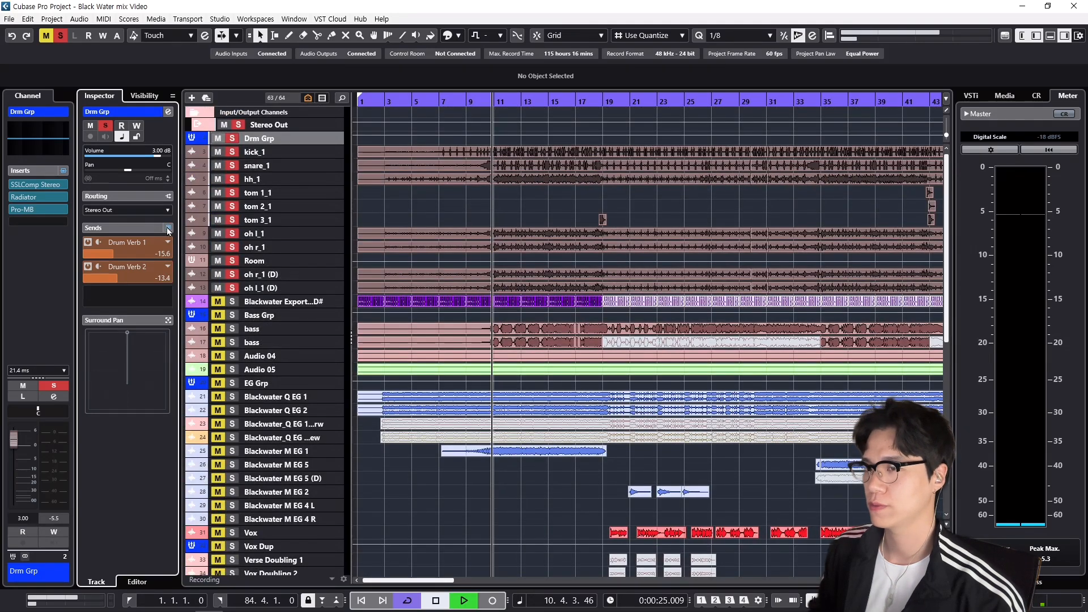
{"action": "key", "text": "space"}
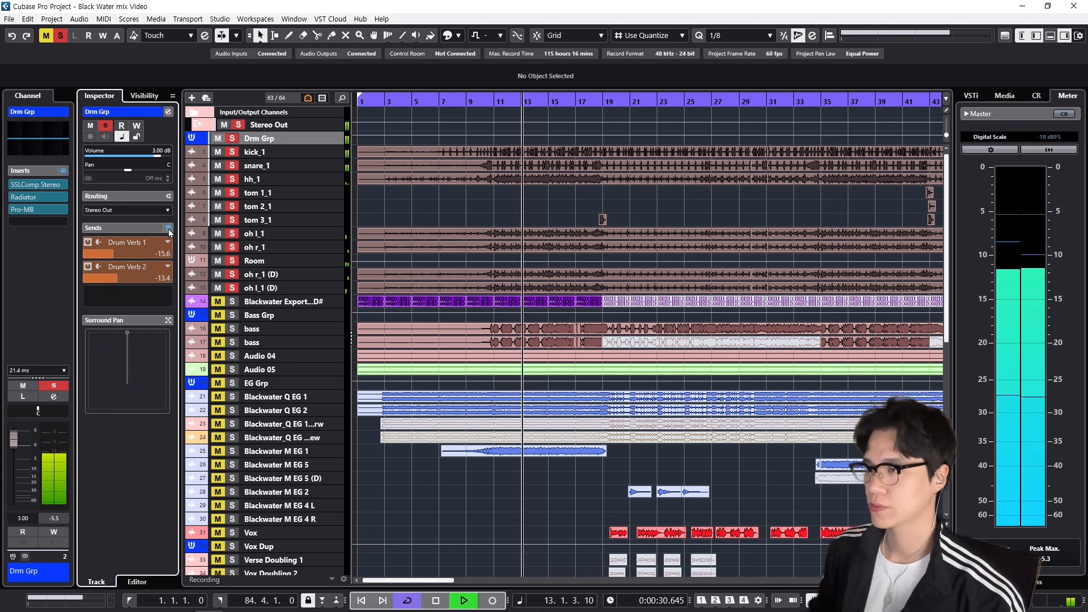
{"action": "key", "text": "space"}
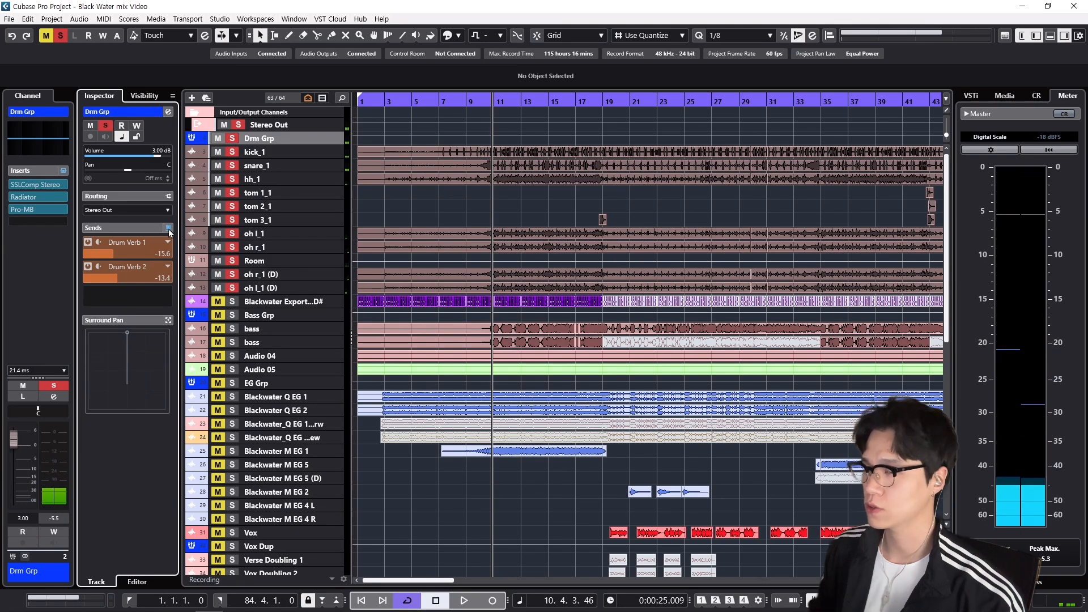
{"action": "left_click", "coordinate": [168, 228]}
{"action": "key", "text": "space"}
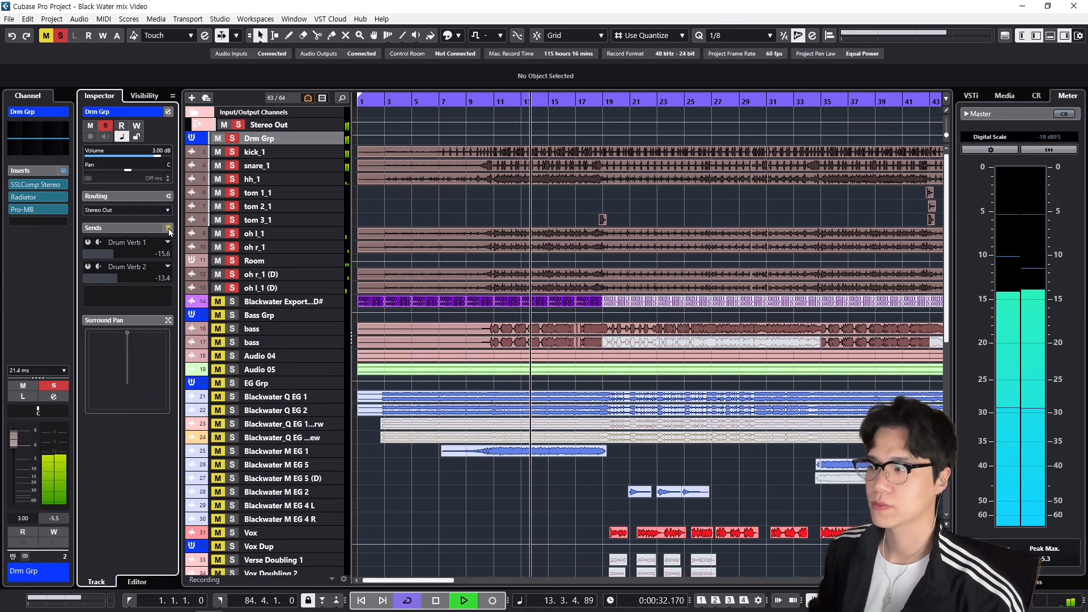
{"action": "key", "text": "space"}
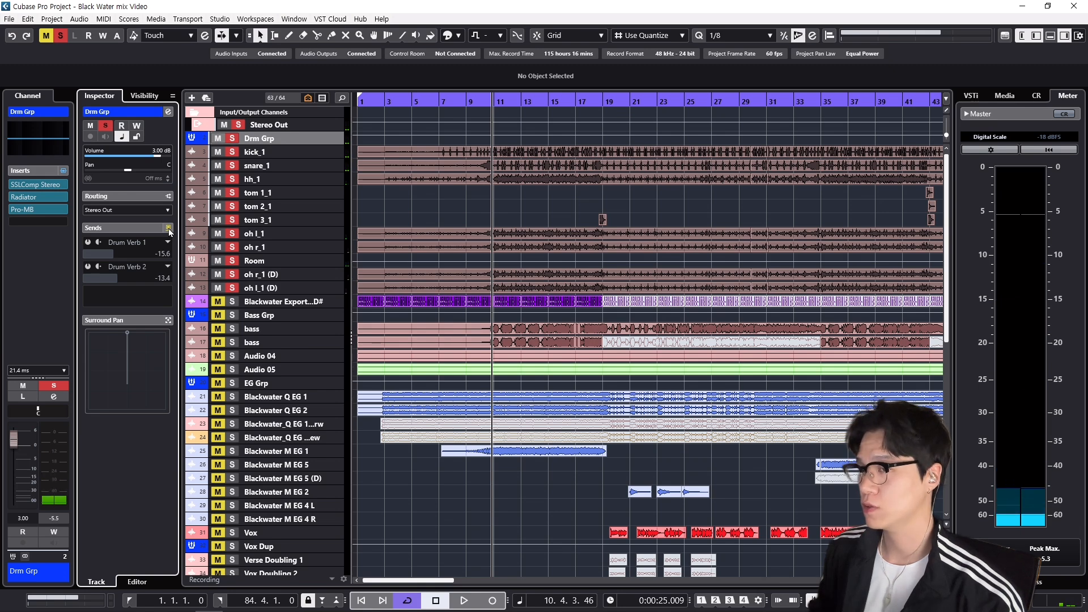
Step: Reactivate the Drm Grp's Drum Verb 1 and Drum Verb 2 sends, audition the result, and take the group out of solo
{"action": "left_click", "coordinate": [169, 229]}
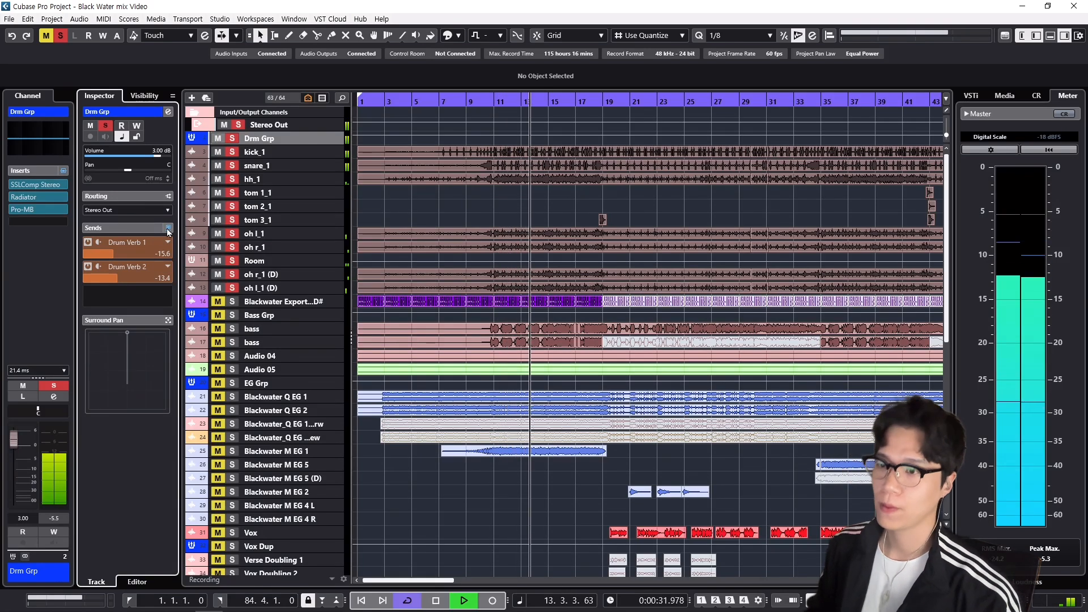
{"action": "key", "text": "space"}
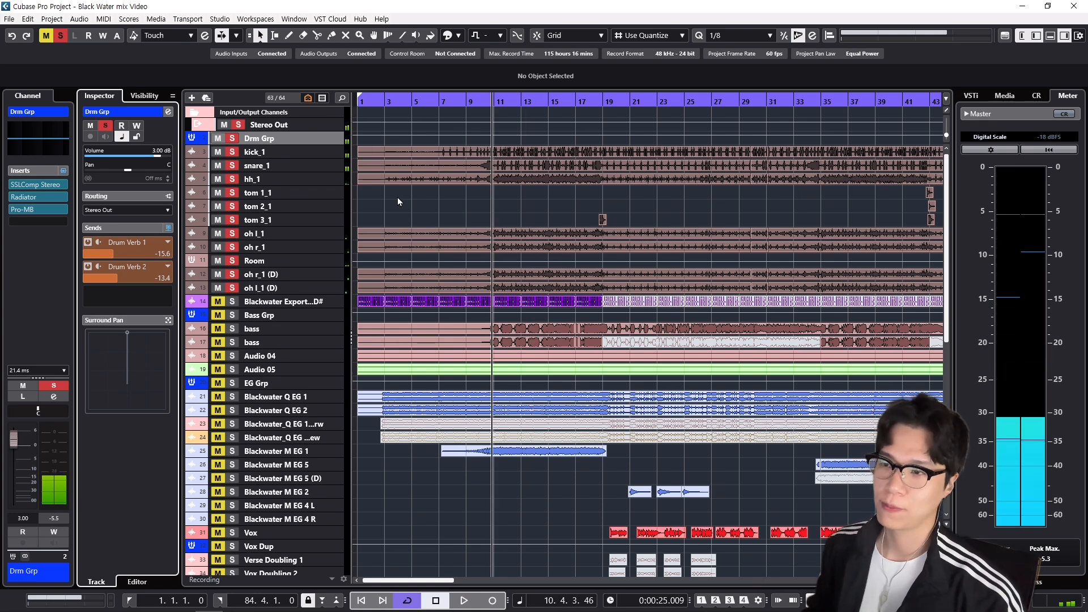
{"action": "key", "text": "s"}
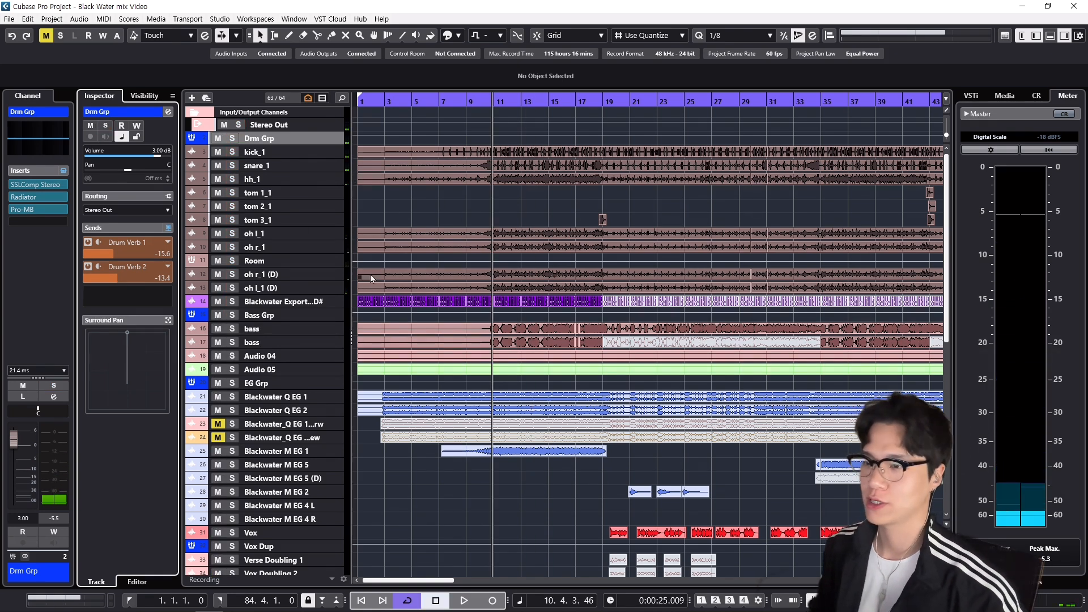
Step: Increase the track heights of all drum tracks from Drm Grp through oh l_1 (D) and select the Room group
{"action": "left_click", "coordinate": [342, 288], "text": "shift"}
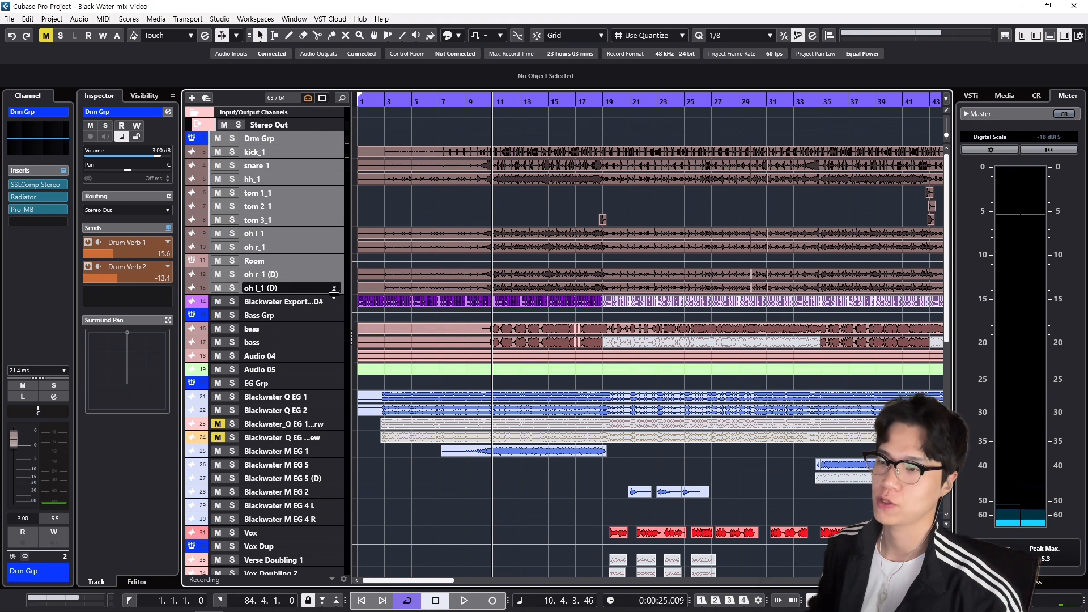
{"action": "left_click_drag", "start_coordinate": [334, 294], "coordinate": [334, 304]}
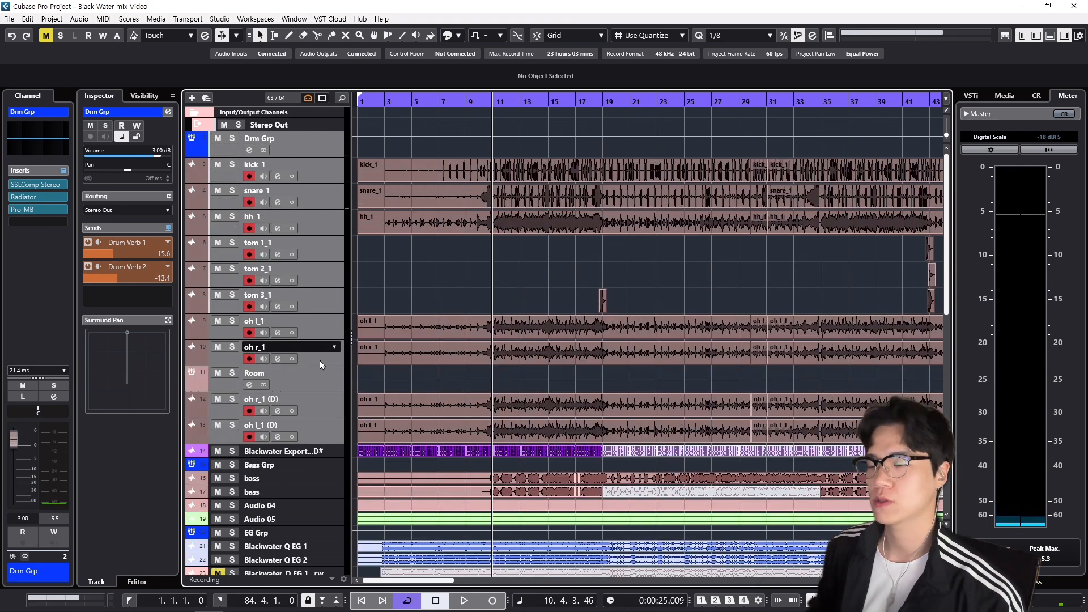
{"action": "left_click", "coordinate": [344, 386]}
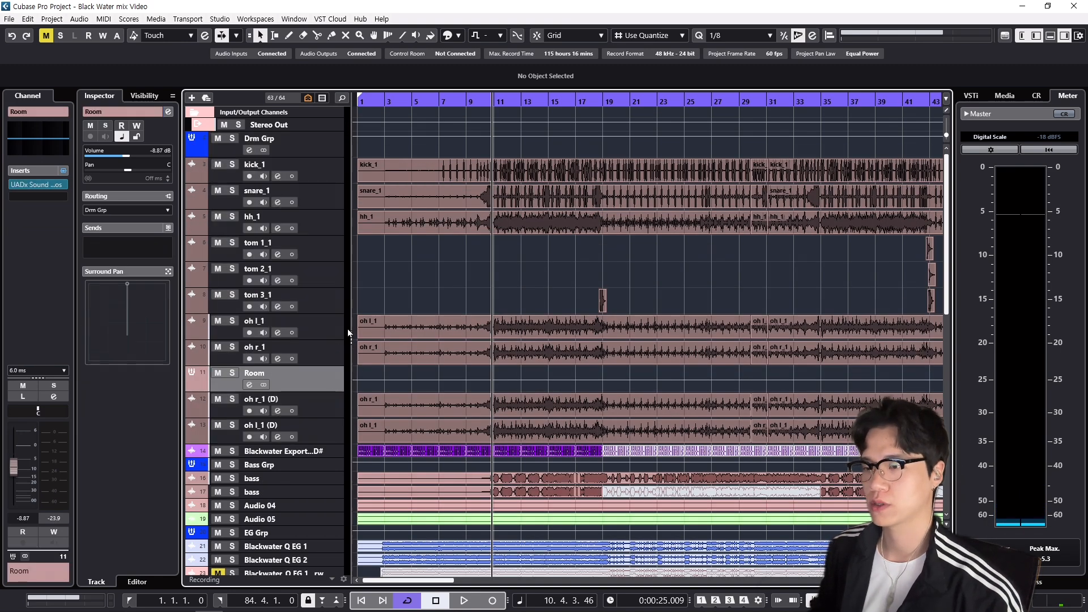
Step: Audition the tracks from kick_1 through oh r_1 together in solo, without the Room group, and unsolo them
{"action": "left_click", "coordinate": [340, 167]}
{"action": "left_click", "coordinate": [322, 178]}
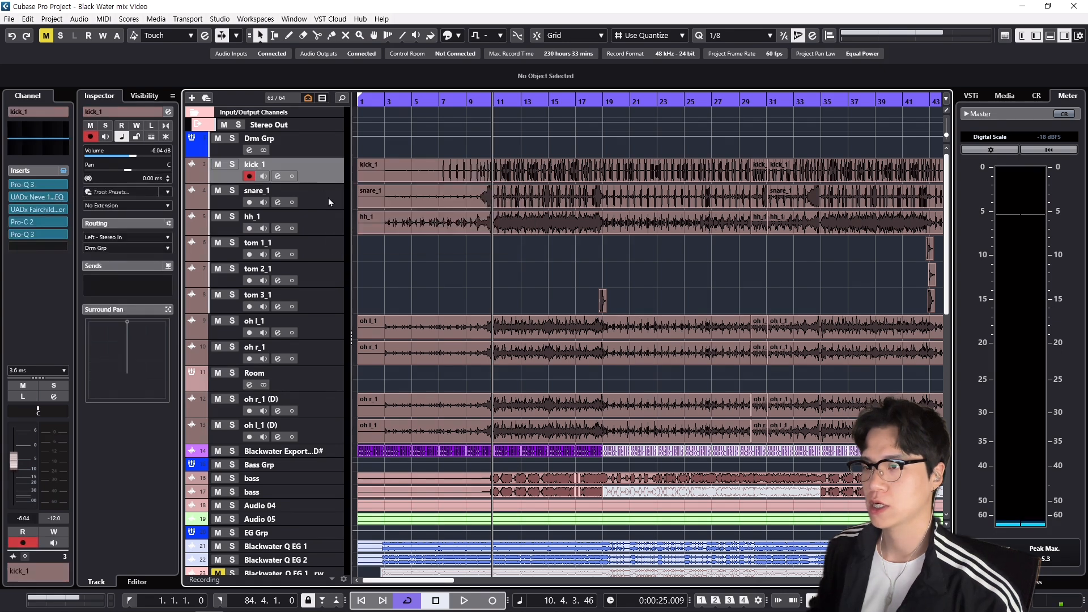
{"action": "left_click", "coordinate": [338, 355], "text": "shift"}
{"action": "key", "text": "s"}
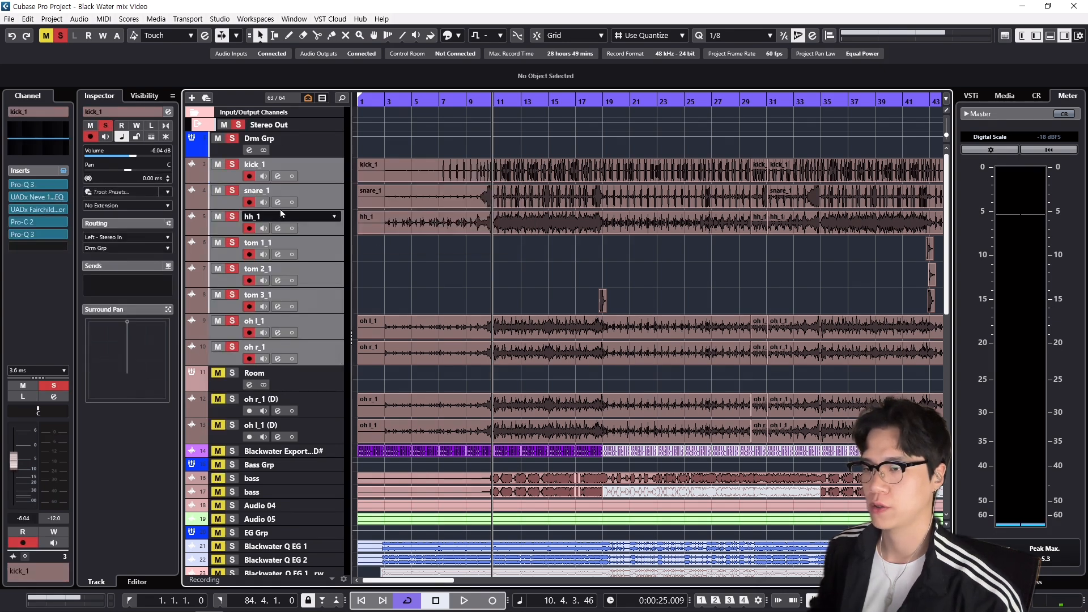
{"action": "key", "text": "space"}
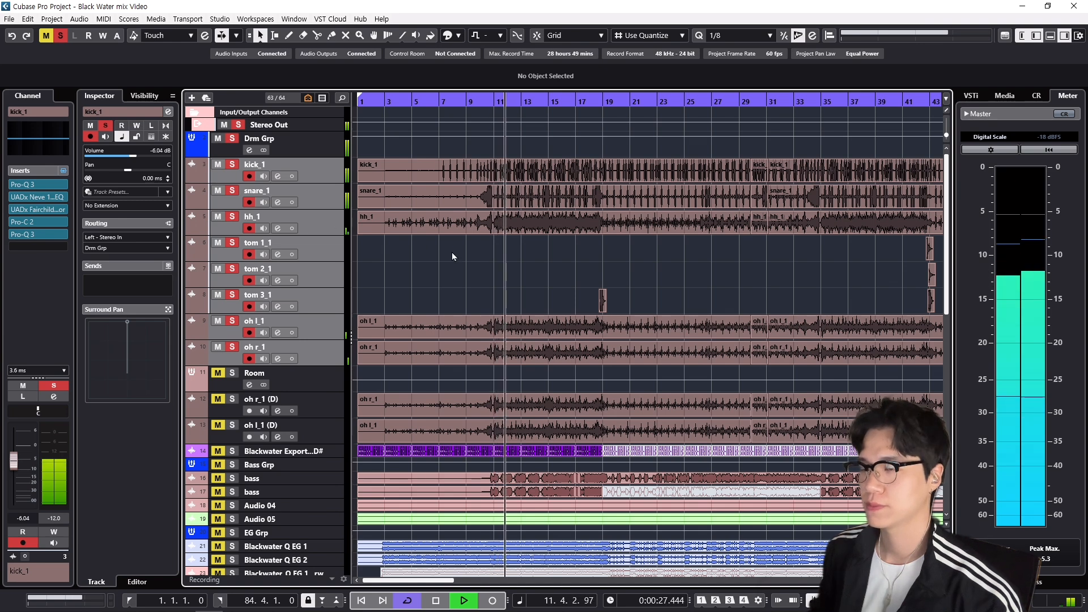
{"action": "key", "text": "space"}
{"action": "key", "text": "s"}
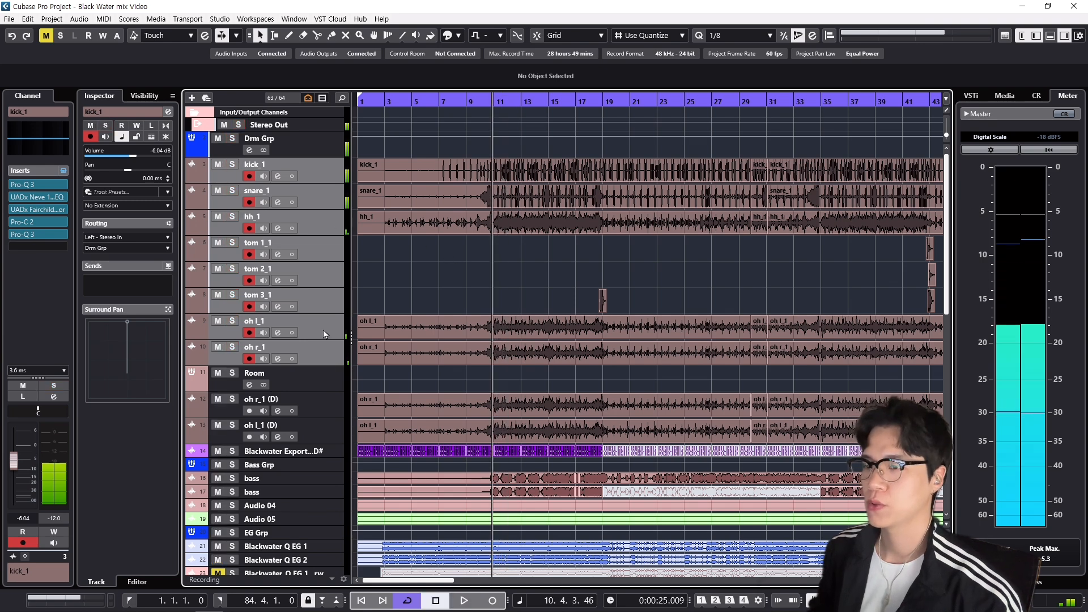
Step: Solo the Room group and look across the drum tracks to the end of the song and back
{"action": "left_click", "coordinate": [340, 380]}
{"action": "key", "text": "s"}
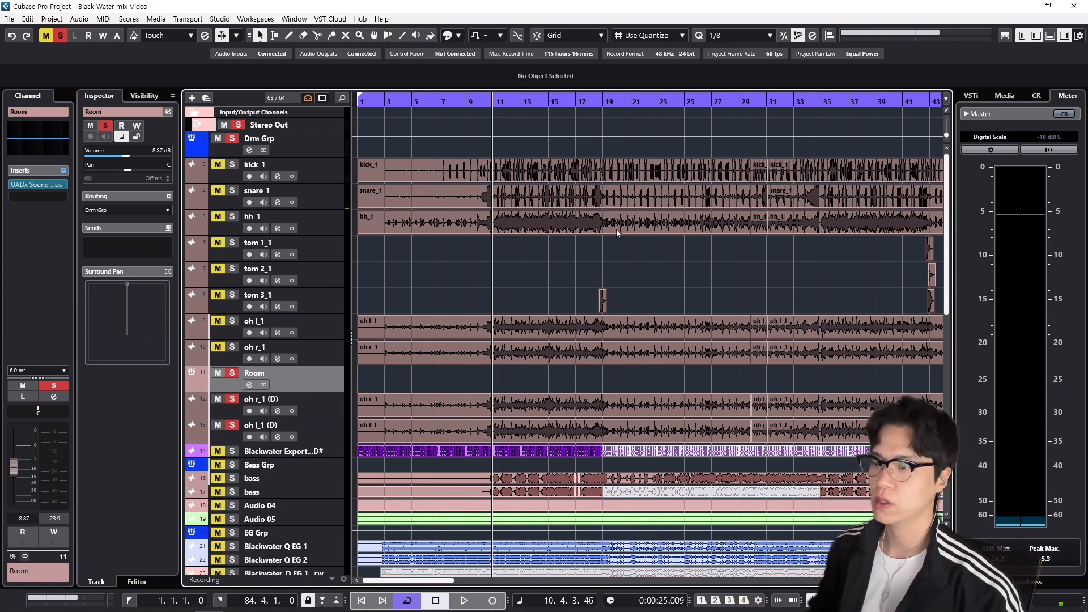
{"action": "scroll", "coordinate": [656, 273], "scroll_direction": "right", "scroll_amount": 15}
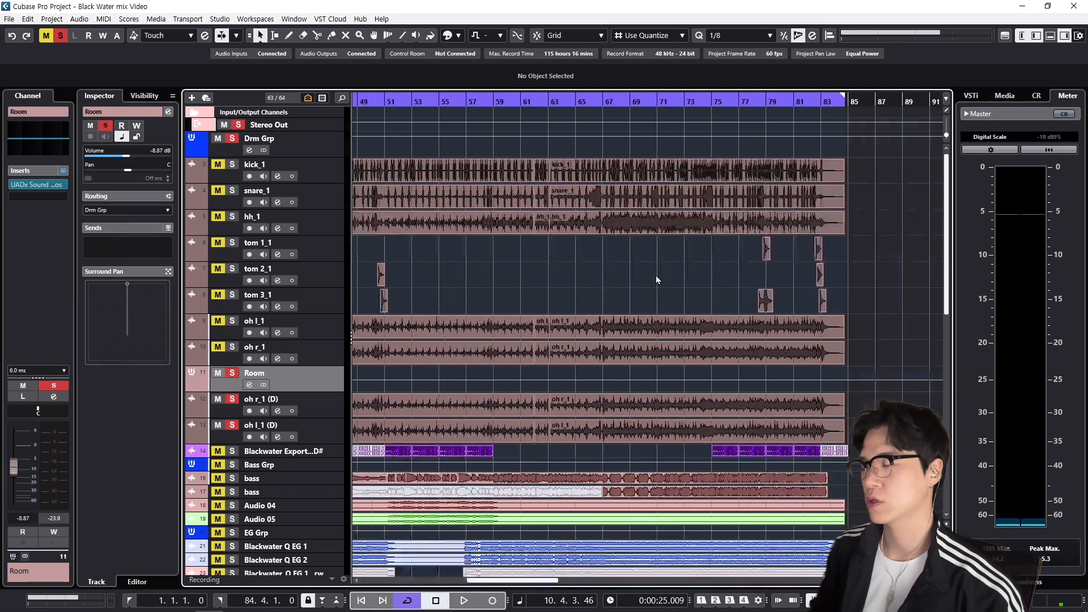
{"action": "scroll", "coordinate": [655, 277], "scroll_direction": "left", "scroll_amount": 15}
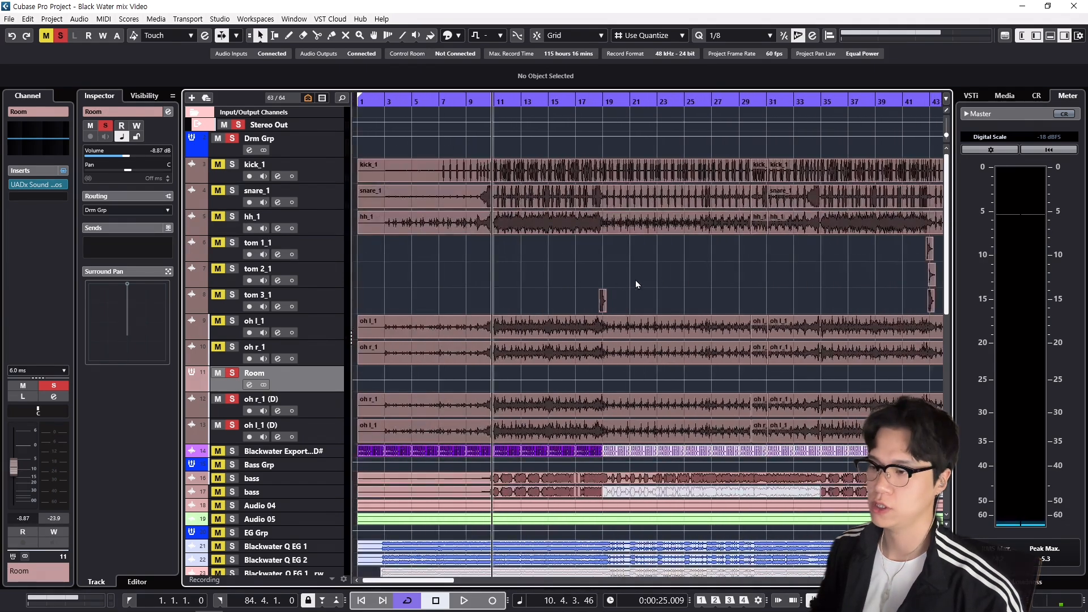
Step: Select the opening oh l_1 and oh r_1 events and the duplicated oh r_1 (D) and oh l_1 (D) tracks to compare them
{"action": "left_click", "coordinate": [433, 335]}
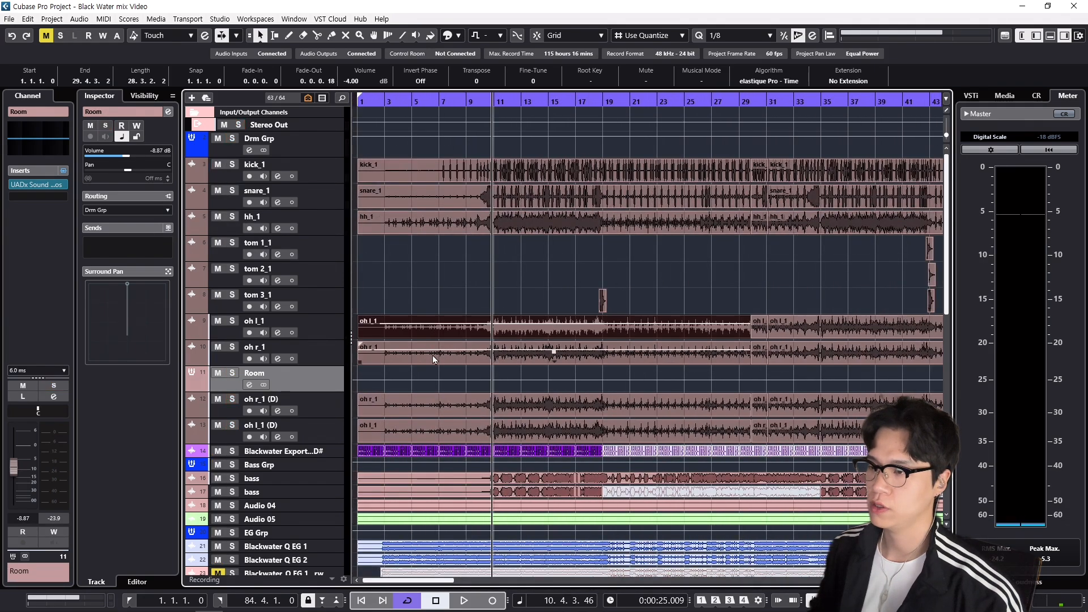
{"action": "left_click", "coordinate": [532, 346], "text": "shift"}
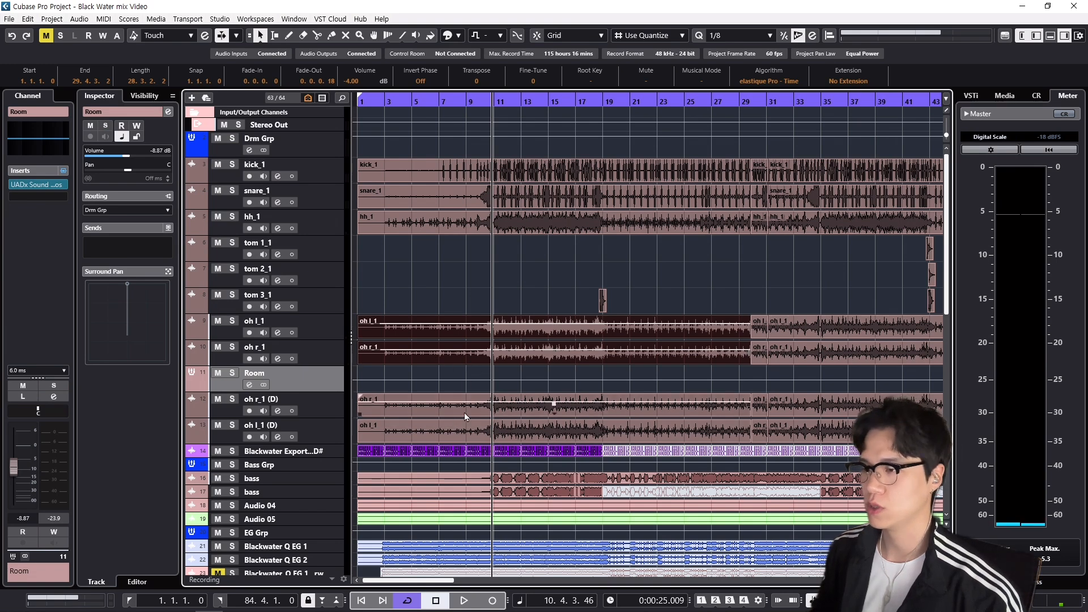
{"action": "left_click", "coordinate": [335, 407]}
{"action": "left_click", "coordinate": [338, 427], "text": "shift"}
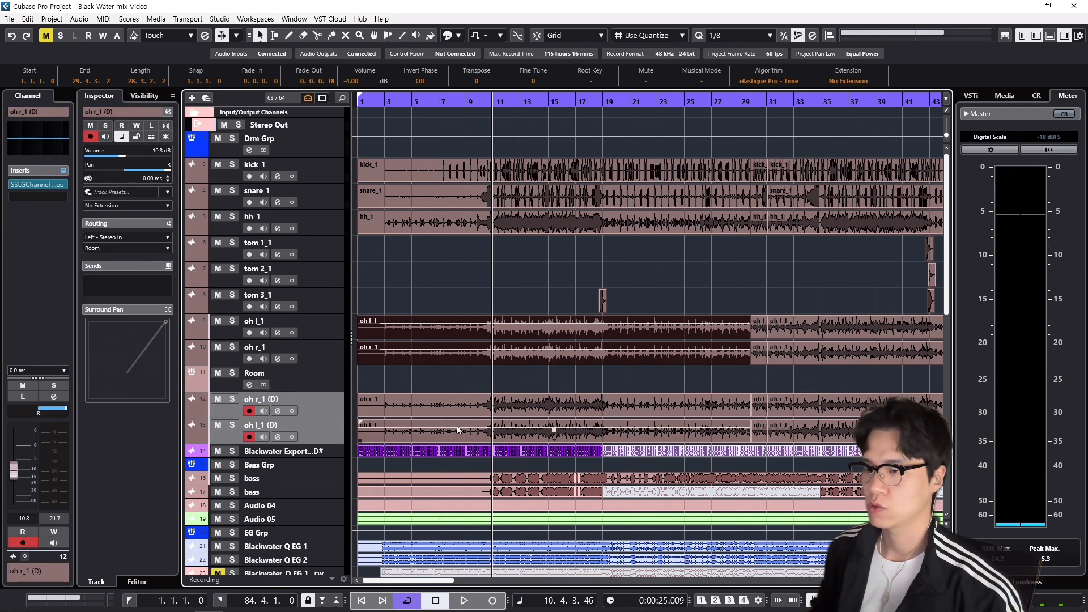
Step: Solo the Room group and audition its sound from the playhead position
{"action": "left_click", "coordinate": [341, 384]}
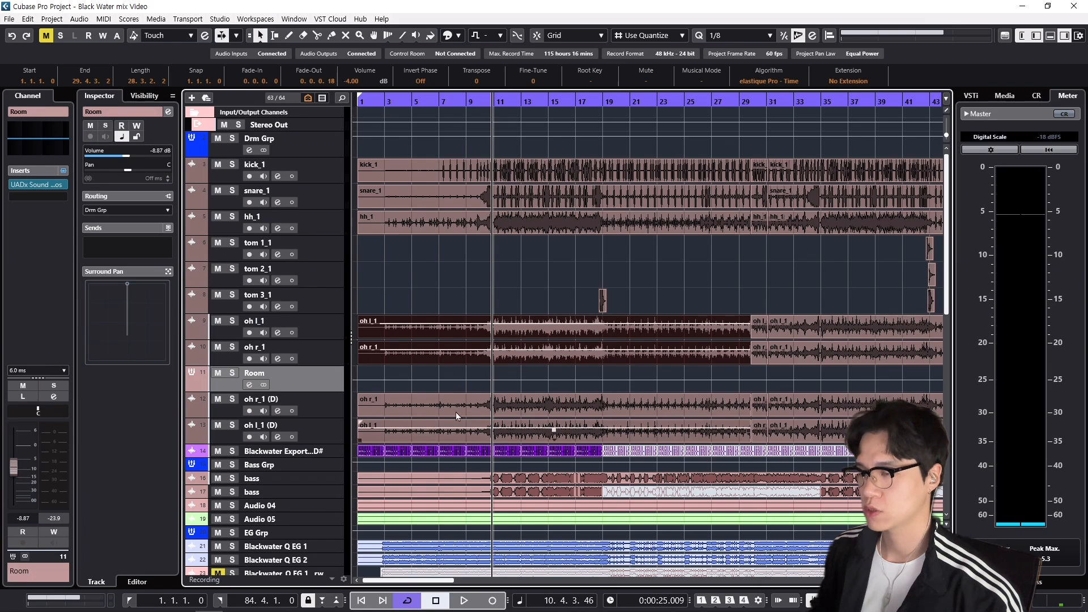
{"action": "key", "text": "s"}
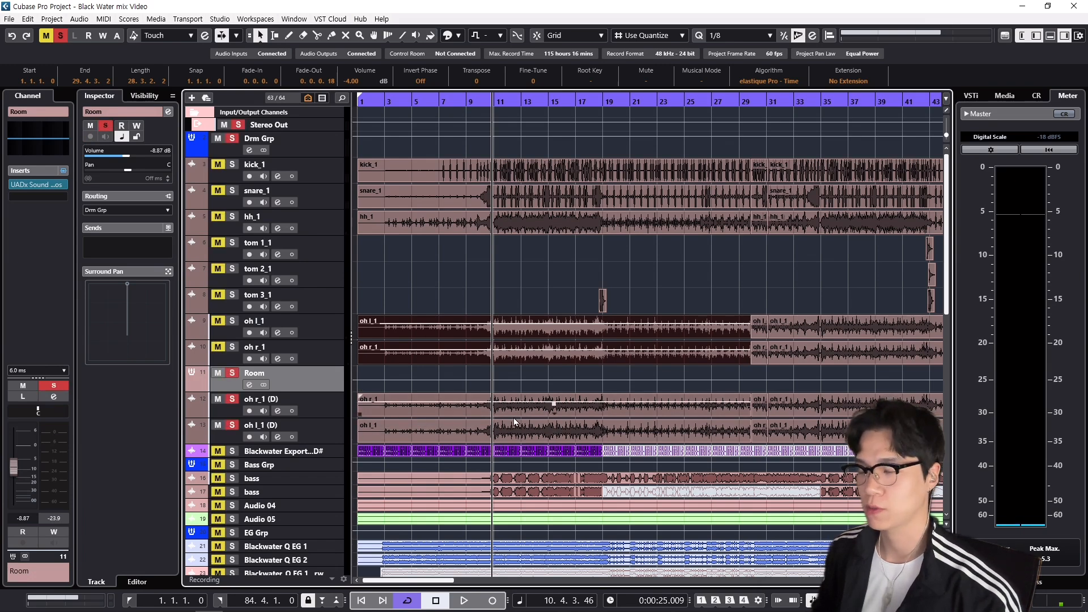
{"action": "key", "text": "space"}
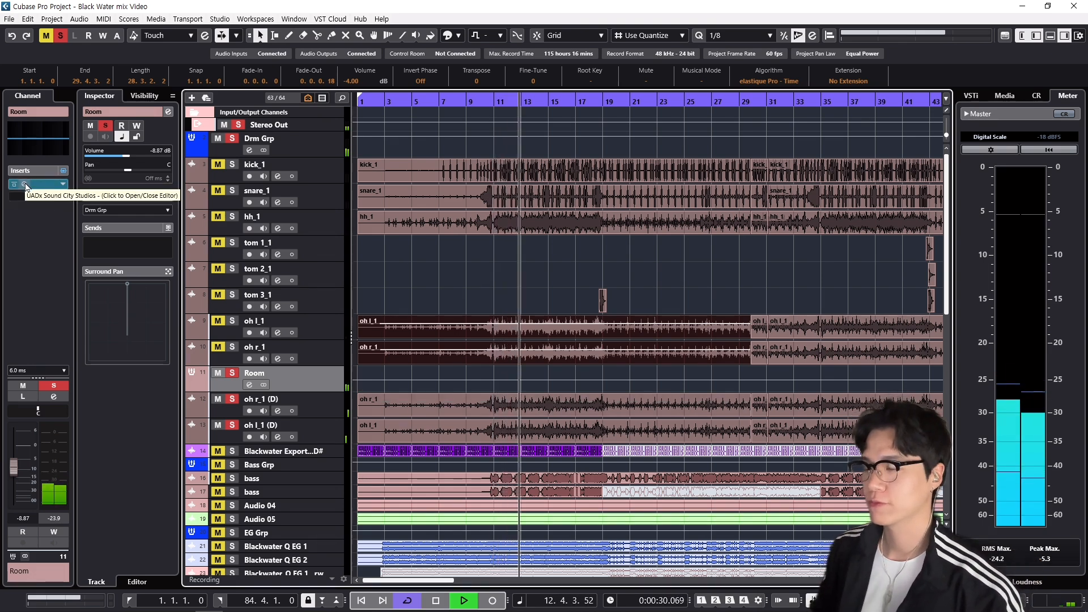
{"action": "key", "text": "space"}
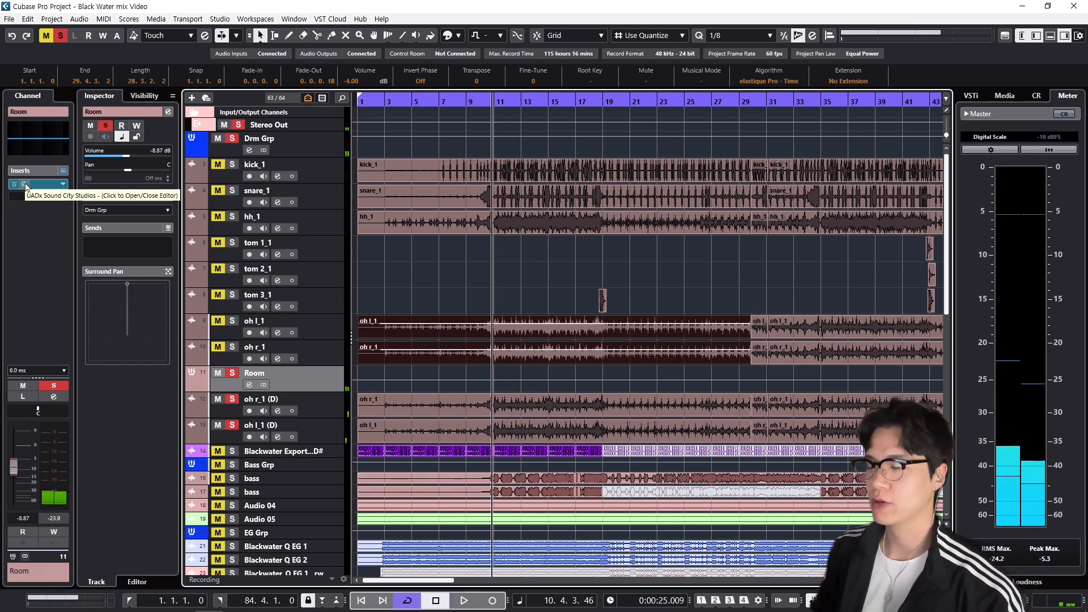
Step: Review the Room group's UADx Sound City Studios insert while auditioning it, close its editor and unsolo the group
{"action": "left_click", "coordinate": [26, 186]}
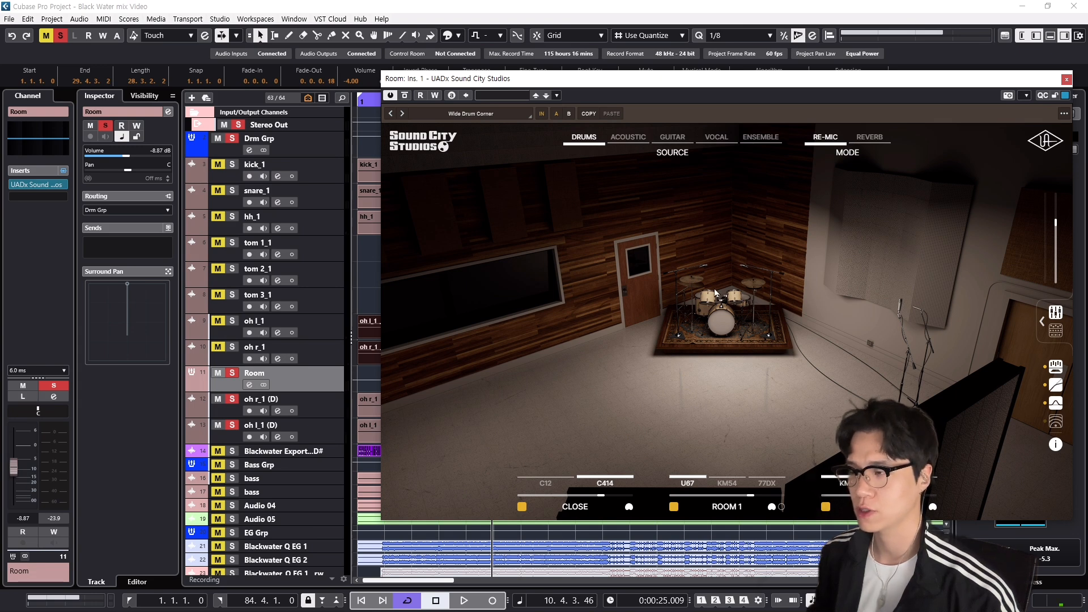
{"action": "key", "text": "space"}
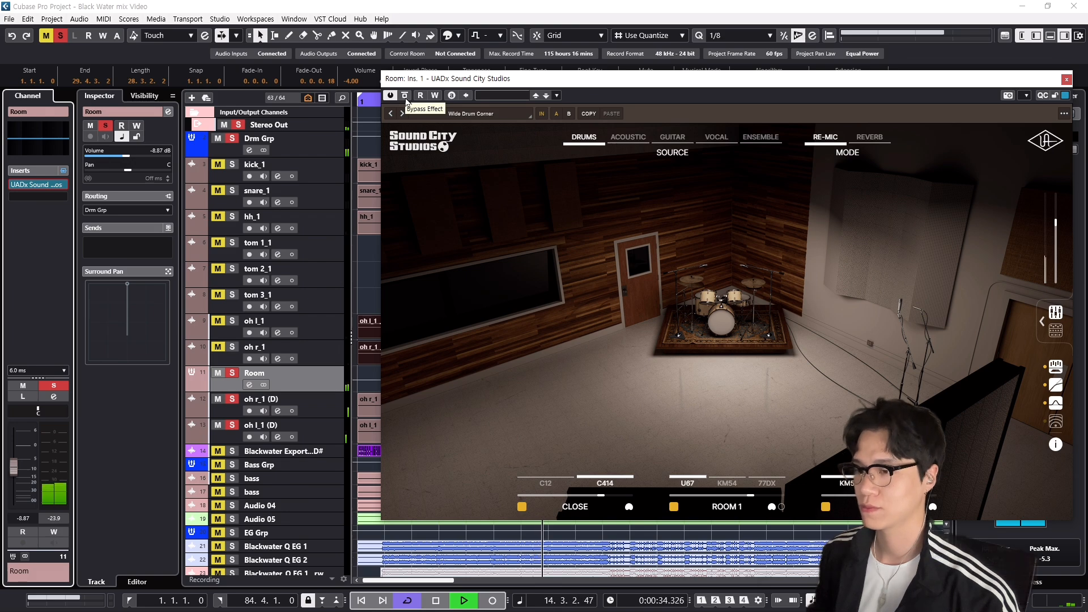
{"action": "key", "text": "space"}
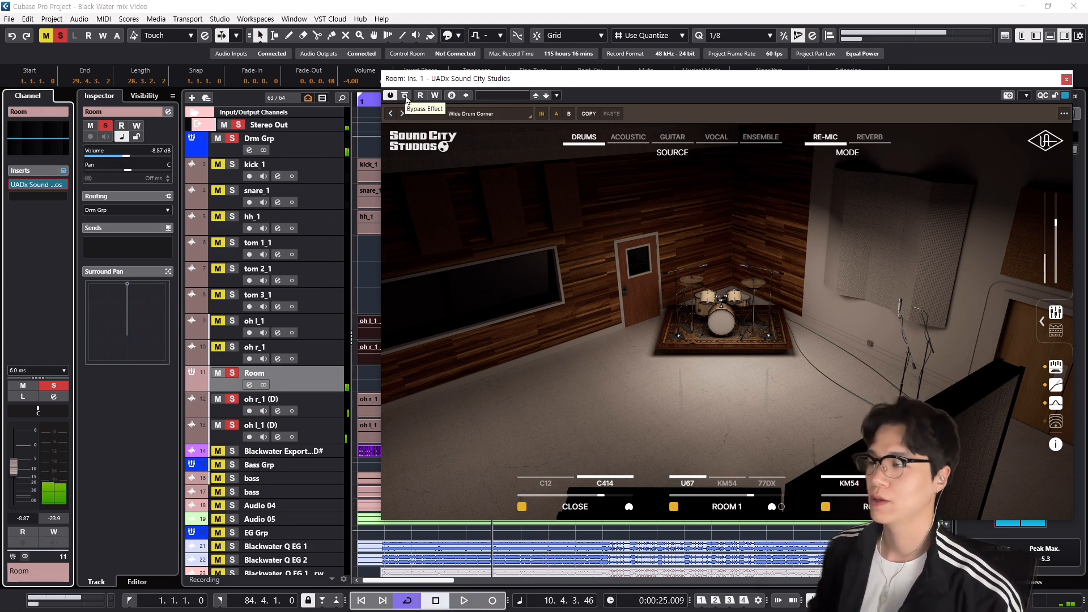
{"action": "key", "text": "s"}
{"action": "left_click", "coordinate": [1067, 80]}
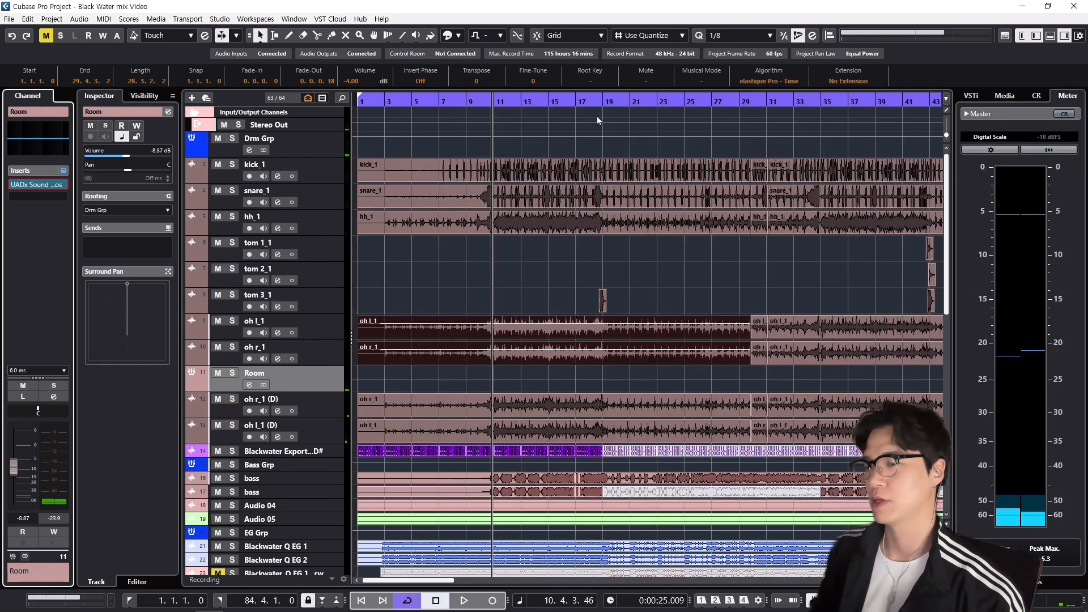
Step: Shrink the drum tracks again, enlarge the Blackwater Export percussion track, and move the playhead to the start of the project
{"action": "key", "text": "shift+g"}
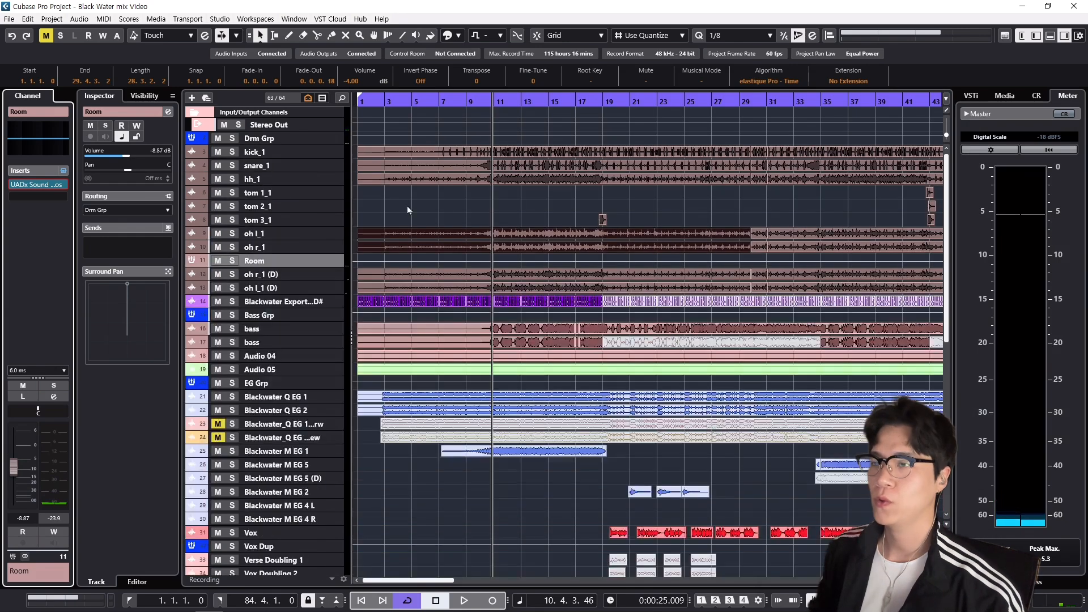
{"action": "left_click", "coordinate": [341, 303]}
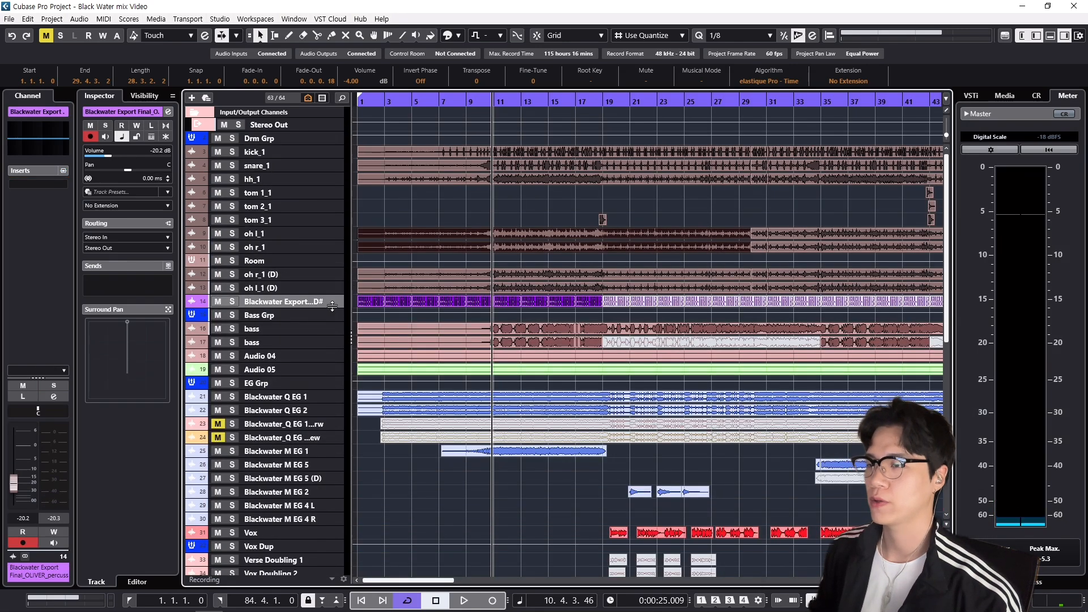
{"action": "left_click_drag", "start_coordinate": [333, 308], "coordinate": [334, 383]}
{"action": "left_click_drag", "start_coordinate": [390, 103], "coordinate": [305, 117]}
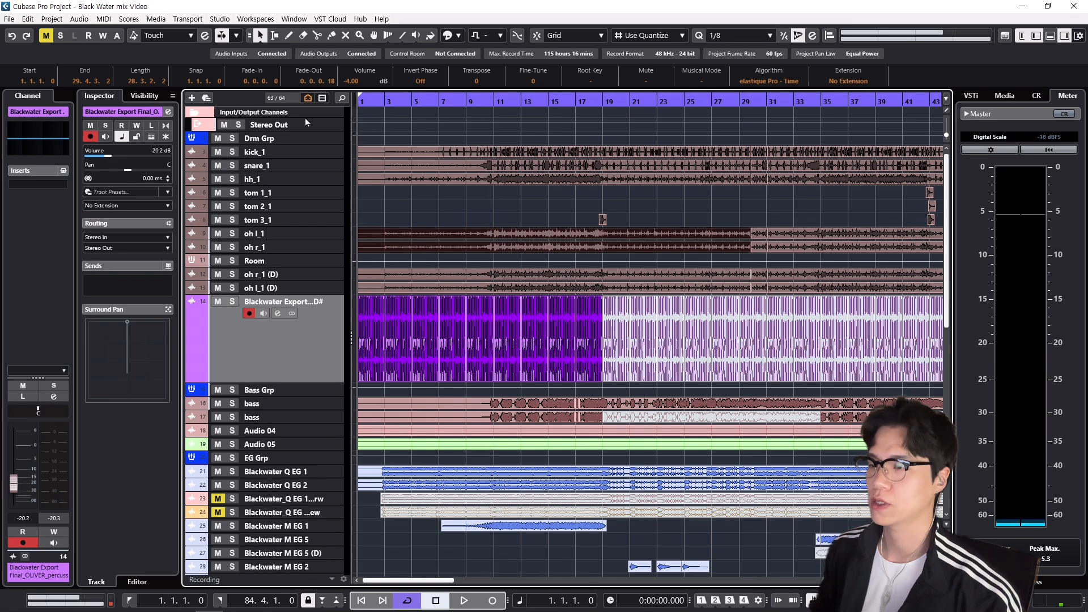
Step: Audition the Blackwater Export percussion track in solo from bar 1 and unsolo it
{"action": "key", "text": "h"}
{"action": "key", "text": "h"}
{"action": "key", "text": "h"}
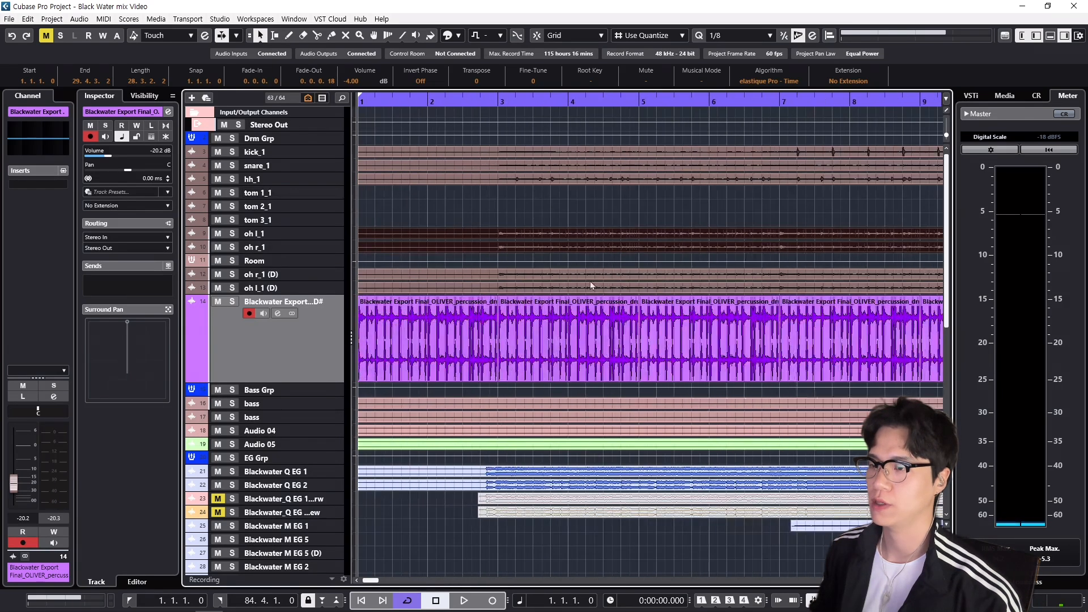
{"action": "key", "text": "s"}
{"action": "key", "text": "space"}
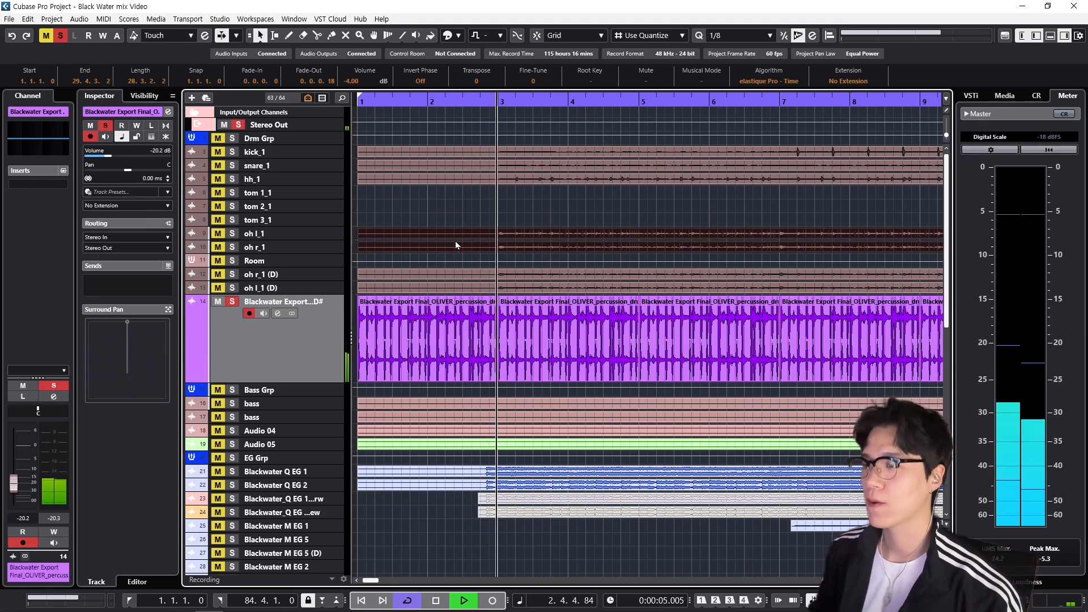
{"action": "key", "text": "space"}
{"action": "key", "text": "s"}
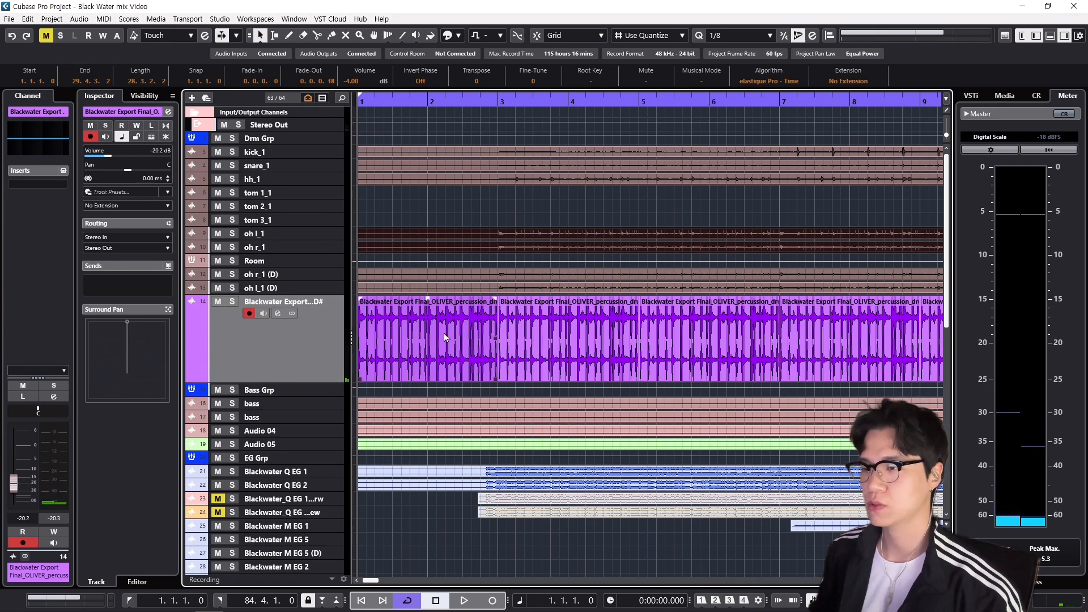
Step: Examine how the percussion loop events are arranged across the whole song, from the first event to the muted one at bar 19
{"action": "left_click", "coordinate": [436, 356]}
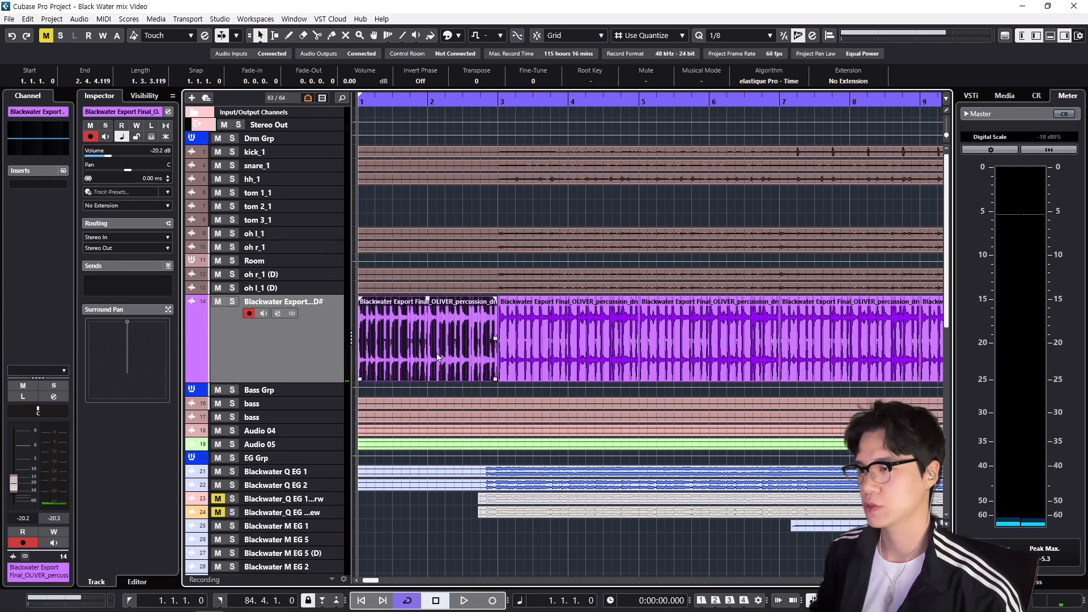
{"action": "scroll", "coordinate": [549, 355], "scroll_direction": "right", "scroll_amount": 3}
{"action": "scroll", "coordinate": [549, 355], "scroll_direction": "left", "scroll_amount": 3}
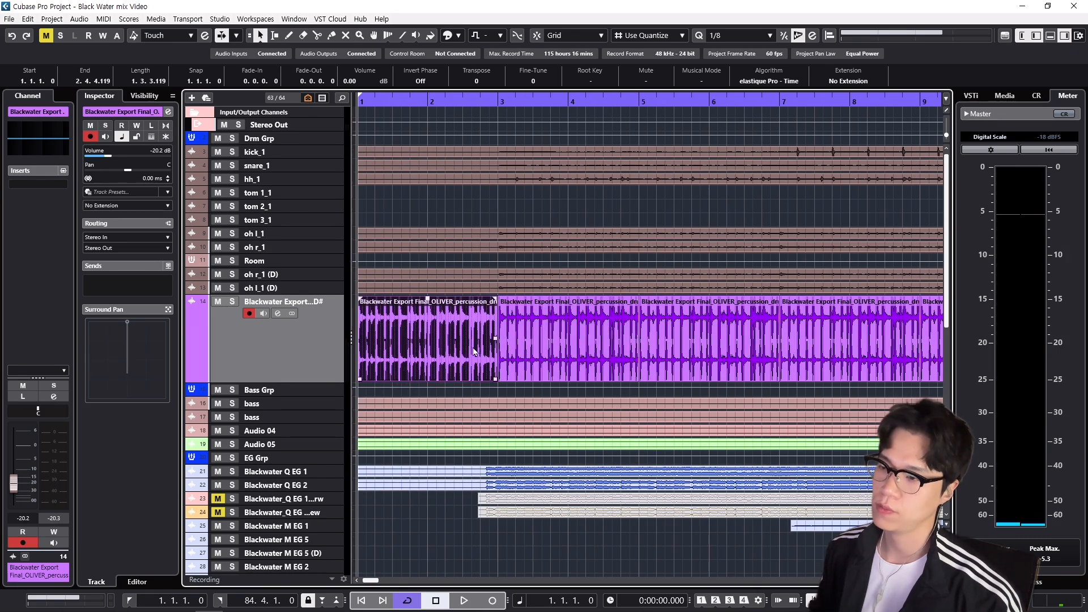
{"action": "key", "text": "g"}
{"action": "key", "text": "g"}
{"action": "key", "text": "g"}
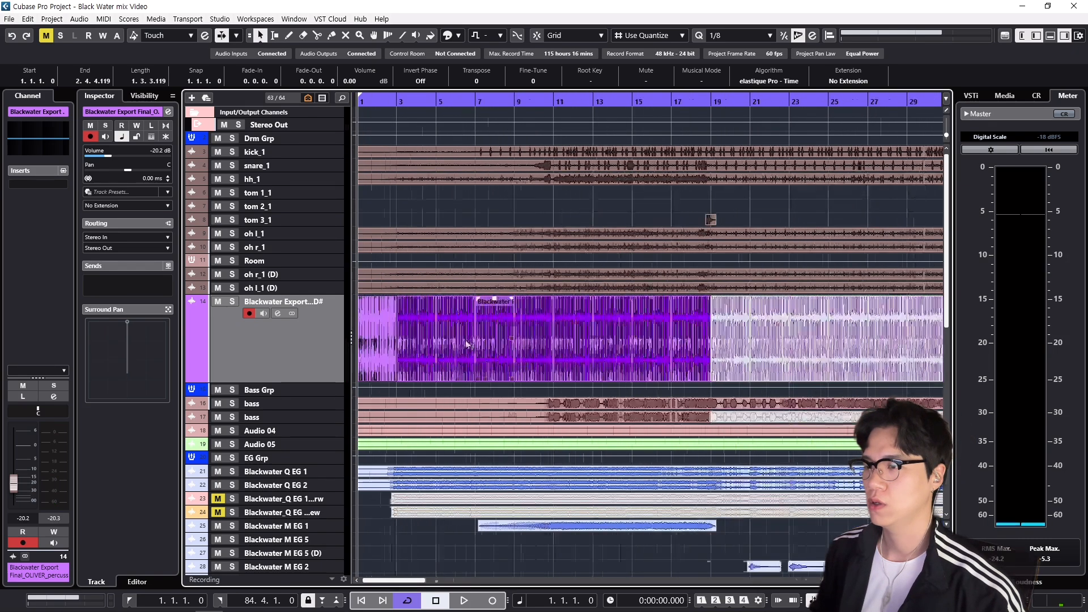
{"action": "key", "text": "g"}
{"action": "key", "text": "g"}
{"action": "key", "text": "g"}
{"action": "key", "text": "g"}
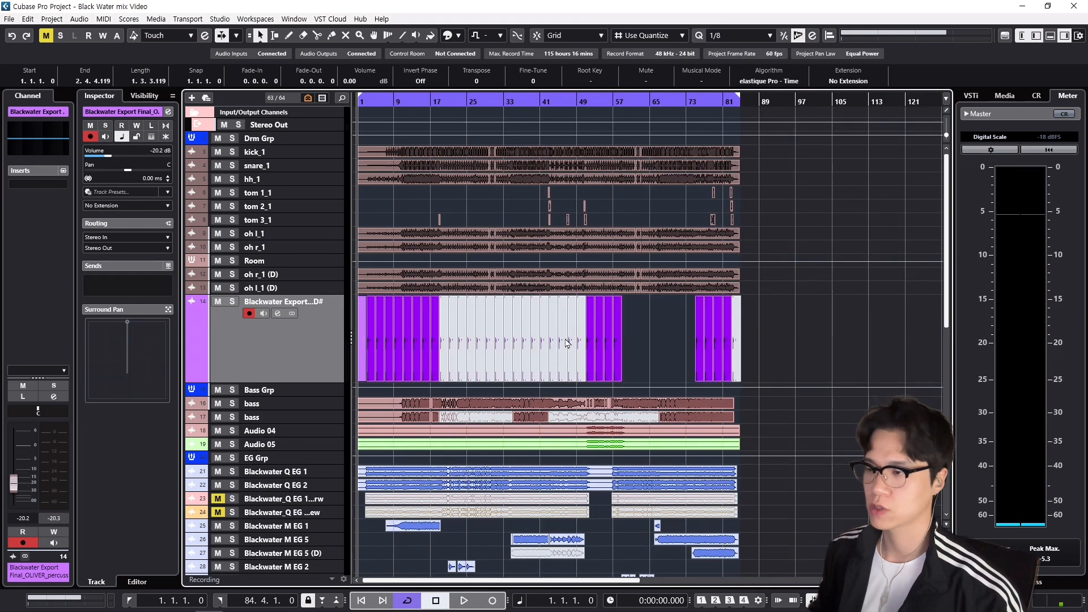
{"action": "left_click", "coordinate": [444, 338]}
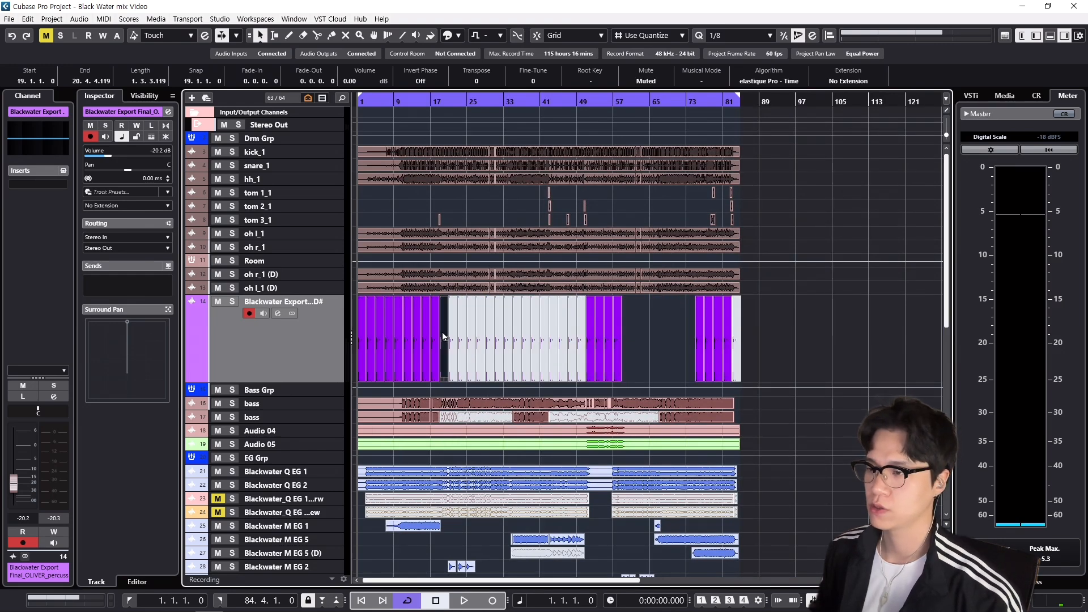
Step: Delete the muted percussion loop events between bars 19 and 51 and locate the playhead at the remaining blocks near bars 52 and 75
{"action": "left_click_drag", "start_coordinate": [586, 361], "coordinate": [587, 361]}
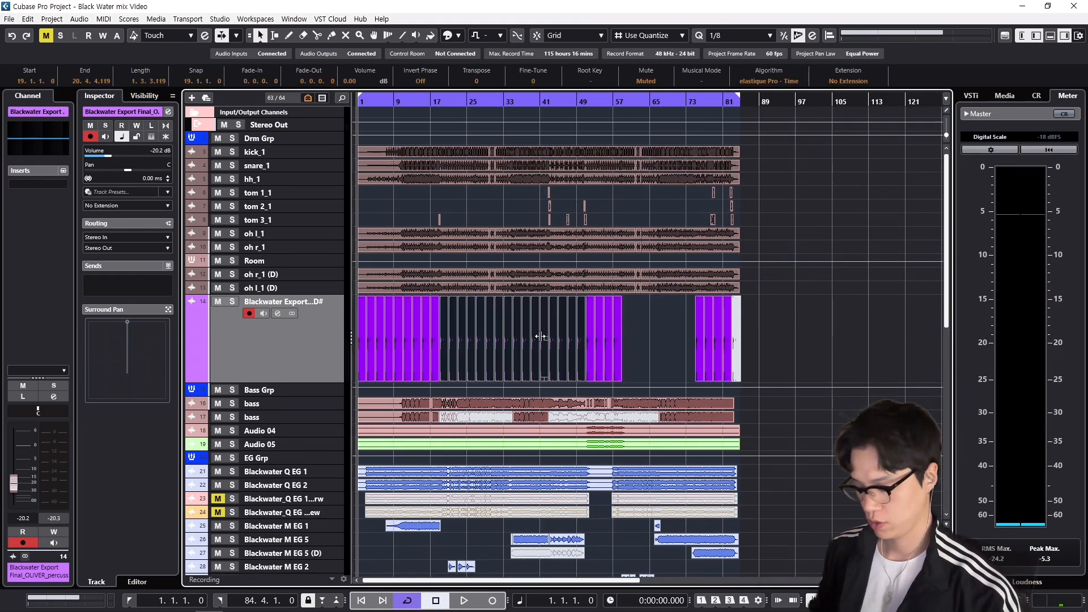
{"action": "key", "text": "Delete"}
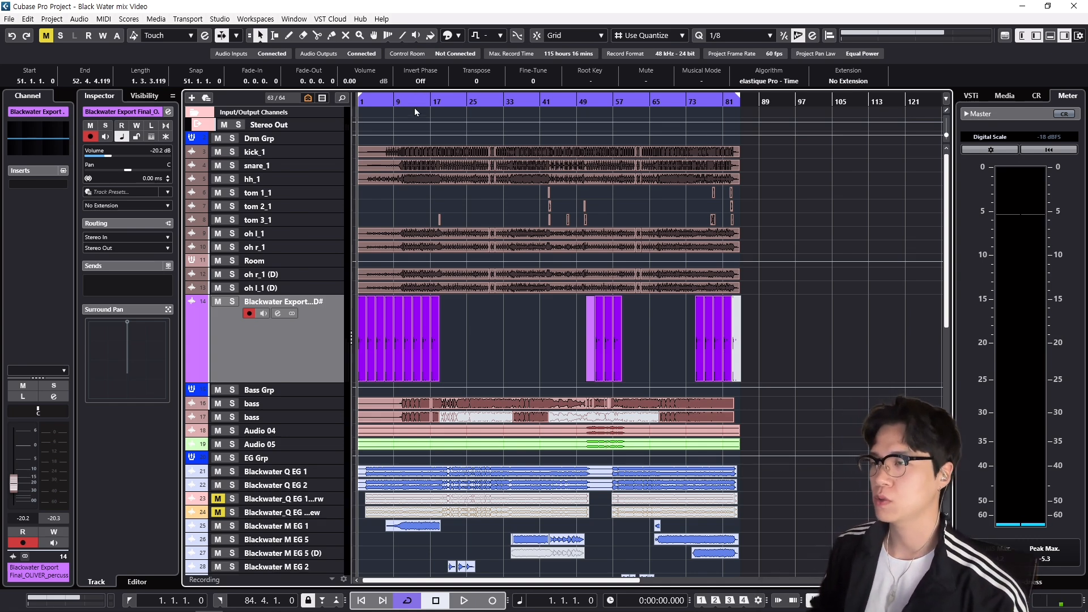
{"action": "left_click", "coordinate": [593, 102]}
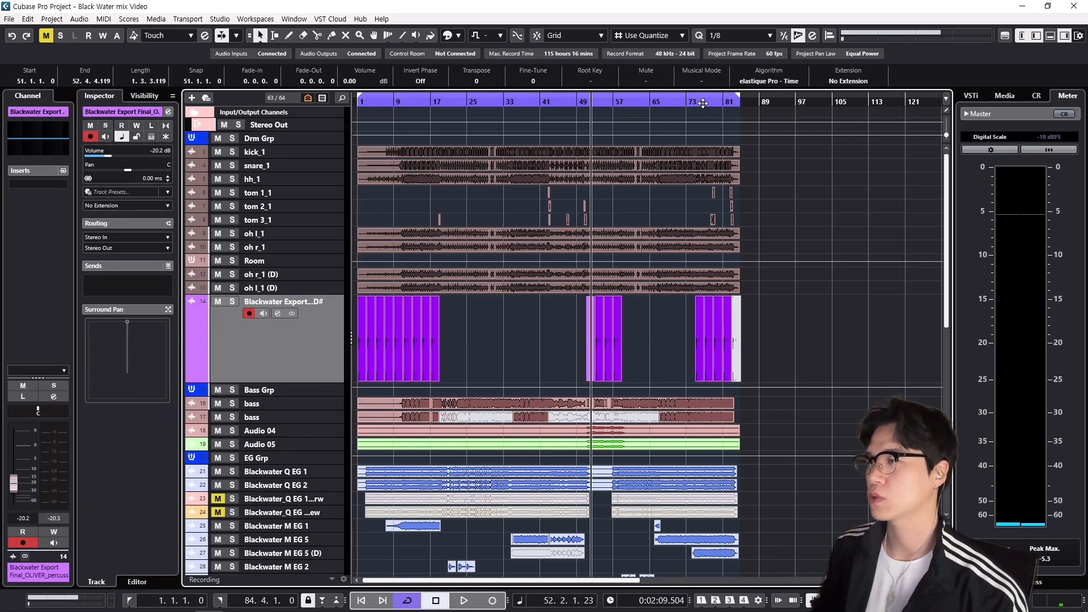
{"action": "left_click_drag", "start_coordinate": [702, 104], "coordinate": [697, 103]}
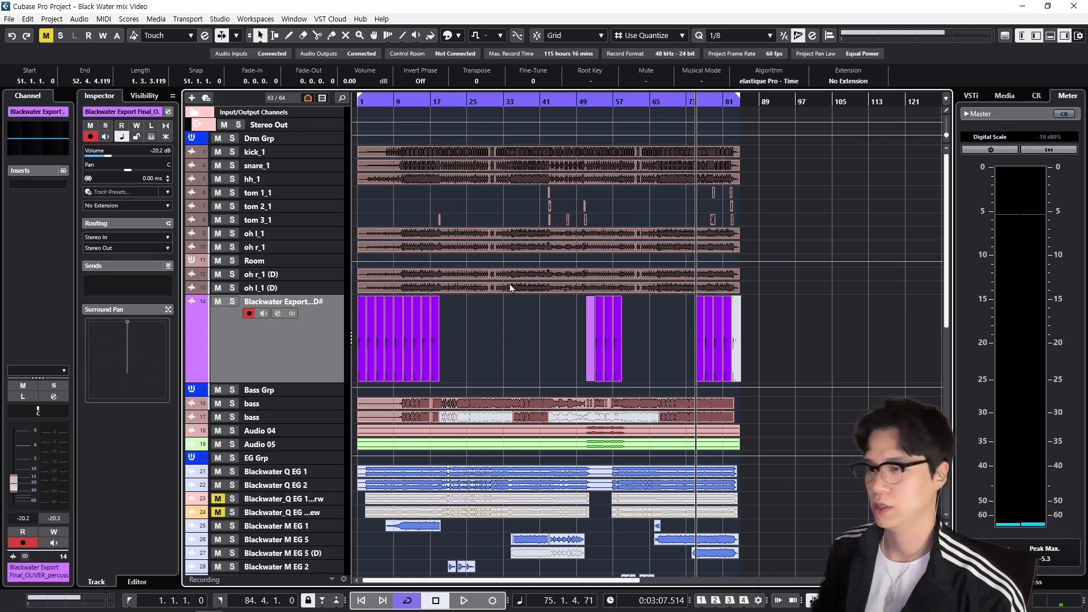
Step: Shrink the Blackwater Export percussion track, solo the Bass Grp and place the playhead at bar 11
{"action": "key", "text": "alt+Down"}
{"action": "key", "text": "alt+Up"}
{"action": "left_click", "coordinate": [346, 314]}
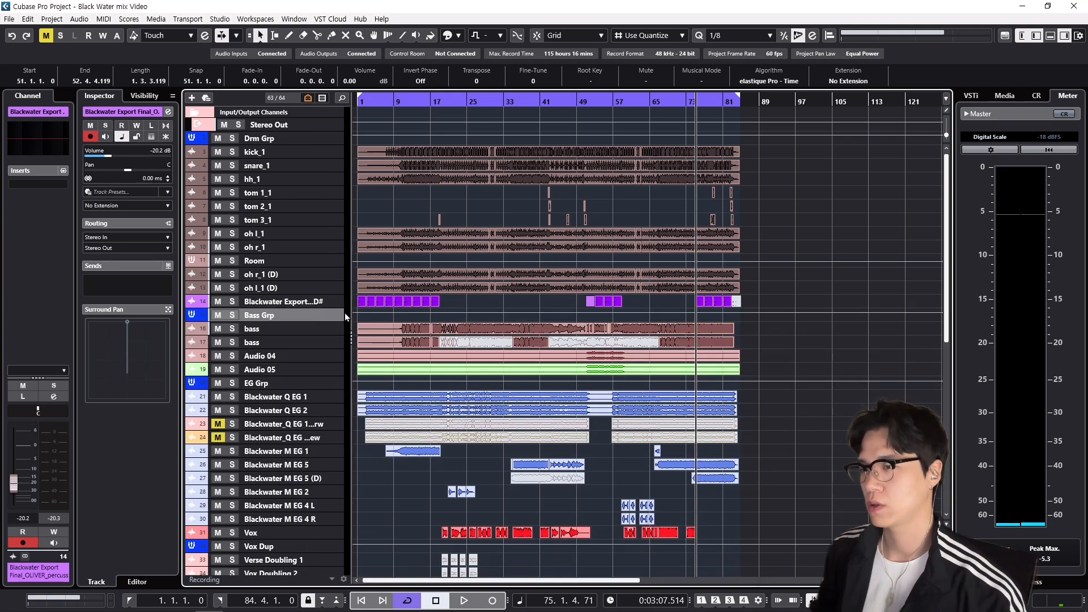
{"action": "key", "text": "s"}
{"action": "left_click", "coordinate": [405, 100]}
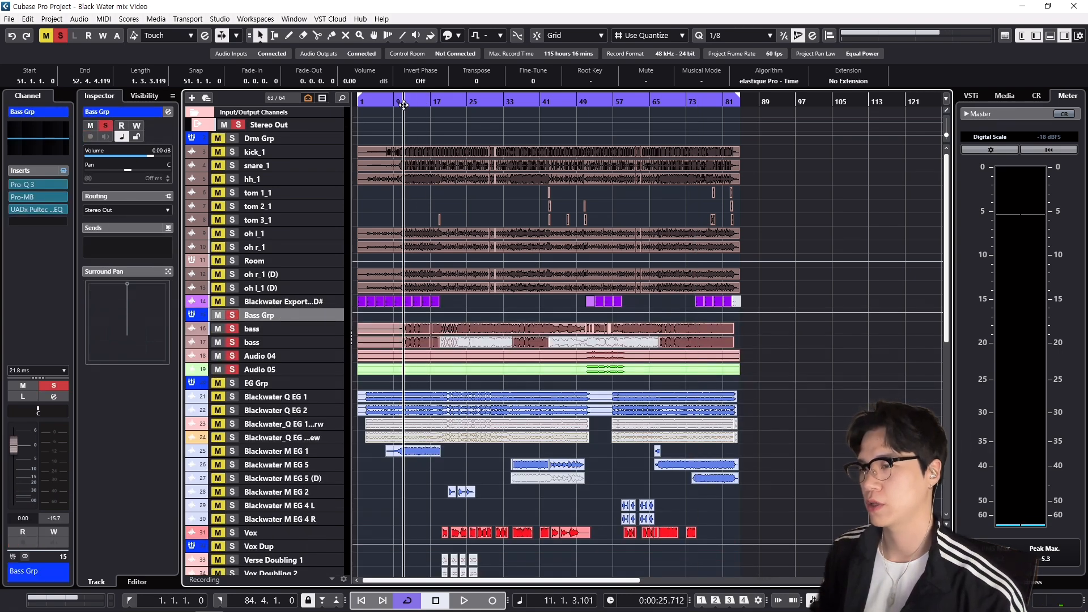
Step: Enlarge the tracks from Bass Grp through Audio 05 and go over the events on the two bass tracks
{"action": "left_click", "coordinate": [343, 370], "text": "shift"}
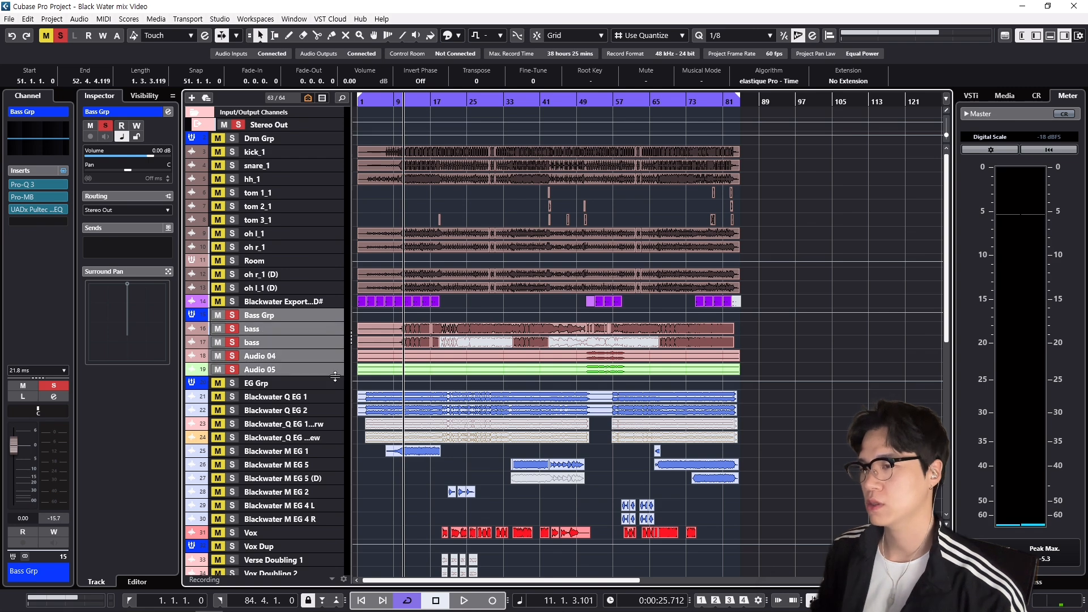
{"action": "left_click_drag", "start_coordinate": [336, 374], "coordinate": [337, 408]}
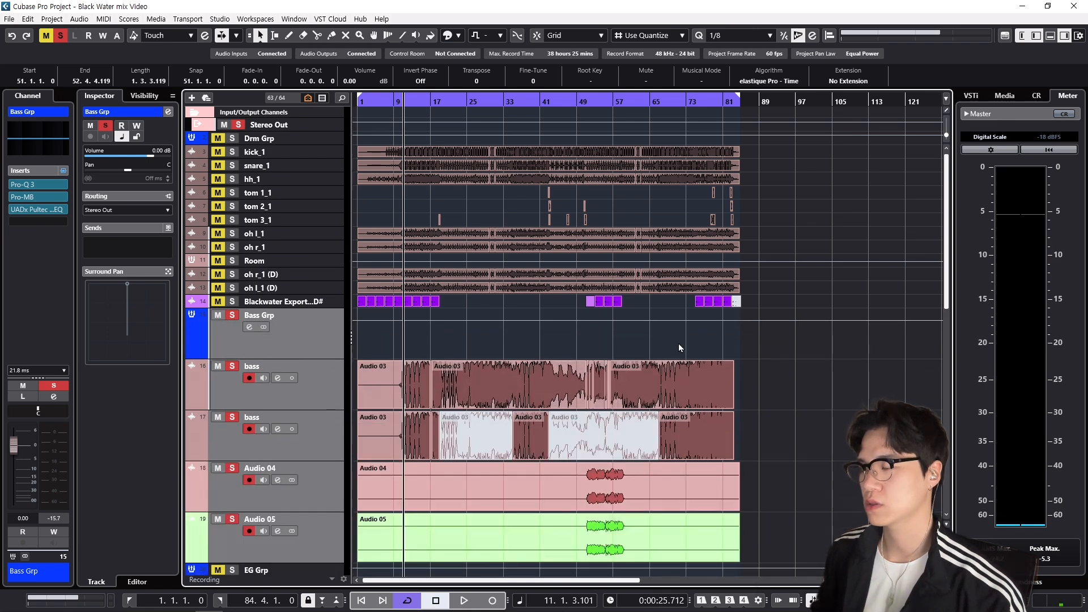
{"action": "scroll", "coordinate": [678, 347], "scroll_direction": "down", "scroll_amount": 3}
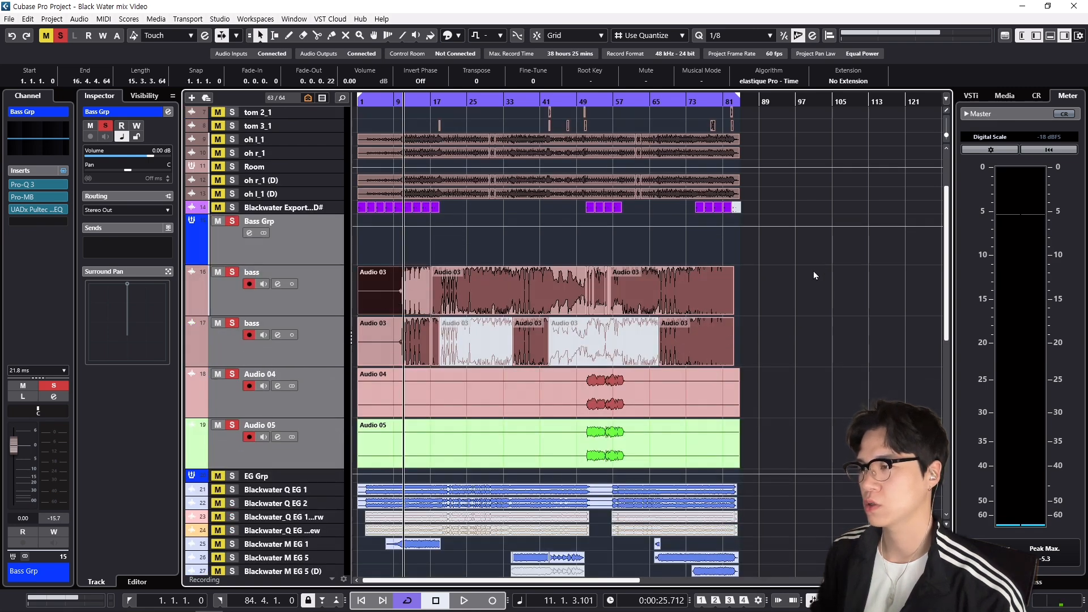
{"action": "left_click_drag", "start_coordinate": [803, 276], "coordinate": [375, 293]}
{"action": "left_click_drag", "start_coordinate": [780, 344], "coordinate": [381, 351]}
Step: Audition the upper bass track from bar 11 with the lower bass track muted
{"action": "left_click", "coordinate": [326, 351]}
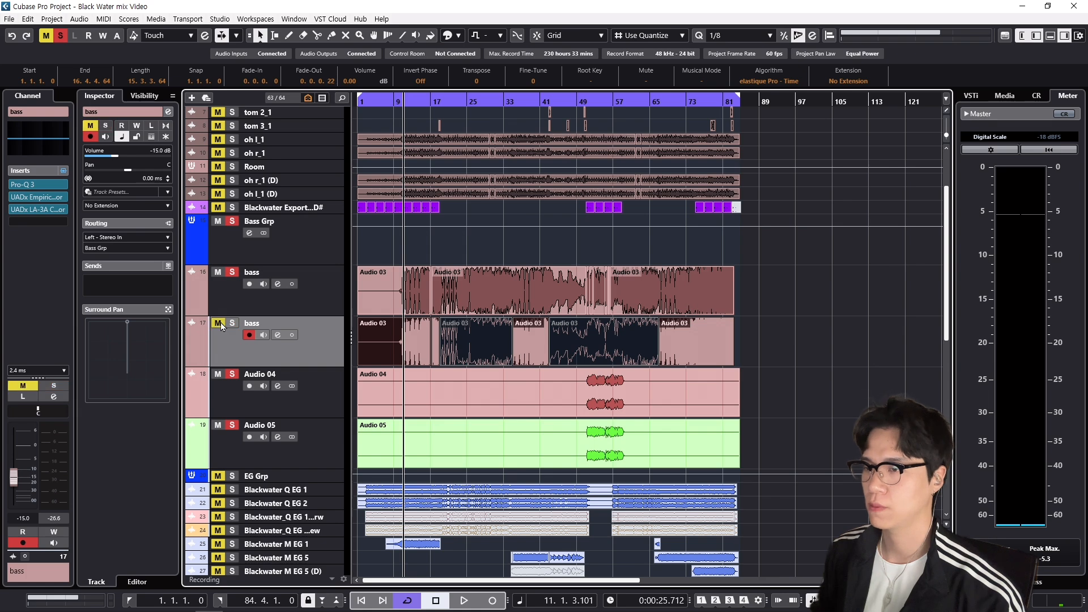
{"action": "left_click", "coordinate": [332, 297]}
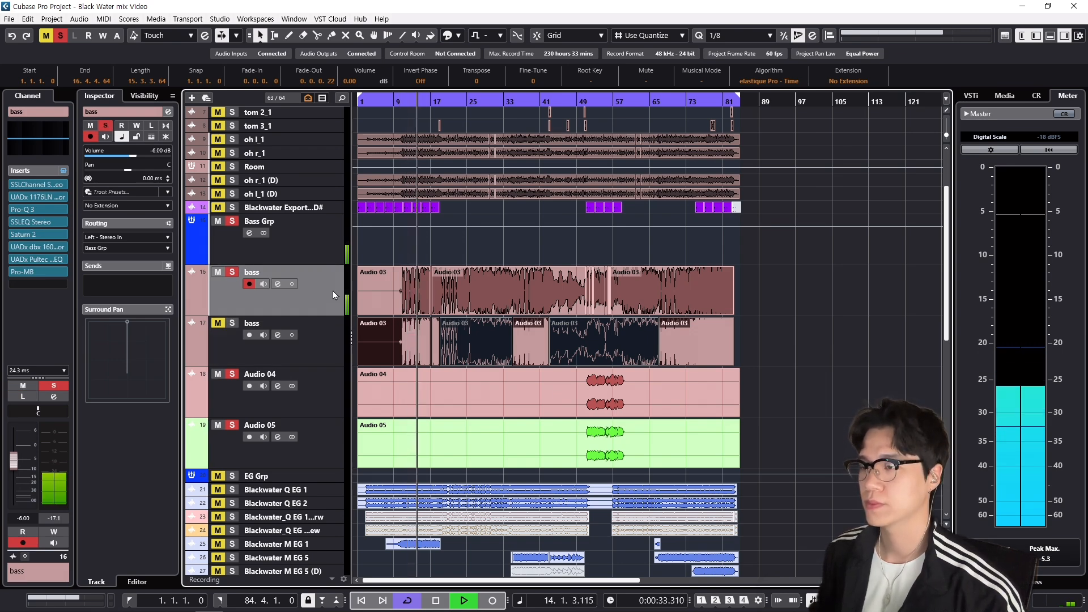
{"action": "key", "text": "space"}
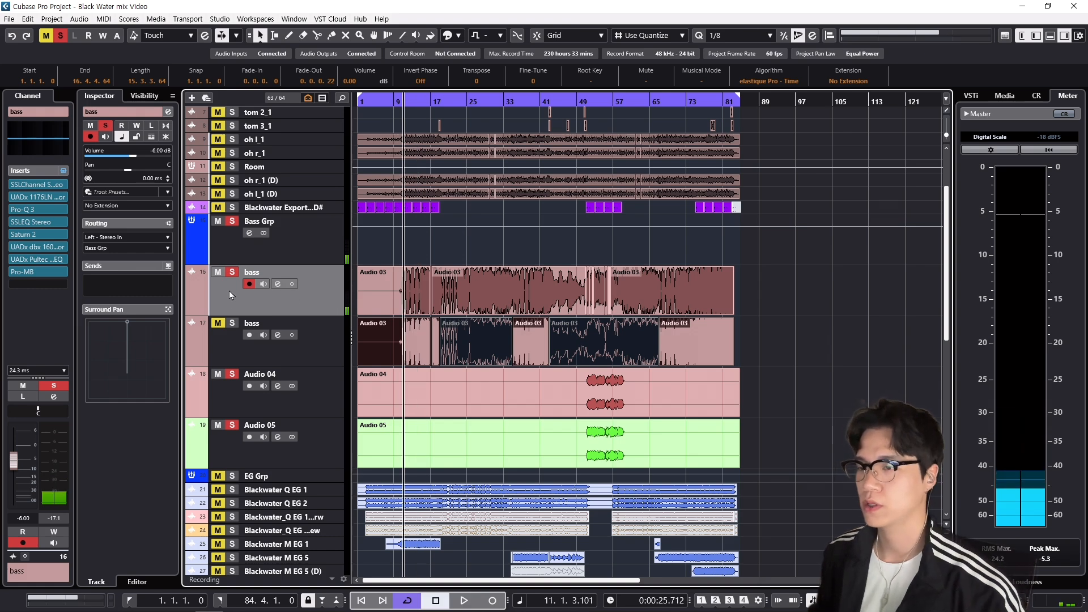
Step: Unmute the lower bass track and audition both bass tracks together from bar 11
{"action": "left_click", "coordinate": [338, 345]}
{"action": "key", "text": "space"}
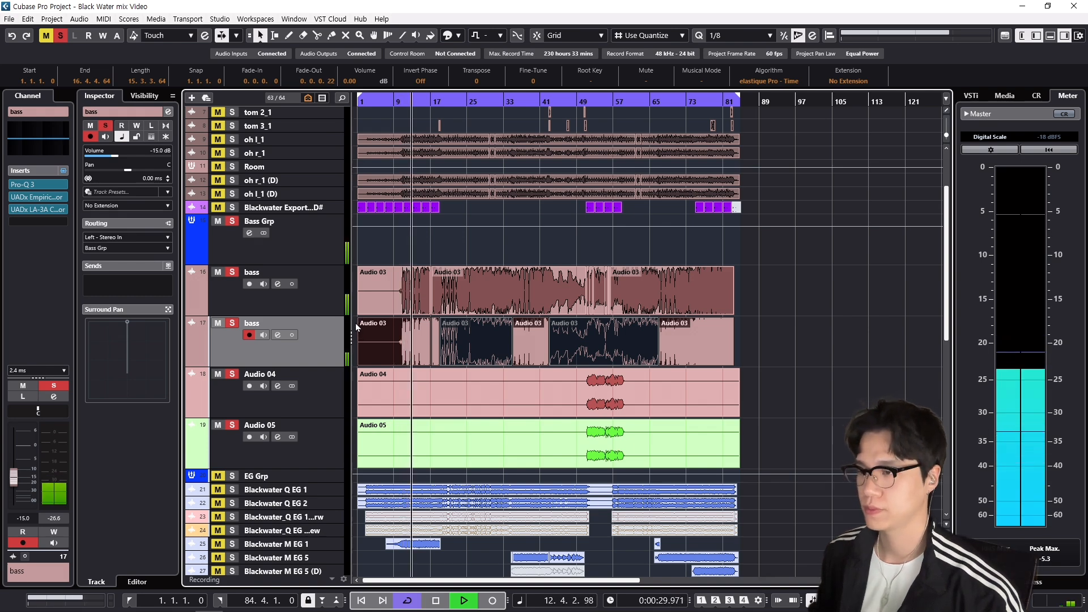
{"action": "key", "text": "space"}
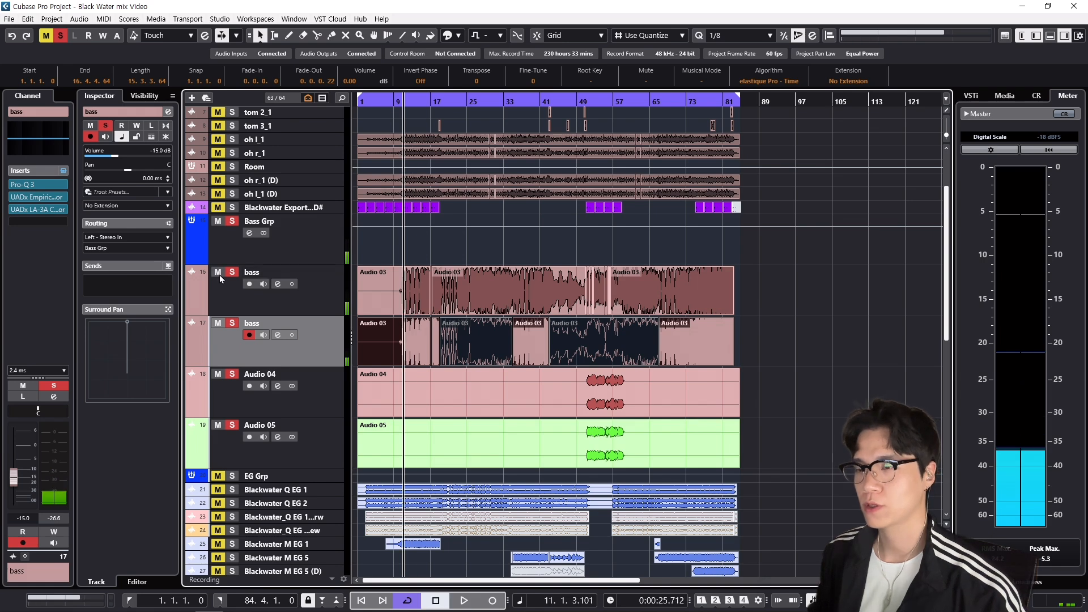
Step: Mute the upper bass track and audition the lower bass track on its own from bar 11
{"action": "left_click", "coordinate": [218, 273]}
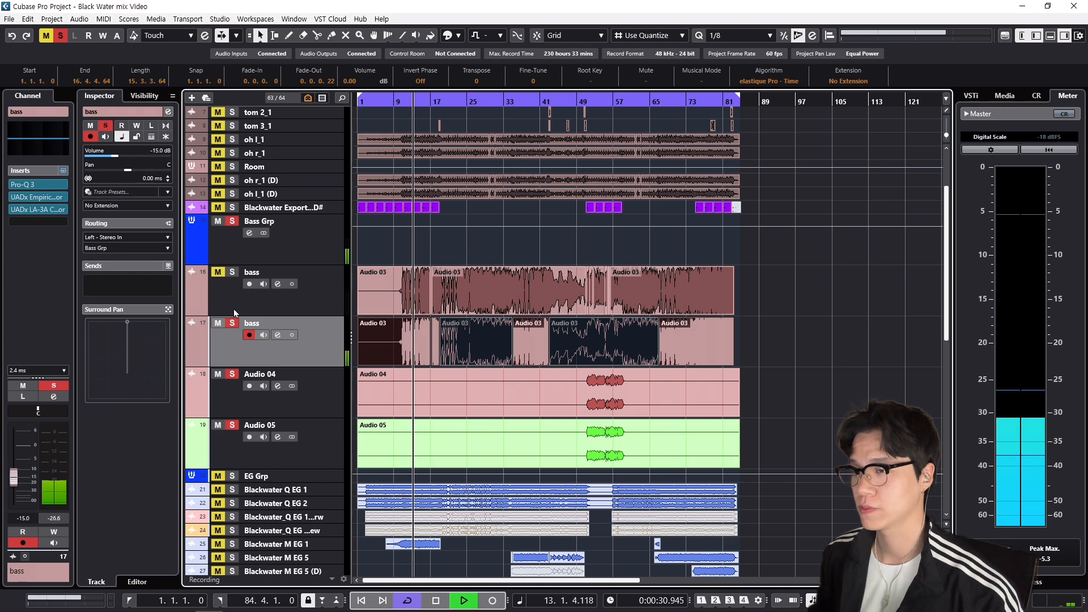
{"action": "key", "text": "space"}
{"action": "left_click", "coordinate": [233, 323]}
{"action": "left_click", "coordinate": [218, 323]}
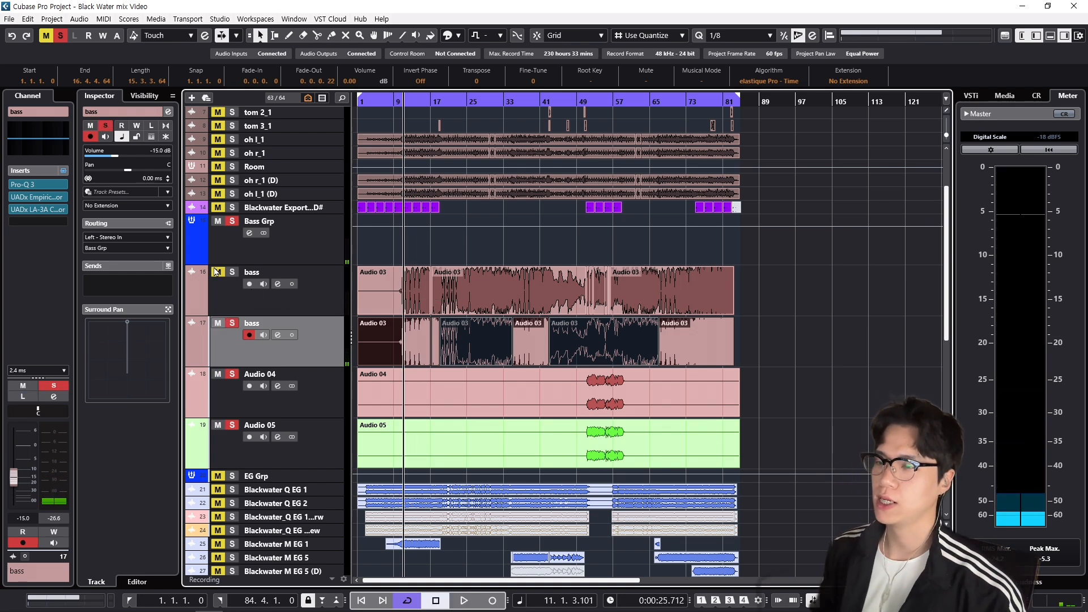
Step: Unmute the upper bass track and clear the Bass Grp solo
{"action": "left_click", "coordinate": [341, 299], "text": "shift"}
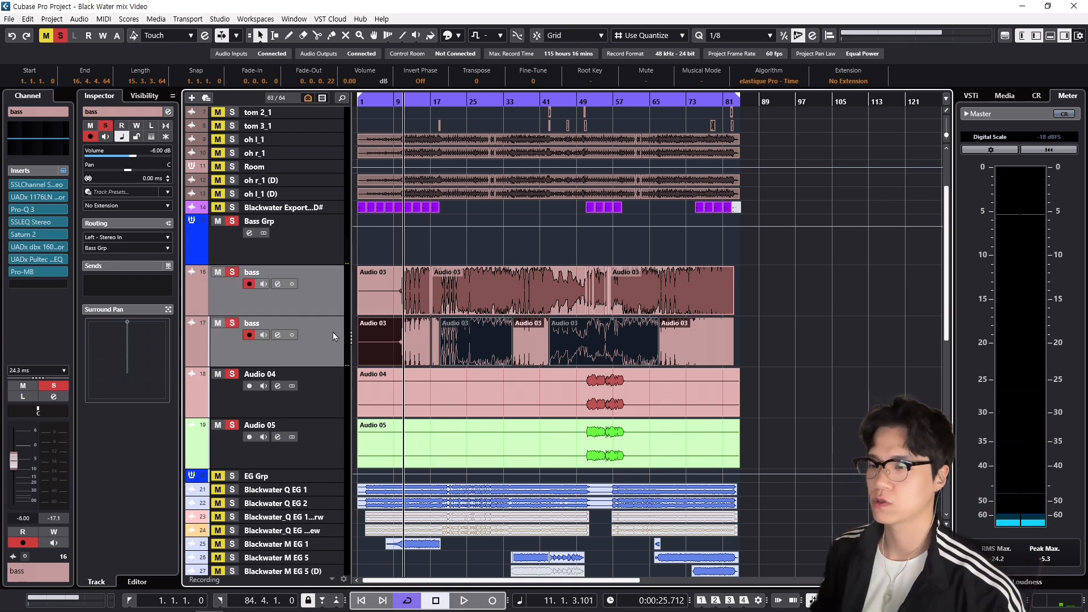
{"action": "mouse_move", "coordinate": [333, 367]}
{"action": "left_mouse_down"}
{"action": "mouse_move", "coordinate": [333, 380]}
{"action": "mouse_move", "coordinate": [333, 330]}
{"action": "mouse_move", "coordinate": [333, 368]}
{"action": "left_mouse_up"}
{"action": "key", "text": "s"}
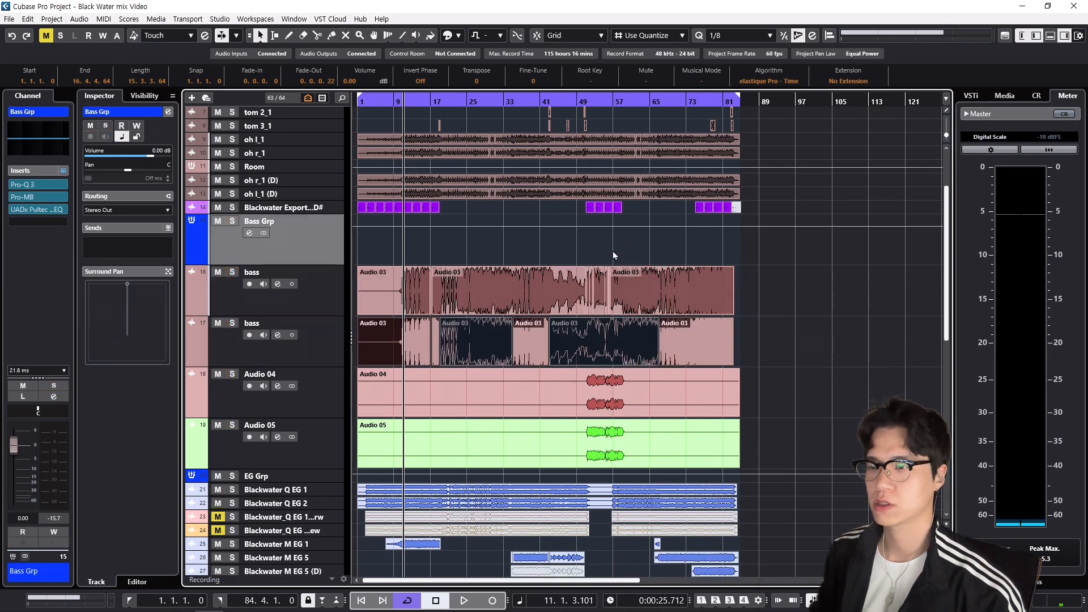
Step: Solo the Drm Grp and Bass Grp together and audition them from bar 11
{"action": "scroll", "coordinate": [613, 250], "scroll_direction": "up", "scroll_amount": 4}
{"action": "left_click", "coordinate": [345, 138]}
{"action": "left_click", "coordinate": [349, 333], "text": "ctrl"}
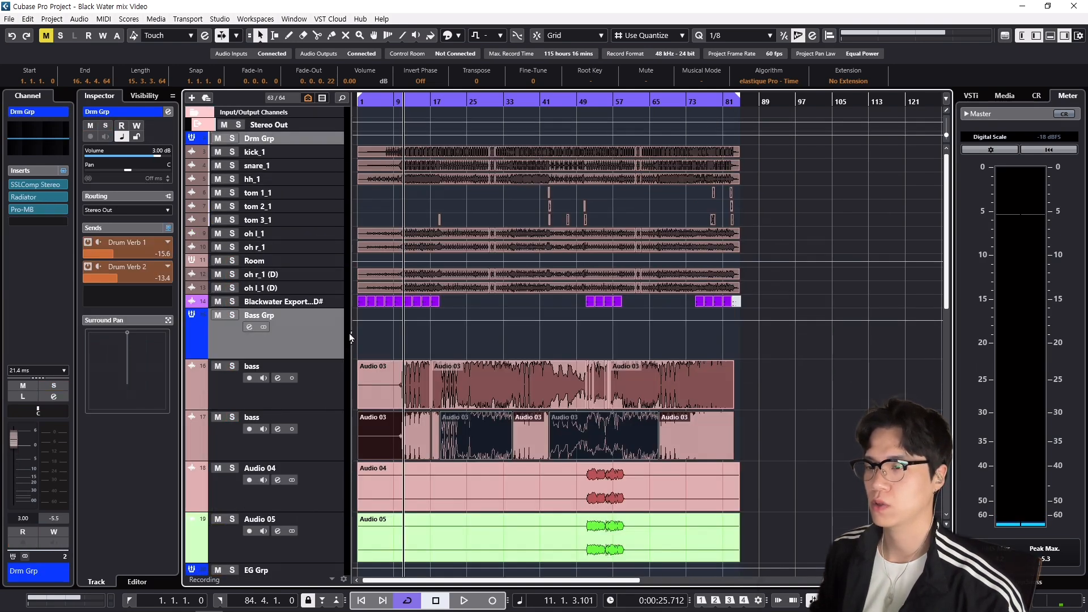
{"action": "key", "text": "s"}
{"action": "key", "text": "space"}
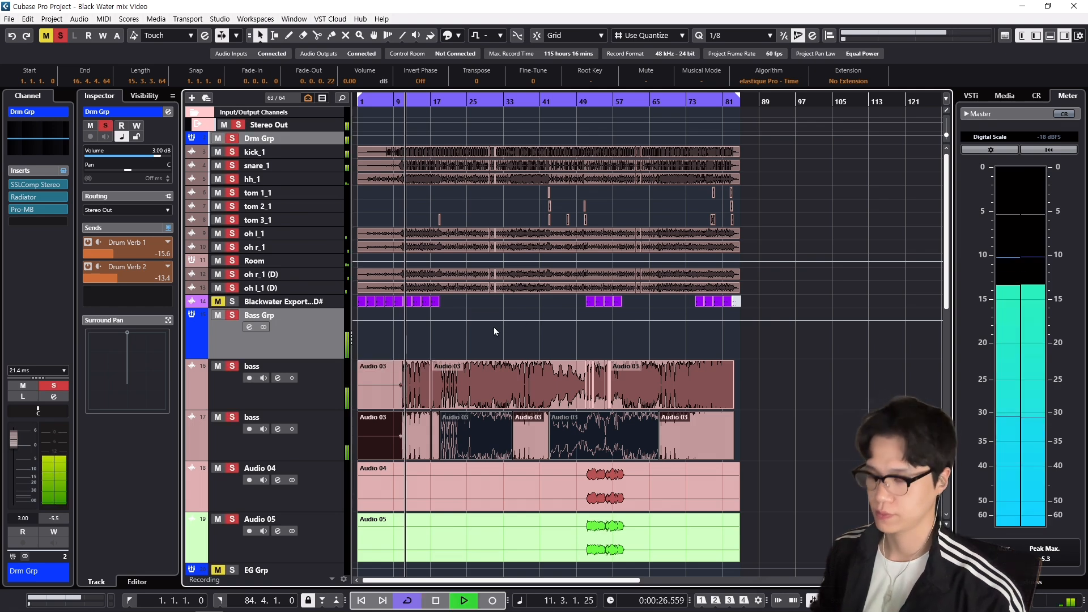
{"action": "left_click", "coordinate": [321, 432]}
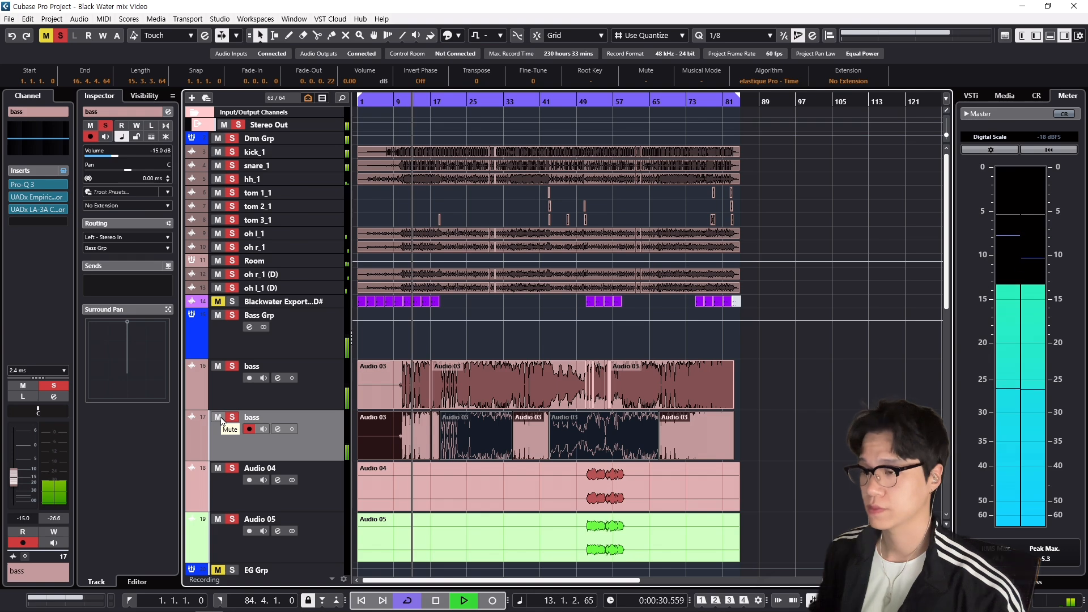
{"action": "key", "text": "space"}
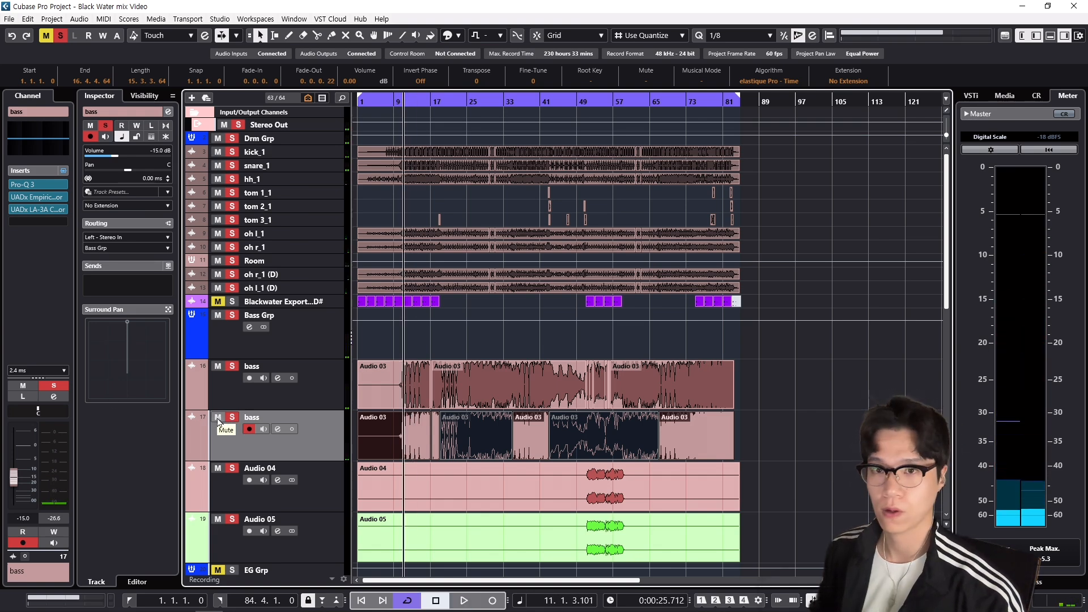
Step: Compare the soloed drums and bass with the lower bass track muted and unmuted during playback
{"action": "left_click", "coordinate": [218, 418]}
{"action": "key", "text": "space"}
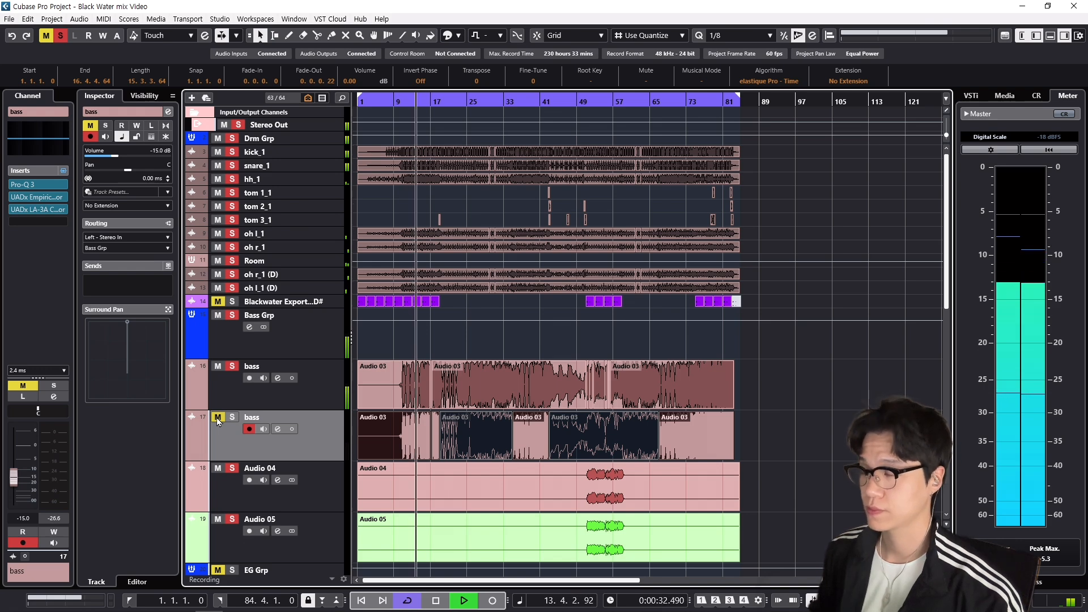
{"action": "key", "text": "space"}
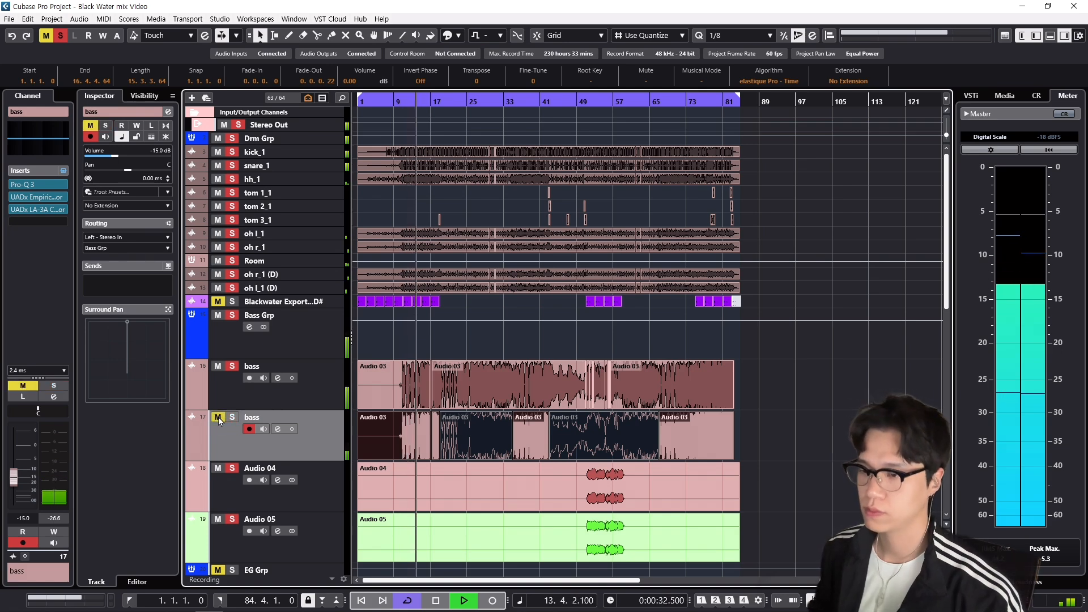
{"action": "left_click", "coordinate": [218, 418]}
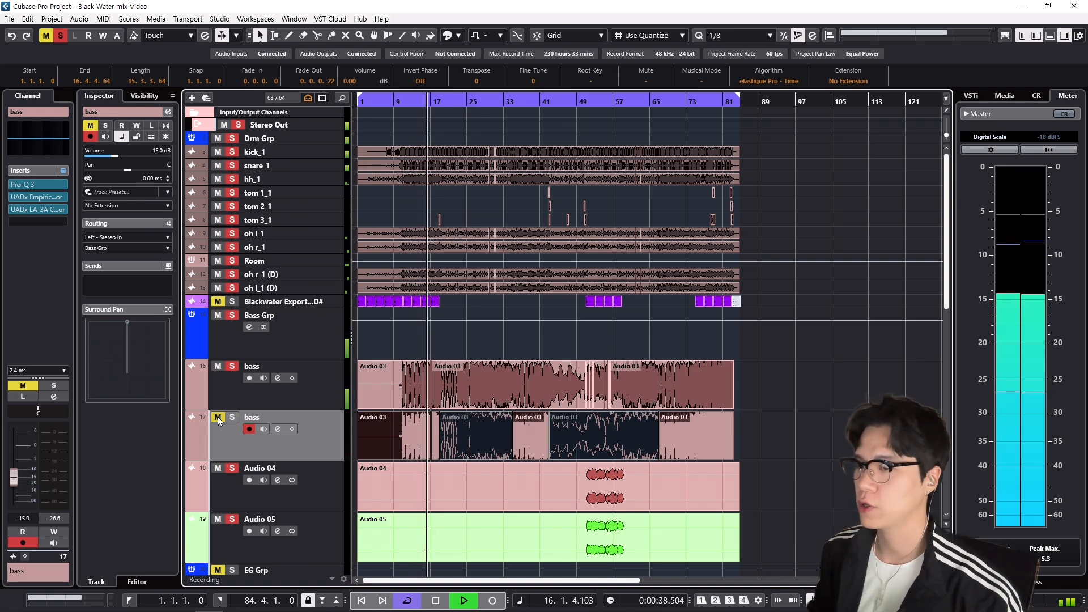
{"action": "left_click", "coordinate": [218, 418]}
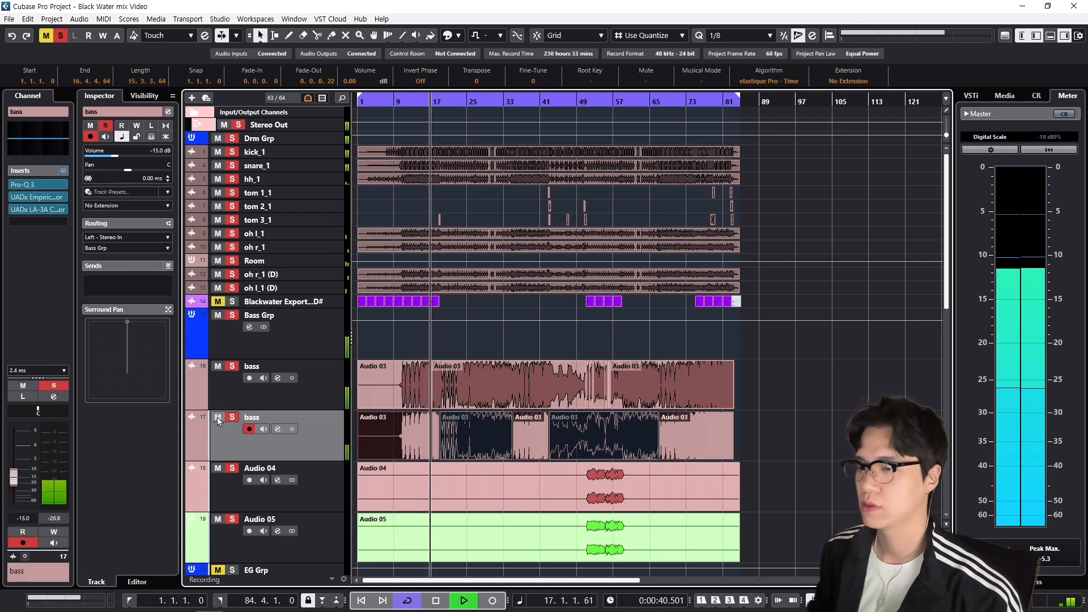
{"action": "left_click", "coordinate": [219, 418]}
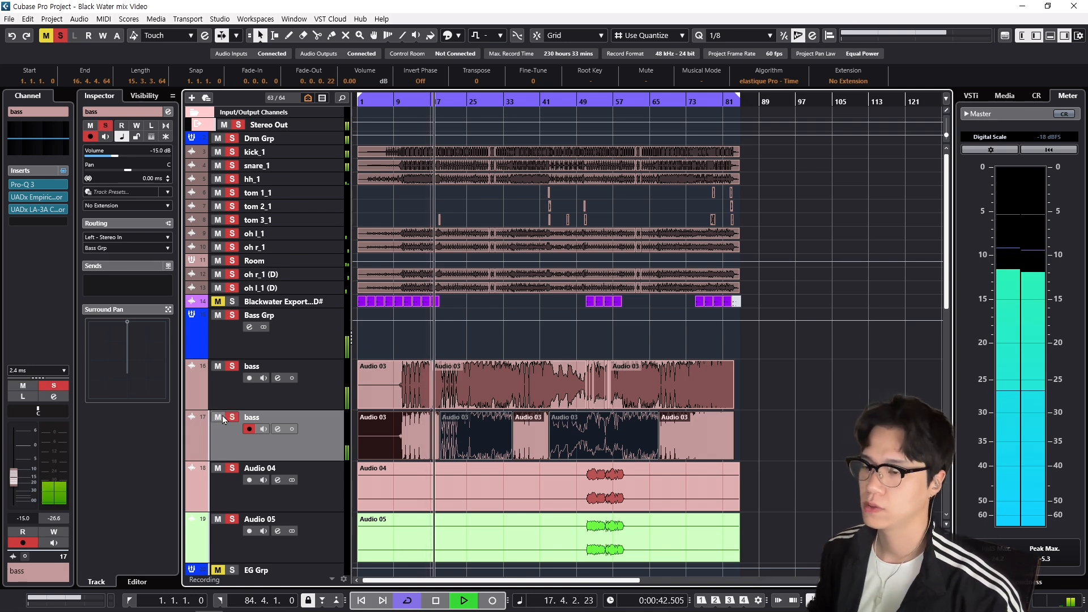
{"action": "key", "text": "space"}
{"action": "key", "text": "m"}
Step: Clear the solo on the Drm Grp and the Bass Grp
{"action": "left_click", "coordinate": [335, 338]}
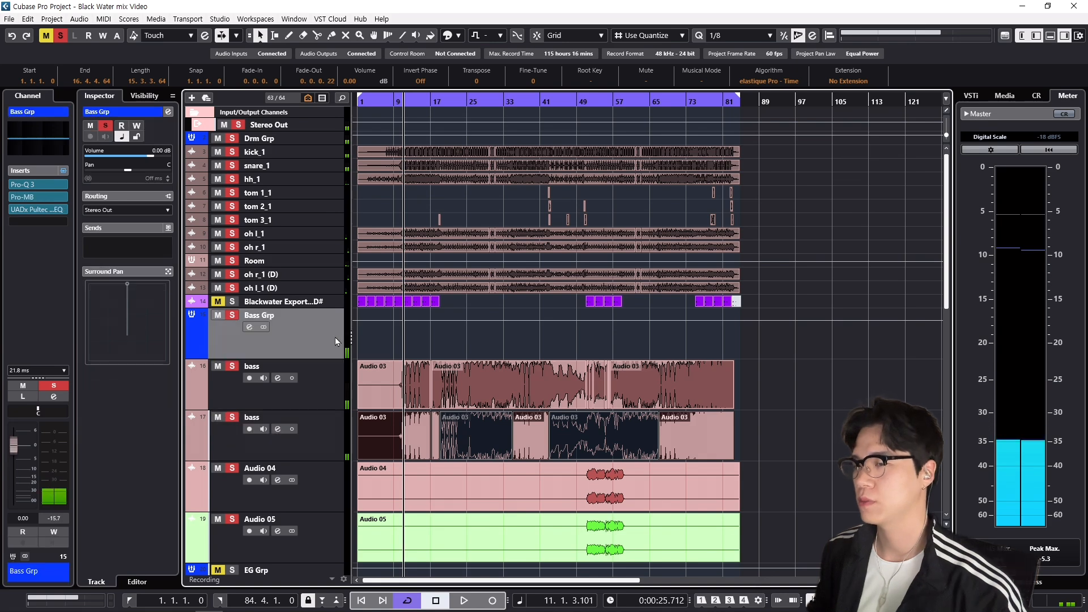
{"action": "left_click", "coordinate": [233, 139]}
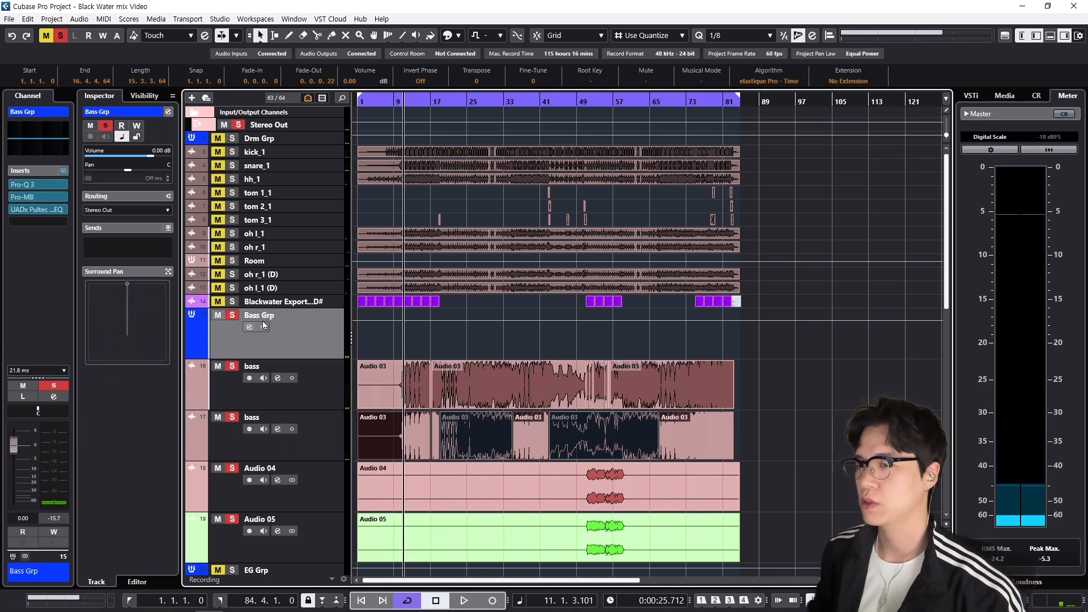
{"action": "key", "text": "s"}
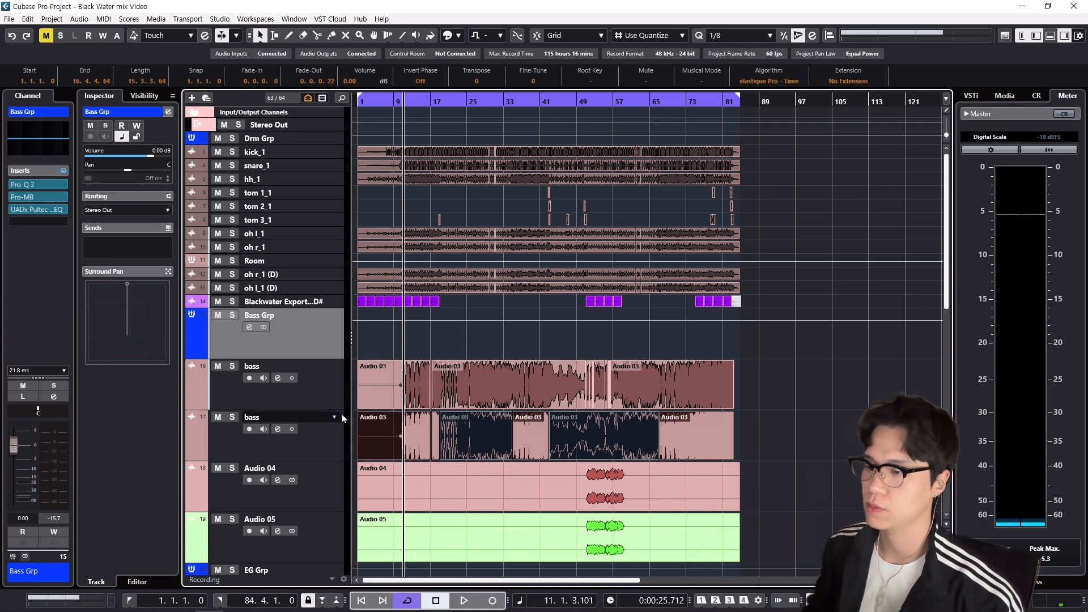
Step: Open the UADx Empirical Labs Distressor insert on the lower bass track and move its window clear of the lower tracks
{"action": "left_click", "coordinate": [335, 432]}
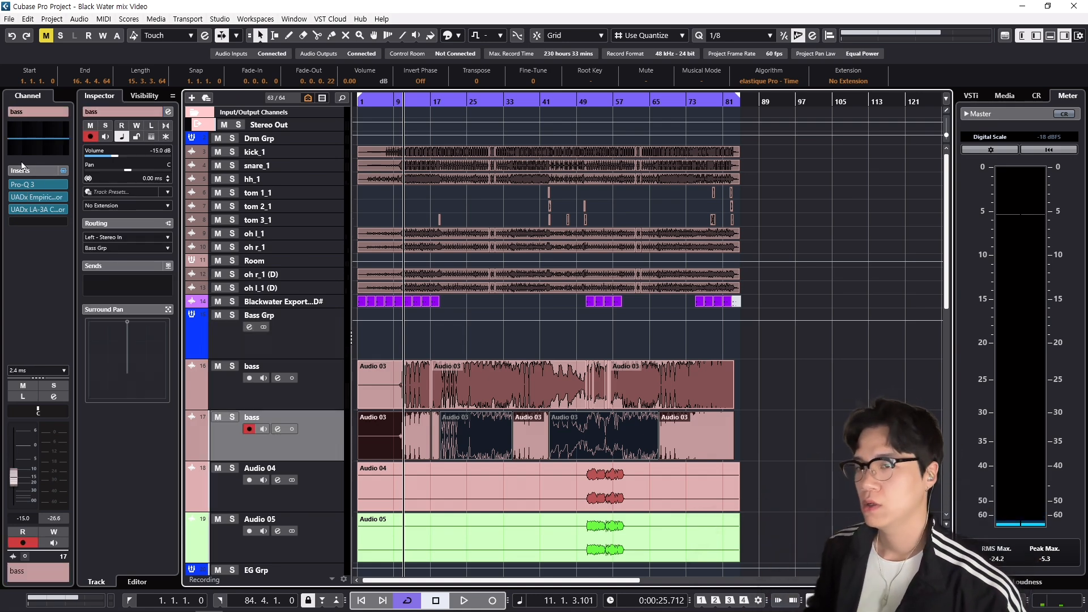
{"action": "left_click", "coordinate": [41, 197]}
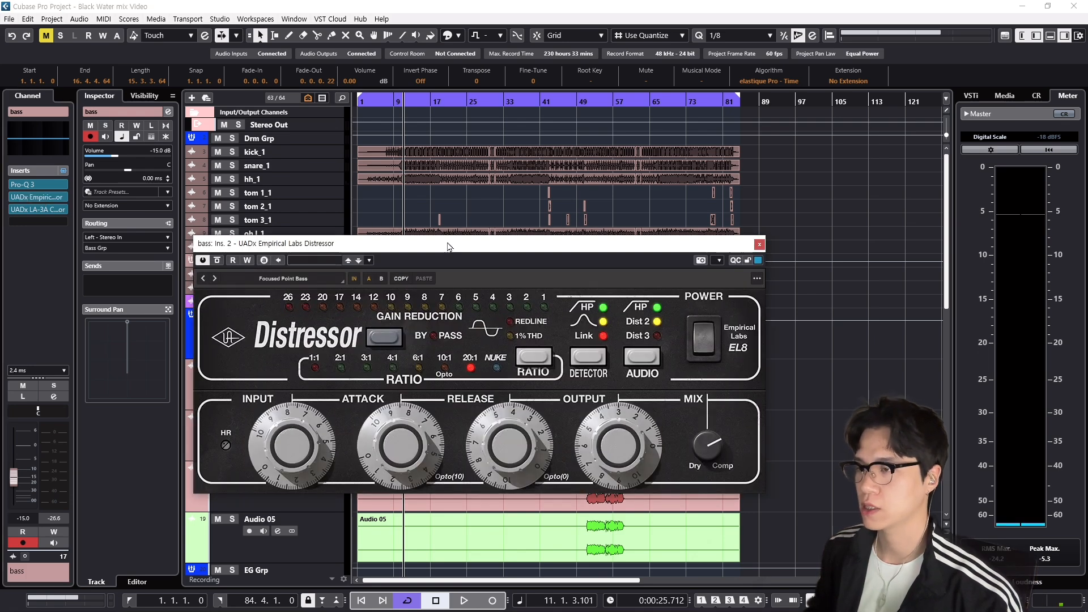
{"action": "left_click_drag", "start_coordinate": [448, 246], "coordinate": [511, 180]}
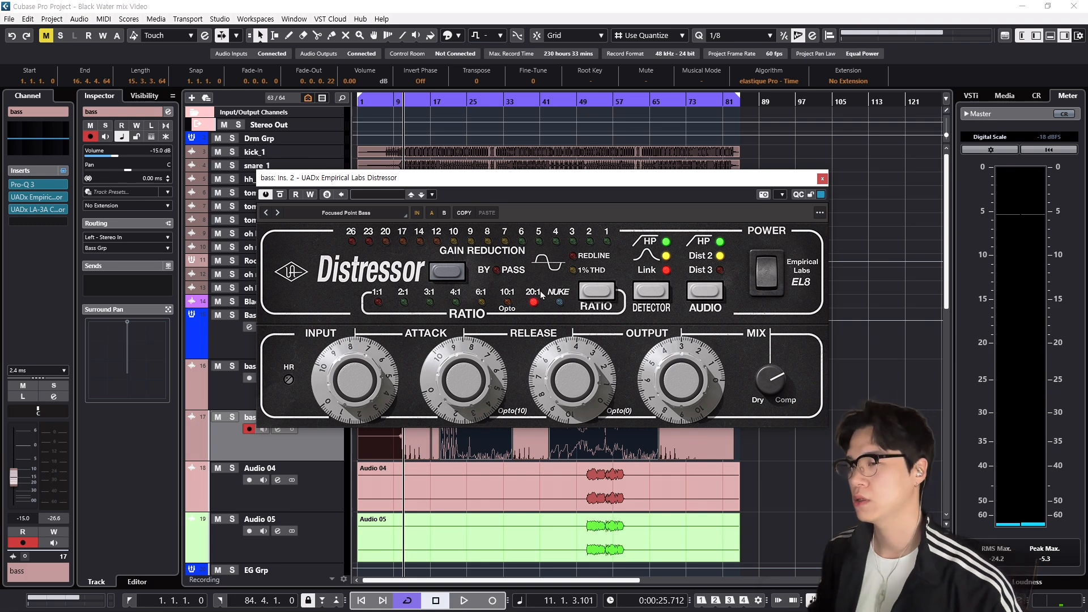
Step: Audition the lower bass track in solo from bar 11 while watching the Distressor's gain reduction, and unsolo it
{"action": "key", "text": "space"}
{"action": "key", "text": "s"}
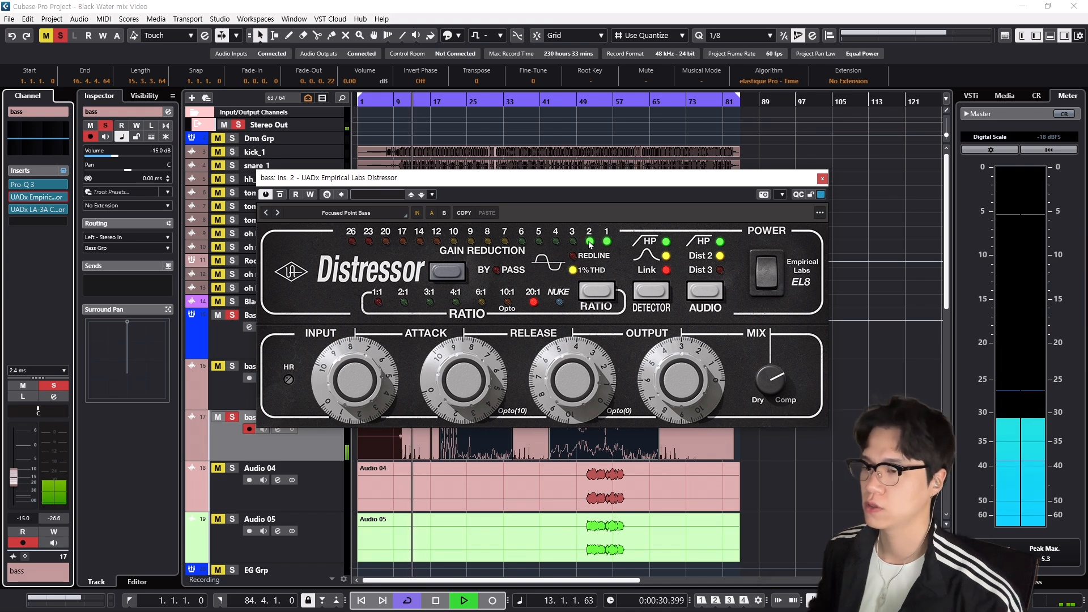
{"action": "key", "text": "space"}
{"action": "key", "text": "s"}
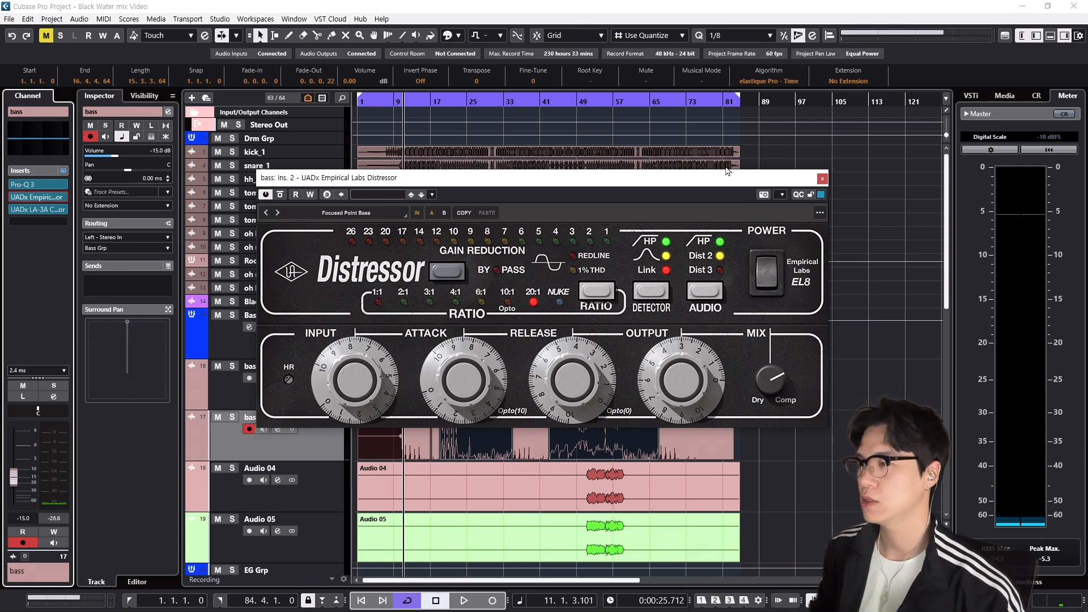
Step: Close the Distressor window, set the playback position to bar 50, and select the upper bass track
{"action": "left_click", "coordinate": [823, 179]}
{"action": "scroll", "coordinate": [549, 240], "scroll_direction": "down", "scroll_amount": 5}
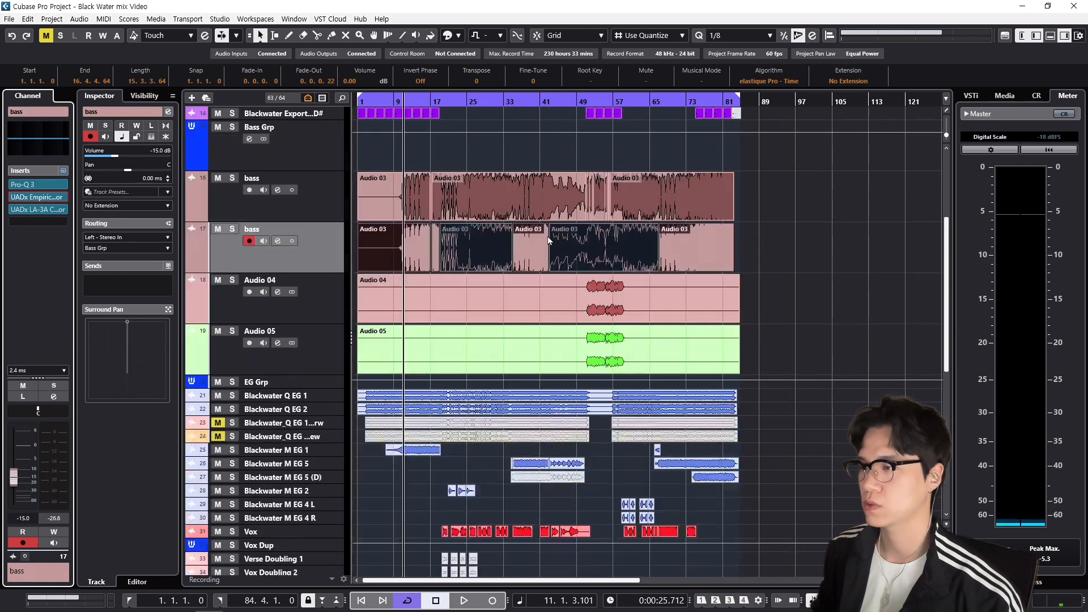
{"action": "left_click", "coordinate": [583, 100]}
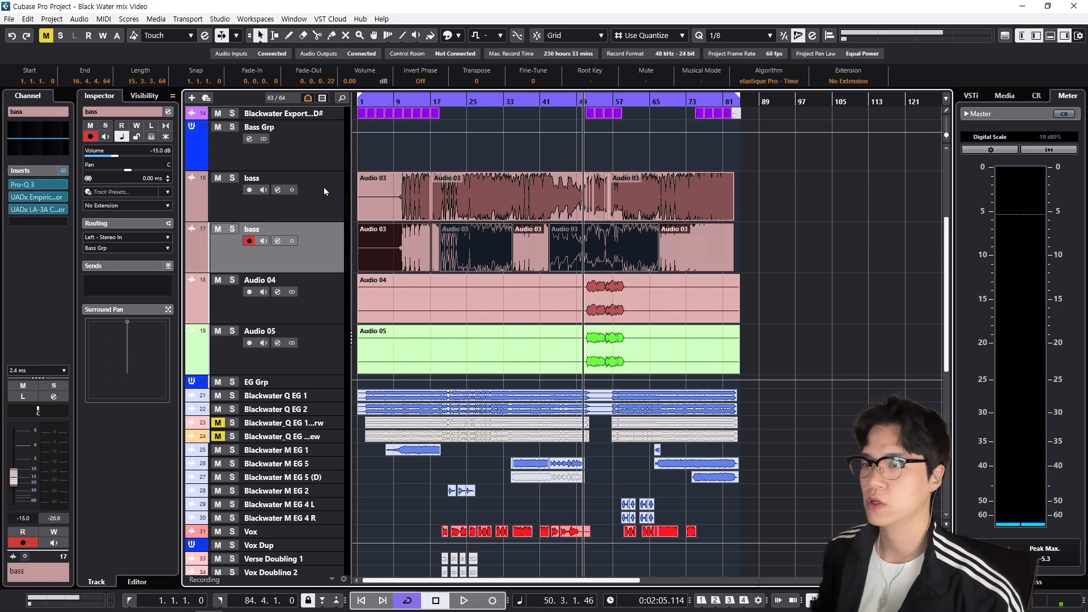
{"action": "left_click", "coordinate": [344, 191]}
{"action": "left_click", "coordinate": [336, 147]}
{"action": "left_click", "coordinate": [341, 196]}
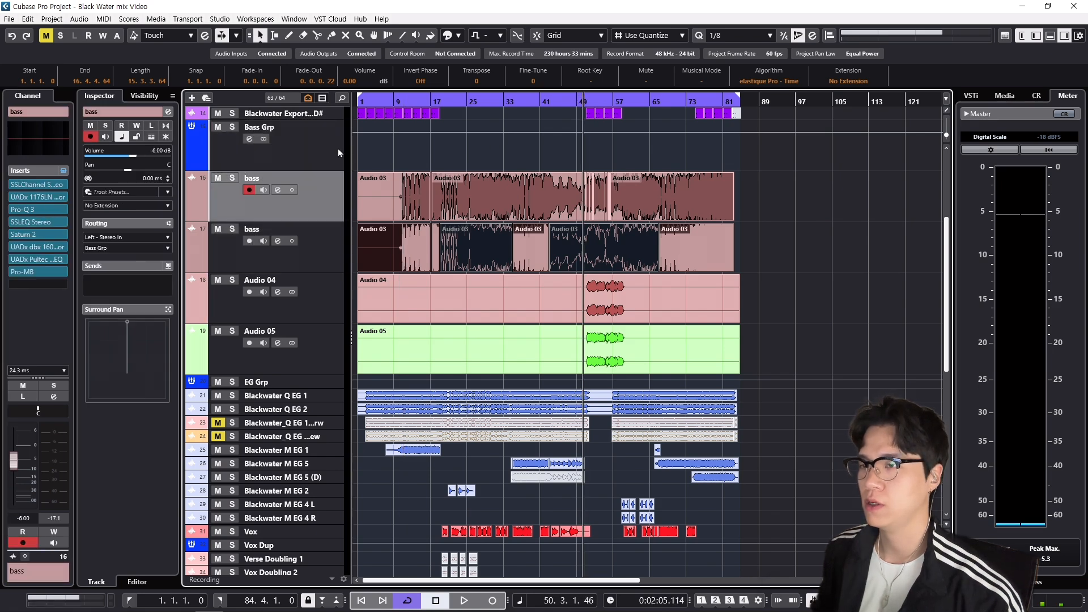
Step: Solo the Bass Grp and audition it from bar 50 through the start of the section at bar 51
{"action": "left_click", "coordinate": [339, 152]}
{"action": "key", "text": "s"}
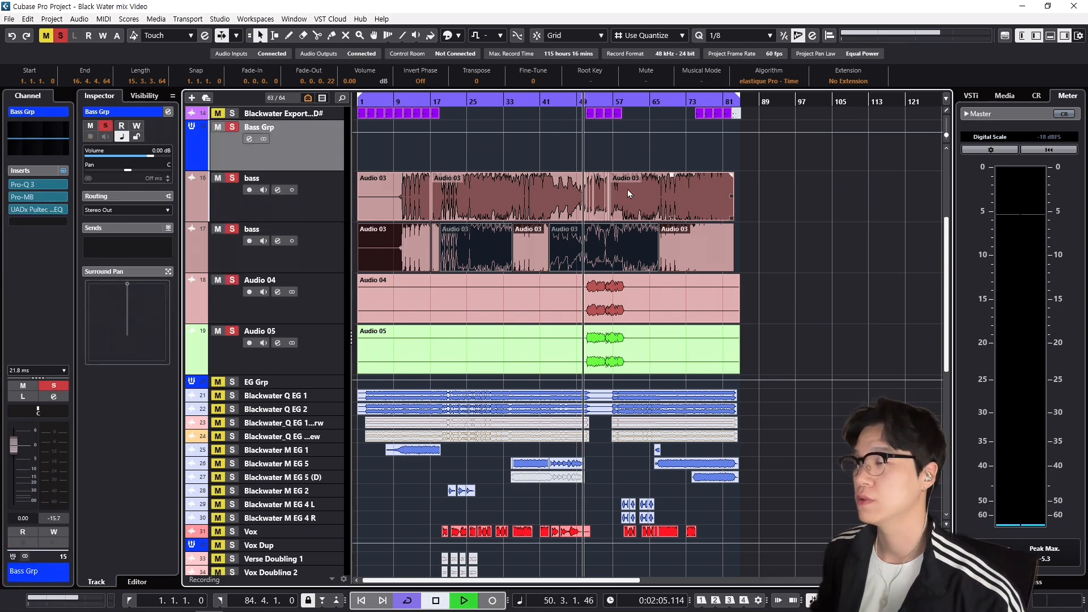
{"action": "key", "text": "h"}
{"action": "key", "text": "h"}
{"action": "key", "text": "h"}
{"action": "key", "text": "h"}
{"action": "key", "text": "h"}
{"action": "key", "text": "h"}
{"action": "key", "text": "h"}
{"action": "key", "text": "h"}
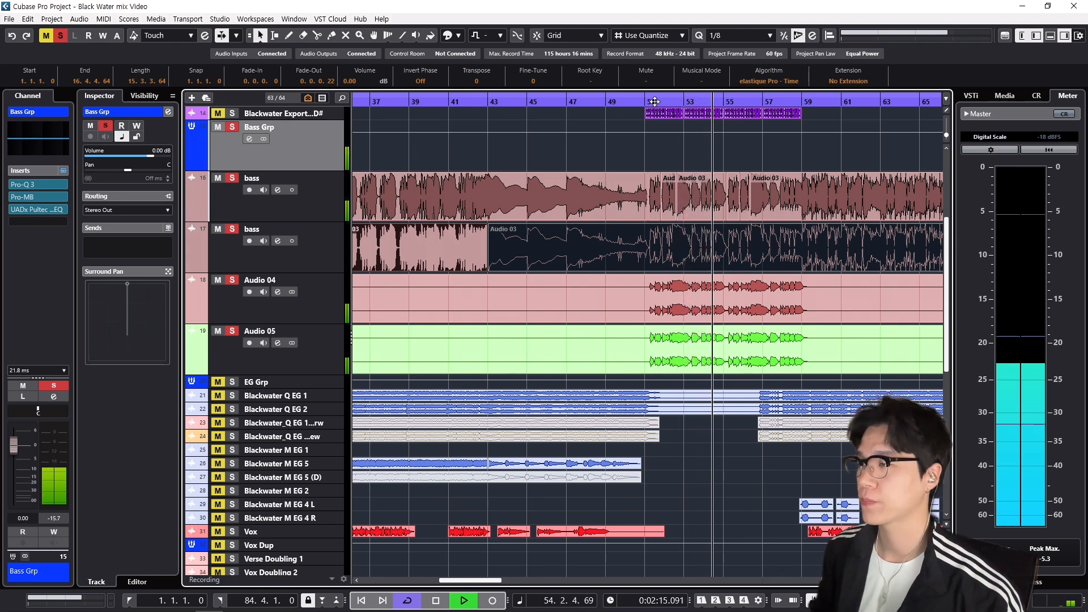
{"action": "key", "text": "space"}
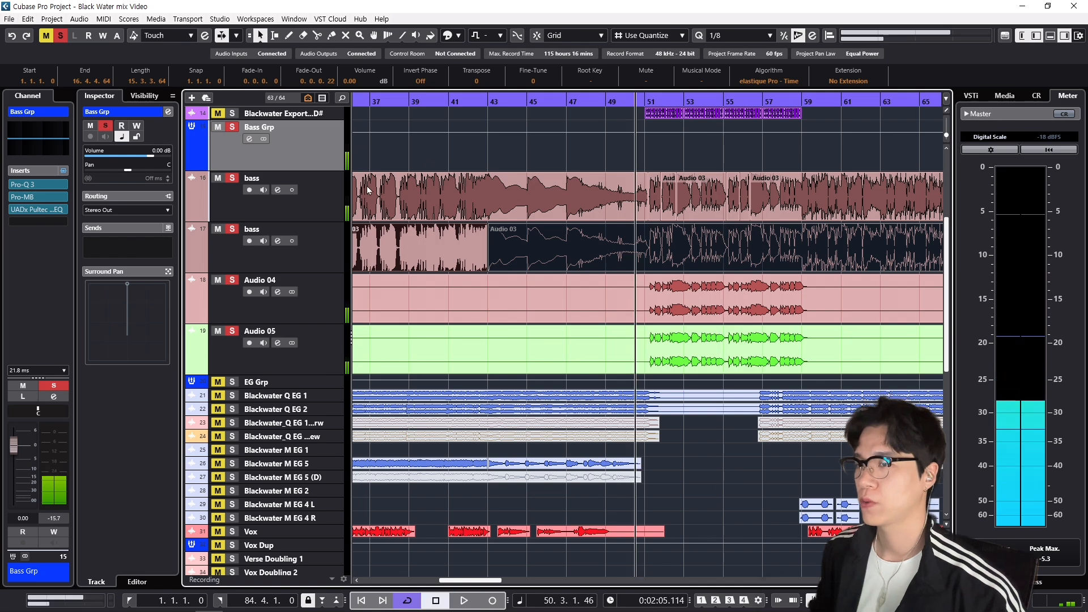
Step: Audition the upper bass track alone in solo from bar 51, and clear its solo
{"action": "left_click", "coordinate": [343, 214]}
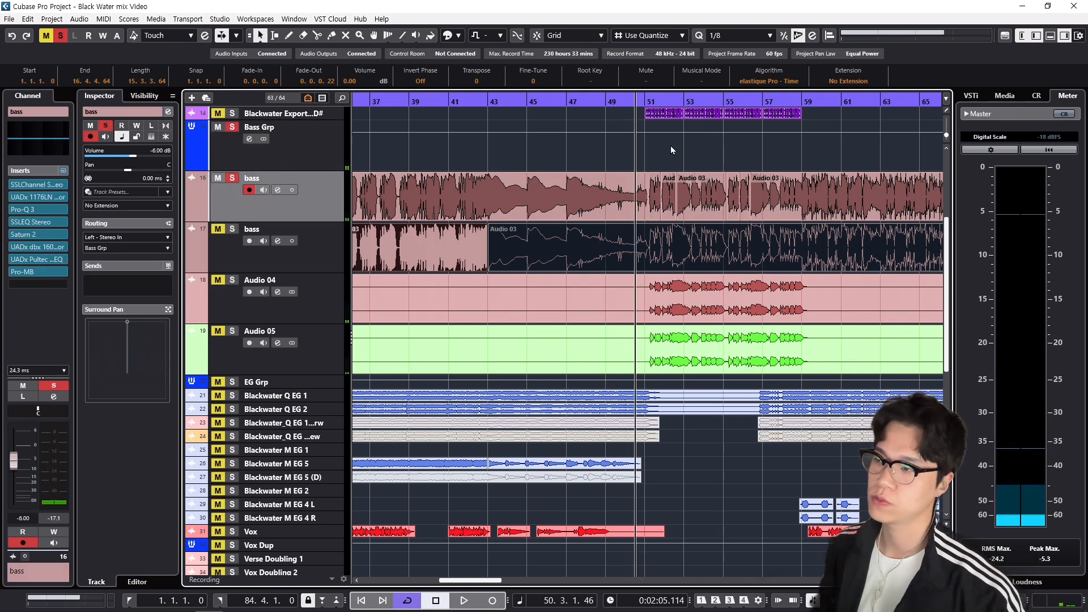
{"action": "left_click", "coordinate": [651, 105]}
{"action": "key", "text": "space"}
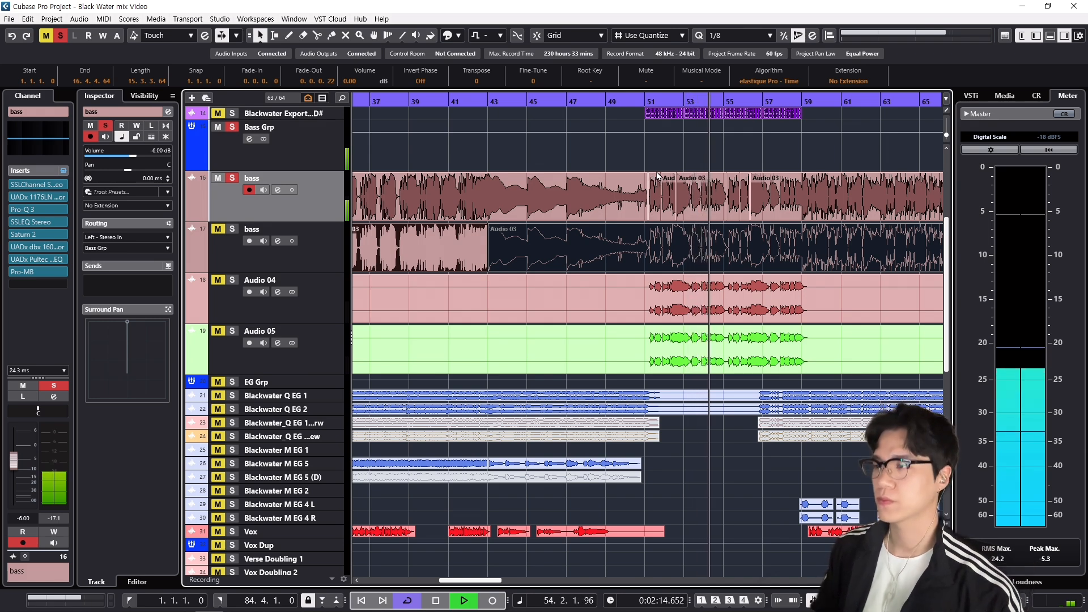
{"action": "key", "text": "space"}
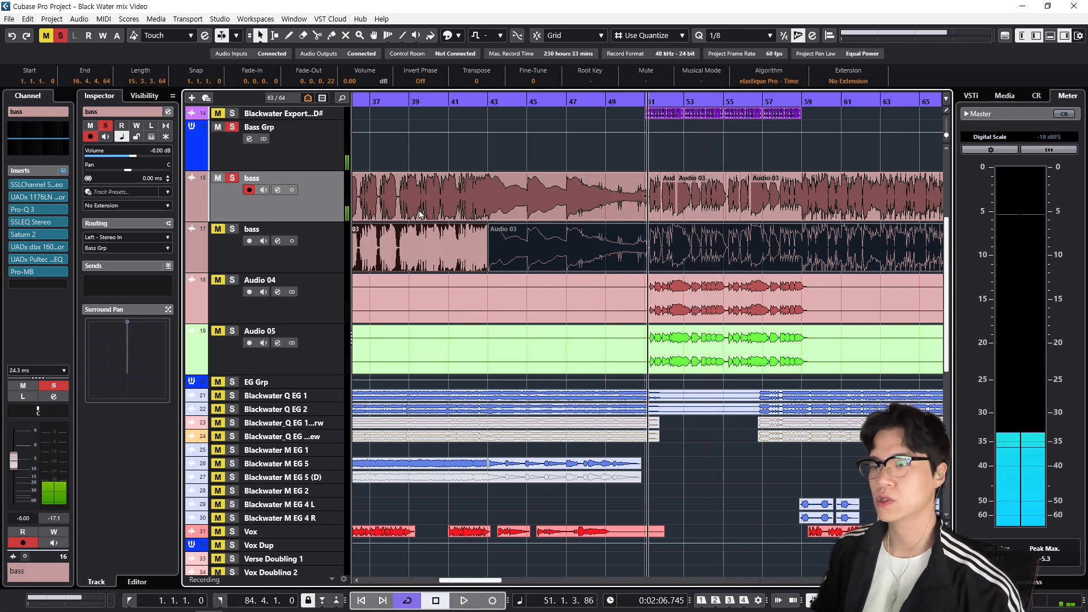
{"action": "key", "text": "s"}
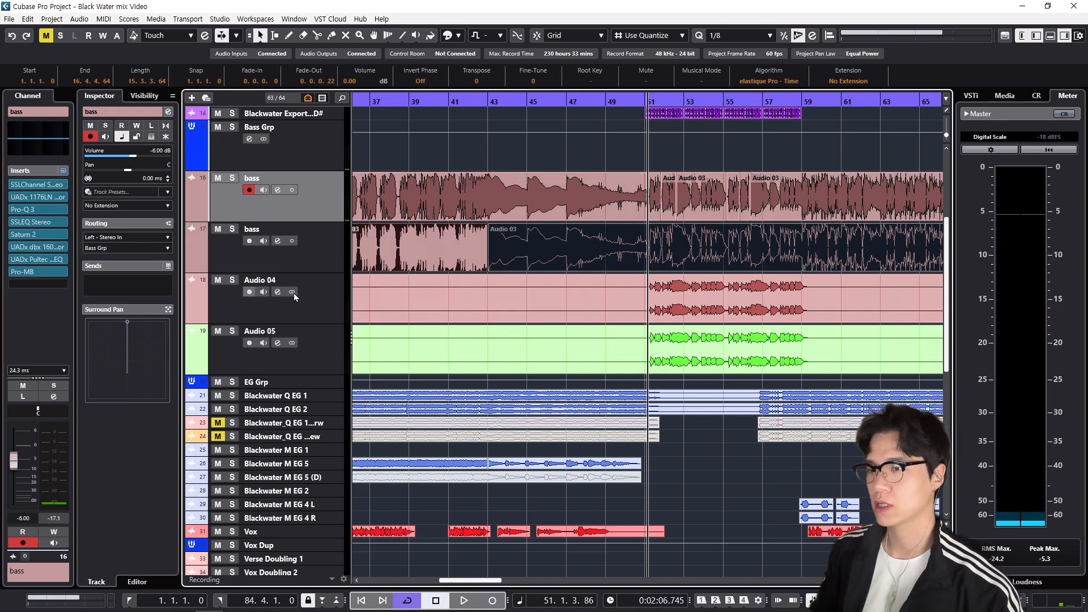
Step: Solo both bass tracks together with Audio 04 and Audio 05 and audition them from bar 51
{"action": "left_click", "coordinate": [339, 303]}
{"action": "left_click", "coordinate": [335, 355]}
{"action": "left_click", "coordinate": [338, 301]}
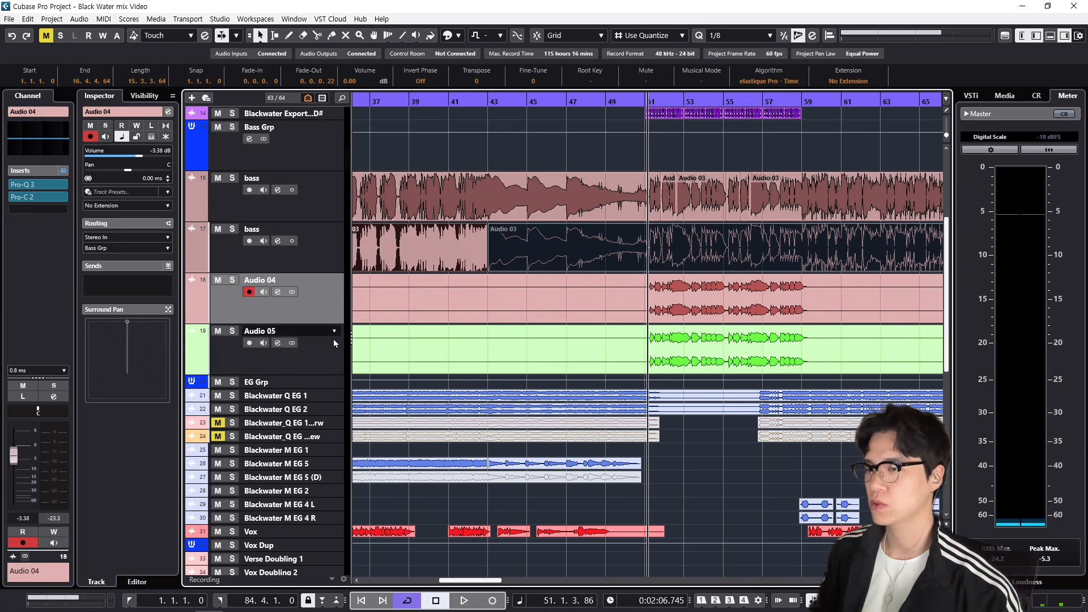
{"action": "left_click", "coordinate": [336, 335], "text": "ctrl"}
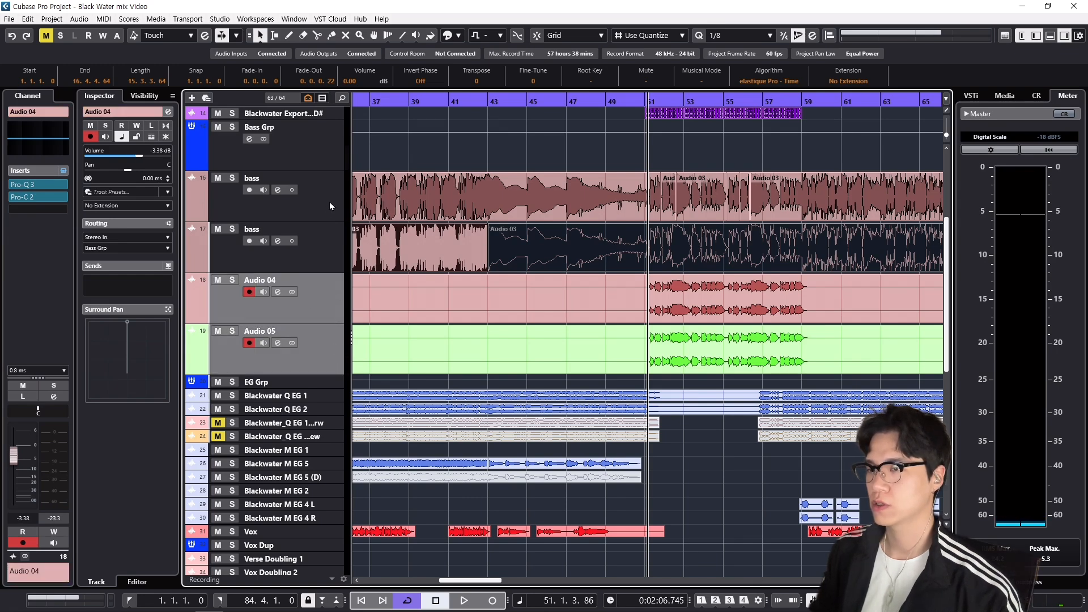
{"action": "left_click", "coordinate": [330, 206]}
{"action": "left_click", "coordinate": [328, 361], "text": "shift"}
{"action": "key", "text": "s"}
{"action": "key", "text": "space"}
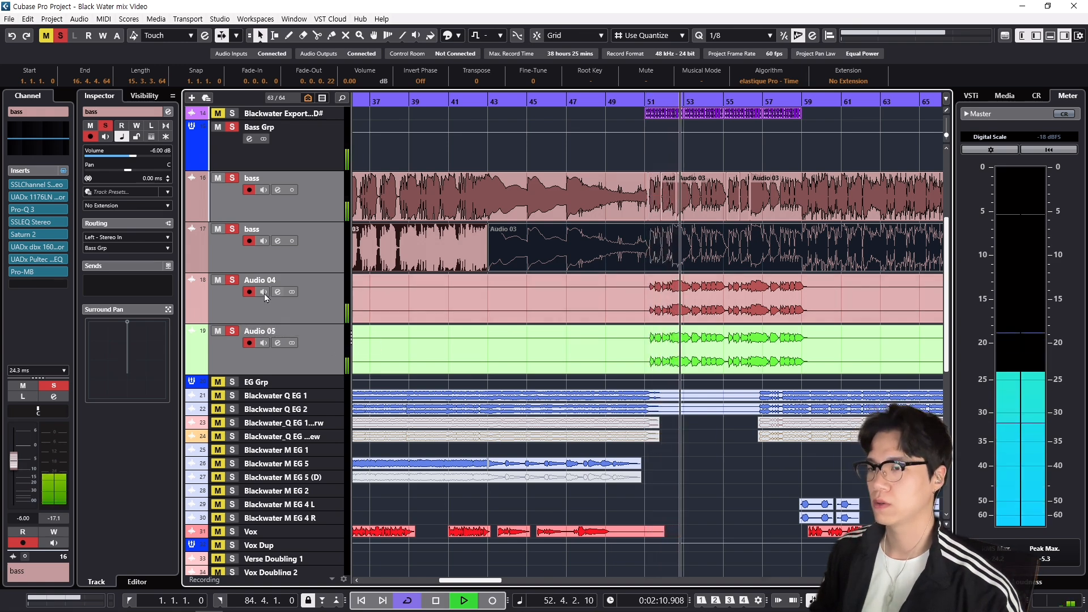
{"action": "left_click", "coordinate": [329, 297]}
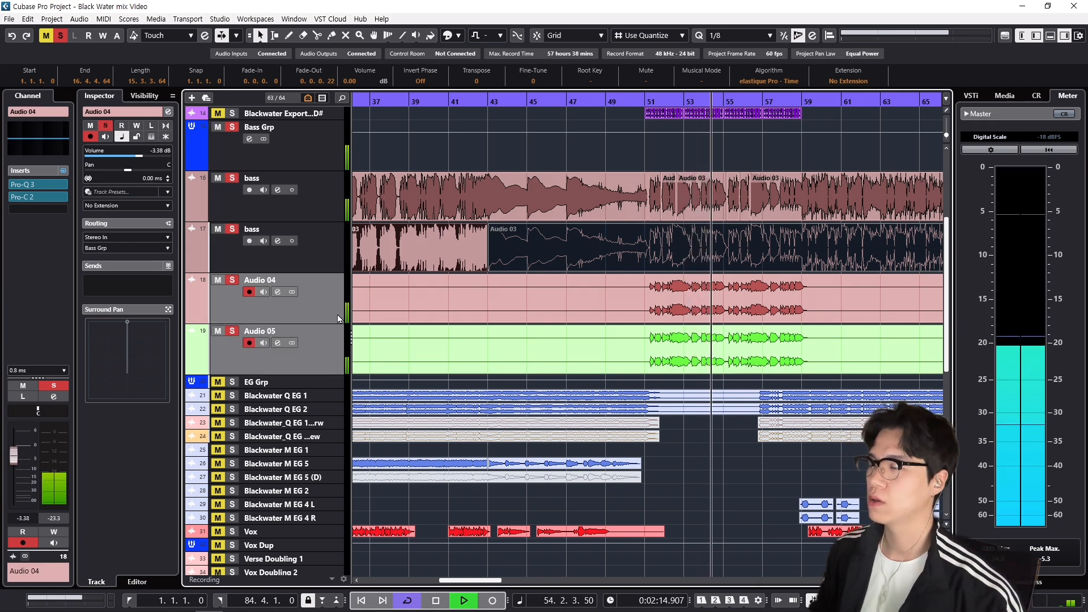
{"action": "key", "text": "space"}
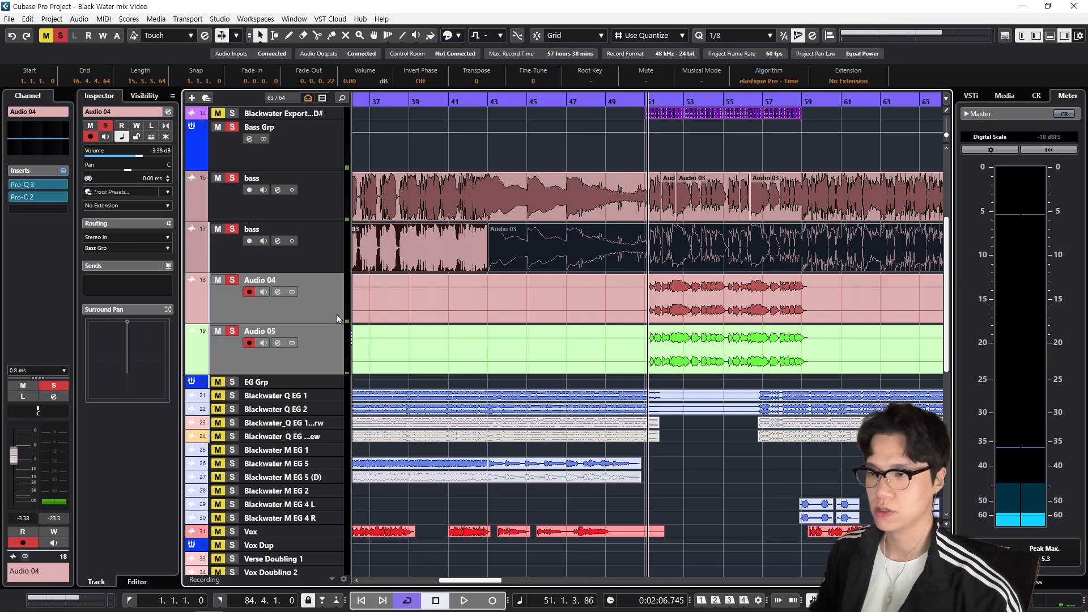
Step: Compare the soloed basses from bar 51 with Audio 04 and Audio 05 muted and with both sounding again
{"action": "key", "text": "s"}
{"action": "key", "text": "m"}
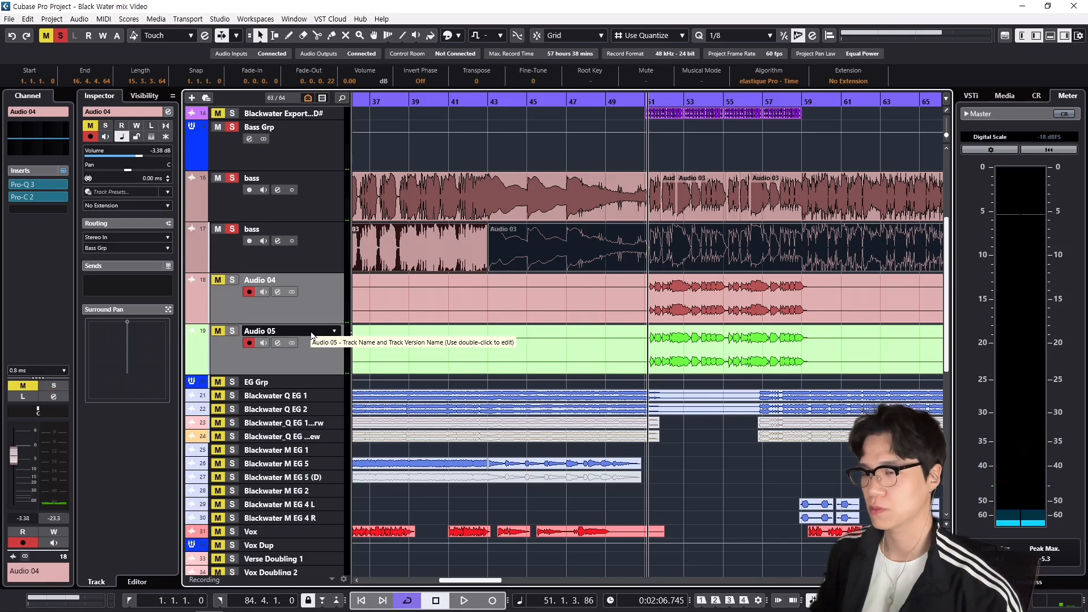
{"action": "key", "text": "space"}
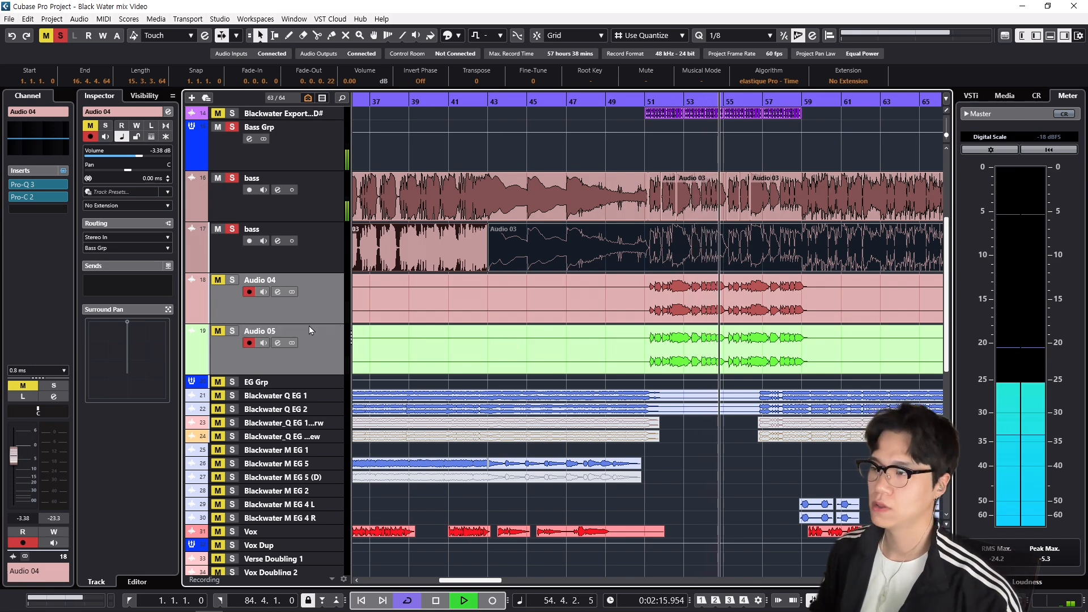
{"action": "key", "text": "space"}
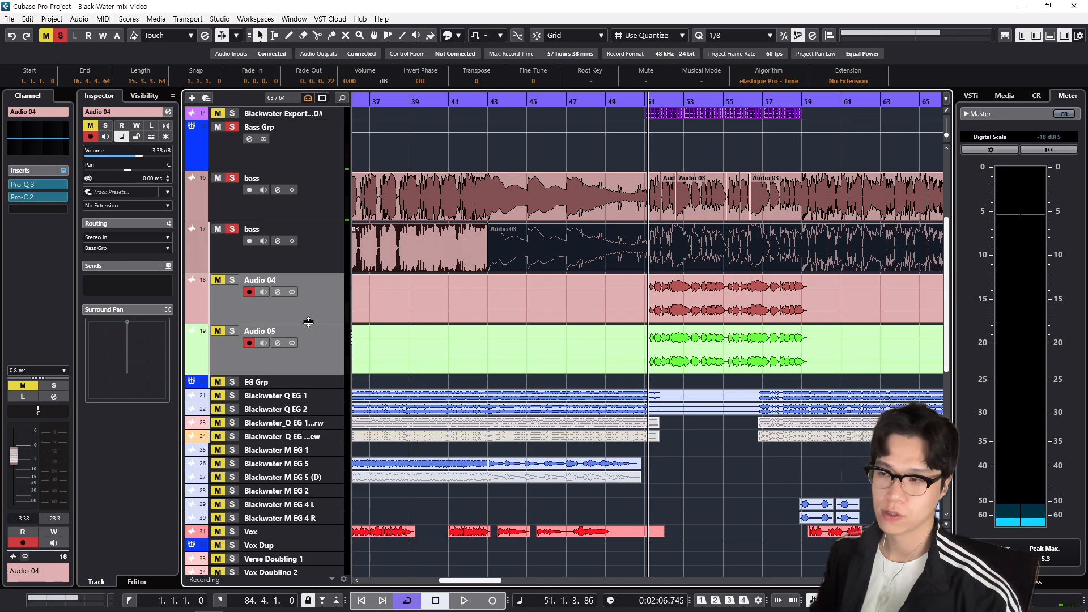
{"action": "key", "text": "space"}
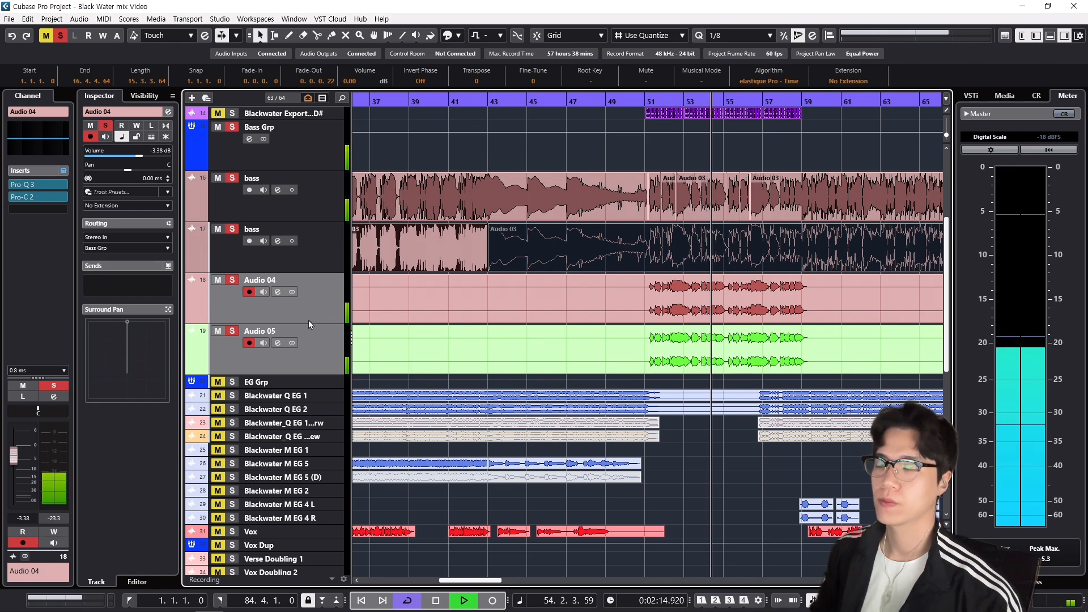
{"action": "key", "text": "space"}
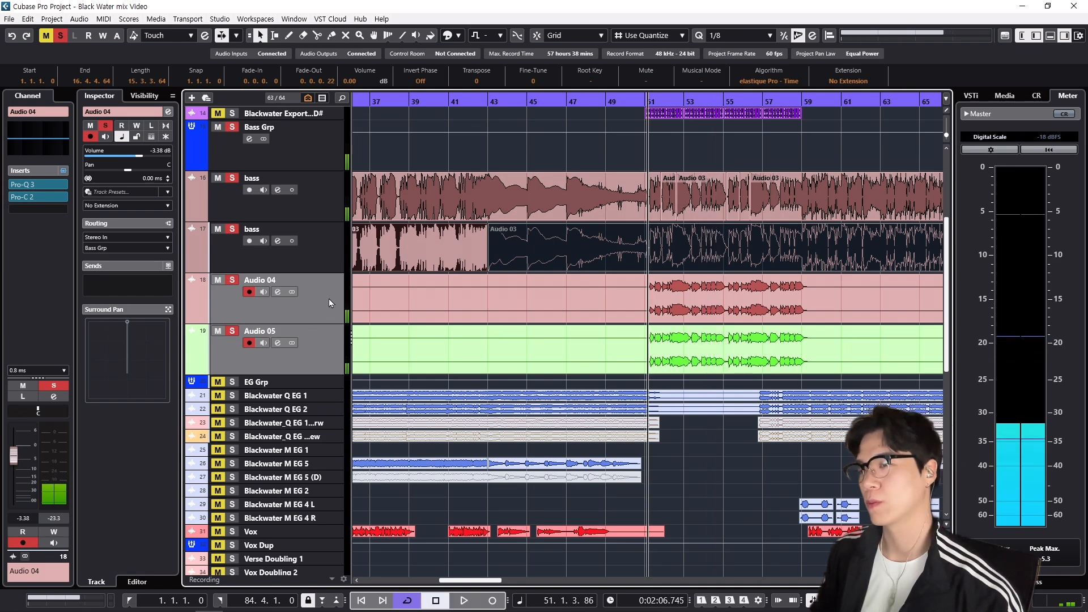
Step: Clear the solo on the bass tracks and audition Audio 04 alone from bar 51
{"action": "left_click", "coordinate": [338, 202]}
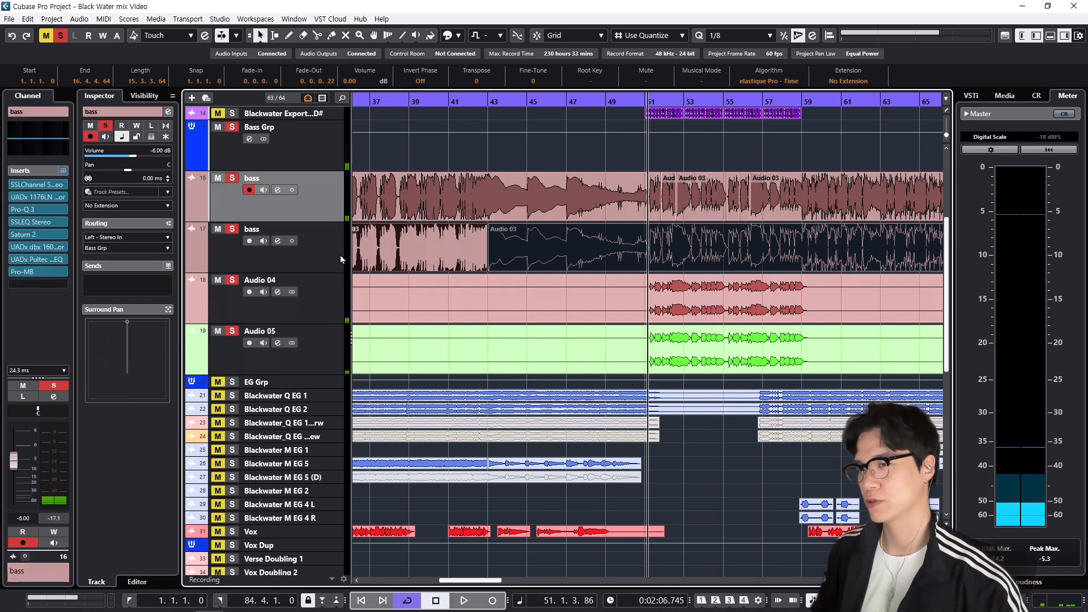
{"action": "left_click", "coordinate": [322, 138]}
{"action": "left_click", "coordinate": [342, 312]}
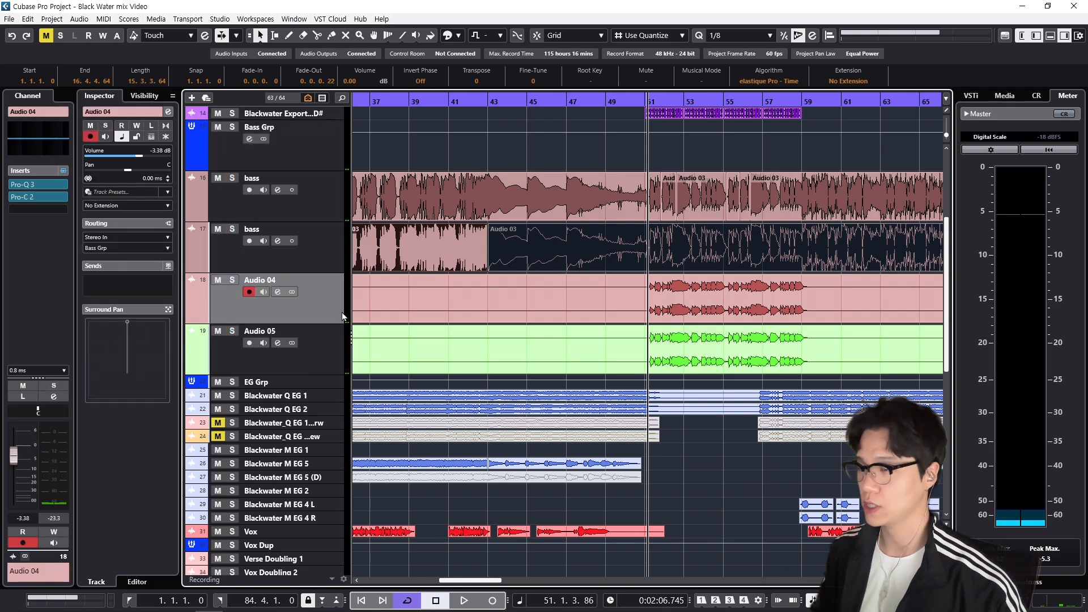
{"action": "key", "text": "space"}
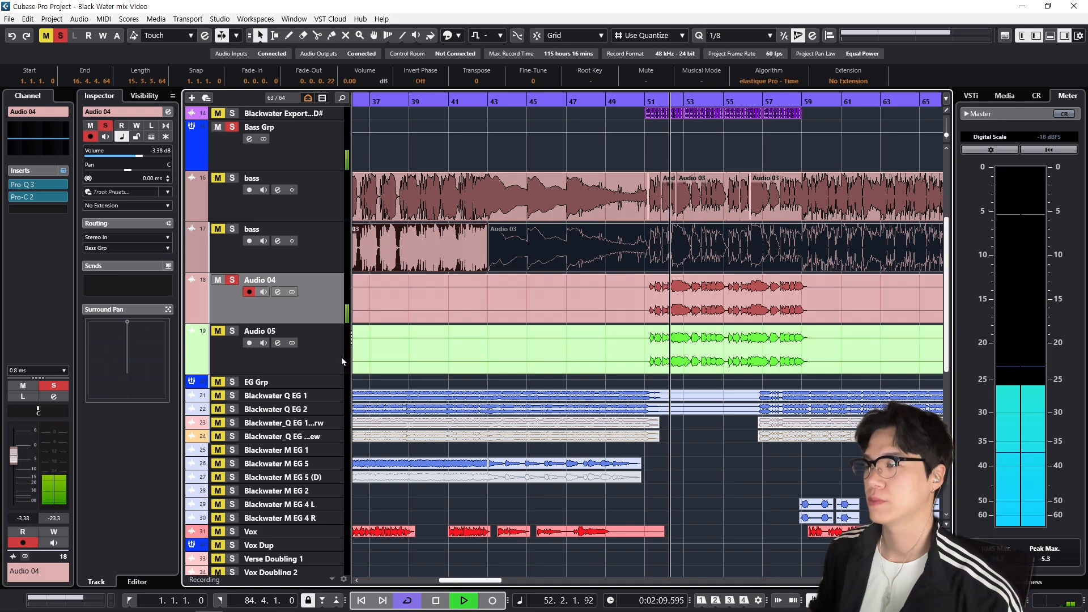
{"action": "key", "text": "space"}
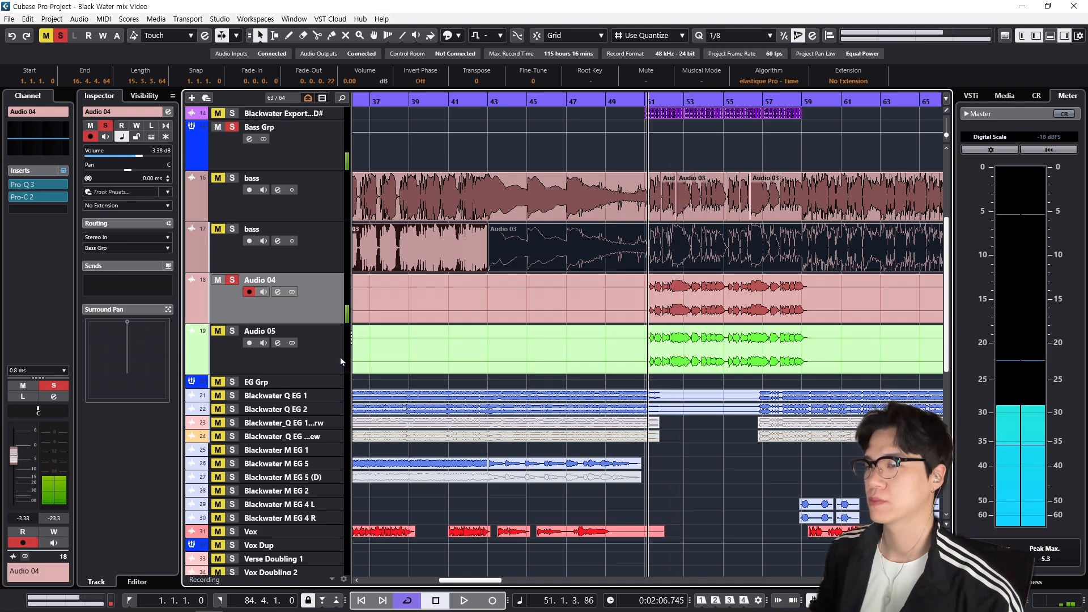
Step: Audition Audio 05 alone in solo from bar 51, and clear its solo
{"action": "left_click", "coordinate": [341, 358]}
{"action": "key", "text": "space"}
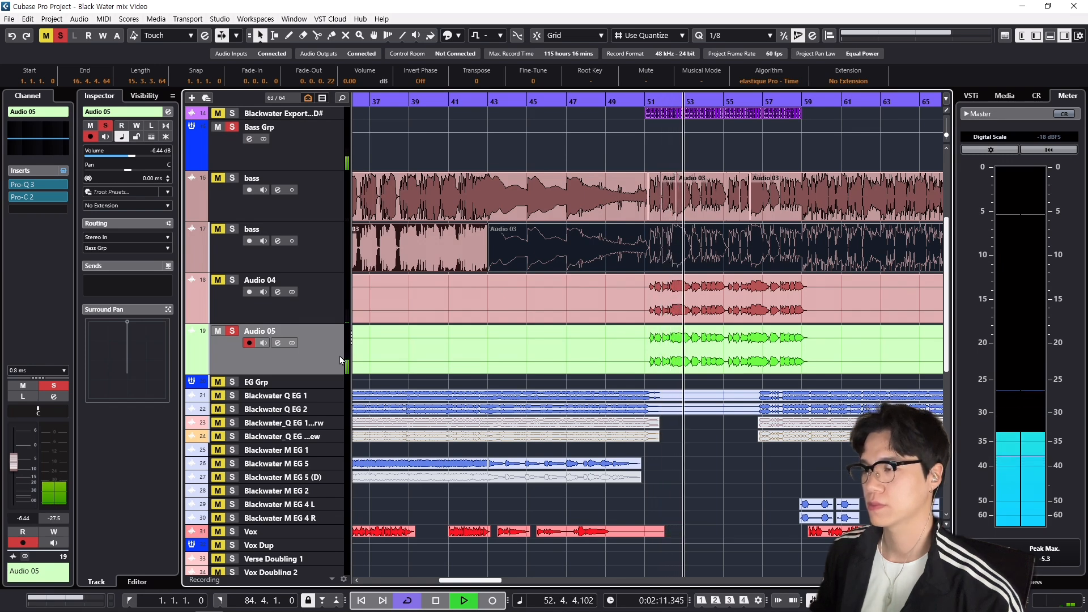
{"action": "key", "text": "space"}
{"action": "key", "text": "s"}
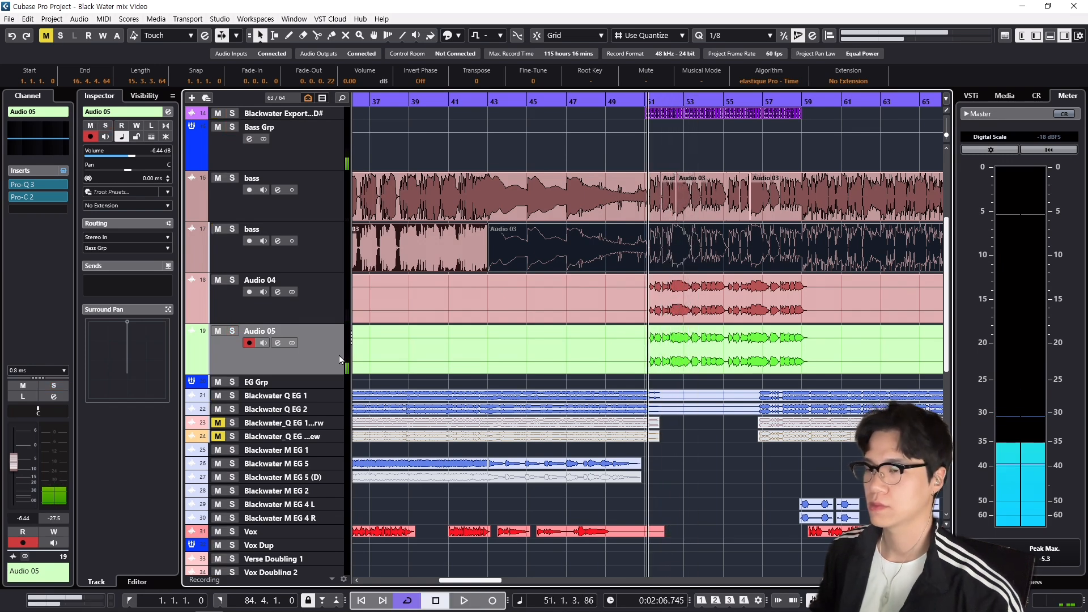
Step: Look over the upper bass track, the Audio 04 clip, the Audio 05 track and the tracks below them
{"action": "left_click", "coordinate": [339, 210]}
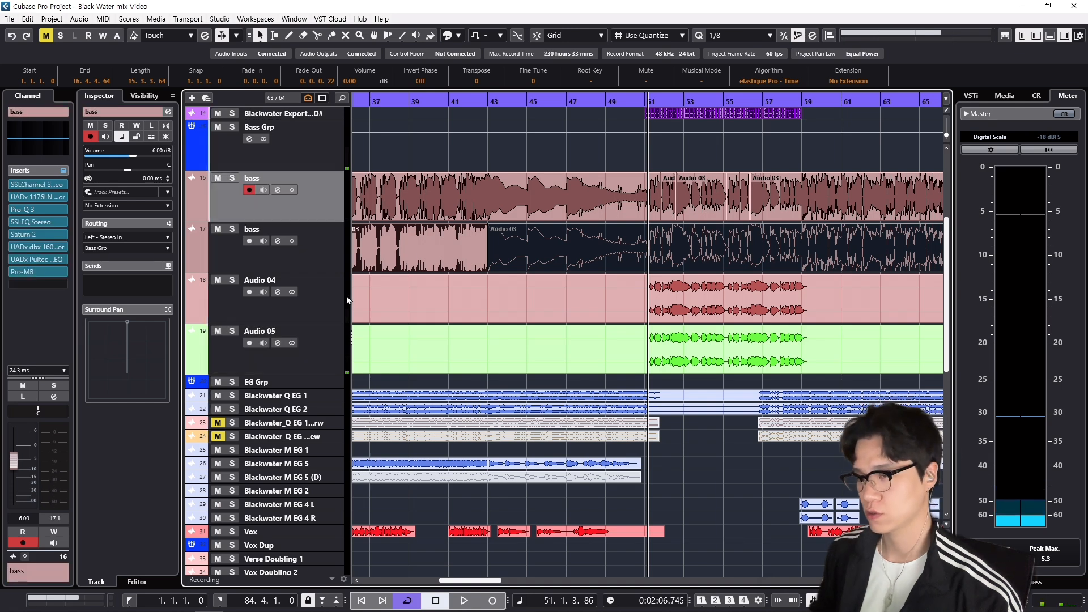
{"action": "left_click", "coordinate": [342, 301]}
{"action": "left_click", "coordinate": [708, 312]}
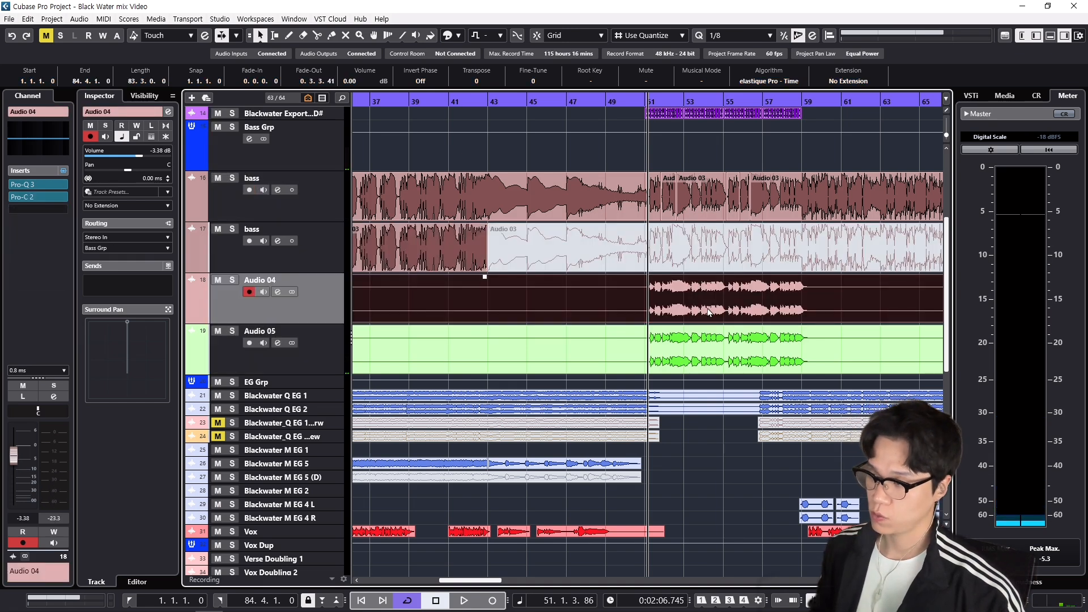
{"action": "left_click", "coordinate": [304, 365]}
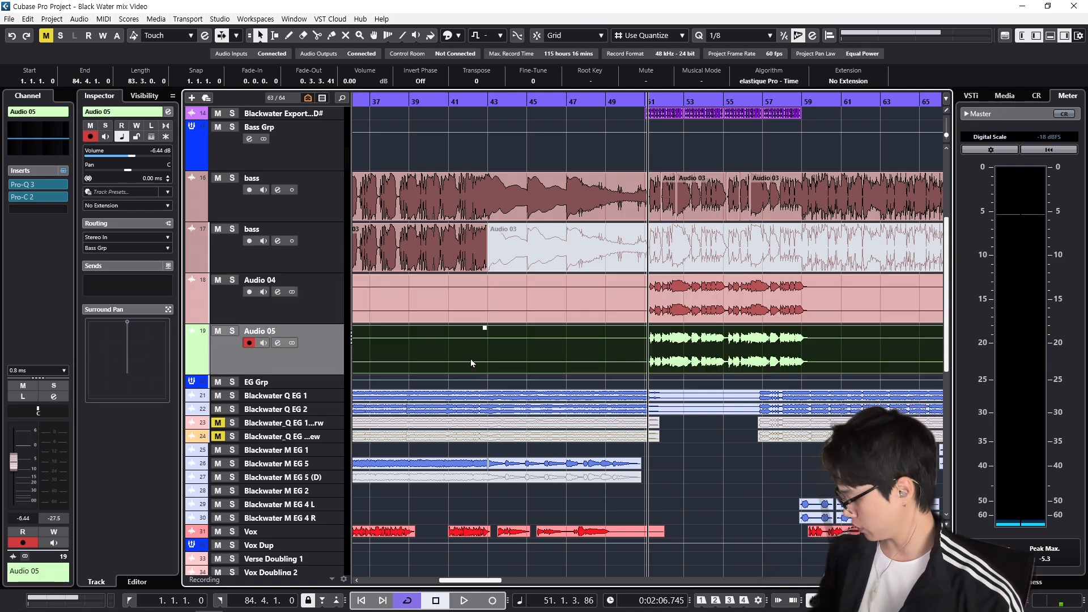
{"action": "scroll", "coordinate": [682, 437], "scroll_direction": "down", "scroll_amount": 2}
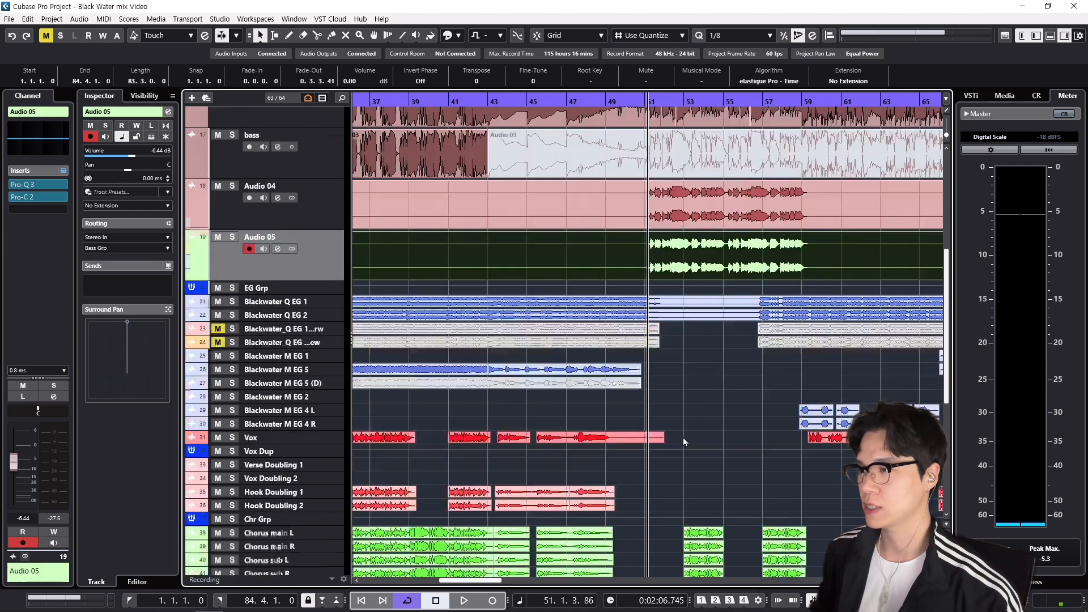
{"action": "scroll", "coordinate": [682, 438], "scroll_direction": "up", "scroll_amount": 2}
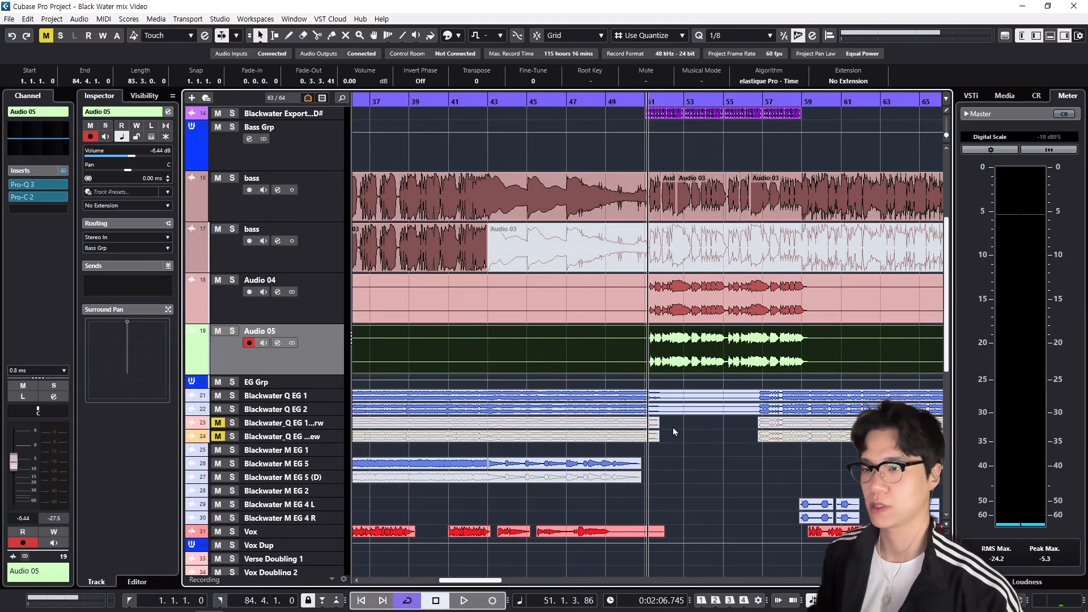
Step: Reduce the track heights and solo the Drm Grp and Bass Grp together, with most of the song shown in the timeline
{"action": "key", "text": "shift+g"}
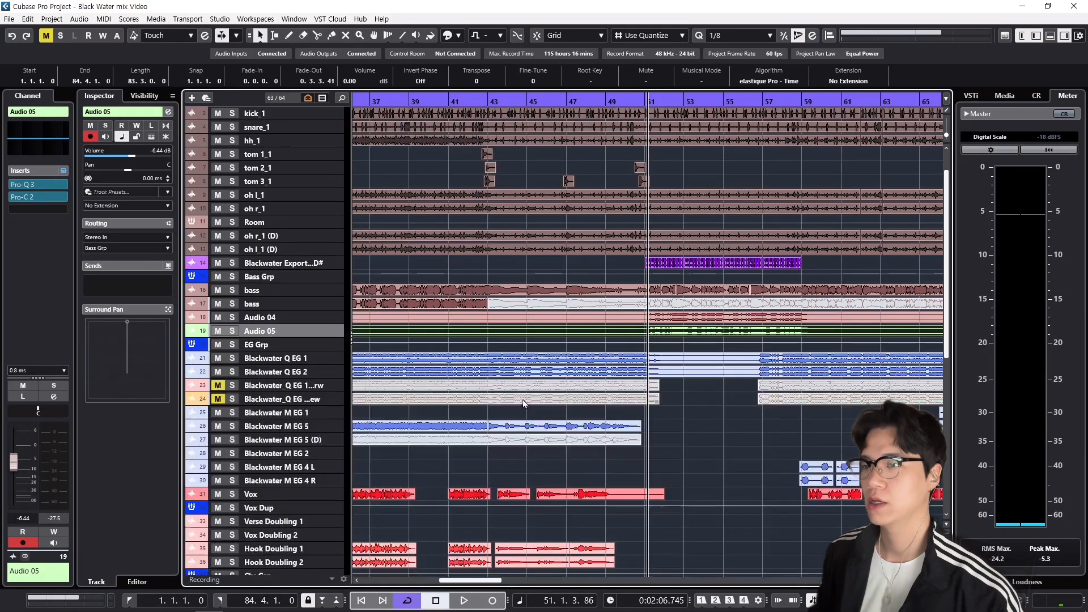
{"action": "left_click", "coordinate": [348, 277]}
{"action": "scroll", "coordinate": [460, 255], "scroll_direction": "up", "scroll_amount": 1}
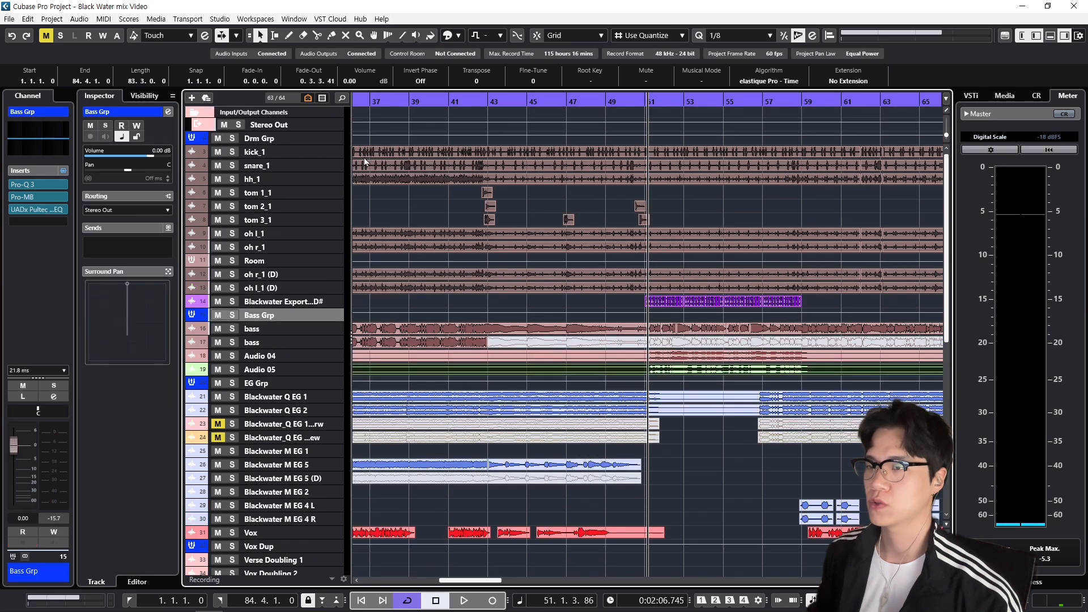
{"action": "left_click", "coordinate": [342, 138]}
{"action": "key", "text": "s"}
{"action": "scroll", "coordinate": [680, 347], "scroll_direction": "right", "scroll_amount": 4}
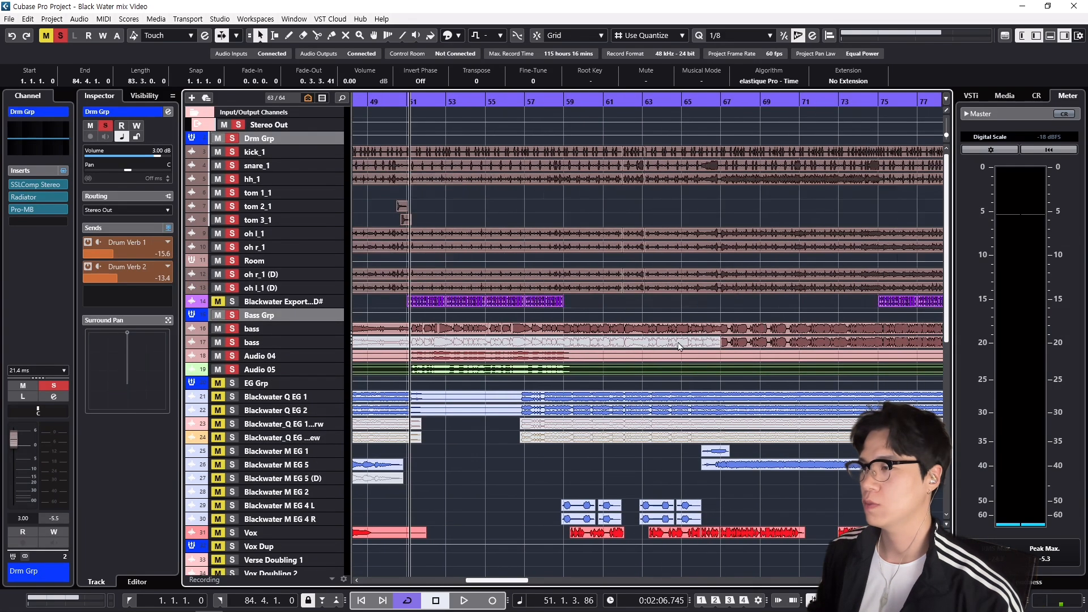
{"action": "scroll", "coordinate": [680, 347], "scroll_direction": "right", "scroll_amount": 3}
{"action": "key", "text": "g"}
{"action": "key", "text": "g"}
{"action": "key", "text": "g"}
{"action": "key", "text": "g"}
{"action": "key", "text": "g"}
{"action": "key", "text": "g"}
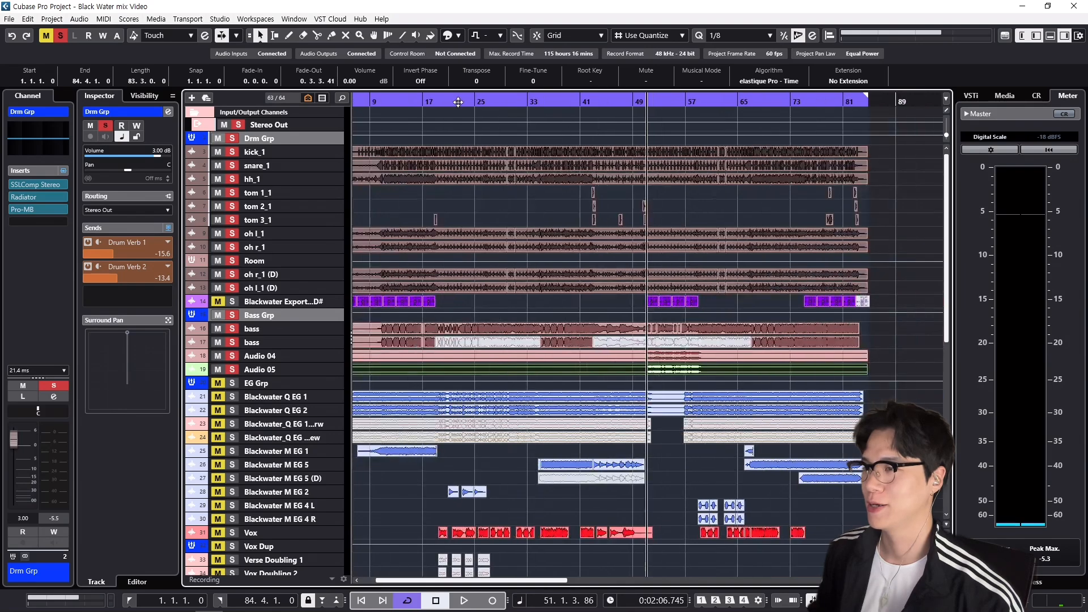
Step: Place the playhead near the middle of bar 29 and show bars 26 to 33 in the timeline
{"action": "left_click_drag", "start_coordinate": [409, 103], "coordinate": [394, 104]}
{"action": "key", "text": "h"}
{"action": "key", "text": "h"}
{"action": "key", "text": "h"}
{"action": "key", "text": "h"}
{"action": "key", "text": "h"}
{"action": "key", "text": "h"}
{"action": "key", "text": "h"}
{"action": "key", "text": "h"}
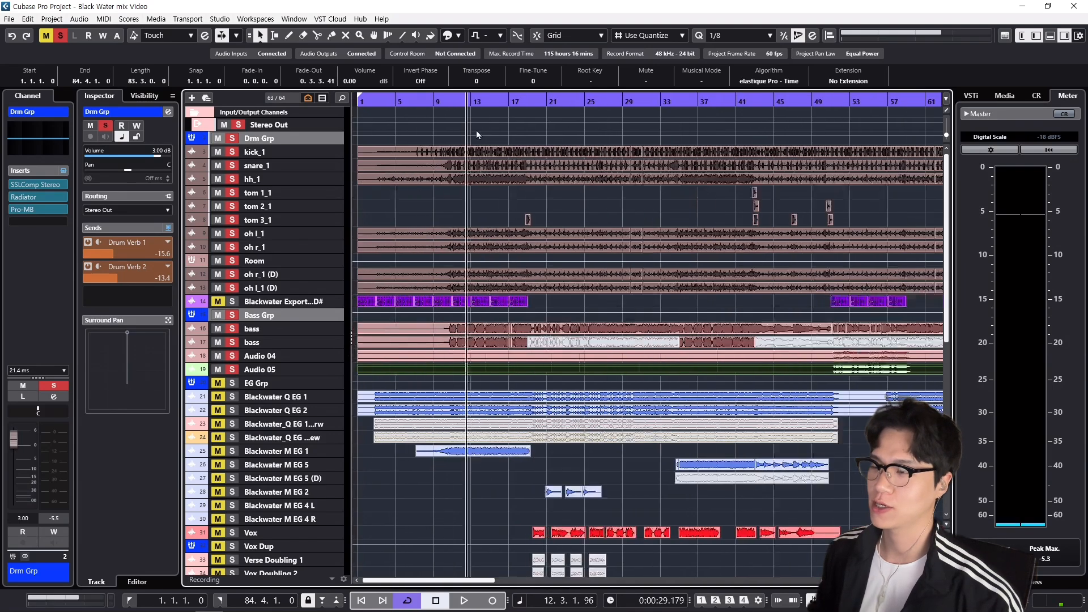
{"action": "scroll", "coordinate": [721, 200], "scroll_direction": "right", "scroll_amount": 5}
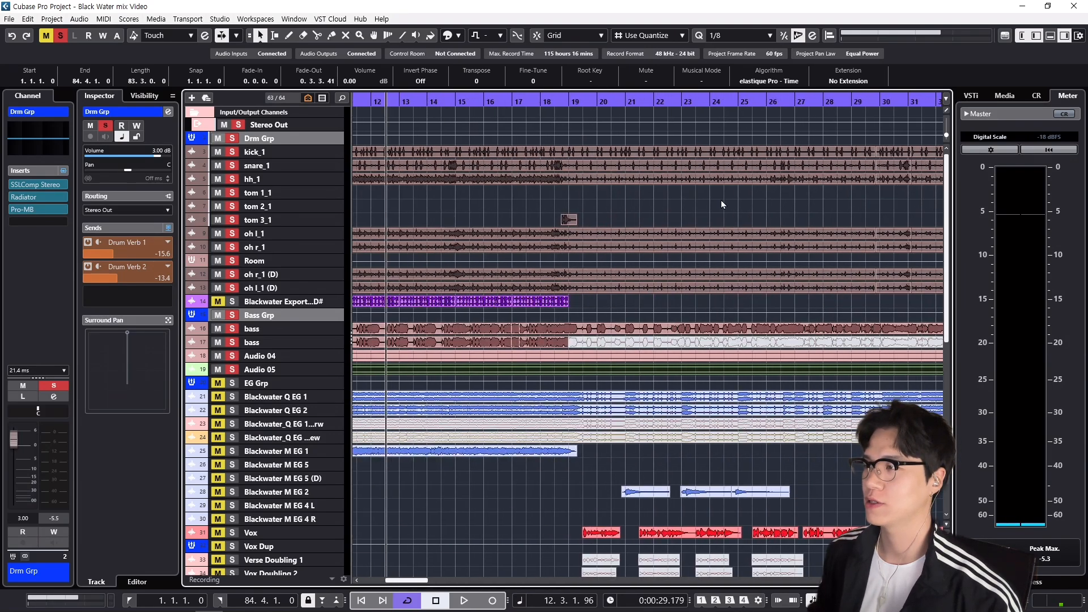
{"action": "scroll", "coordinate": [720, 201], "scroll_direction": "right", "scroll_amount": 2}
{"action": "left_click", "coordinate": [758, 101]}
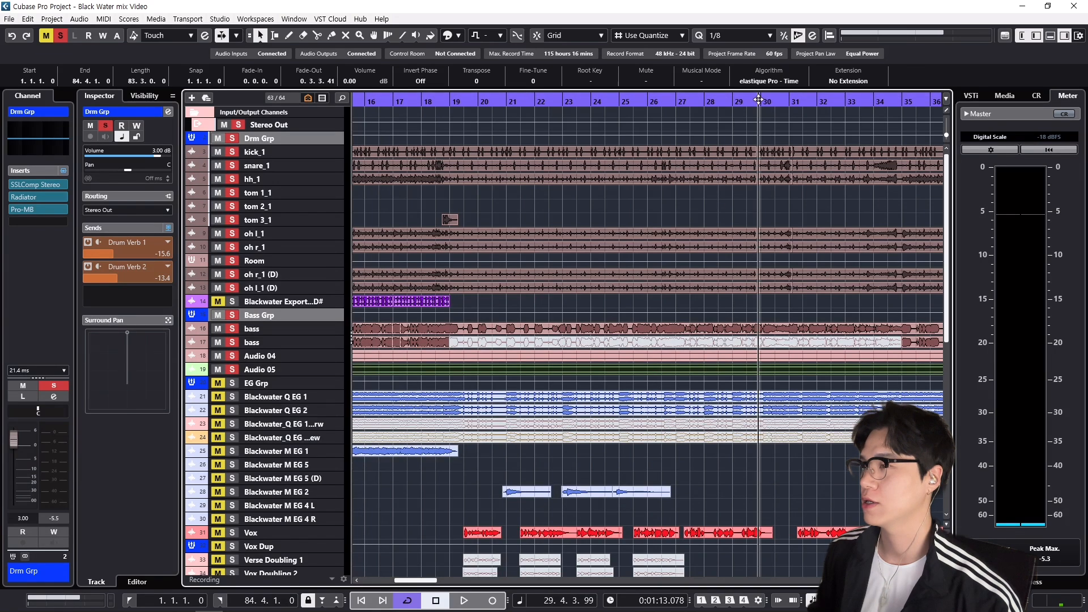
{"action": "scroll", "coordinate": [772, 190], "scroll_direction": "right", "scroll_amount": 2}
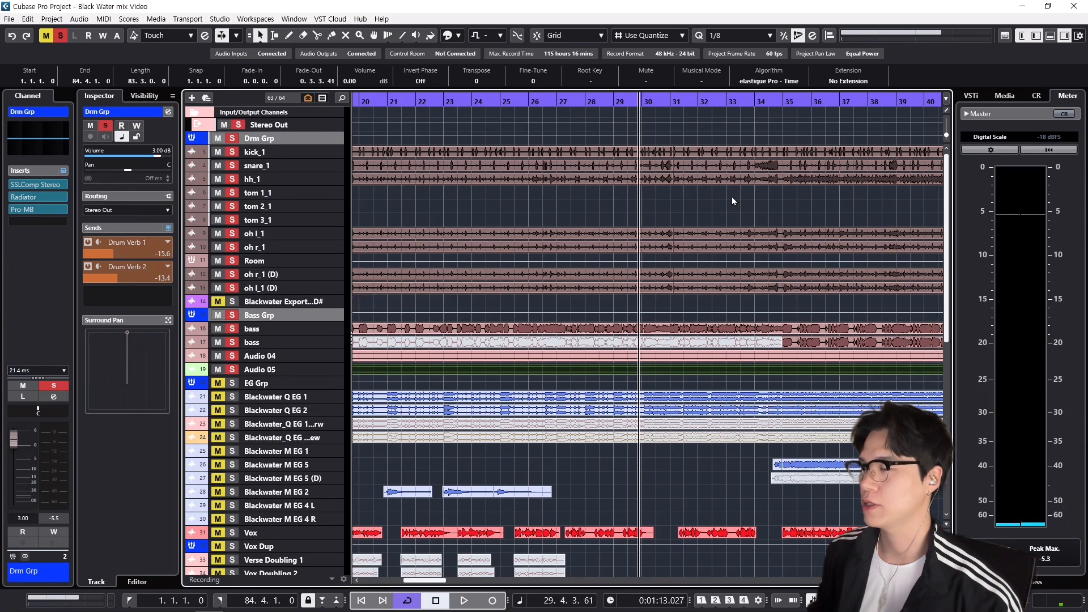
{"action": "key", "text": "h"}
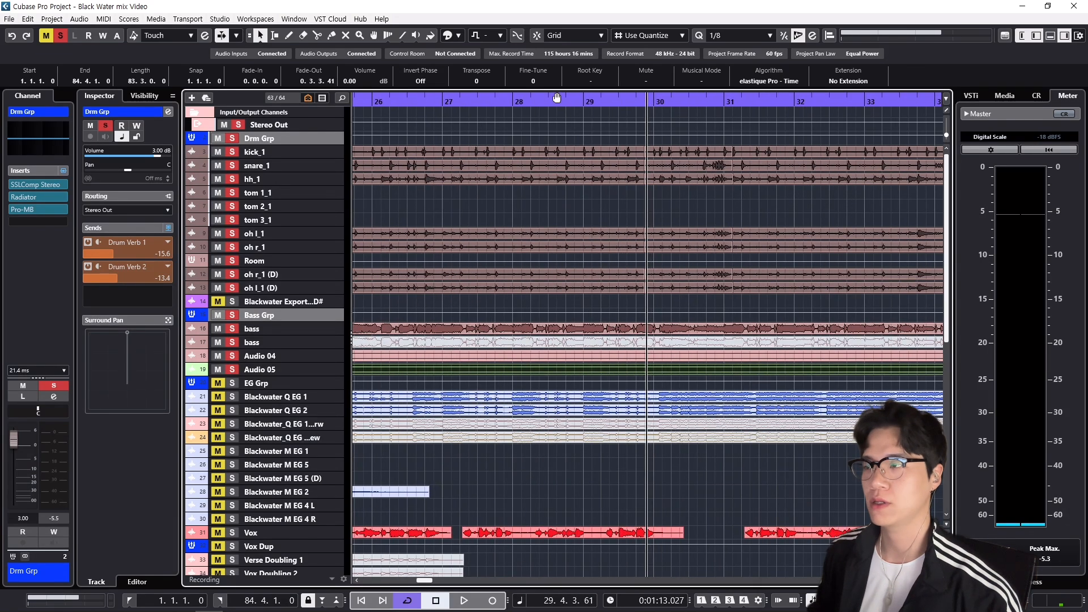
{"action": "left_click_drag", "start_coordinate": [646, 102], "coordinate": [627, 105]}
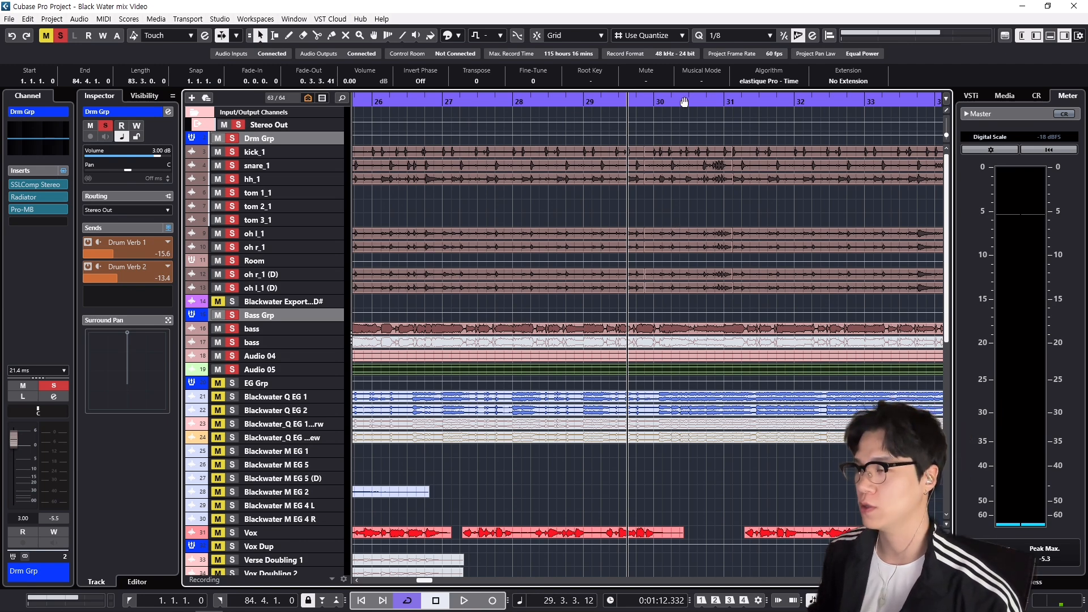
Step: Enlarge the track heights, select the drum events from about bar 30 to bar 31, and clear the selection
{"action": "left_click", "coordinate": [679, 144]}
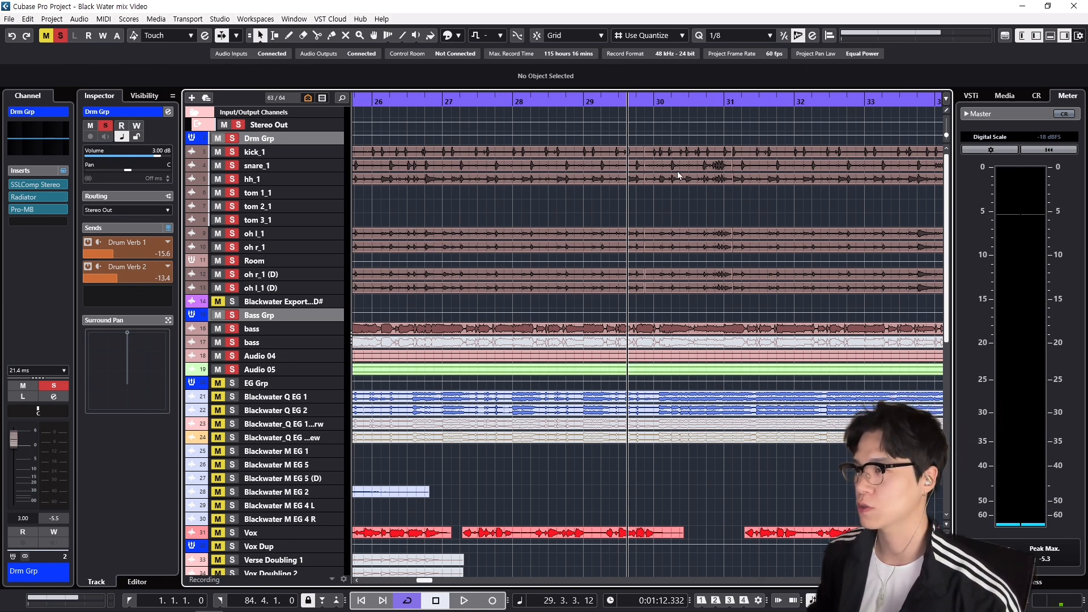
{"action": "left_click_drag", "start_coordinate": [680, 286], "coordinate": [680, 289]}
{"action": "scroll", "coordinate": [662, 203], "scroll_direction": "up", "scroll_amount": 1}
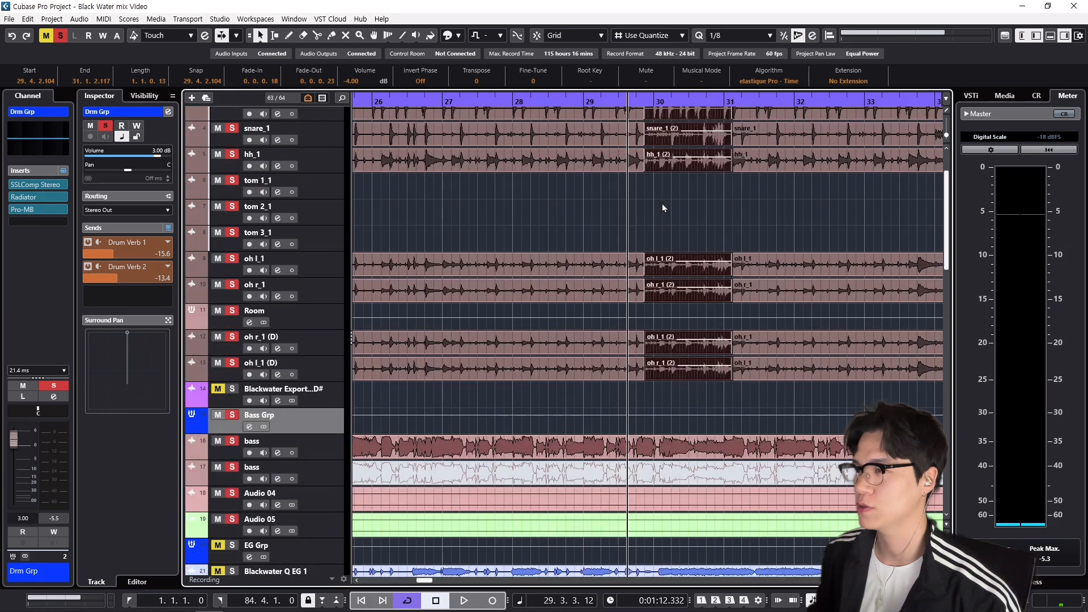
{"action": "left_click", "coordinate": [645, 207]}
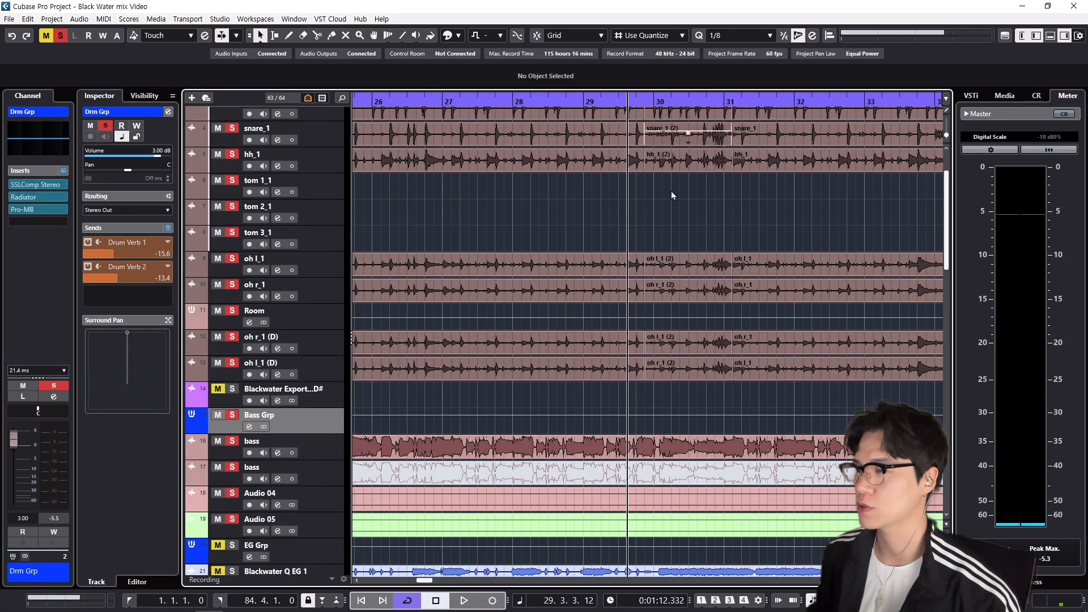
Step: Audition the soloed drums and bass through the bar 30 fill, once from bar 29 and again from mid-bar 29
{"action": "left_click", "coordinate": [597, 99]}
{"action": "key", "text": "space"}
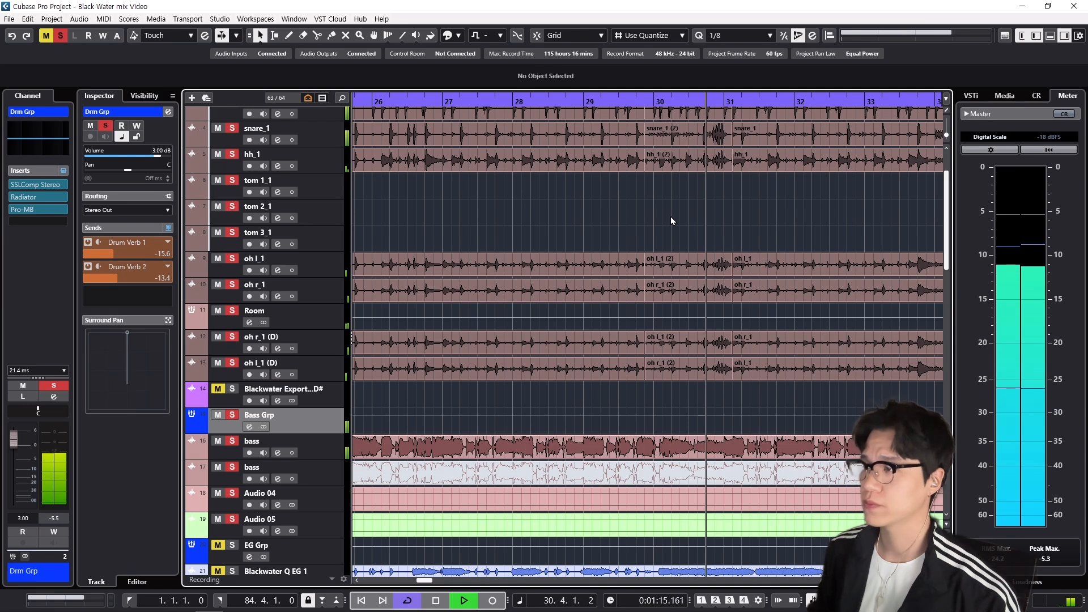
{"action": "key", "text": "space"}
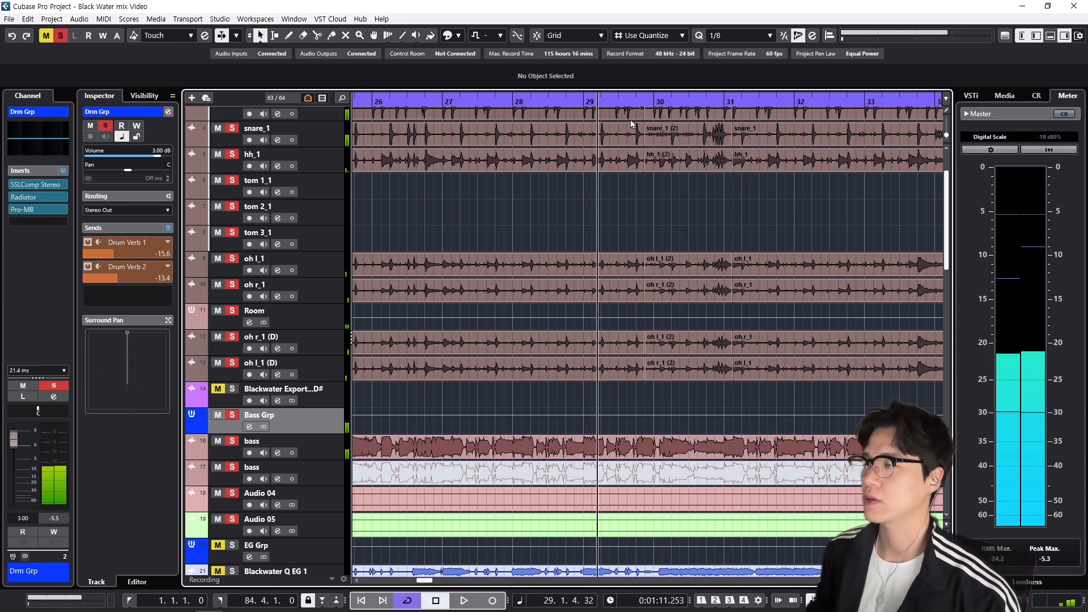
{"action": "left_click", "coordinate": [629, 101]}
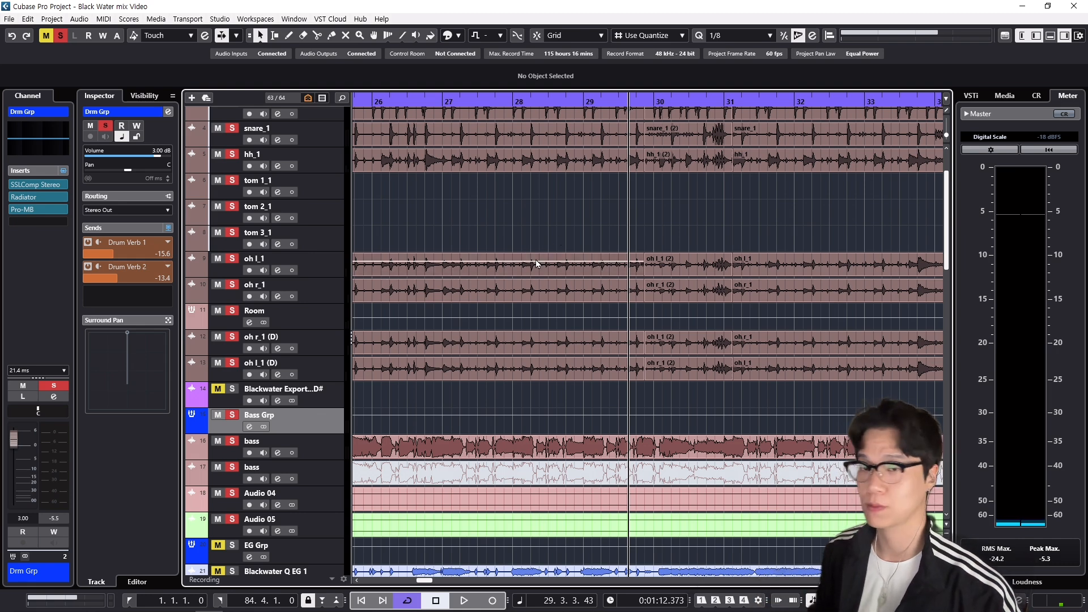
{"action": "key", "text": "space"}
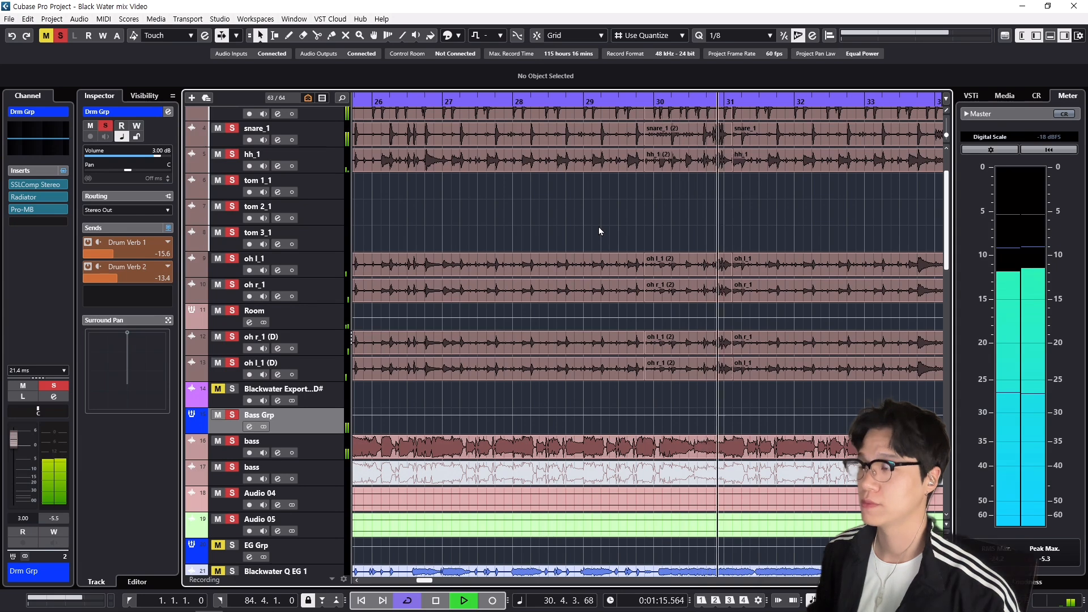
{"action": "key", "text": "space"}
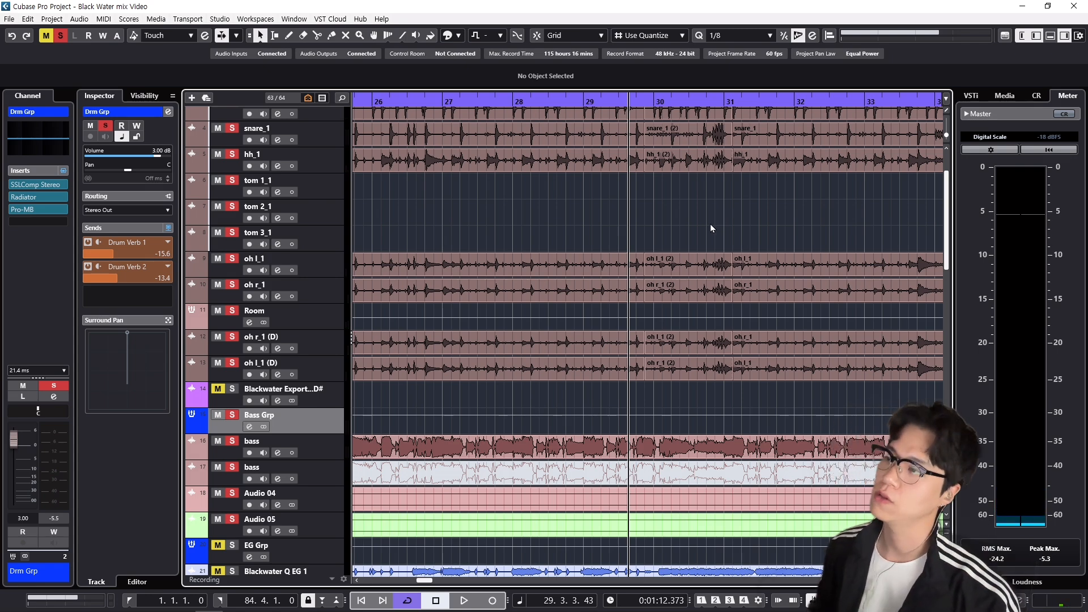
Step: Look over the drum and bass tracks from bar 33 to the end of the song
{"action": "scroll", "coordinate": [713, 228], "scroll_direction": "right", "scroll_amount": 5}
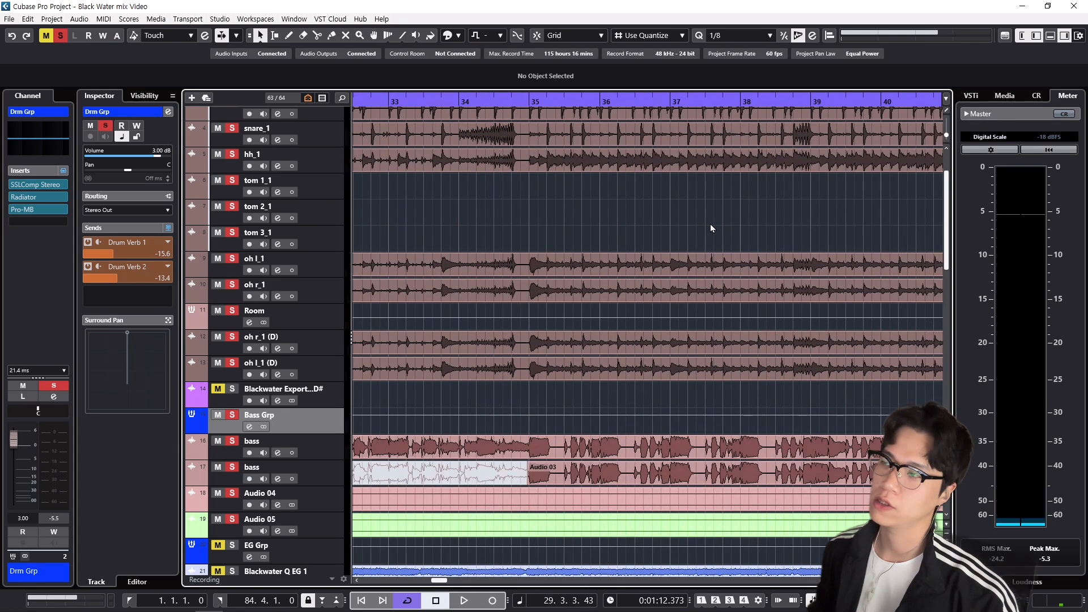
{"action": "scroll", "coordinate": [713, 228], "scroll_direction": "right", "scroll_amount": 6}
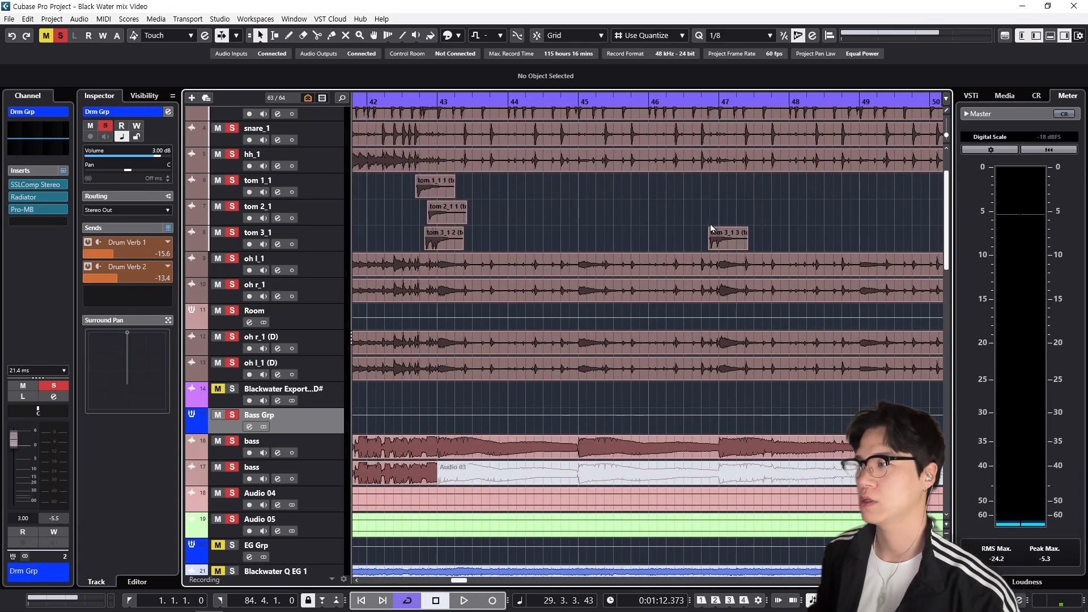
{"action": "key", "text": "g"}
{"action": "key", "text": "g"}
{"action": "key", "text": "g"}
{"action": "key", "text": "g"}
{"action": "key", "text": "g"}
{"action": "key", "text": "g"}
{"action": "key", "text": "g"}
{"action": "key", "text": "g"}
{"action": "key", "text": "g"}
{"action": "scroll", "coordinate": [711, 215], "scroll_direction": "right", "scroll_amount": 4}
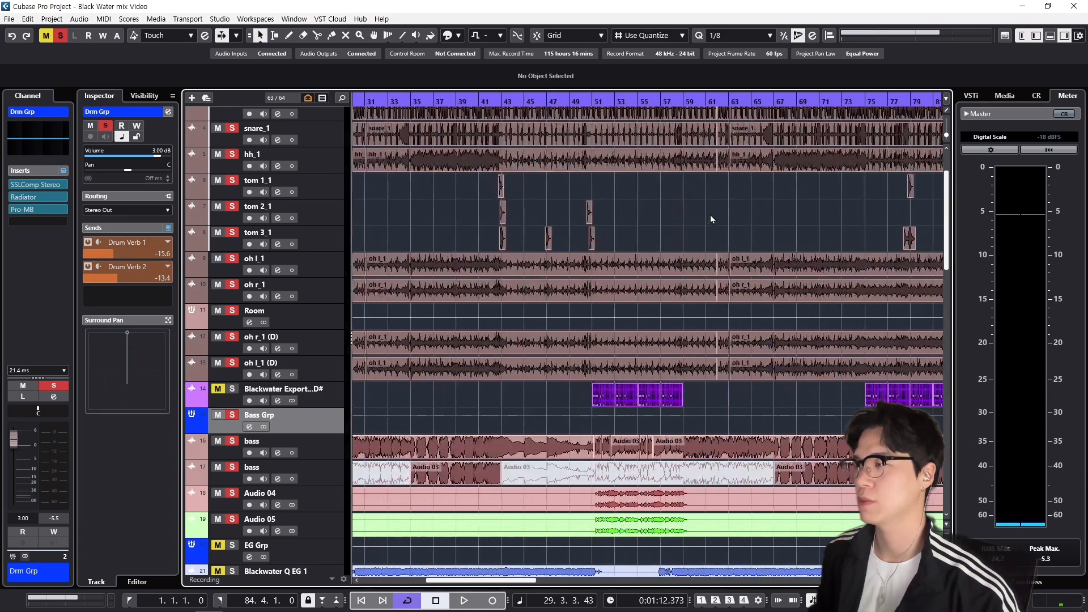
{"action": "scroll", "coordinate": [710, 215], "scroll_direction": "right", "scroll_amount": 4}
{"action": "scroll", "coordinate": [700, 221], "scroll_direction": "up", "scroll_amount": 3}
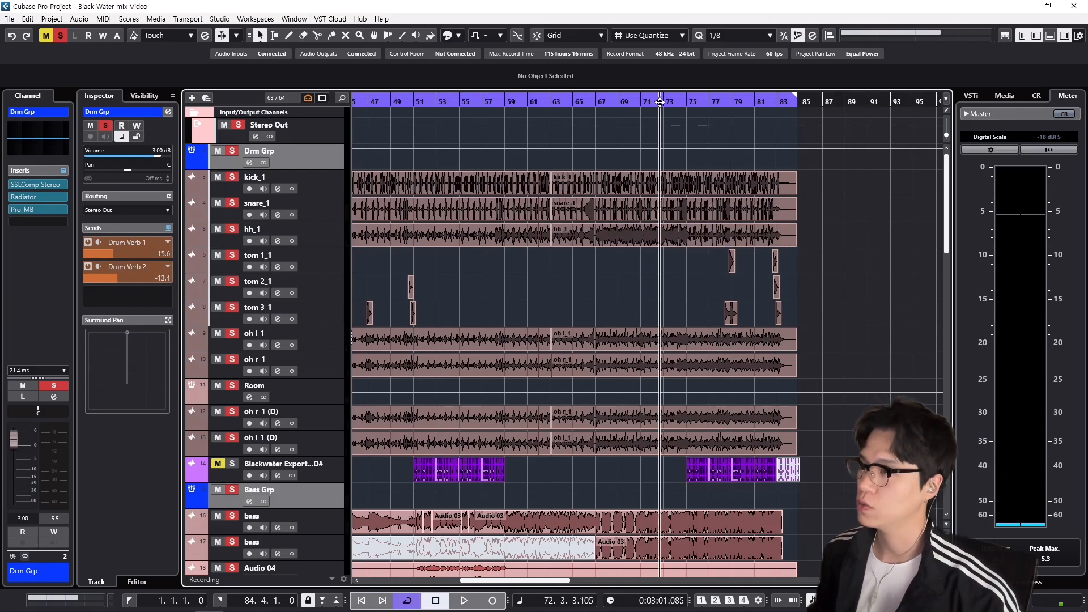
Step: Audition the soloed drums and bass from late in bar 73, with bars 65 to 82 in view
{"action": "left_click_drag", "start_coordinate": [659, 102], "coordinate": [672, 102]}
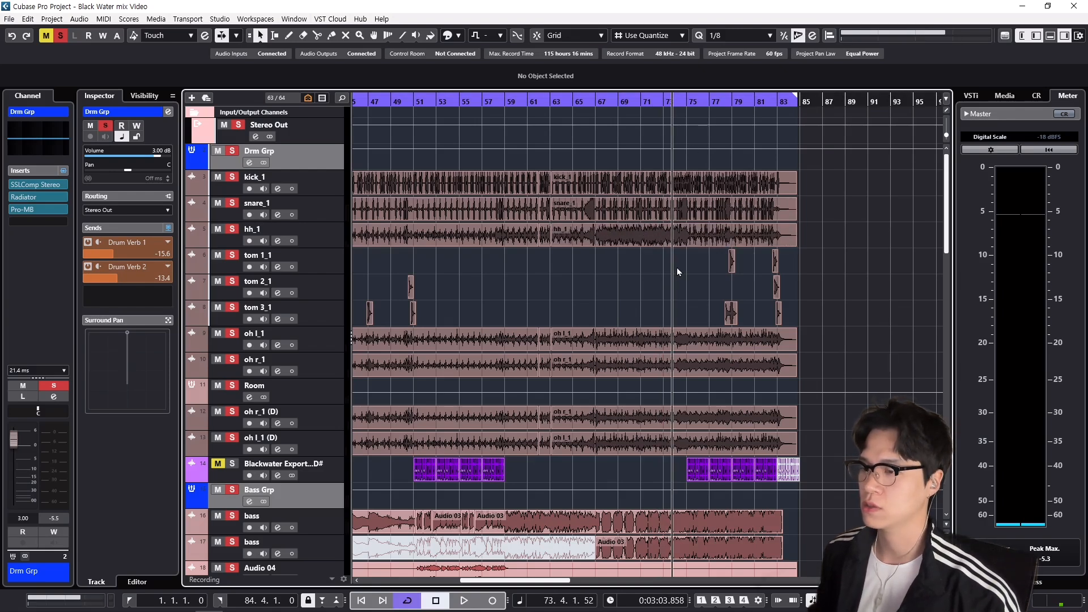
{"action": "scroll", "coordinate": [678, 252], "scroll_direction": "down", "scroll_amount": 3}
{"action": "key", "text": "h"}
{"action": "key", "text": "h"}
{"action": "key", "text": "h"}
{"action": "key", "text": "h"}
{"action": "key", "text": "h"}
{"action": "key", "text": "h"}
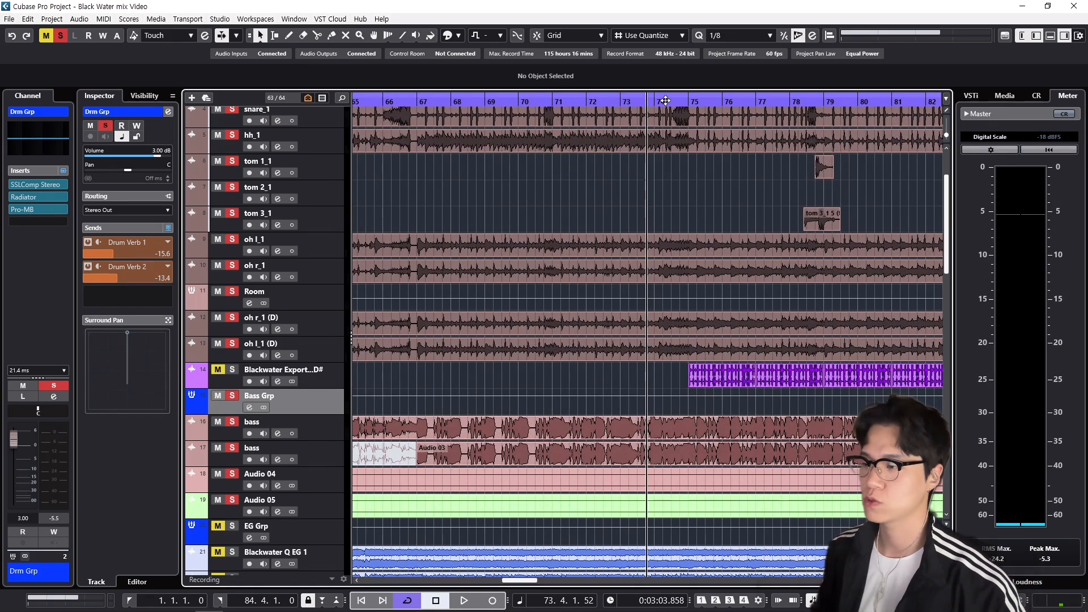
{"action": "key", "text": "space"}
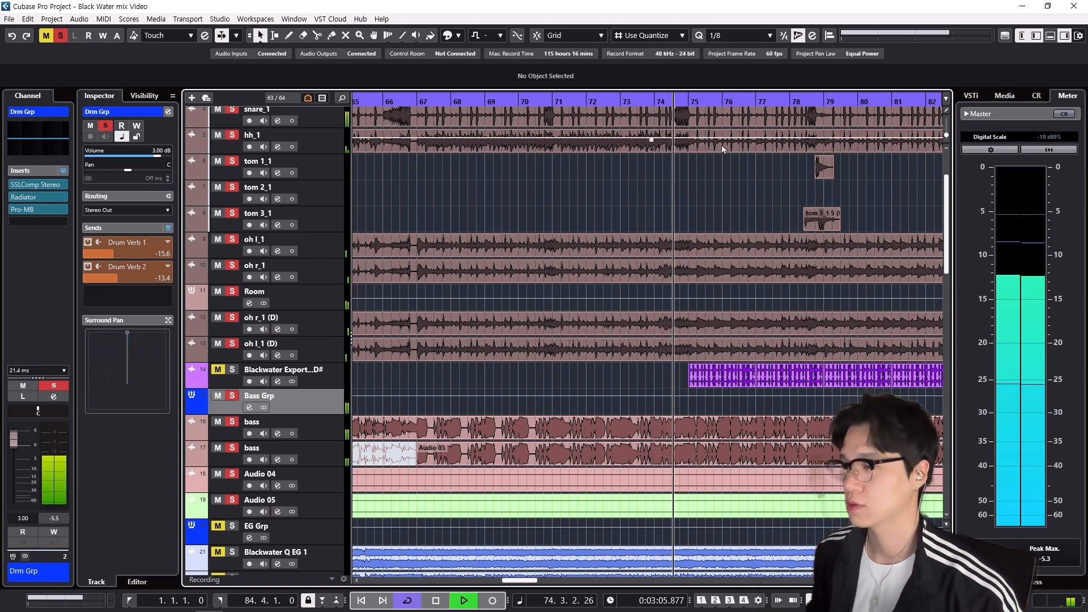
{"action": "key", "text": "space"}
Step: Audition the soloed drums and bass through the tom fill from the second beat of bar 78
{"action": "left_click", "coordinate": [802, 102]}
{"action": "key", "text": "space"}
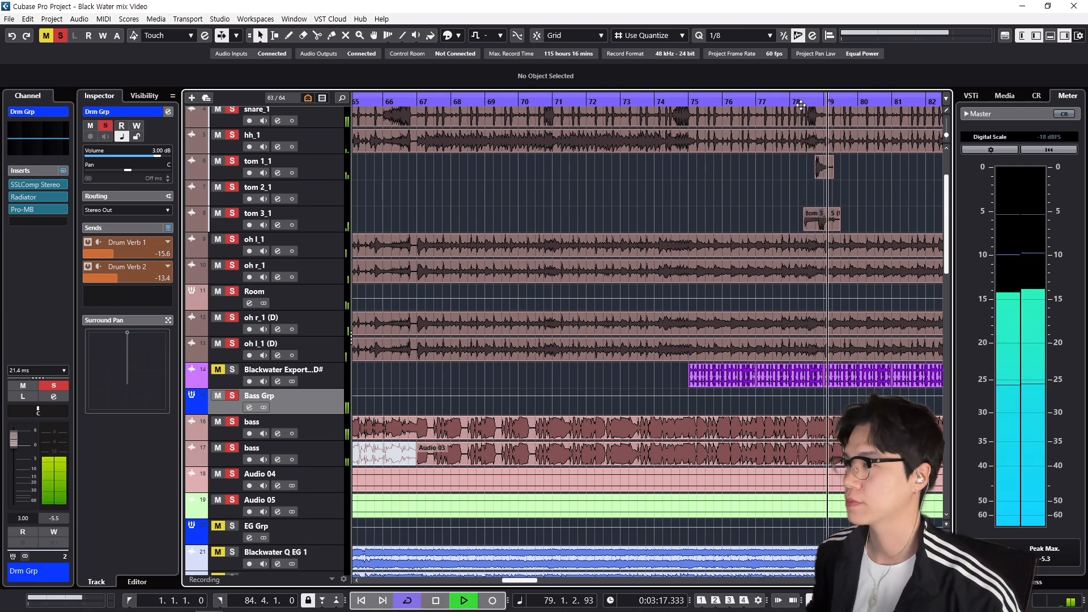
{"action": "key", "text": "space"}
Step: Place the playhead at the start of bar 78, examine the tom and bass tracks, and audition the fill from there
{"action": "key", "text": "h"}
{"action": "key", "text": "h"}
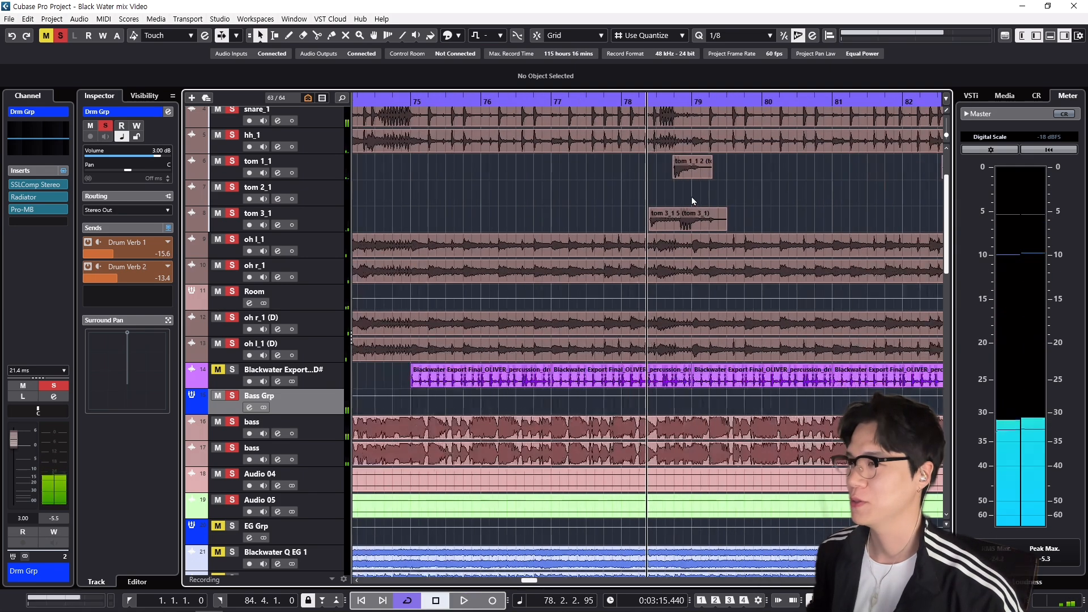
{"action": "left_click", "coordinate": [628, 104]}
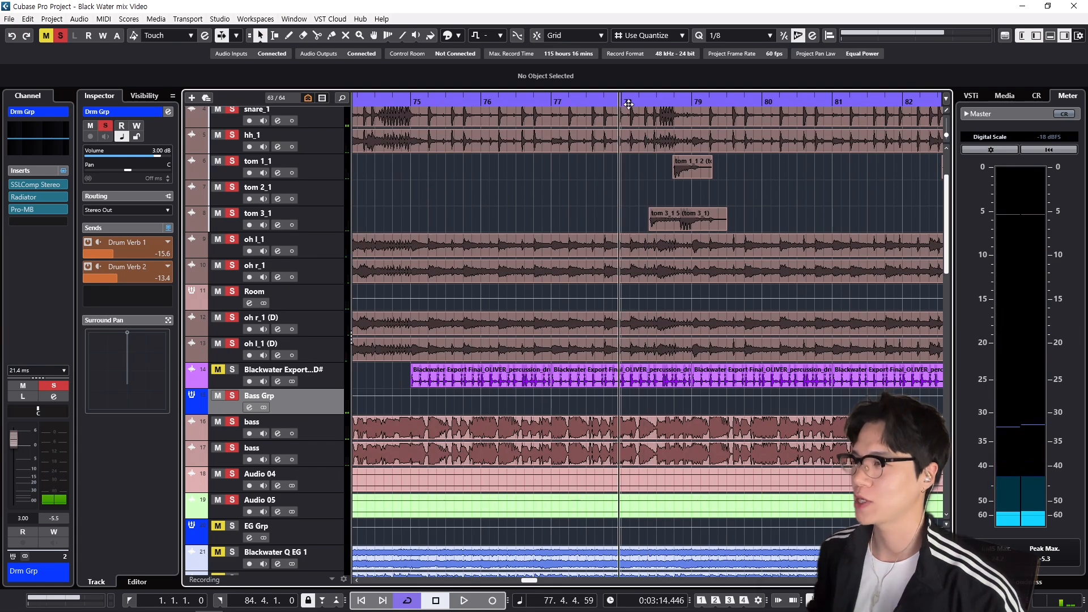
{"action": "left_click", "coordinate": [623, 104]}
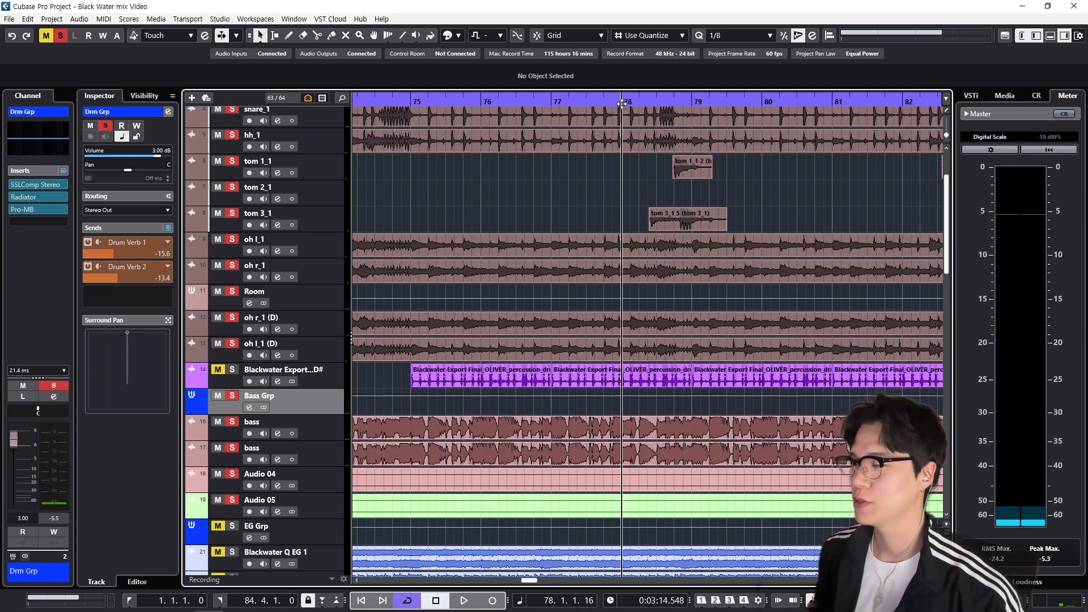
{"action": "scroll", "coordinate": [659, 181], "scroll_direction": "up", "scroll_amount": 3}
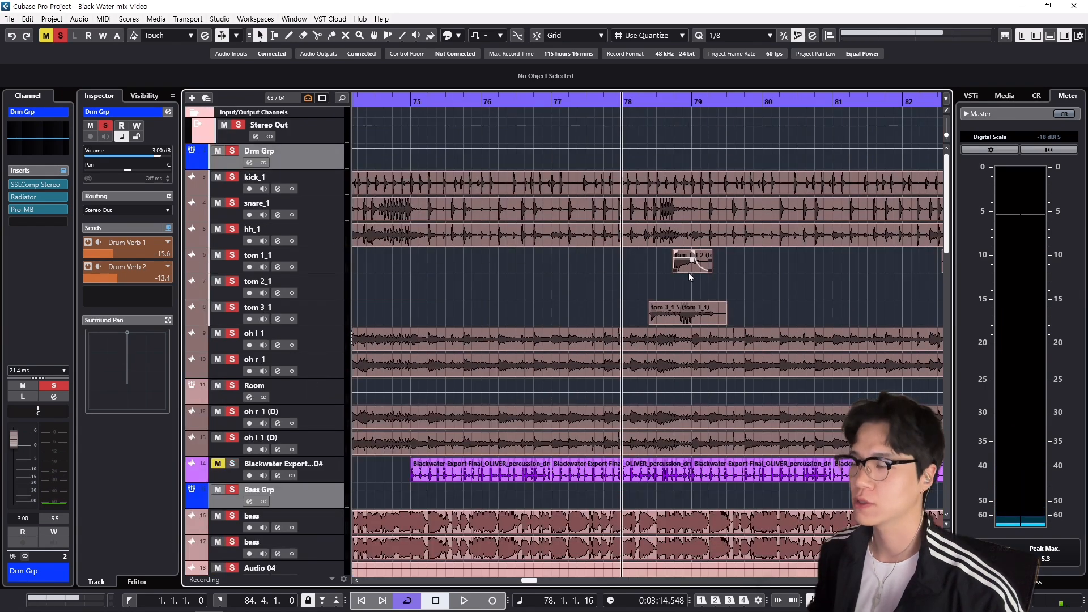
{"action": "scroll", "coordinate": [617, 286], "scroll_direction": "down", "scroll_amount": 3}
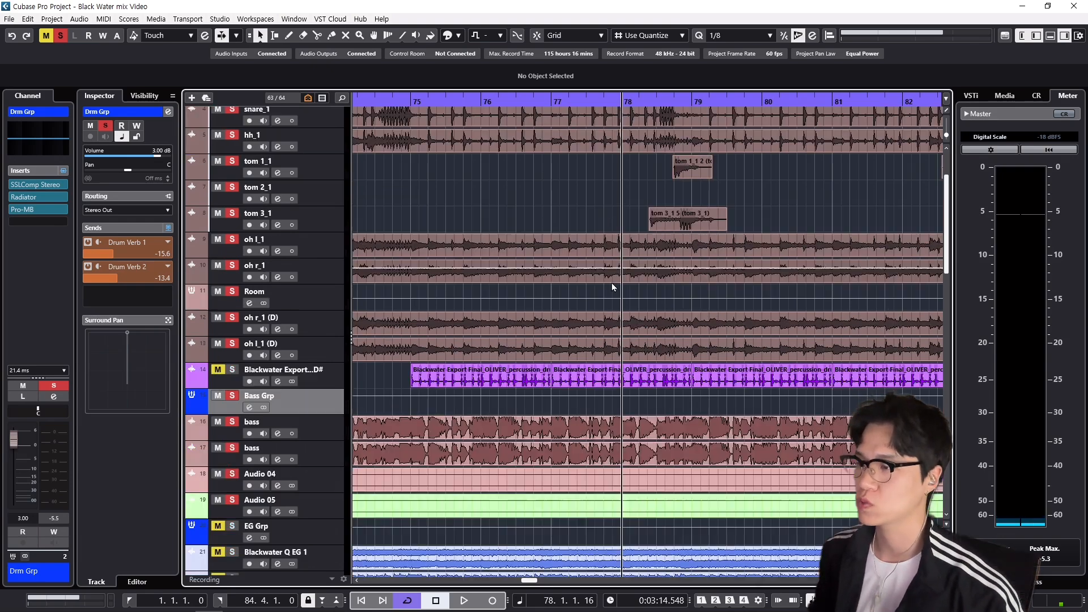
{"action": "scroll", "coordinate": [608, 285], "scroll_direction": "up", "scroll_amount": 3}
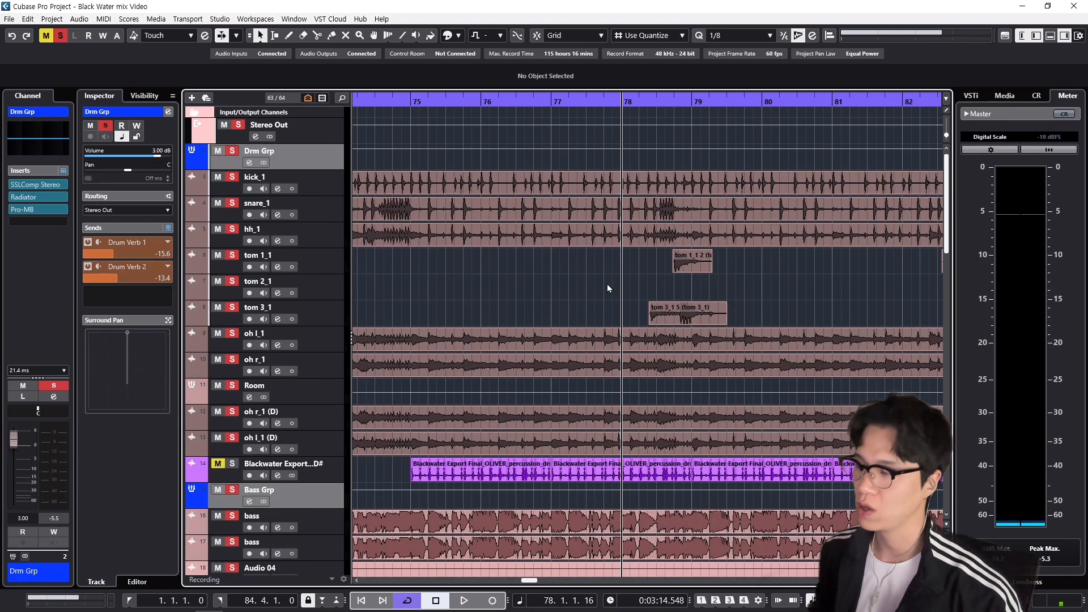
{"action": "scroll", "coordinate": [607, 281], "scroll_direction": "down", "scroll_amount": 9}
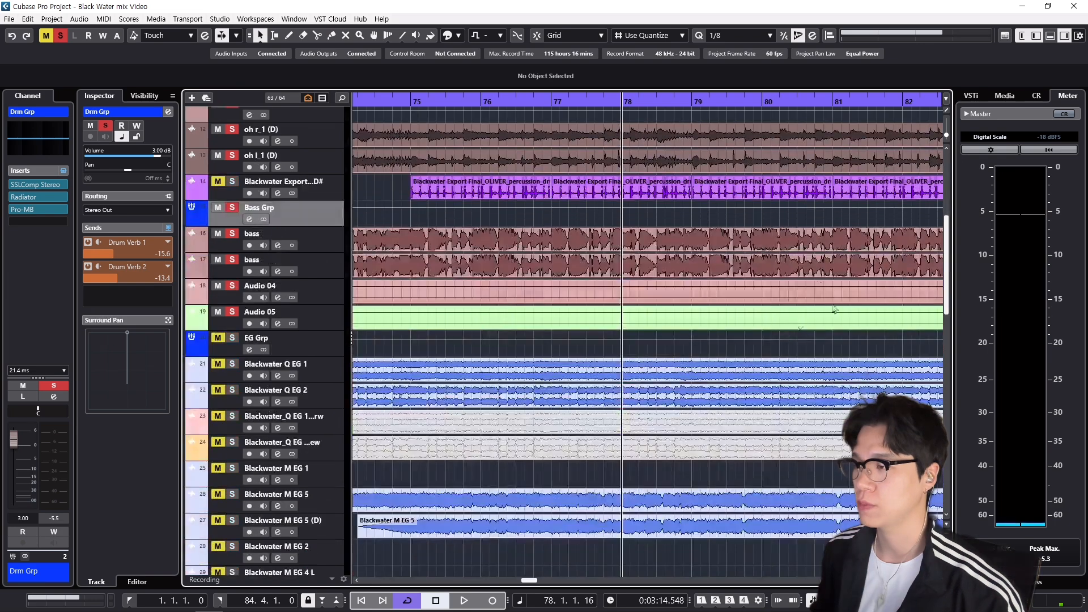
{"action": "scroll", "coordinate": [643, 256], "scroll_direction": "up", "scroll_amount": 9}
{"action": "key", "text": "space"}
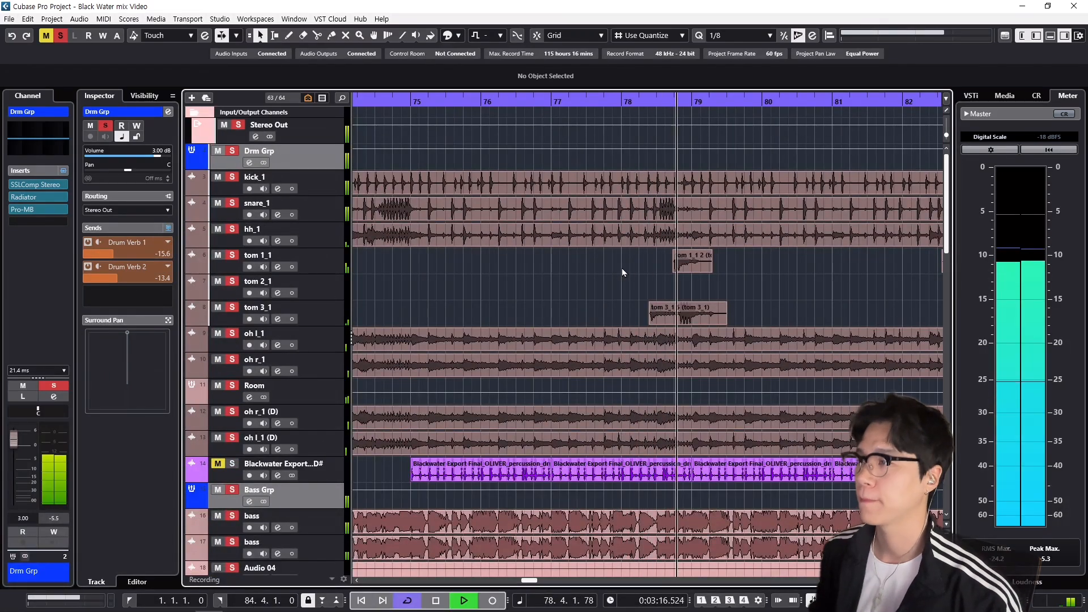
{"action": "key", "text": "space"}
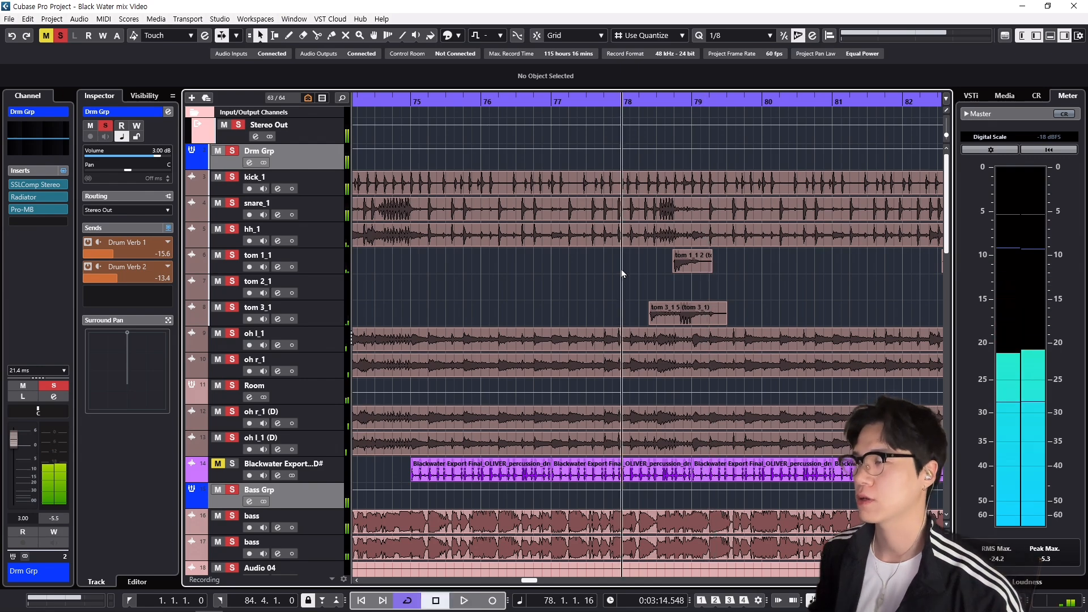
Step: Replay the drum and bass fill from bar 78 and clear all the solos
{"action": "scroll", "coordinate": [621, 270], "scroll_direction": "down", "scroll_amount": 5}
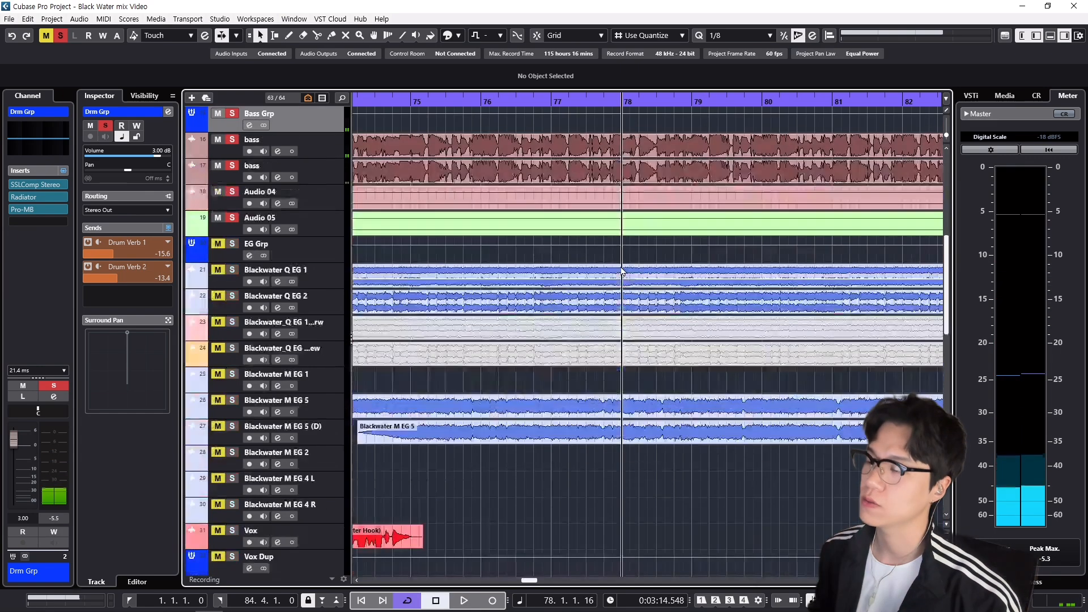
{"action": "scroll", "coordinate": [621, 271], "scroll_direction": "up", "scroll_amount": 4}
{"action": "key", "text": "space"}
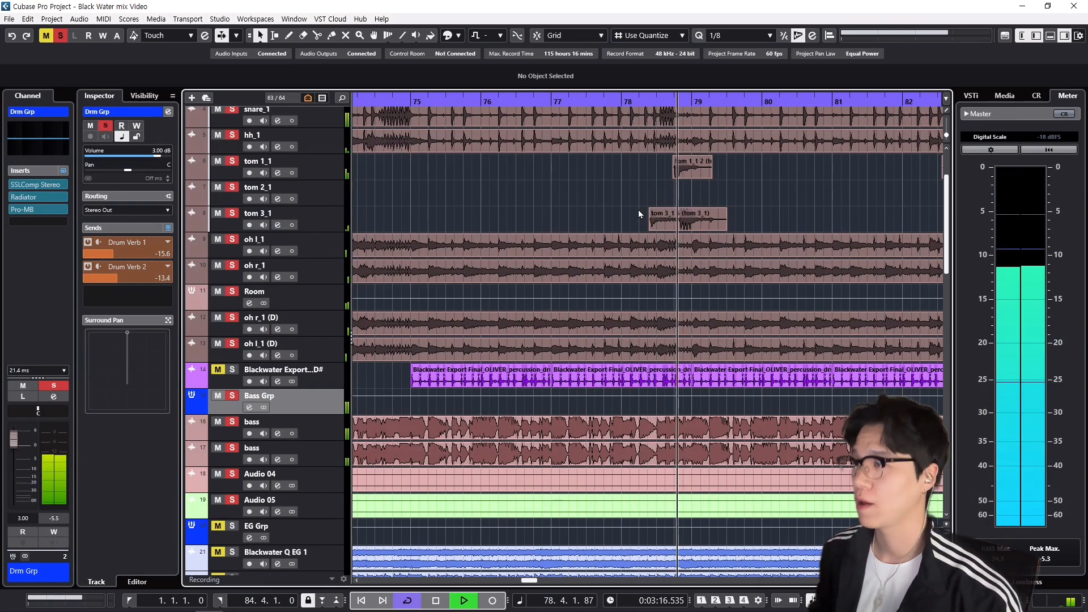
{"action": "key", "text": "space"}
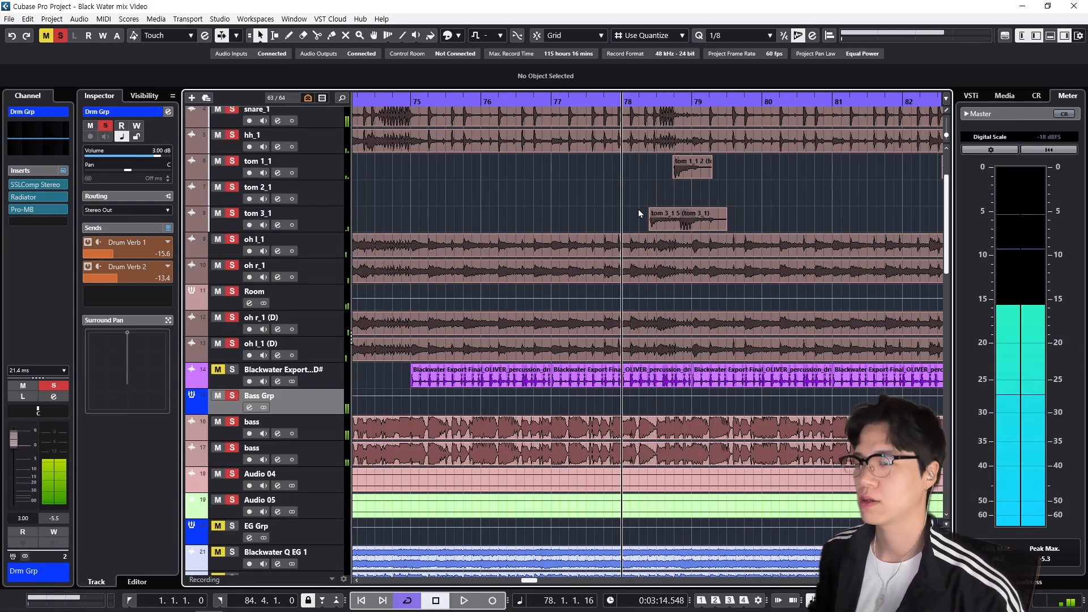
{"action": "scroll", "coordinate": [639, 210], "scroll_direction": "up", "scroll_amount": 2}
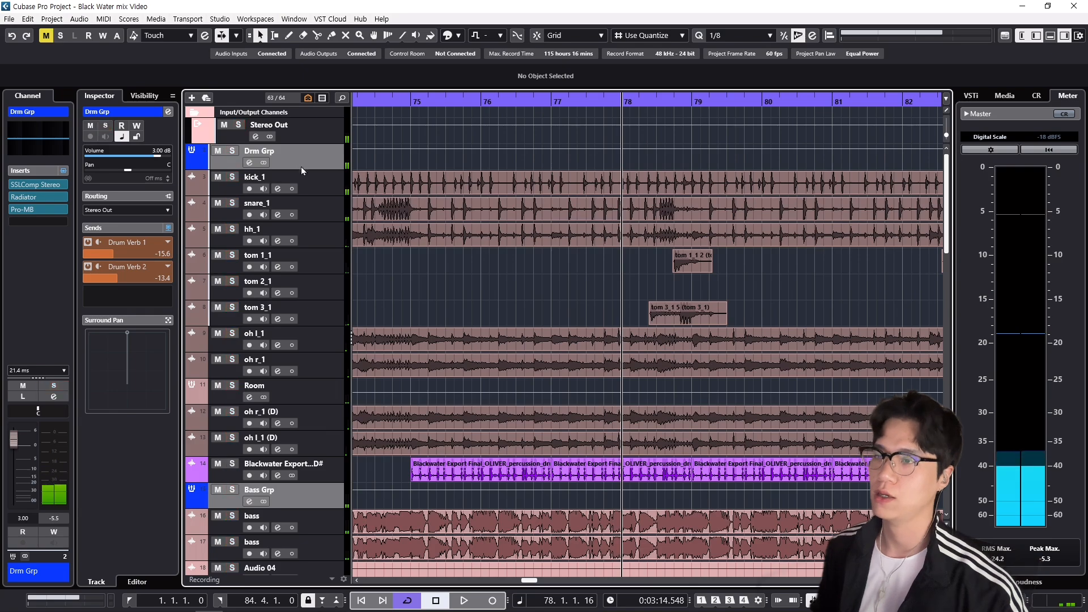
Step: Bring the electric guitar tracks and the song's opening into view and place the playhead early in bar 3
{"action": "scroll", "coordinate": [435, 235], "scroll_direction": "down", "scroll_amount": 4}
{"action": "key", "text": "shift+g"}
{"action": "key", "text": "shift+g"}
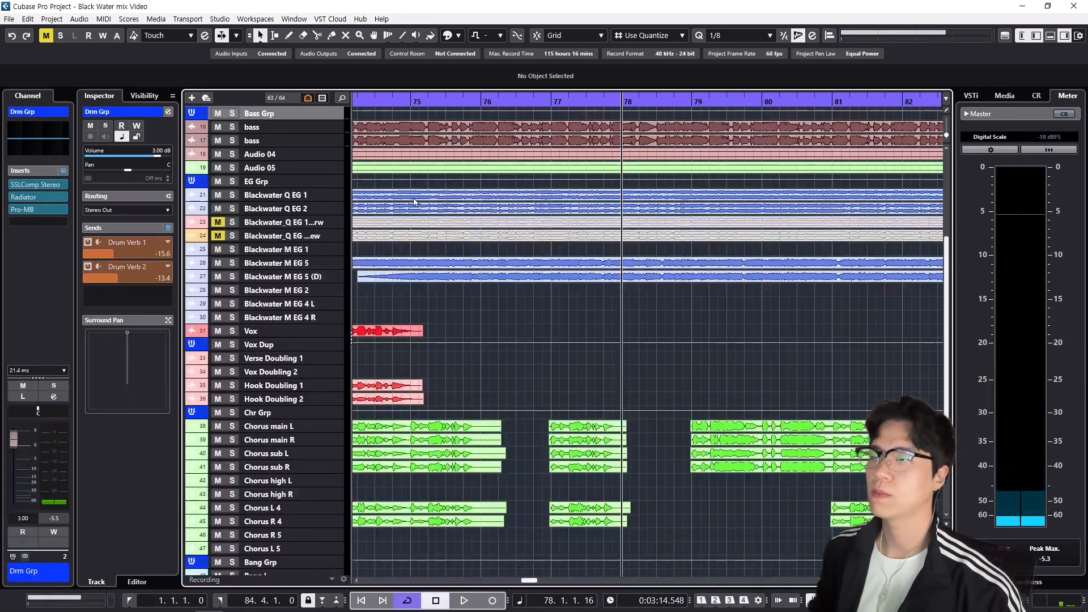
{"action": "key", "text": "g"}
{"action": "key", "text": "g"}
{"action": "key", "text": "g"}
{"action": "key", "text": "g"}
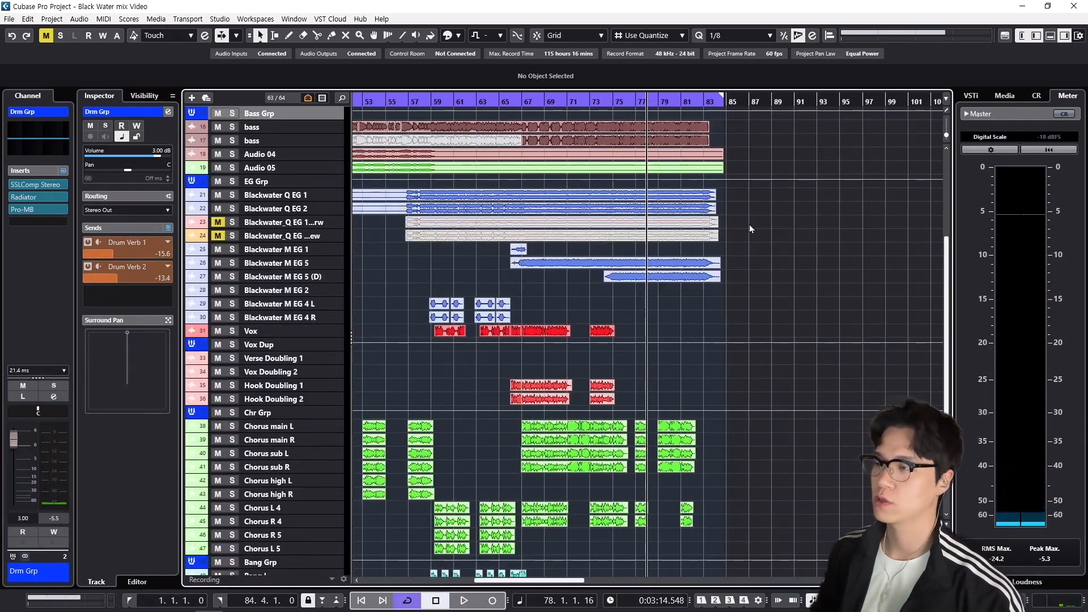
{"action": "scroll", "coordinate": [749, 224], "scroll_direction": "left", "scroll_amount": 6}
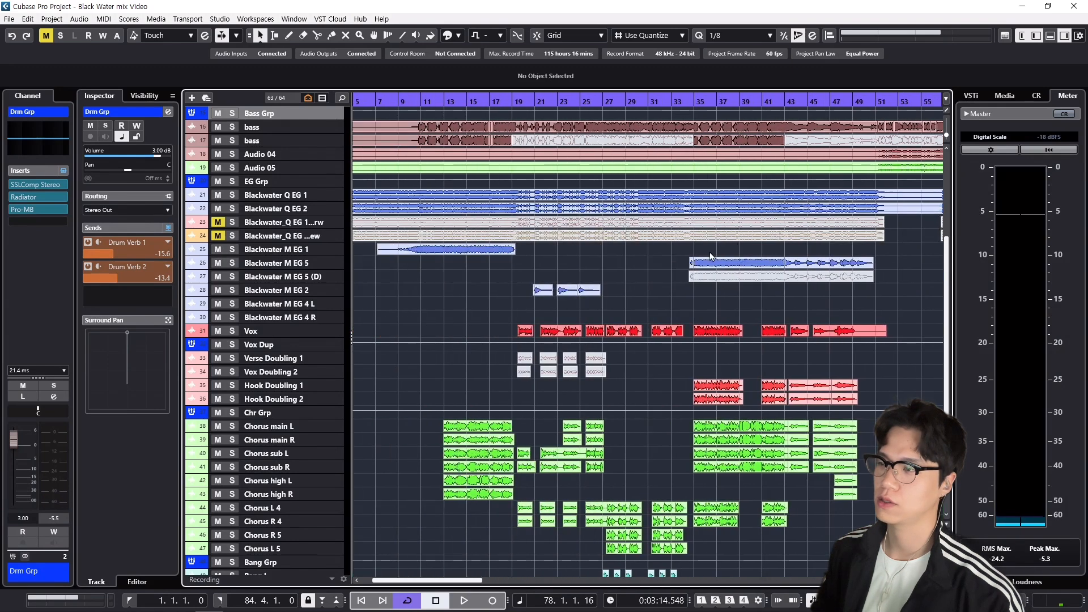
{"action": "scroll", "coordinate": [709, 252], "scroll_direction": "left", "scroll_amount": 1}
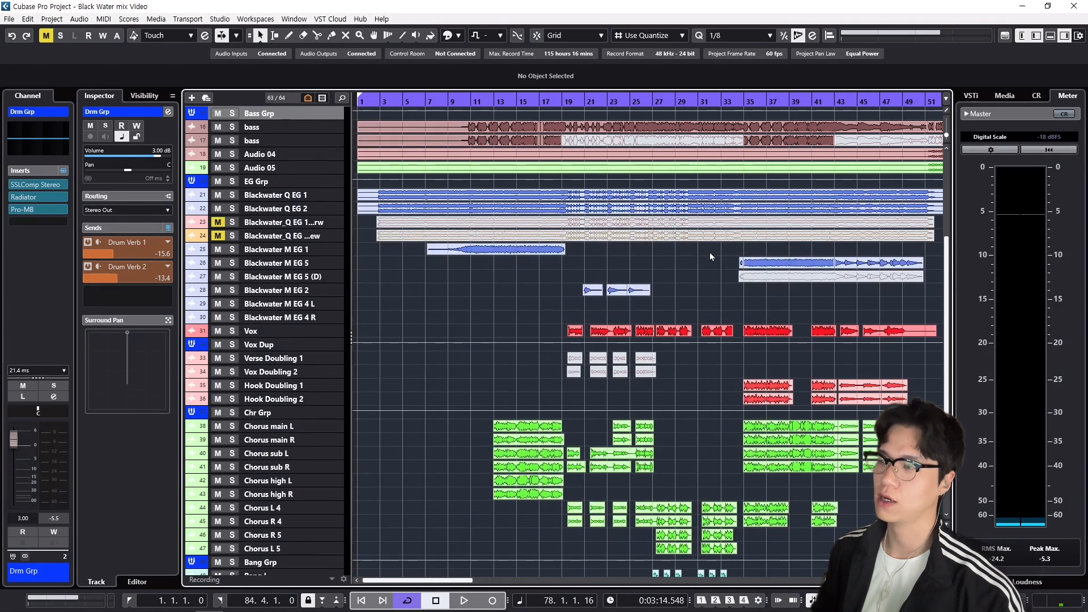
{"action": "left_click", "coordinate": [384, 103]}
Step: Select the Blackwater Q EG 1 and Blackwater Q EG 2 tracks and enlarge their height to show the waveforms
{"action": "left_click", "coordinate": [343, 198]}
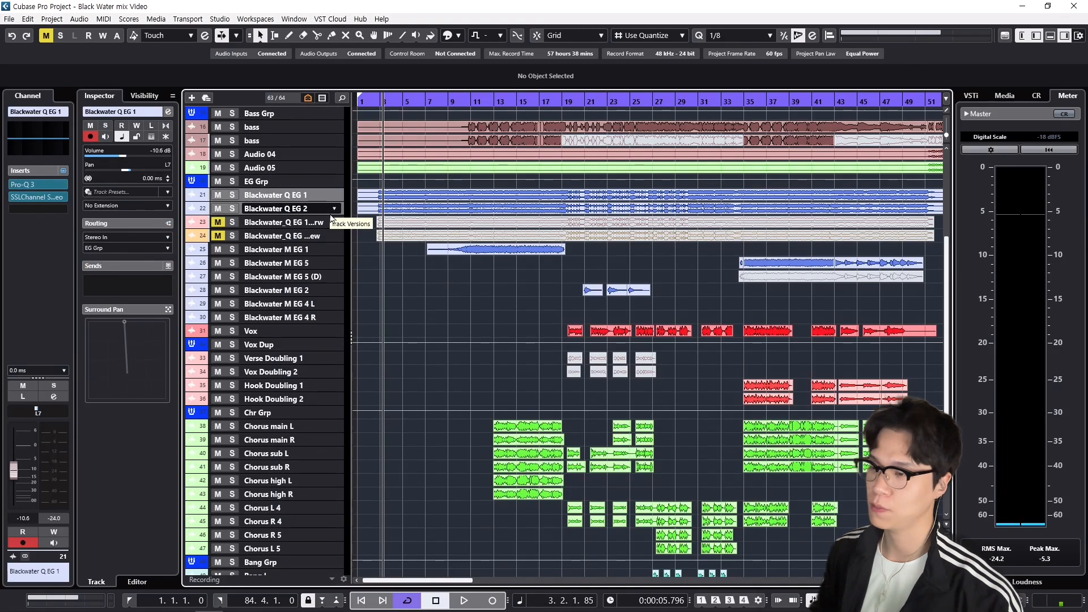
{"action": "left_click", "coordinate": [328, 211], "text": "shift"}
{"action": "left_click_drag", "start_coordinate": [327, 215], "coordinate": [341, 300]}
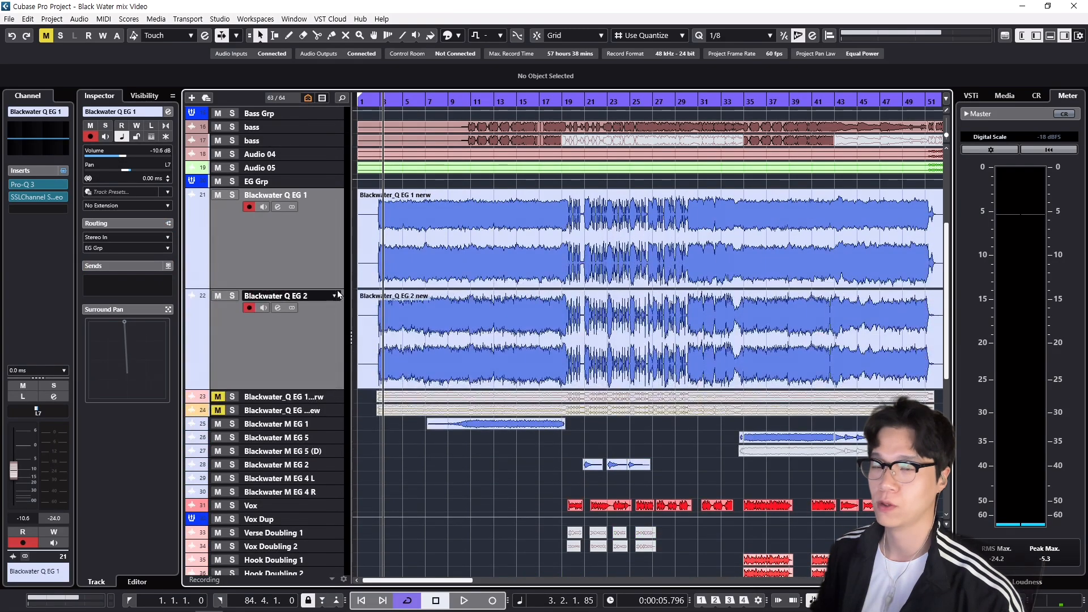
Step: Magnify the opening bars and place the playhead late in bar 2, just before the guitars enter
{"action": "key", "text": "h"}
{"action": "key", "text": "h"}
{"action": "key", "text": "h"}
{"action": "key", "text": "h"}
{"action": "key", "text": "h"}
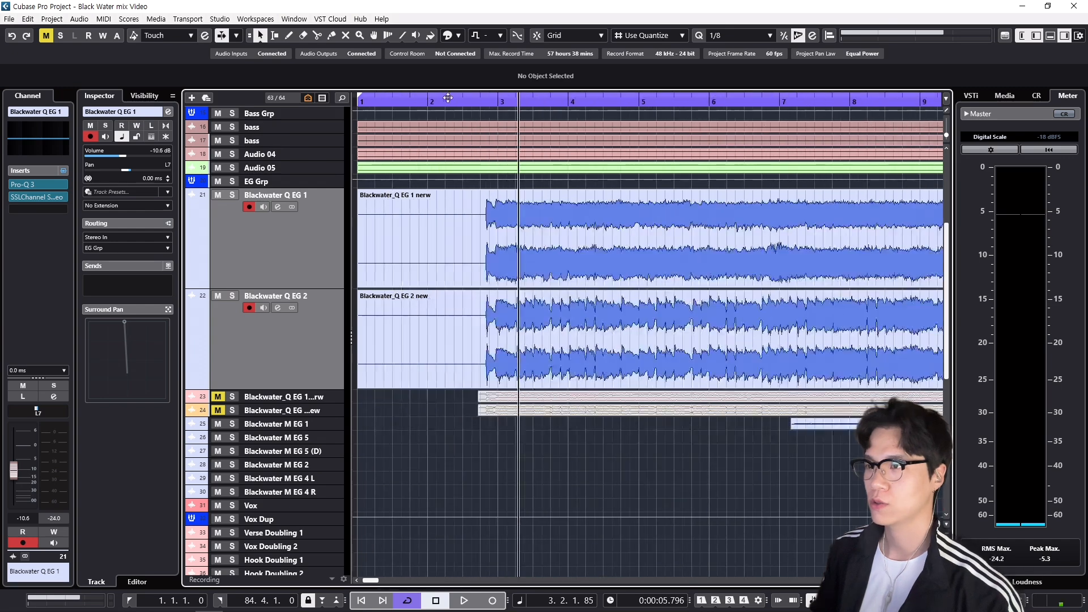
{"action": "left_click", "coordinate": [481, 103]}
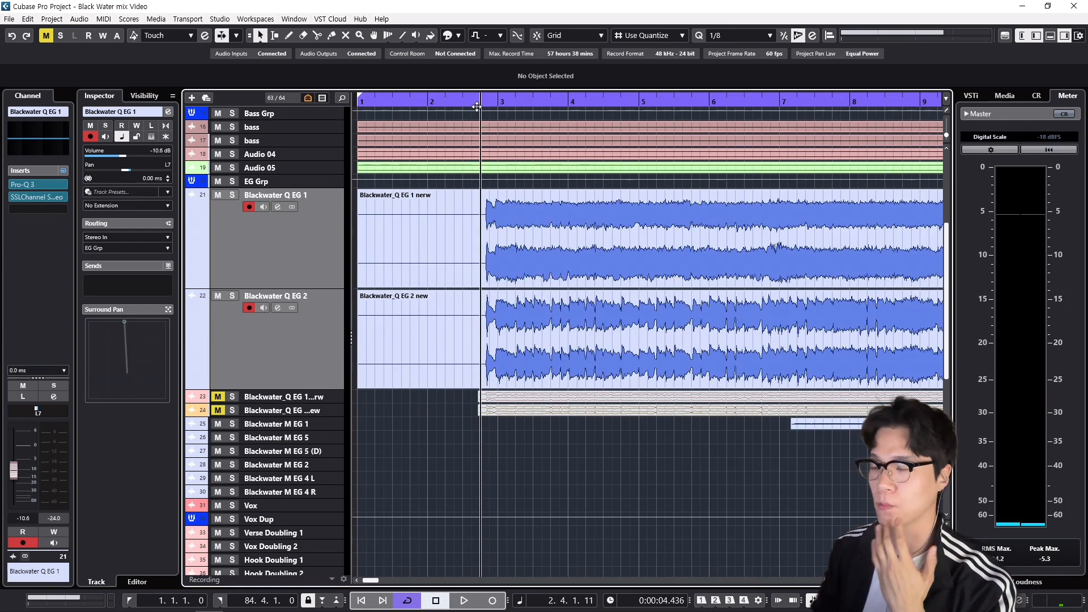
Step: Solo the Blackwater Q EG 1 and Blackwater Q EG 2 tracks together
{"action": "left_click", "coordinate": [332, 247]}
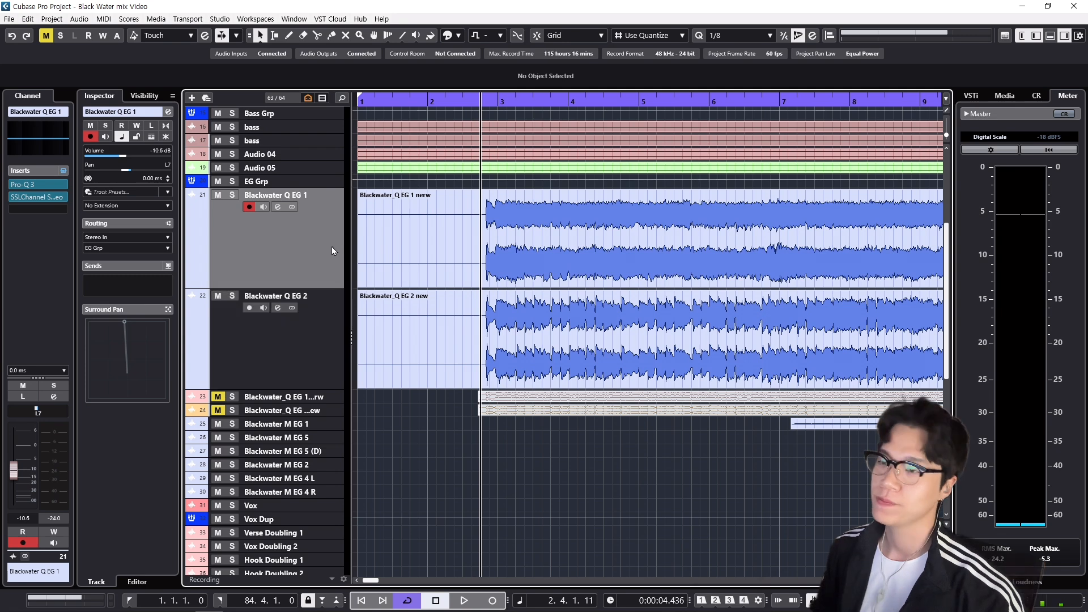
{"action": "left_click", "coordinate": [330, 349], "text": "ctrl"}
{"action": "key", "text": "s"}
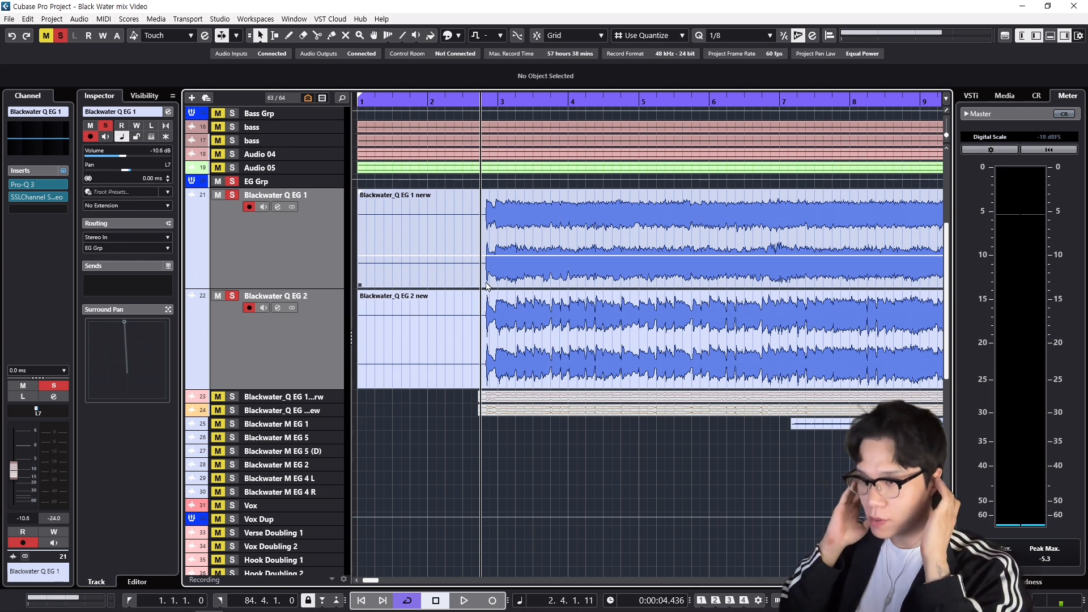
Step: Examine the two Blackwater Q EG tracks and their audio events in turn, and audition the soloed guitars from late in bar 2
{"action": "left_click", "coordinate": [315, 256]}
{"action": "left_click", "coordinate": [323, 309]}
{"action": "left_click", "coordinate": [332, 231]}
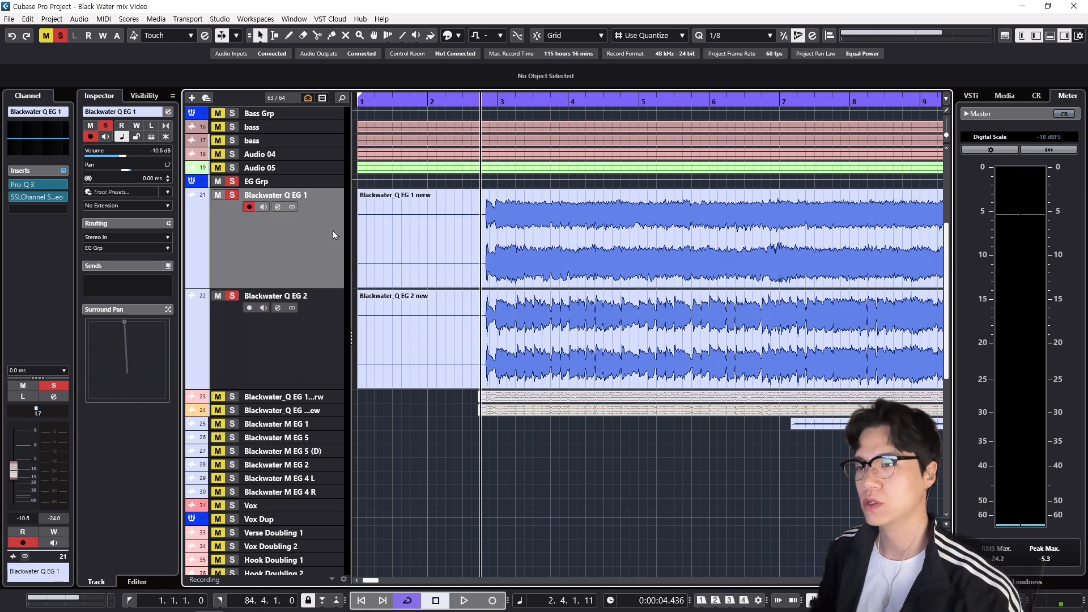
{"action": "left_click", "coordinate": [329, 331]}
{"action": "left_click", "coordinate": [440, 255]}
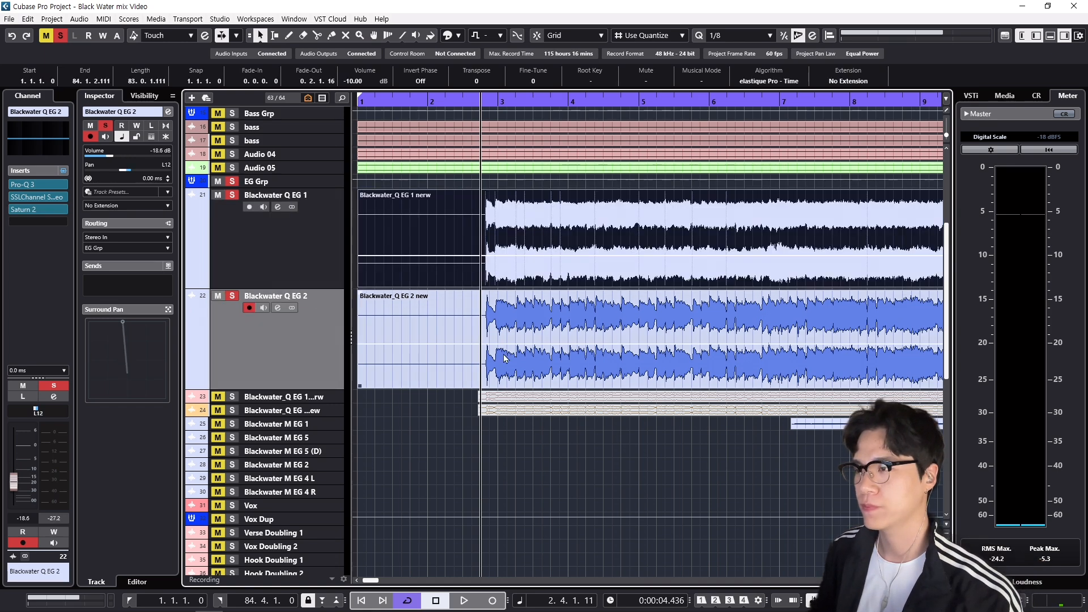
{"action": "left_click", "coordinate": [437, 317], "text": "shift"}
{"action": "left_click", "coordinate": [444, 358]}
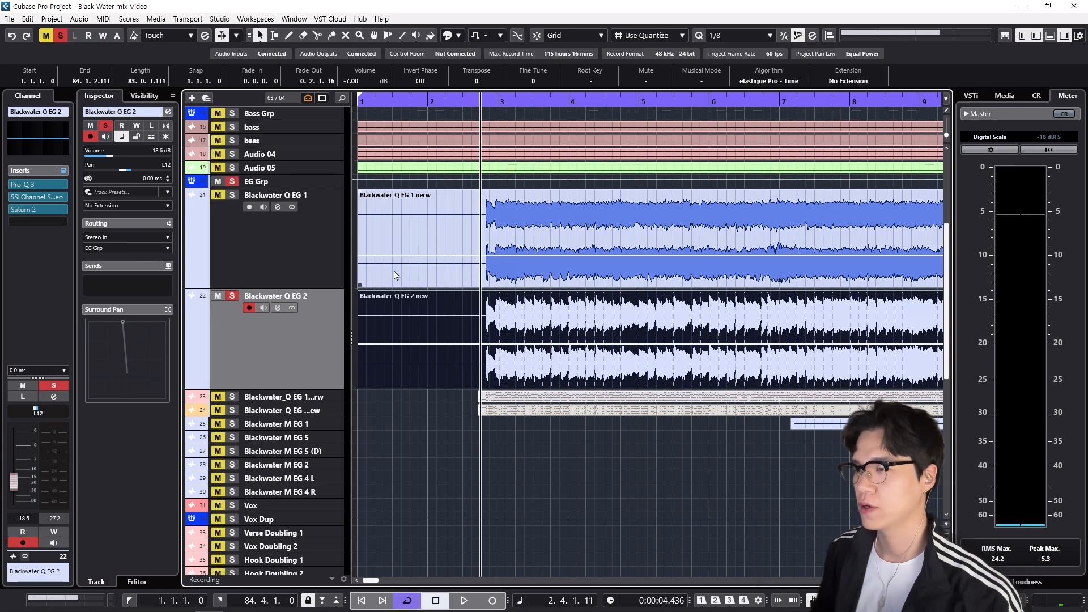
{"action": "key", "text": "space"}
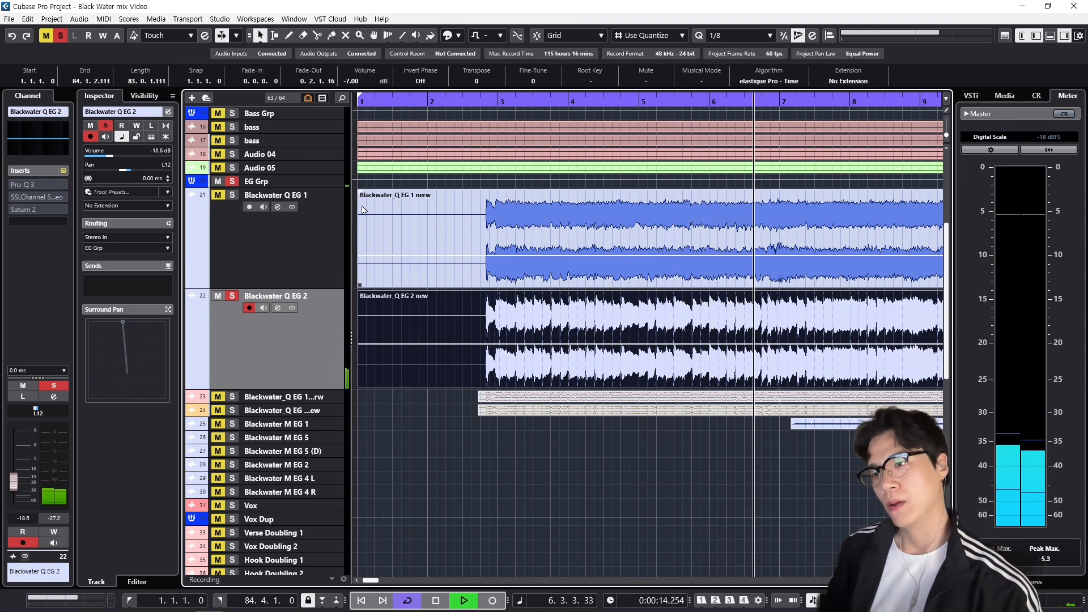
Step: Reactivate the bypassed inserts on Blackwater Q EG 2, audition the processed guitar and take the track out of solo
{"action": "key", "text": "space"}
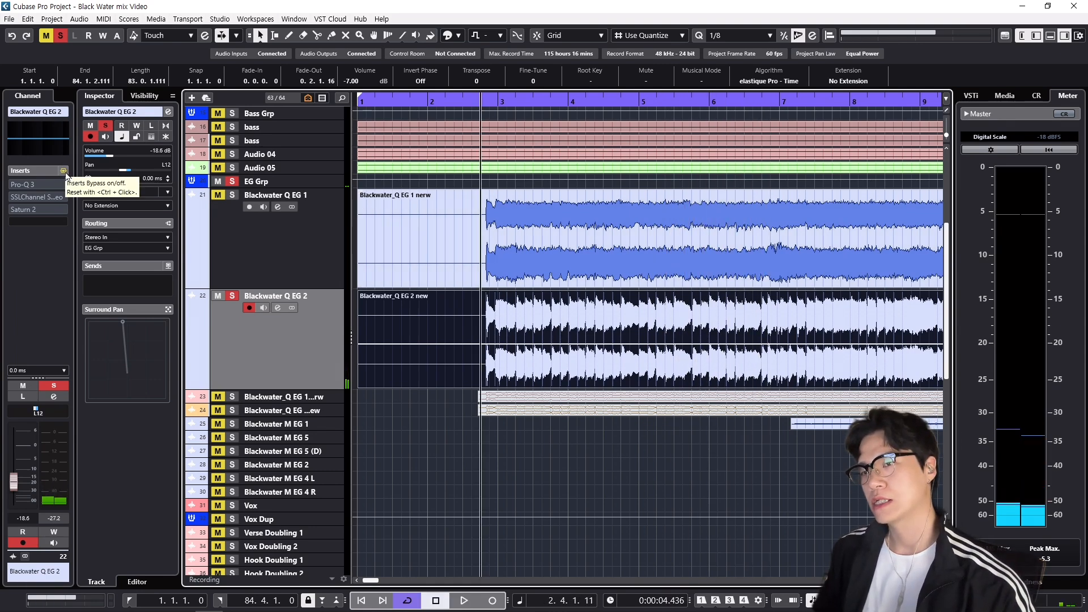
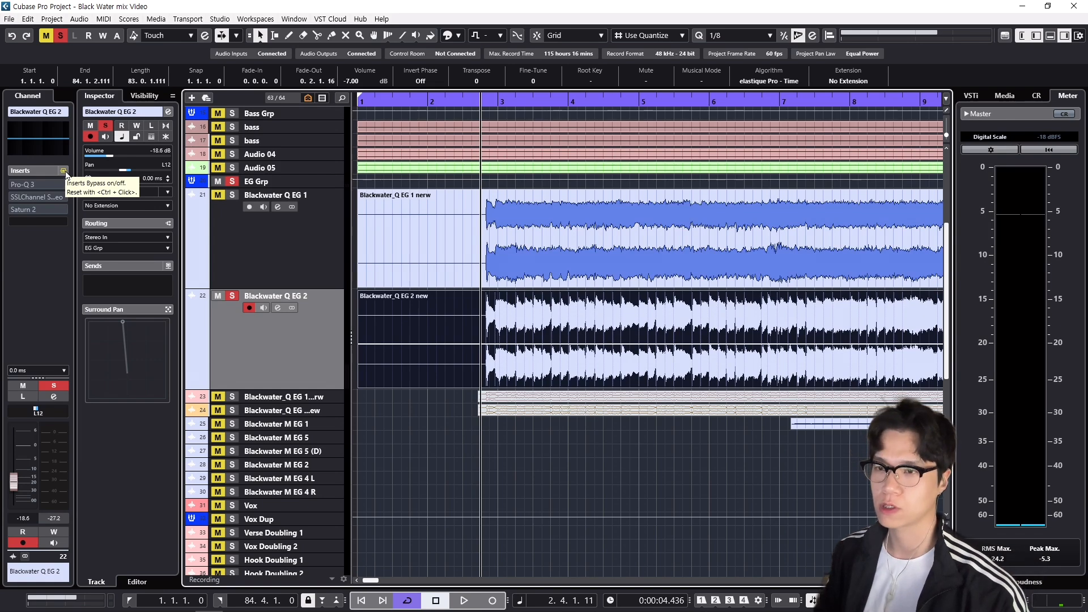
{"action": "left_click", "coordinate": [63, 171]}
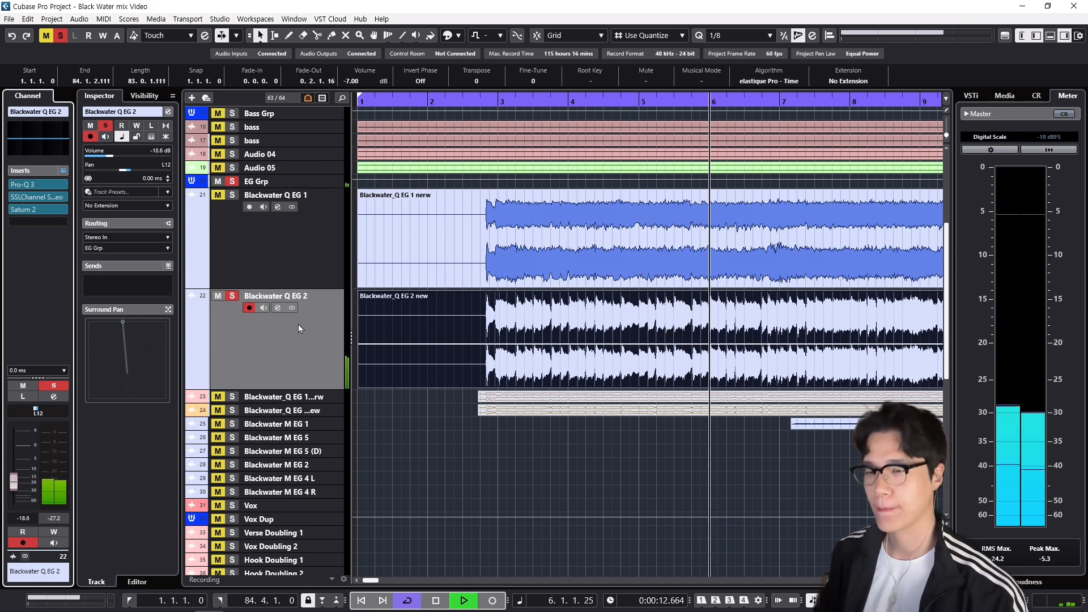
{"action": "key", "text": "space"}
{"action": "key", "text": "s"}
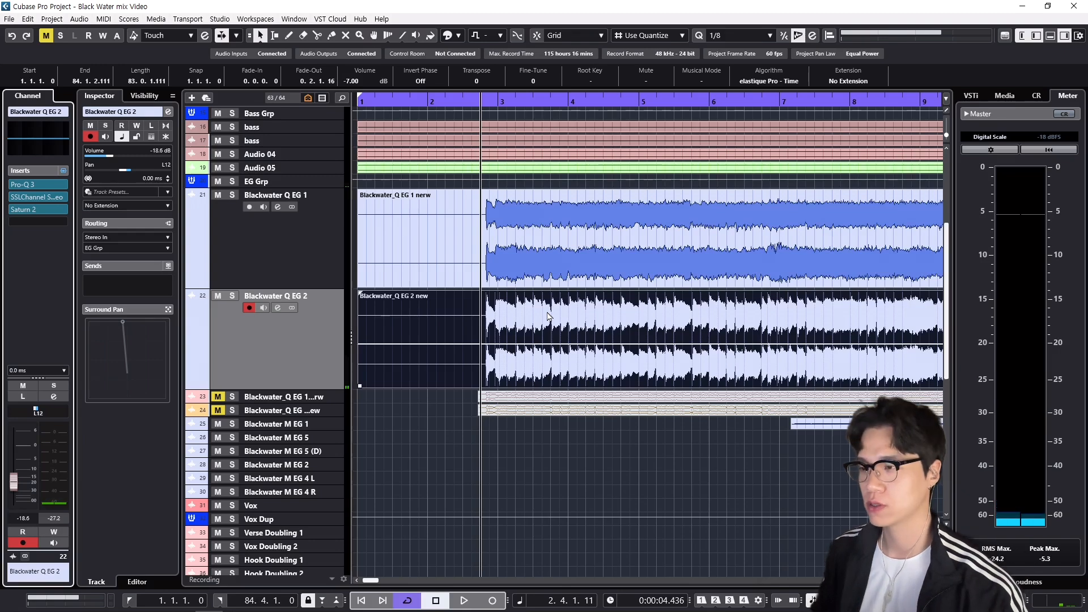
Step: Audition Blackwater Q EG 1 and Q EG 2 soloed together with the view following playback, and end the solo
{"action": "left_click", "coordinate": [326, 241], "text": "ctrl"}
{"action": "key", "text": "s"}
{"action": "key", "text": "space"}
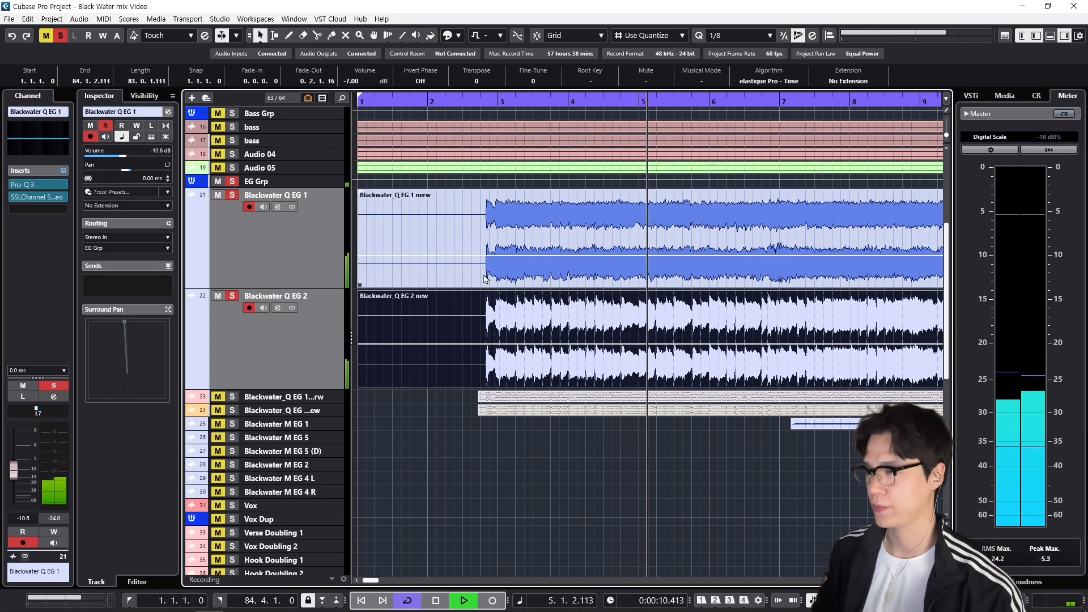
{"action": "key", "text": "f"}
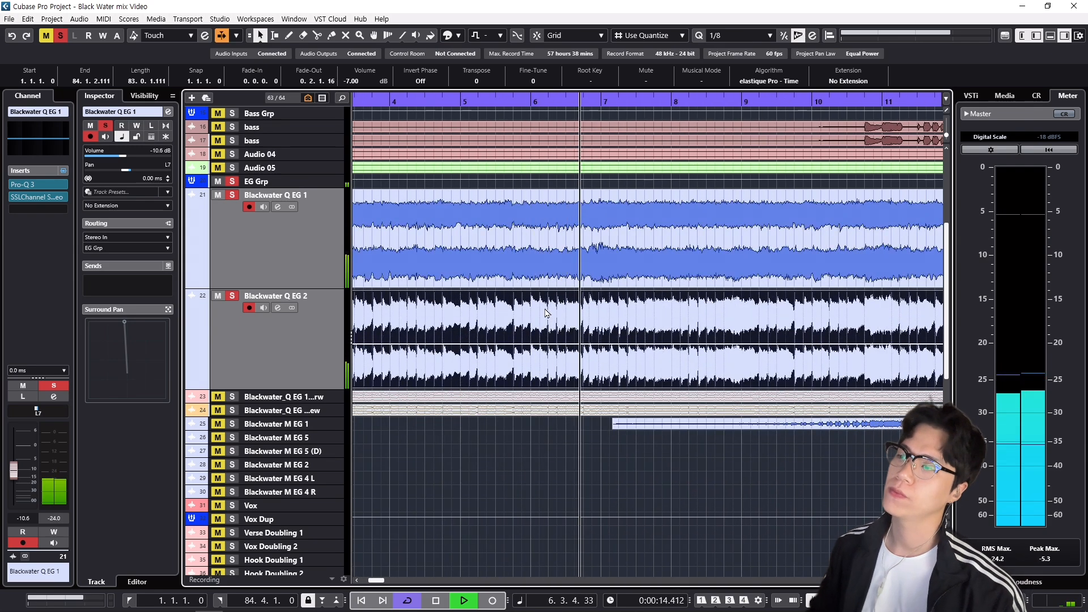
{"action": "key", "text": "space"}
{"action": "key", "text": "s"}
Step: Select the Blackwater Q EG 1 and Q EG 2 events together and shrink both enlarged tracks to compact height
{"action": "scroll", "coordinate": [675, 292], "scroll_direction": "down", "scroll_amount": 8}
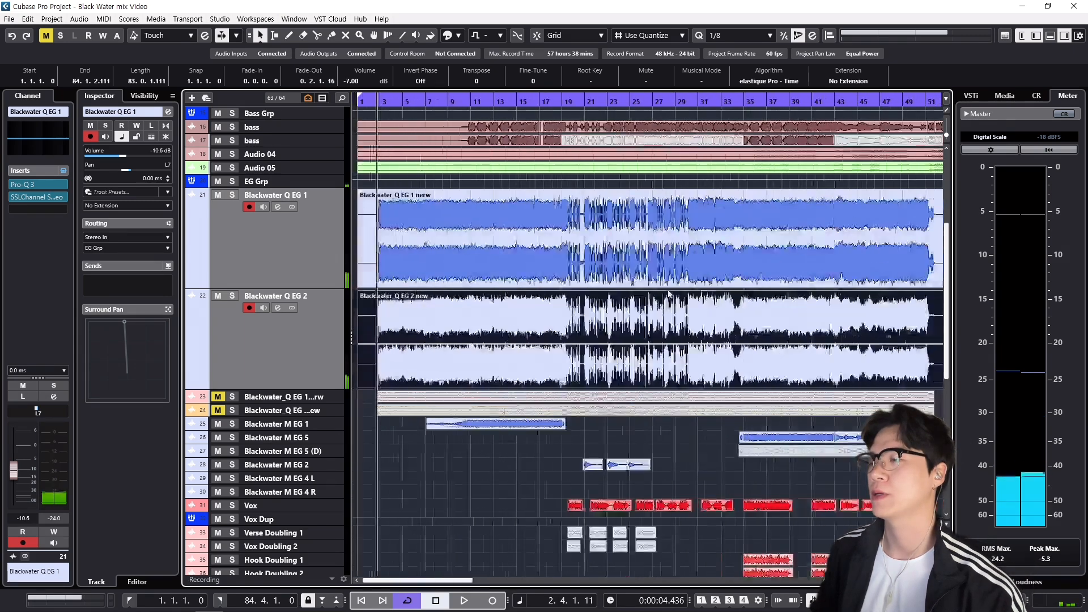
{"action": "scroll", "coordinate": [669, 289], "scroll_direction": "down", "scroll_amount": 2}
{"action": "scroll", "coordinate": [663, 226], "scroll_direction": "down", "scroll_amount": 1}
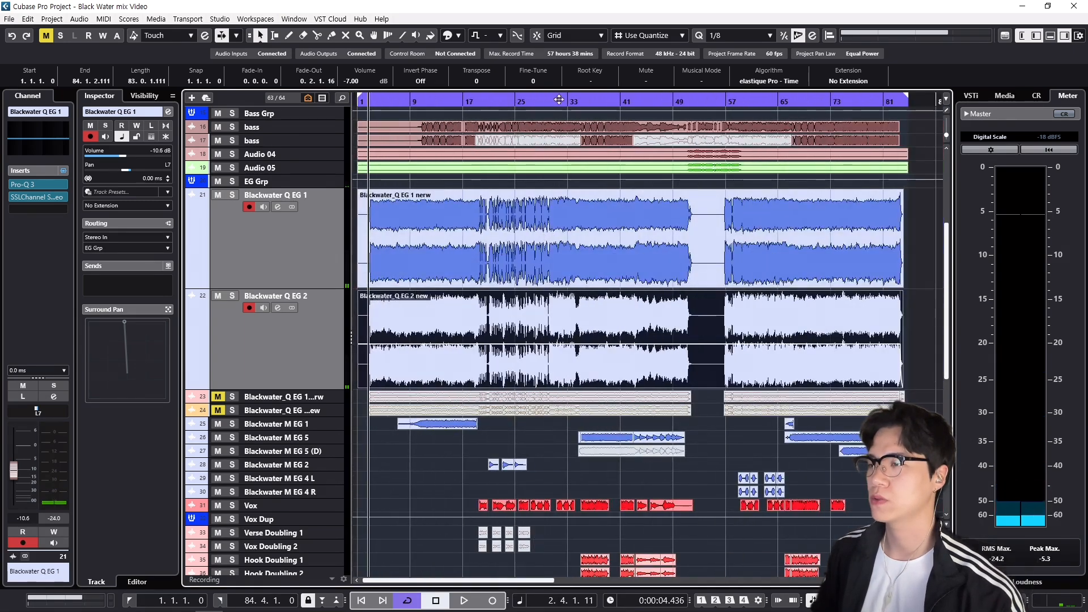
{"action": "left_click", "coordinate": [663, 212], "text": "shift"}
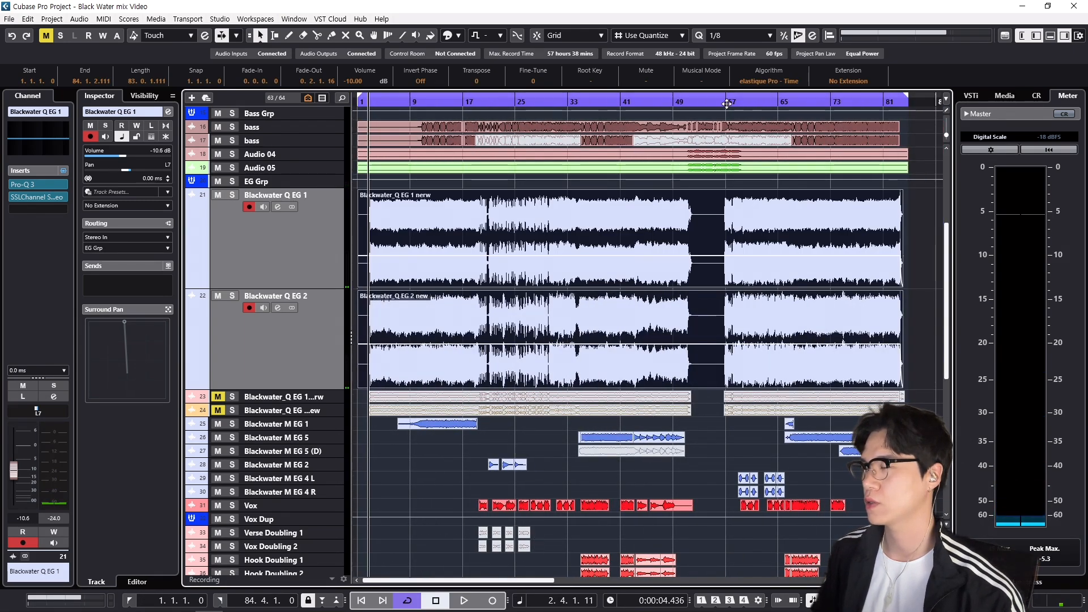
{"action": "left_click_drag", "start_coordinate": [728, 102], "coordinate": [474, 125]}
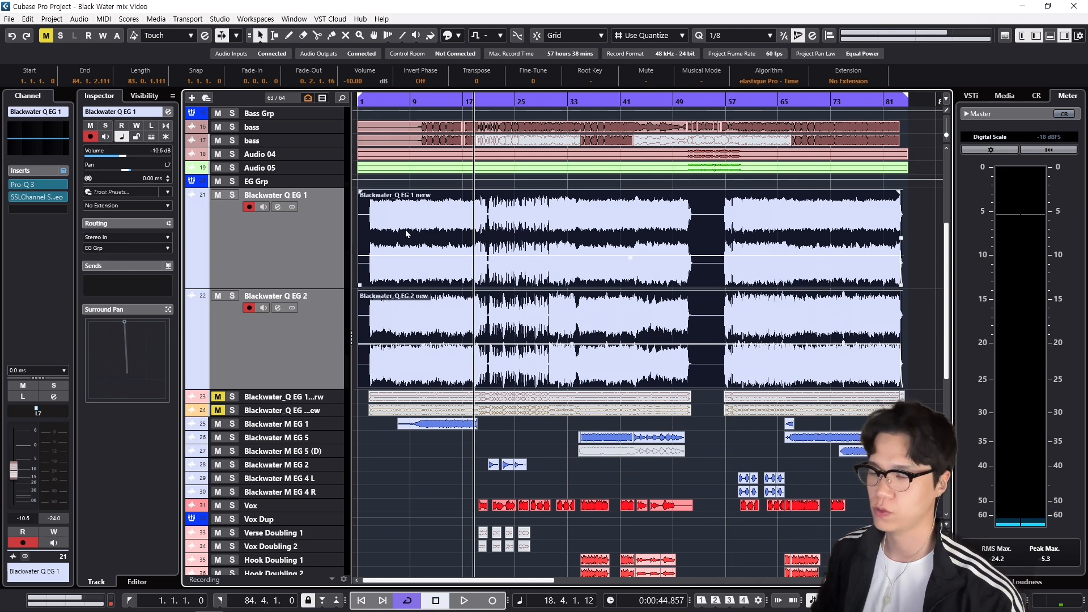
{"action": "key", "text": "z"}
{"action": "key", "text": "z"}
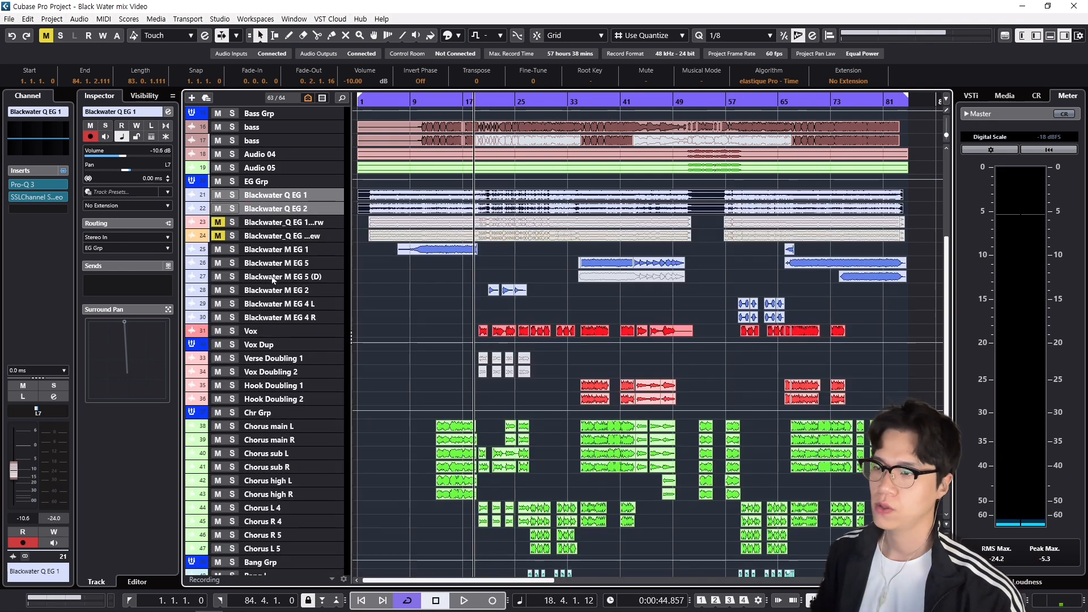
Step: Solo Blackwater M EG 1 and audition it from about bar 10, enlarging its waveform temporarily
{"action": "left_click", "coordinate": [342, 250]}
{"action": "left_click_drag", "start_coordinate": [435, 102], "coordinate": [421, 104]}
{"action": "key", "text": "s"}
{"action": "key", "text": "h"}
{"action": "key", "text": "h"}
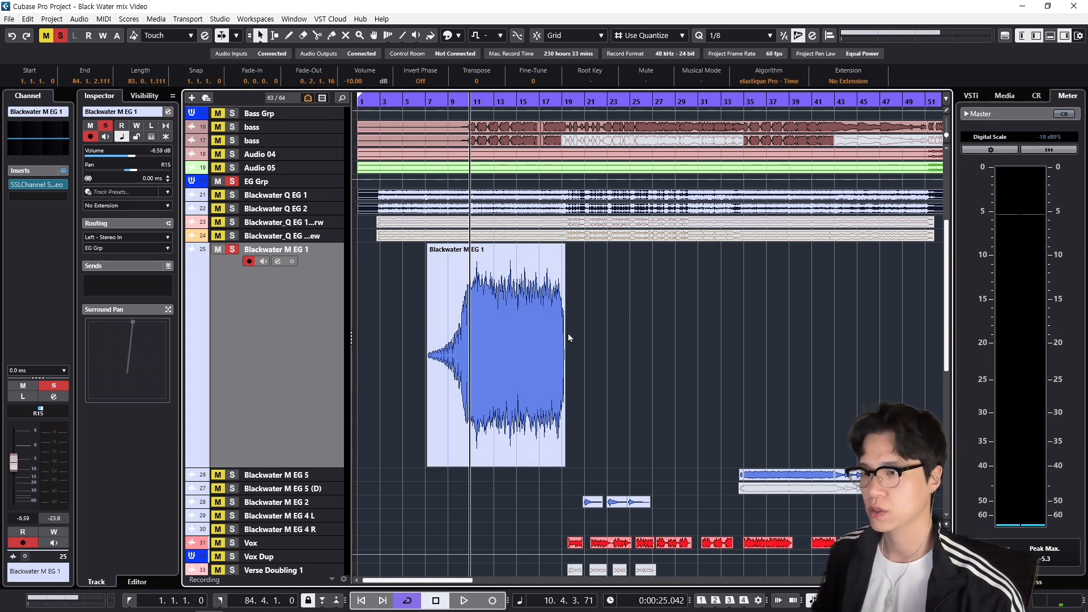
{"action": "key", "text": "space"}
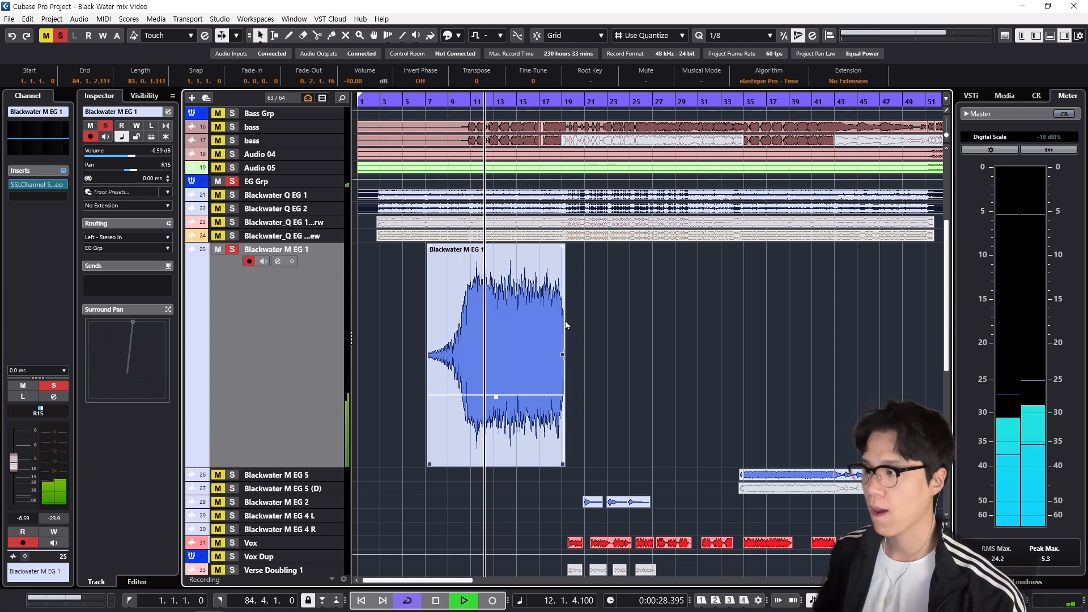
{"action": "key", "text": "z"}
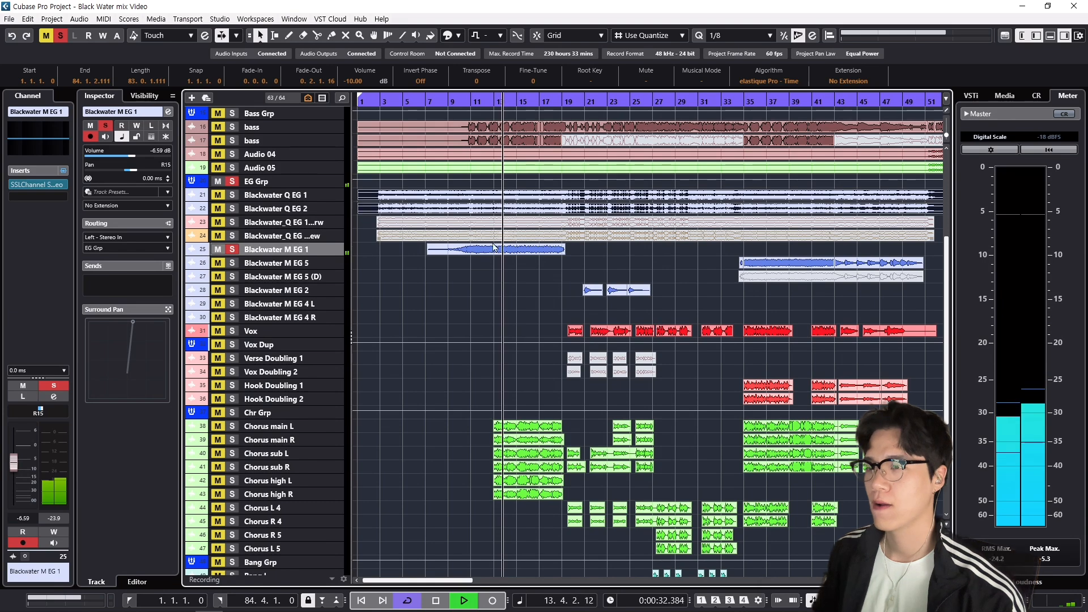
{"action": "key", "text": "space"}
Step: Inspect the SSLChannel on Blackwater M EG 1, compare playback with the insert bypassed and active, and unsolo the track
{"action": "left_click", "coordinate": [52, 184]}
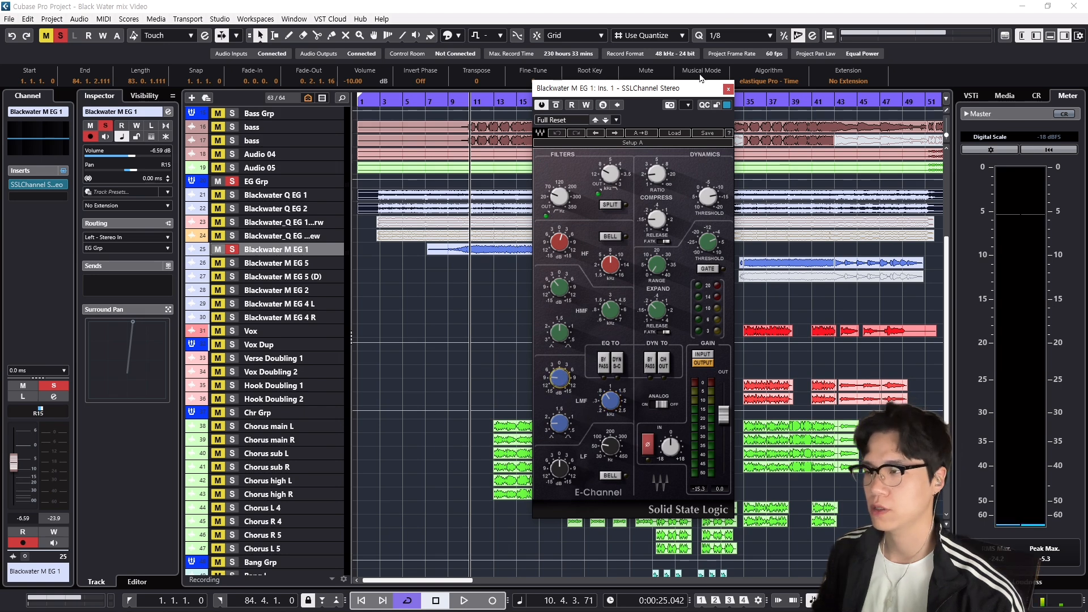
{"action": "left_click", "coordinate": [728, 89]}
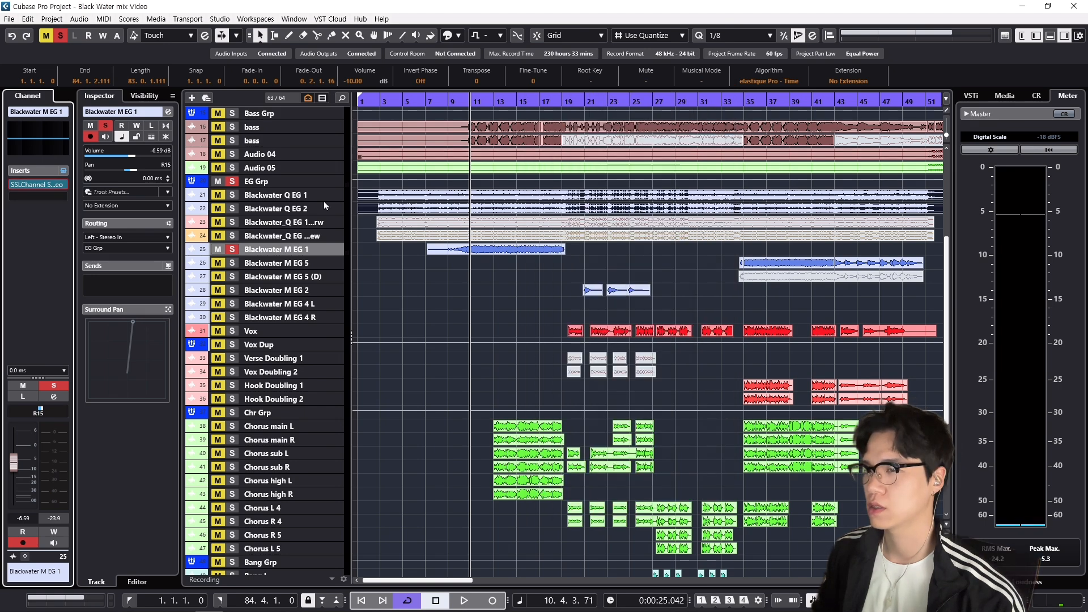
{"action": "left_click", "coordinate": [15, 185]}
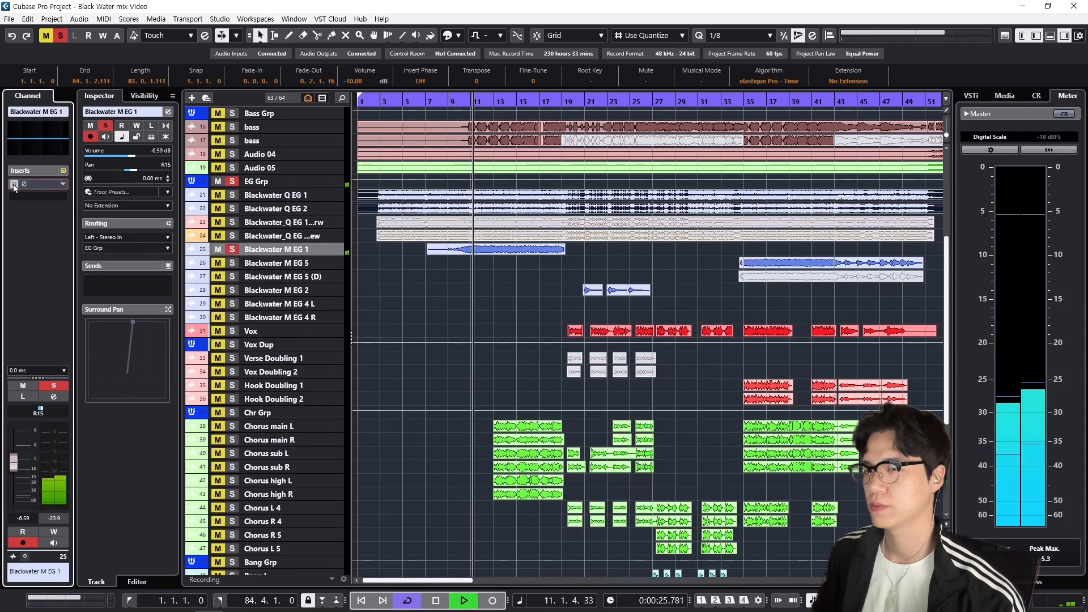
{"action": "left_click", "coordinate": [14, 186]}
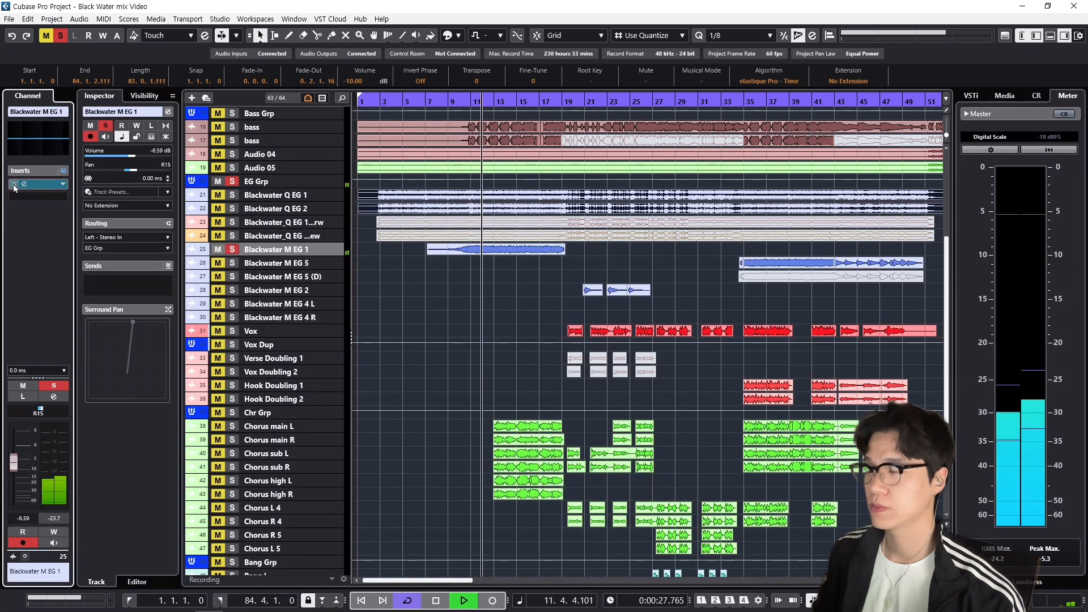
{"action": "left_click", "coordinate": [63, 172]}
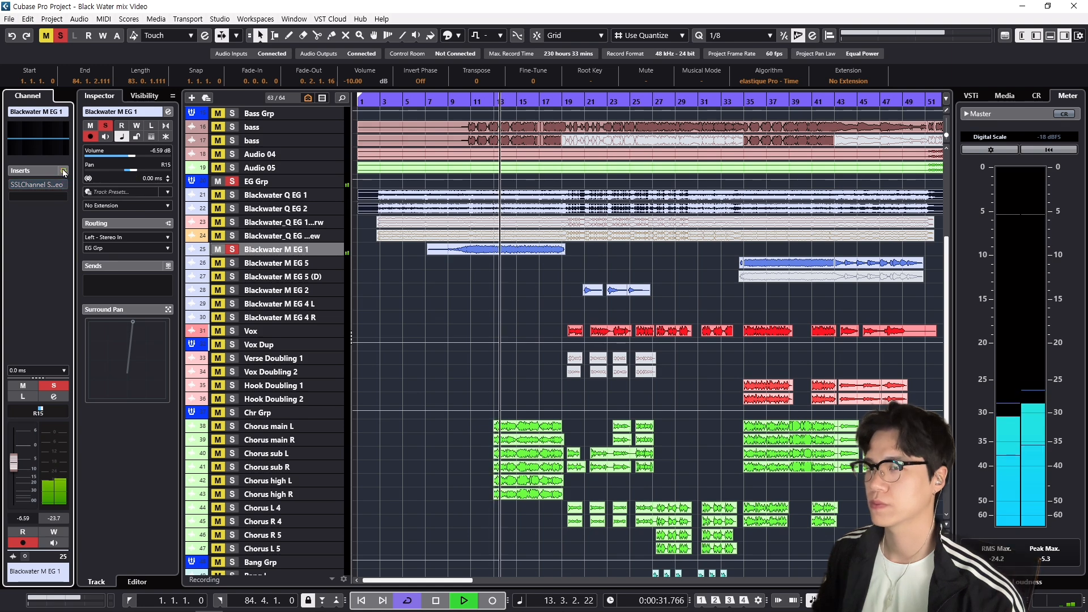
{"action": "left_click", "coordinate": [63, 172]}
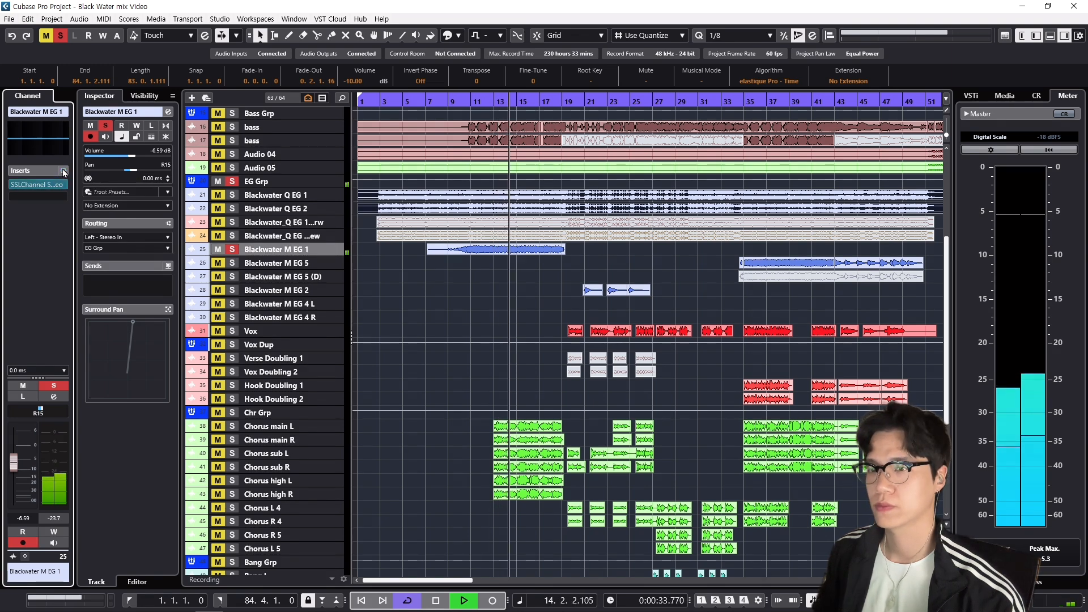
{"action": "key", "text": "space"}
{"action": "key", "text": "s"}
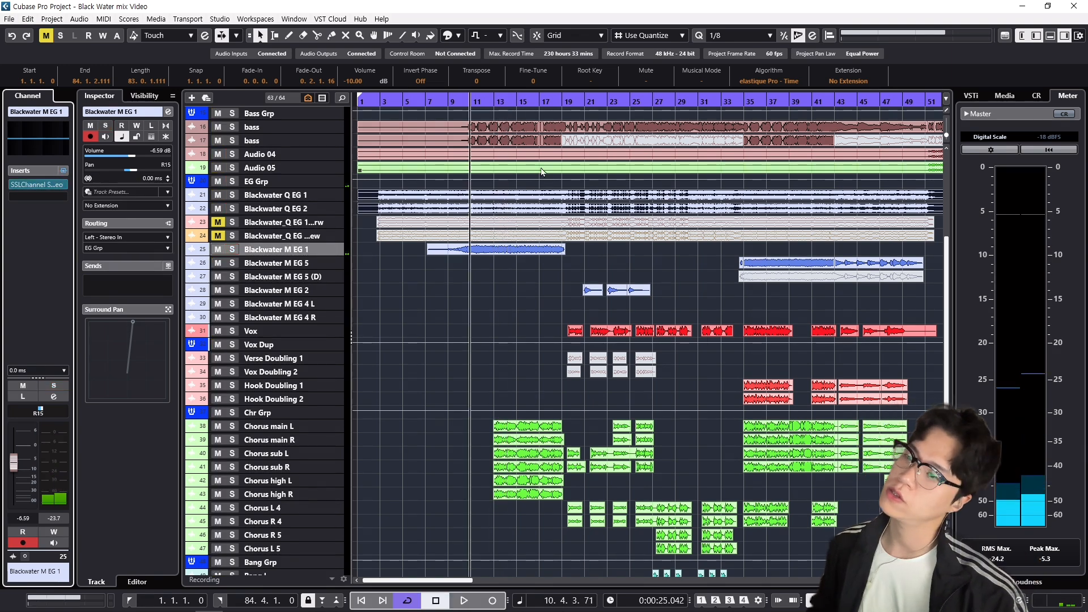
{"action": "key", "text": "z"}
{"action": "key", "text": "z"}
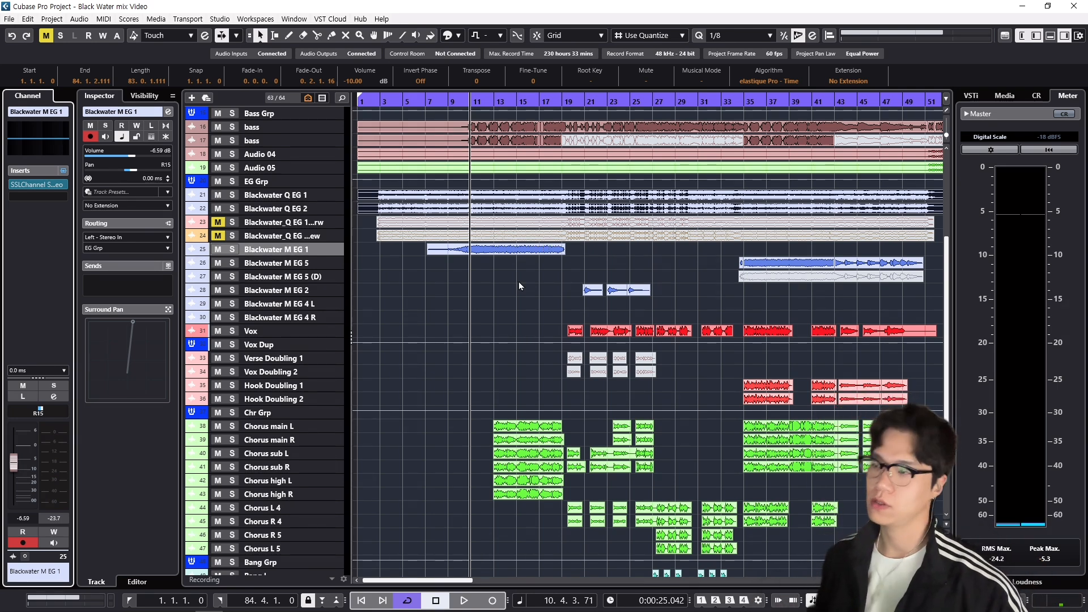
Step: Audition Blackwater M EG 5 soloed from about bar 36 while checking its SSLChannel settings, and end the solo
{"action": "scroll", "coordinate": [513, 280], "scroll_direction": "right", "scroll_amount": 5}
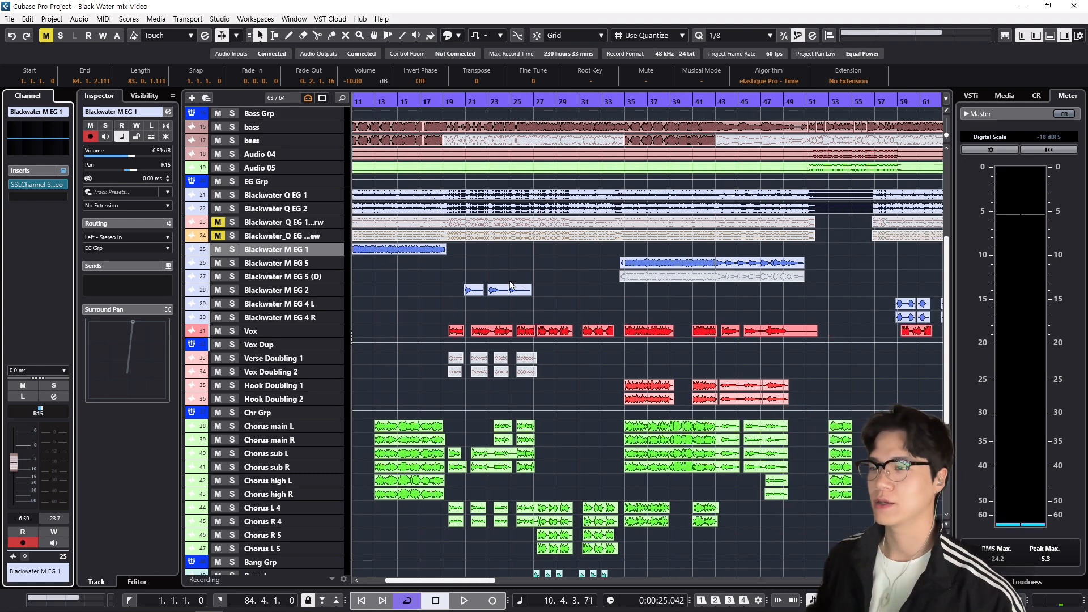
{"action": "left_click", "coordinate": [644, 103]}
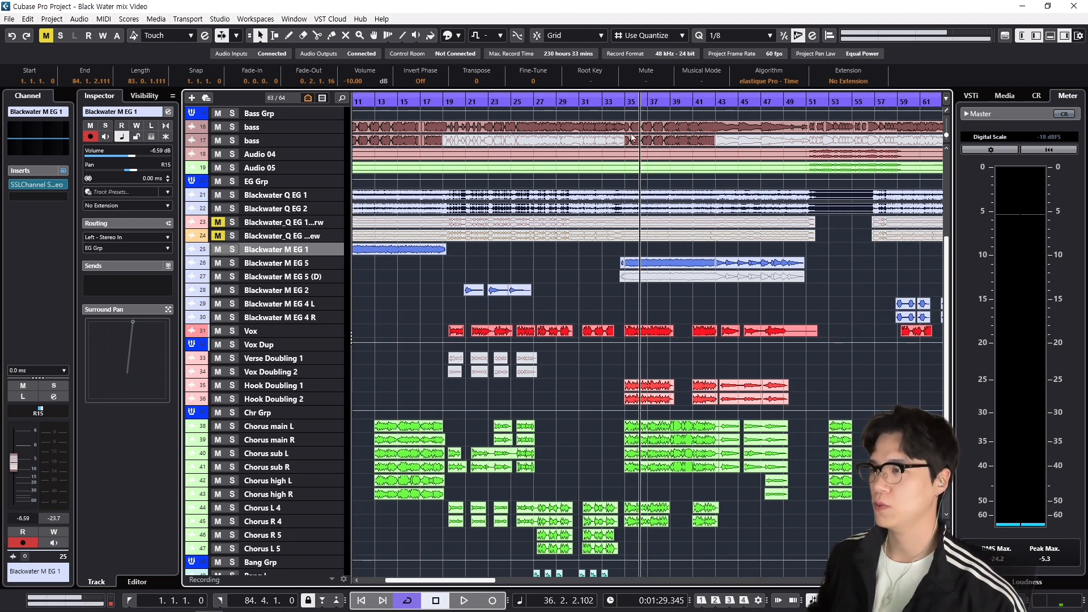
{"action": "left_click", "coordinate": [338, 264]}
{"action": "key", "text": "Escape"}
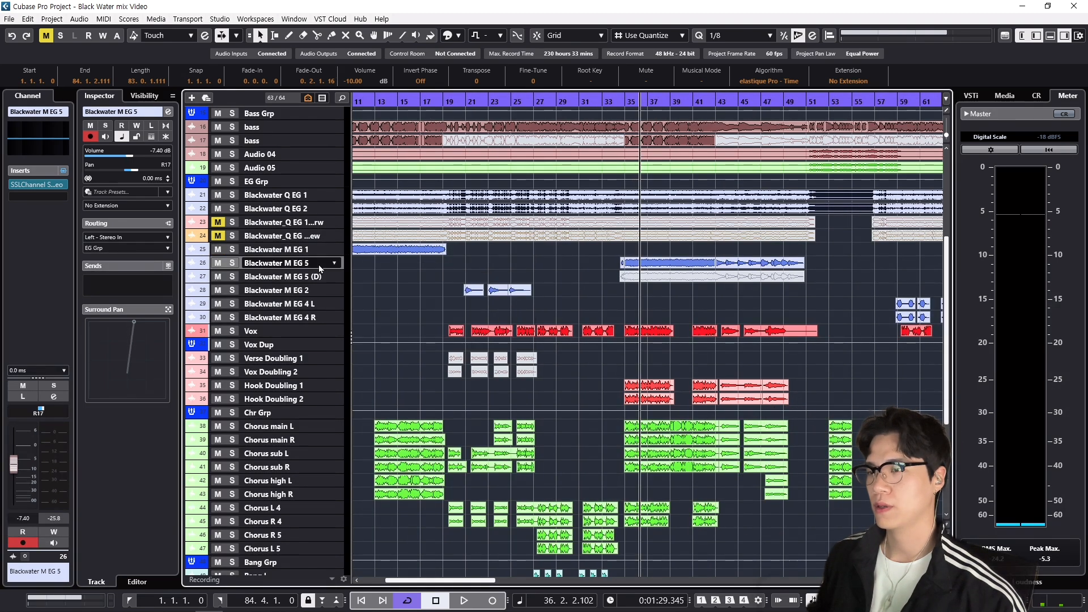
{"action": "key", "text": "s"}
{"action": "key", "text": "space"}
{"action": "left_click", "coordinate": [38, 186]}
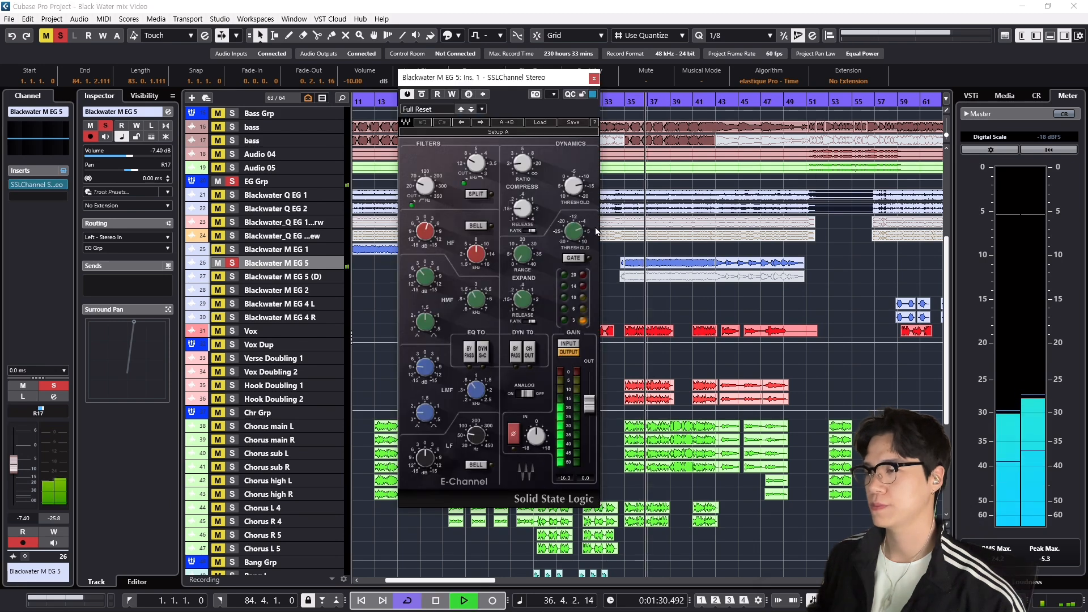
{"action": "key", "text": "s"}
{"action": "key", "text": "space"}
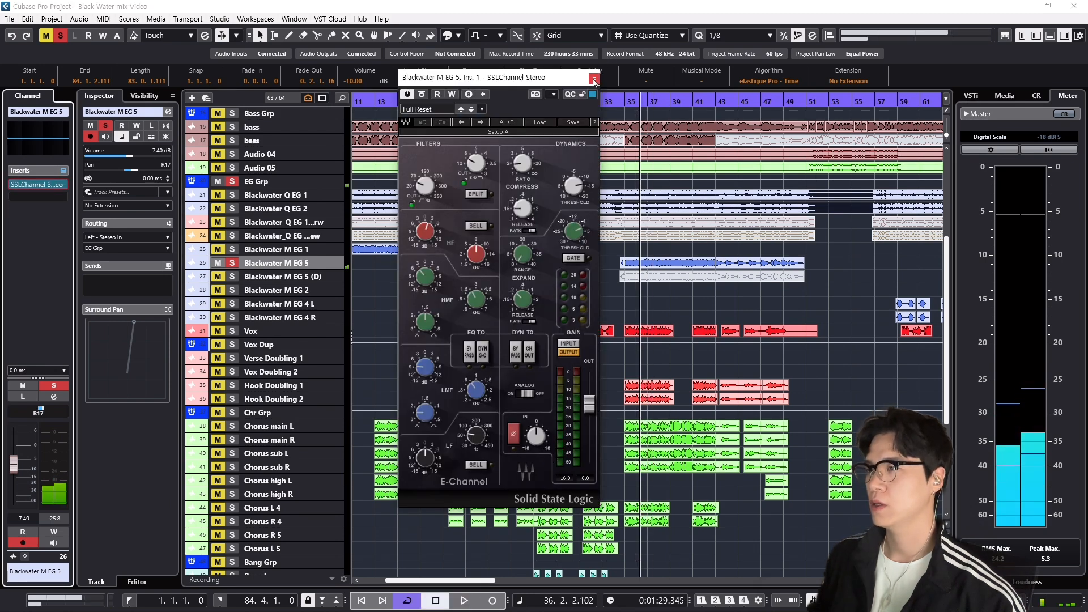
{"action": "left_click", "coordinate": [594, 77]}
Step: Increase the track height of Blackwater M EG 1, M EG 5 and M EG 5 (D) together
{"action": "scroll", "coordinate": [667, 290], "scroll_direction": "right", "scroll_amount": 3}
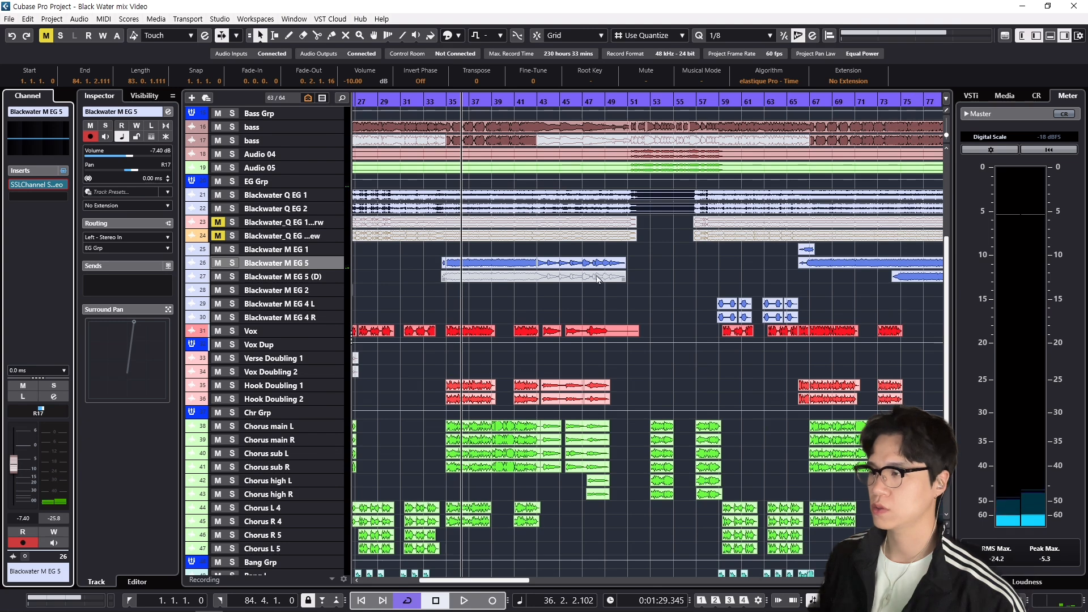
{"action": "scroll", "coordinate": [588, 278], "scroll_direction": "right", "scroll_amount": 3}
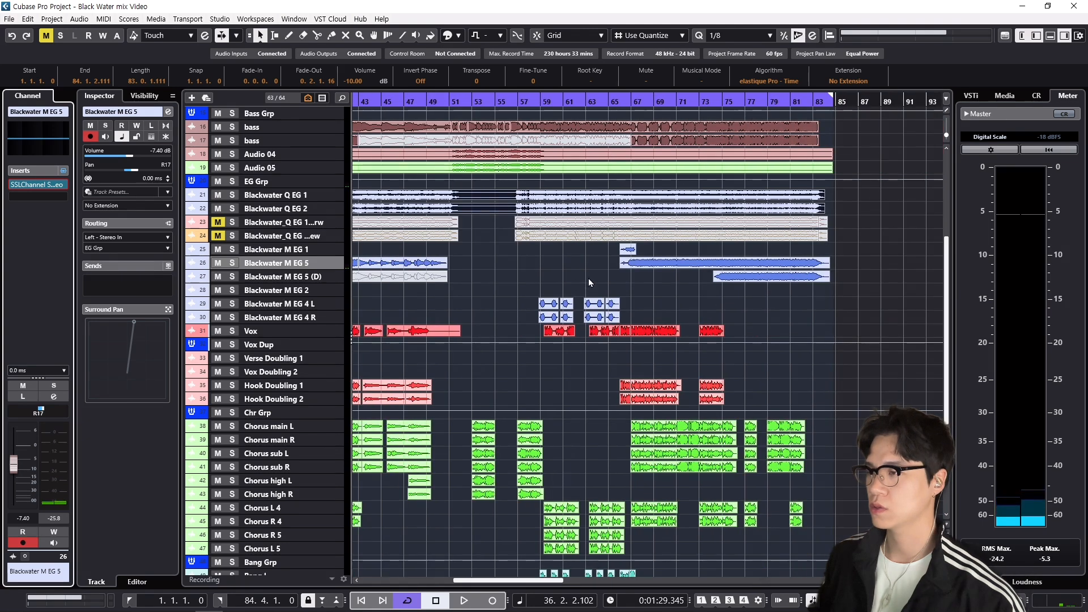
{"action": "left_click", "coordinate": [342, 249]}
{"action": "left_click", "coordinate": [342, 277], "text": "shift"}
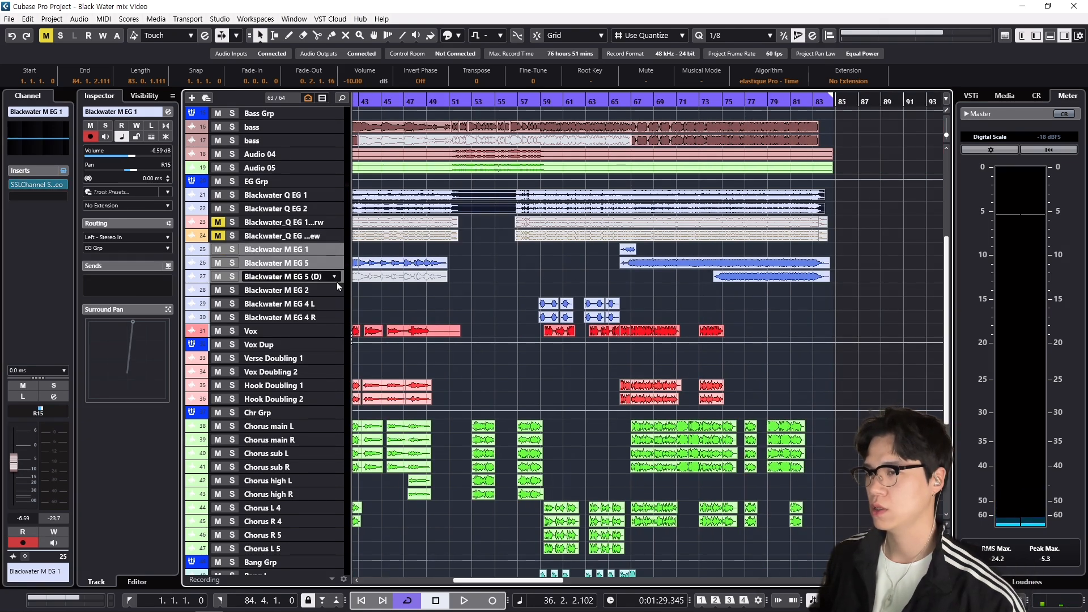
{"action": "left_click_drag", "start_coordinate": [339, 282], "coordinate": [338, 310]}
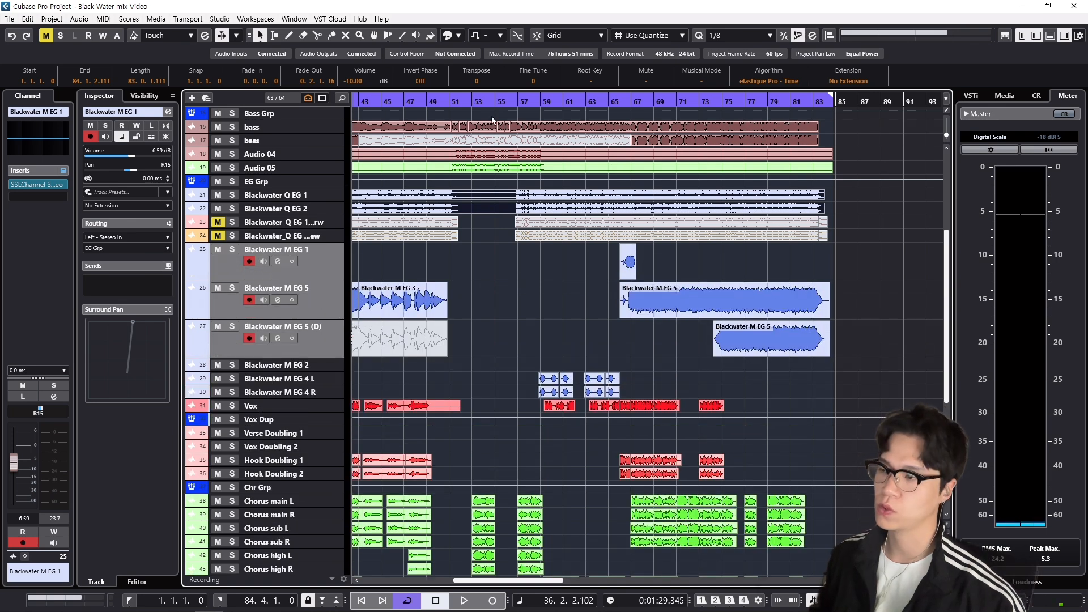
Step: Solo Blackwater M EG 4 L and M EG 4 R together and play them from about bar 58
{"action": "left_click", "coordinate": [539, 102]}
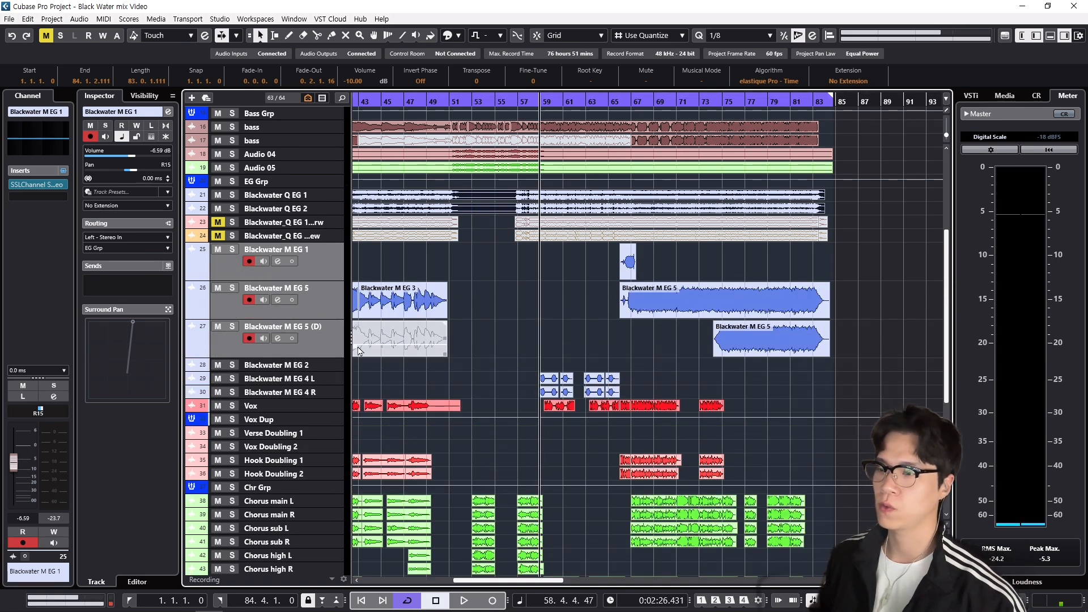
{"action": "left_click", "coordinate": [342, 379]}
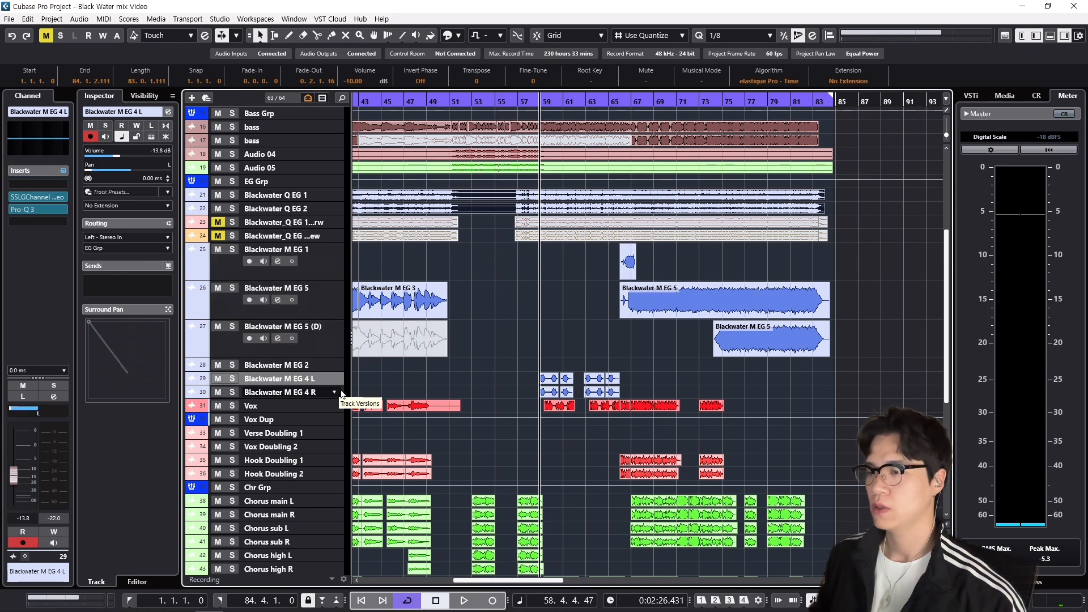
{"action": "left_click", "coordinate": [342, 392], "text": "shift"}
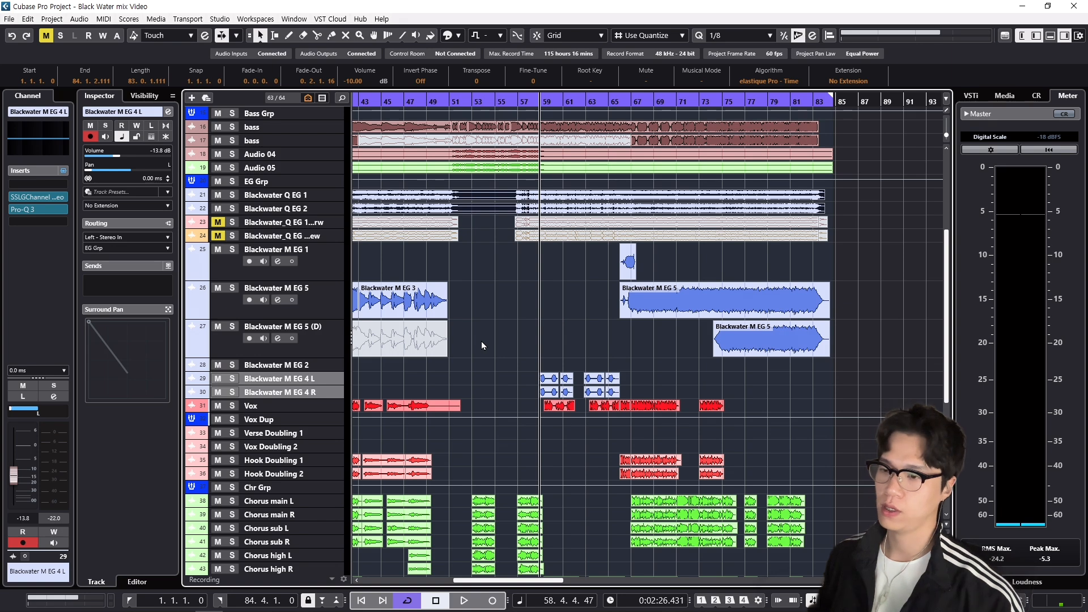
{"action": "key", "text": "s"}
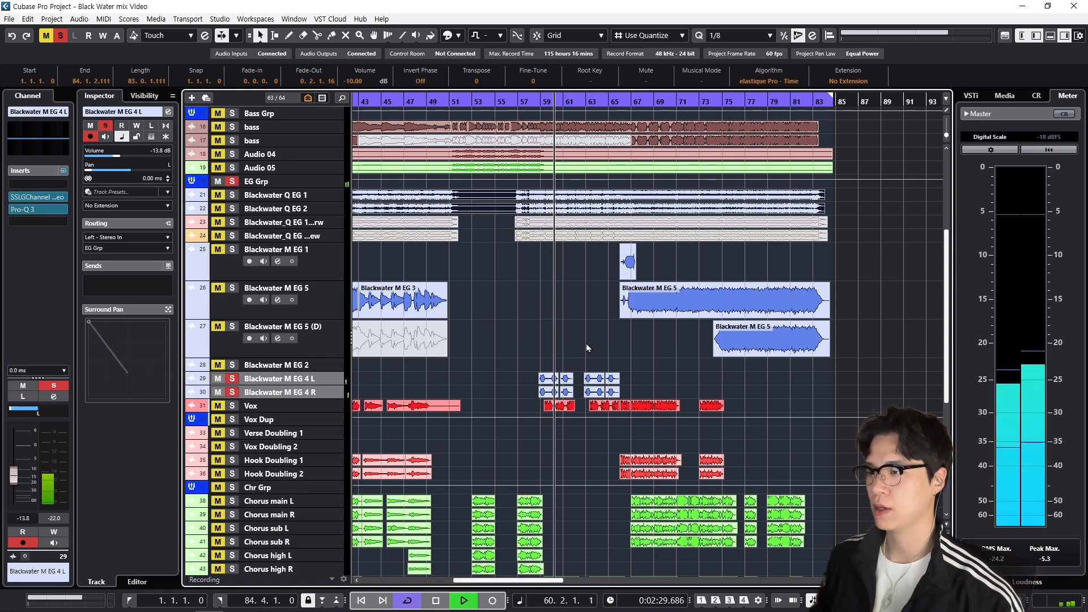
Step: End the solo playback of Blackwater M EG 4 L and M EG 4 R and increase both tracks' height
{"action": "key", "text": "space"}
{"action": "key", "text": "s"}
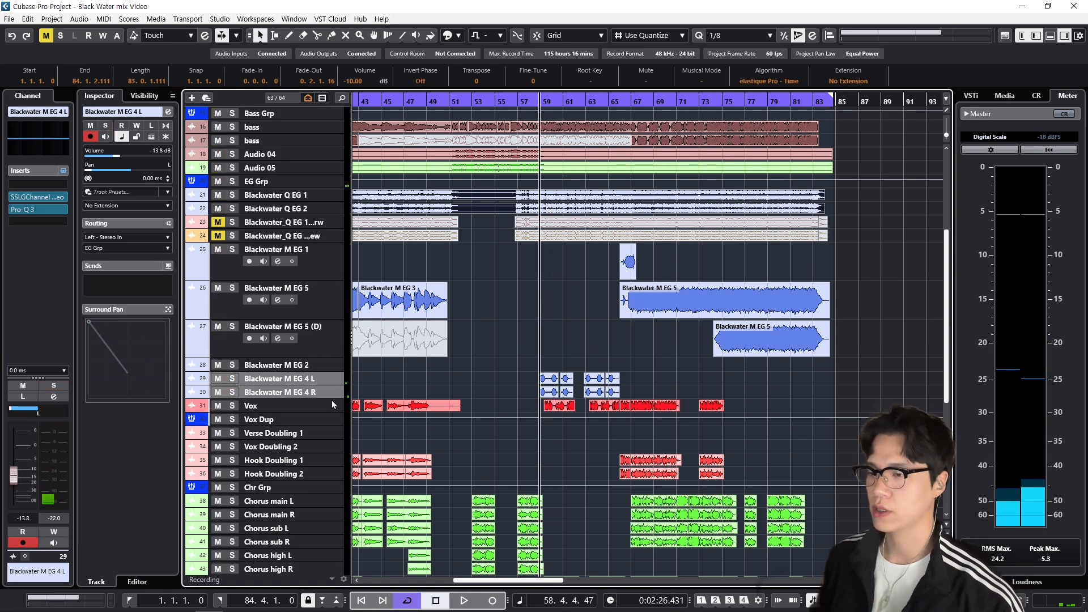
{"action": "left_click", "coordinate": [334, 397], "text": "shift"}
{"action": "left_click_drag", "start_coordinate": [335, 398], "coordinate": [340, 461]}
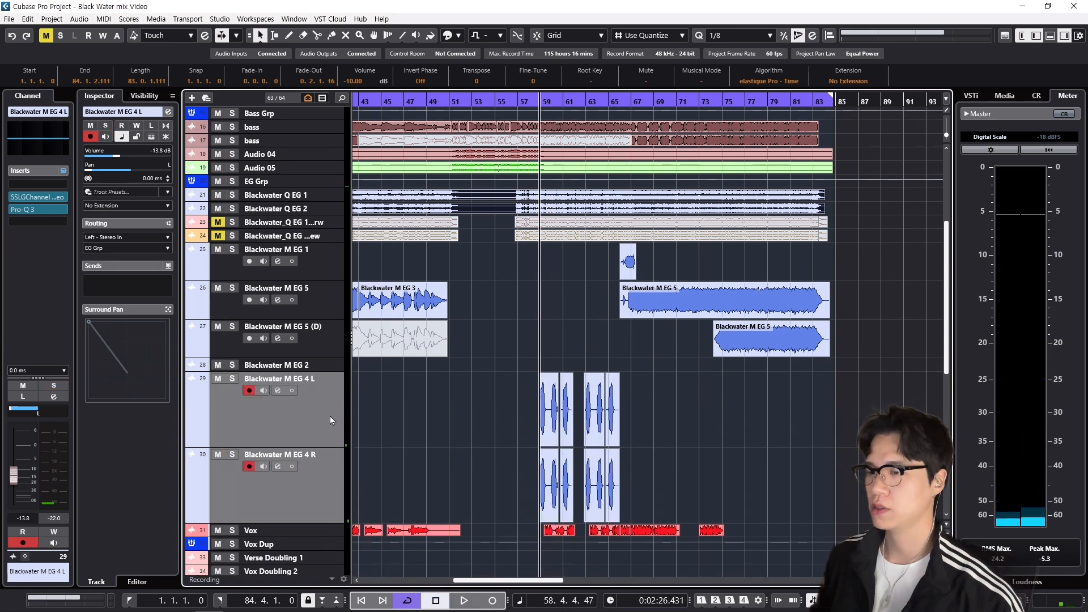
Step: Audition only Blackwater M EG 4 L in solo from about bar 58, and end the solo
{"action": "left_click", "coordinate": [331, 417]}
{"action": "key", "text": "s"}
{"action": "key", "text": "space"}
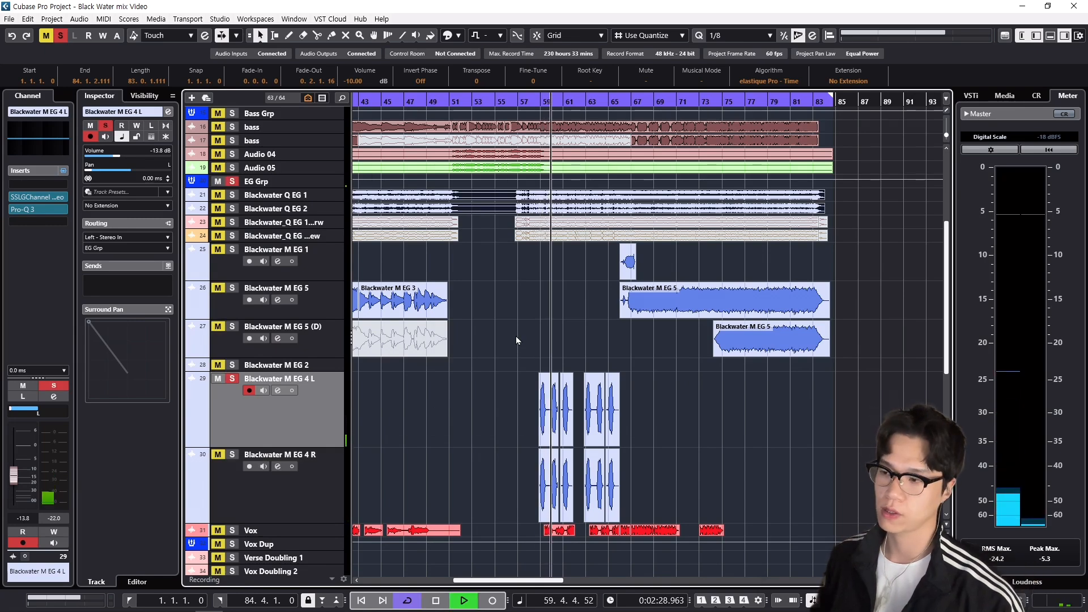
{"action": "key", "text": "space"}
{"action": "key", "text": "s"}
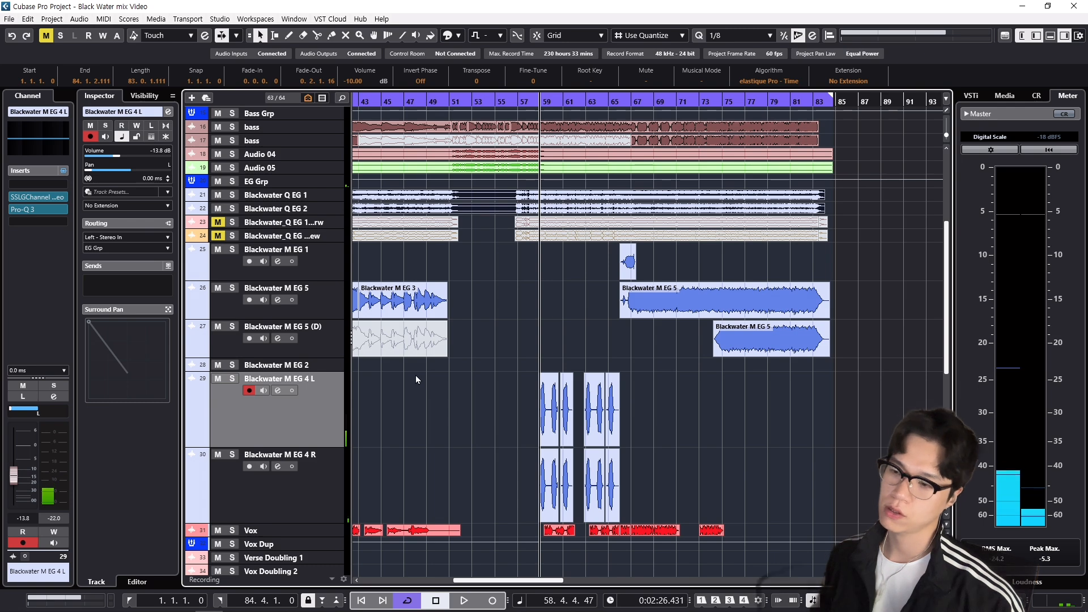
Step: Audition Blackwater M EG 4 L and M EG 4 R soloed together from about bar 58, and end the solo
{"action": "left_click", "coordinate": [337, 491], "text": "ctrl"}
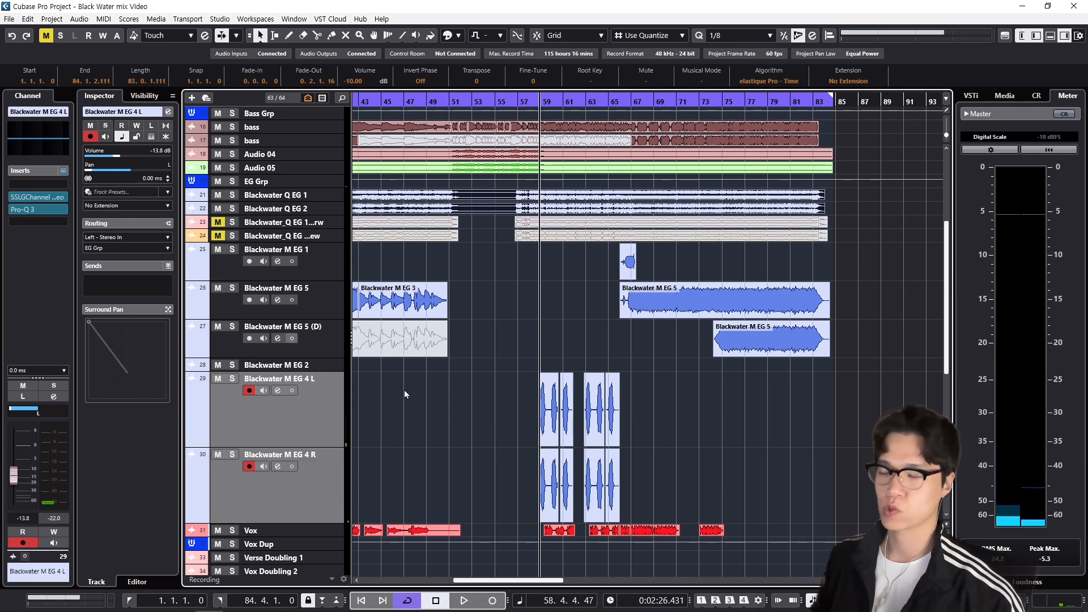
{"action": "key", "text": "s"}
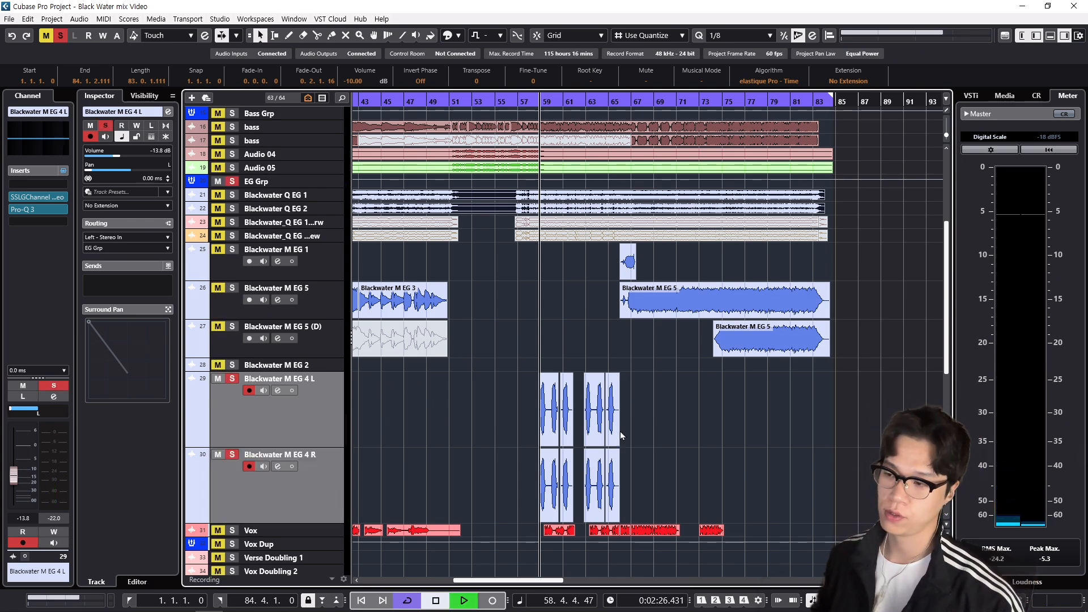
{"action": "key", "text": "space"}
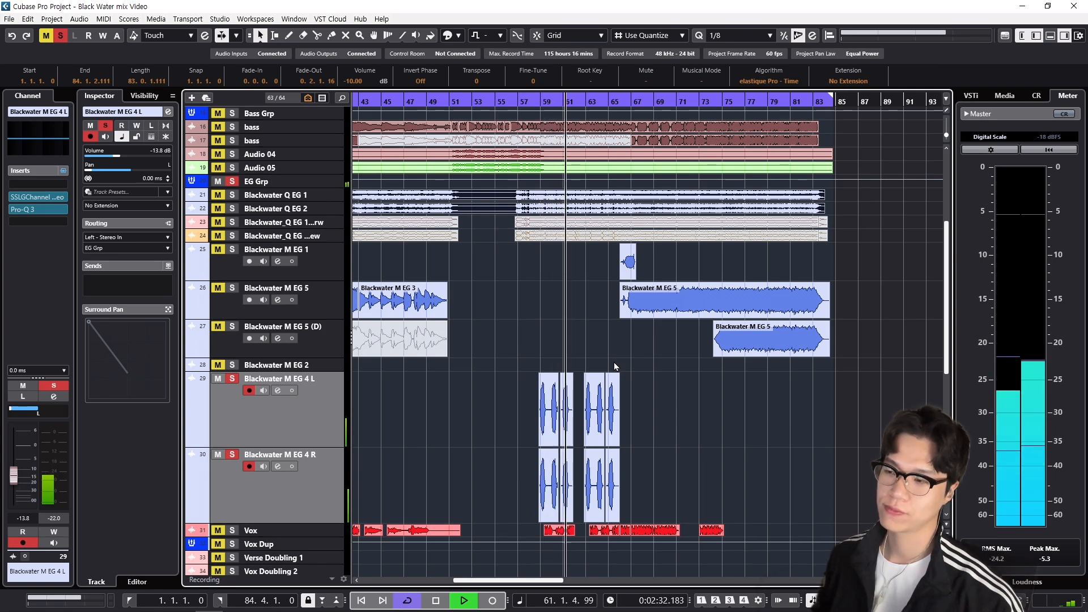
{"action": "key", "text": "space"}
{"action": "key", "text": "s"}
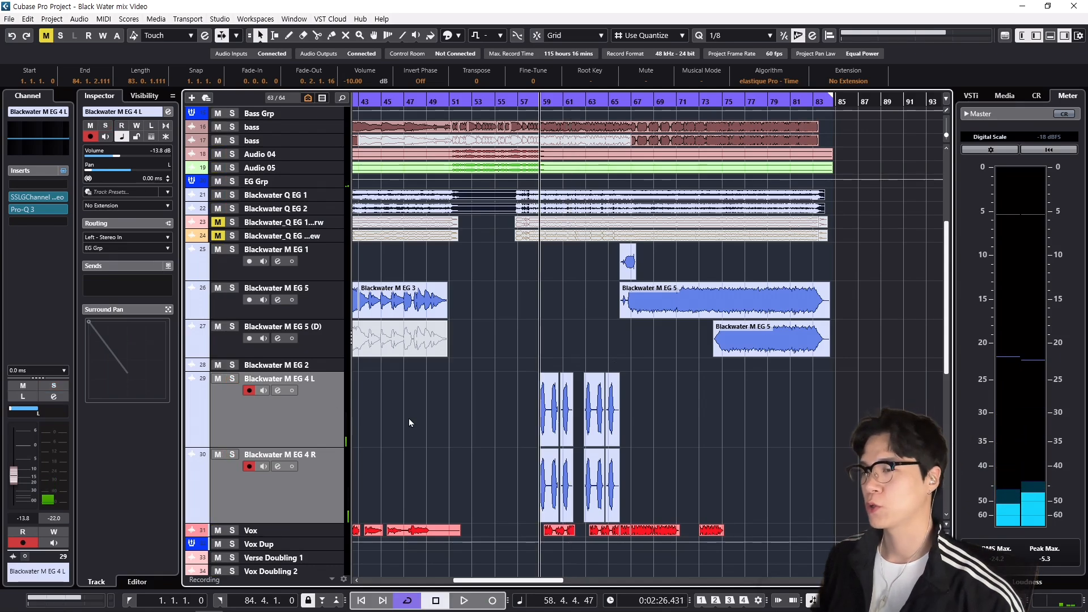
Step: Compare the channel settings and inserts of Blackwater M EG 4 L and M EG 4 R
{"action": "scroll", "coordinate": [580, 349], "scroll_direction": "down", "scroll_amount": 5}
{"action": "scroll", "coordinate": [583, 339], "scroll_direction": "up", "scroll_amount": 5}
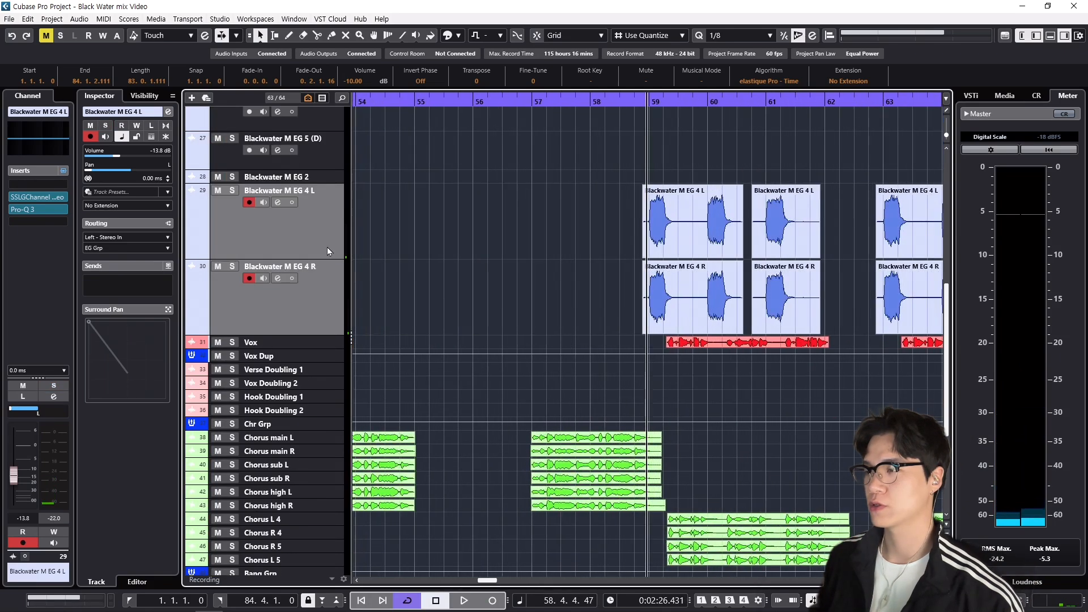
{"action": "left_click", "coordinate": [323, 247]}
{"action": "left_click", "coordinate": [326, 299]}
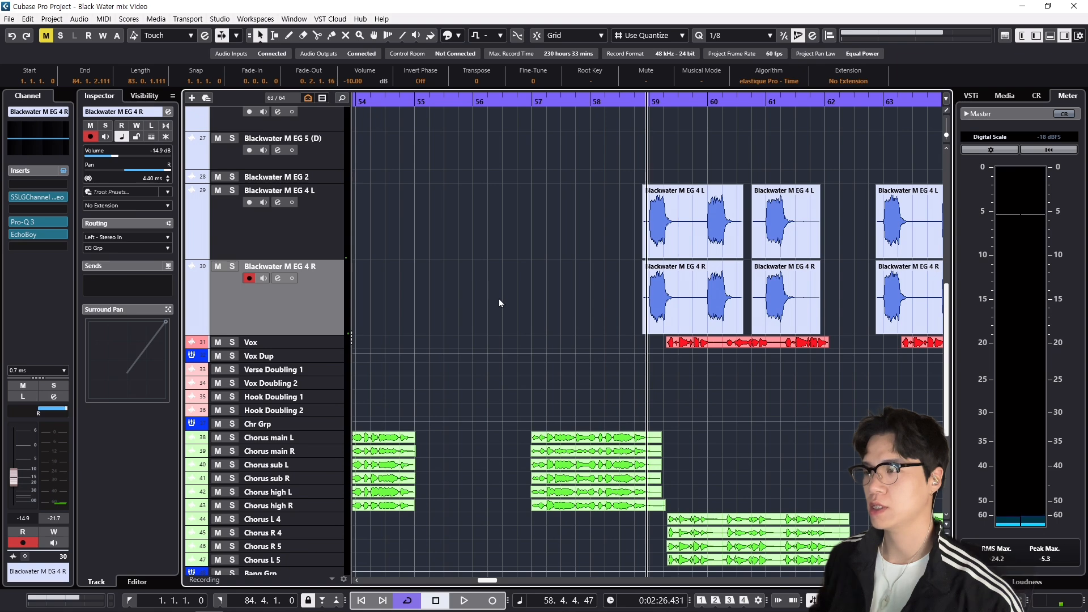
Step: Highlight the Blackwater M EG 4 L and M EG 4 R clips between bars 58 and 66, and clear the selection
{"action": "scroll", "coordinate": [499, 298], "scroll_direction": "right", "scroll_amount": 2}
{"action": "left_click", "coordinate": [566, 307]}
{"action": "left_click", "coordinate": [588, 250]}
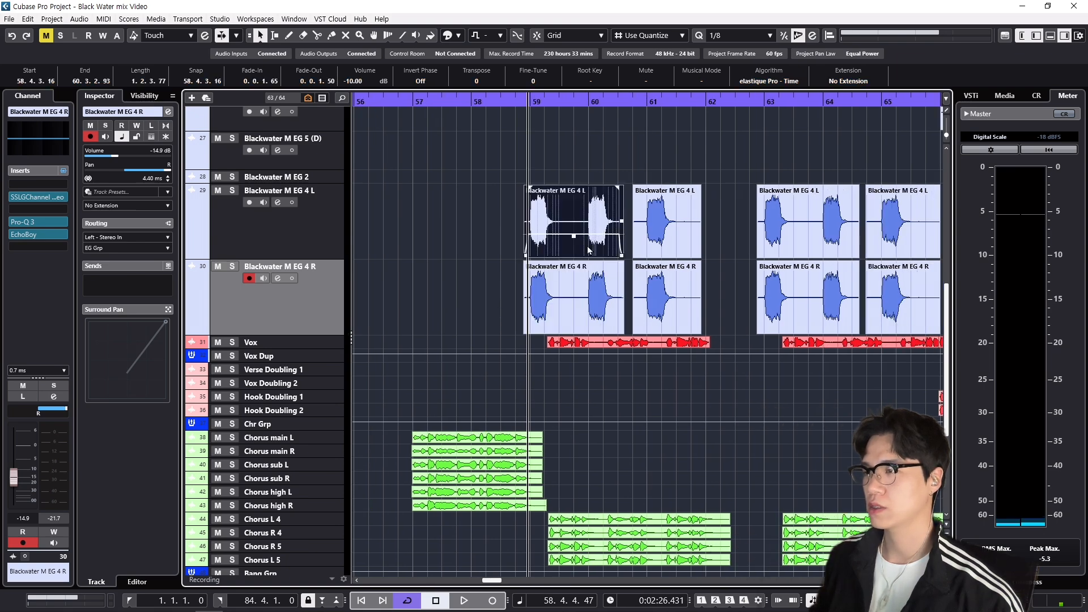
{"action": "left_click", "coordinate": [685, 221], "text": "shift"}
{"action": "left_click", "coordinate": [811, 221], "text": "shift"}
{"action": "left_click", "coordinate": [916, 220], "text": "shift"}
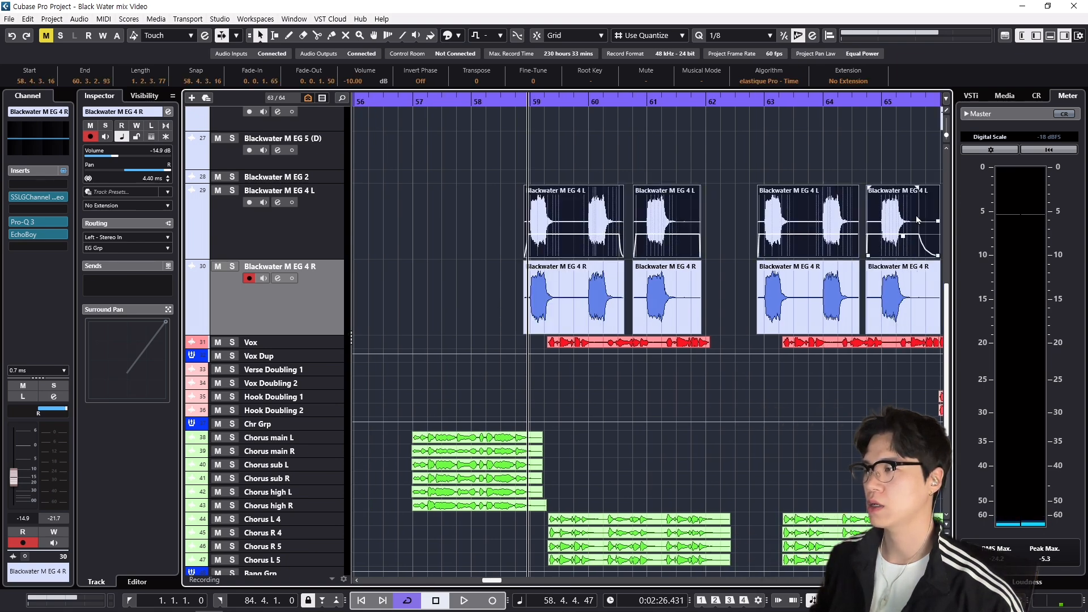
{"action": "scroll", "coordinate": [437, 300], "scroll_direction": "right", "scroll_amount": 2}
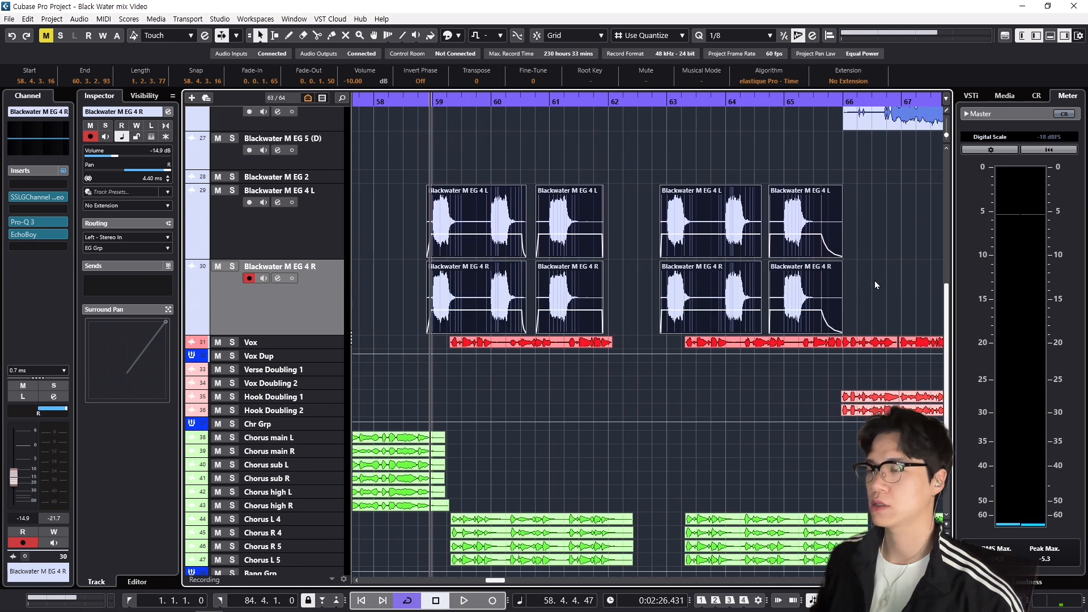
{"action": "left_click", "coordinate": [876, 280]}
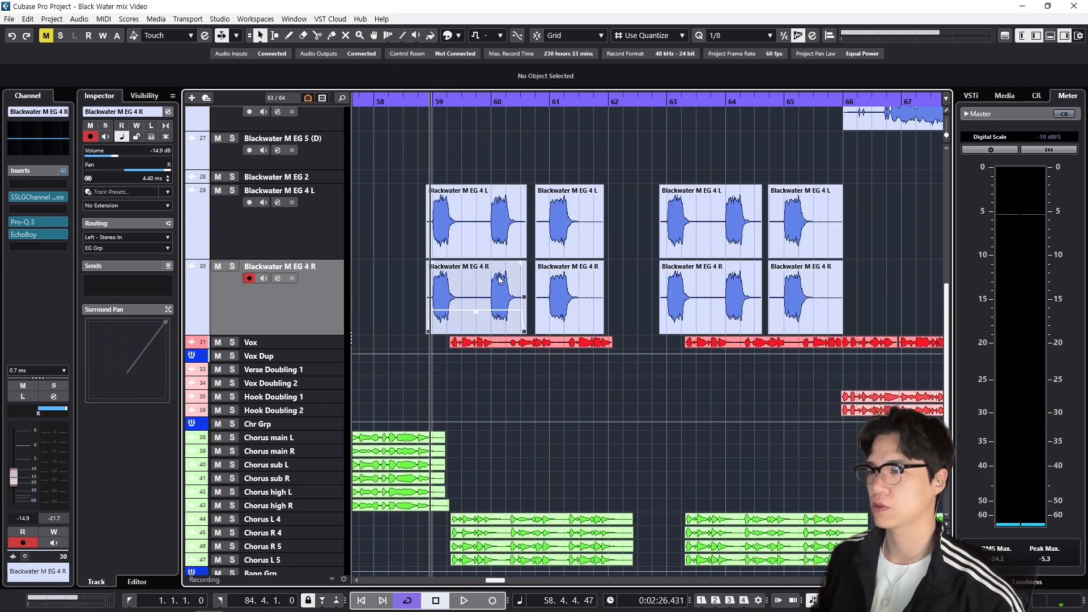
Step: Compare the first M EG 4 L and M EG 4 R clips up close near bar 59 and inspect EchoBoy on M EG 4 R
{"action": "left_click", "coordinate": [474, 244]}
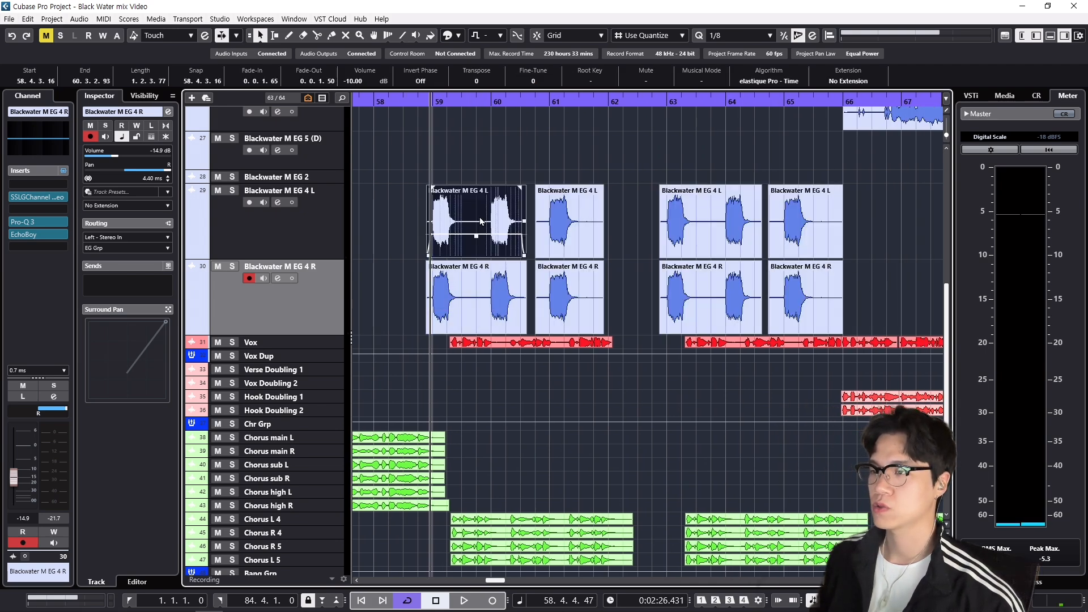
{"action": "left_click", "coordinate": [483, 299]}
{"action": "key", "text": "h"}
{"action": "key", "text": "h"}
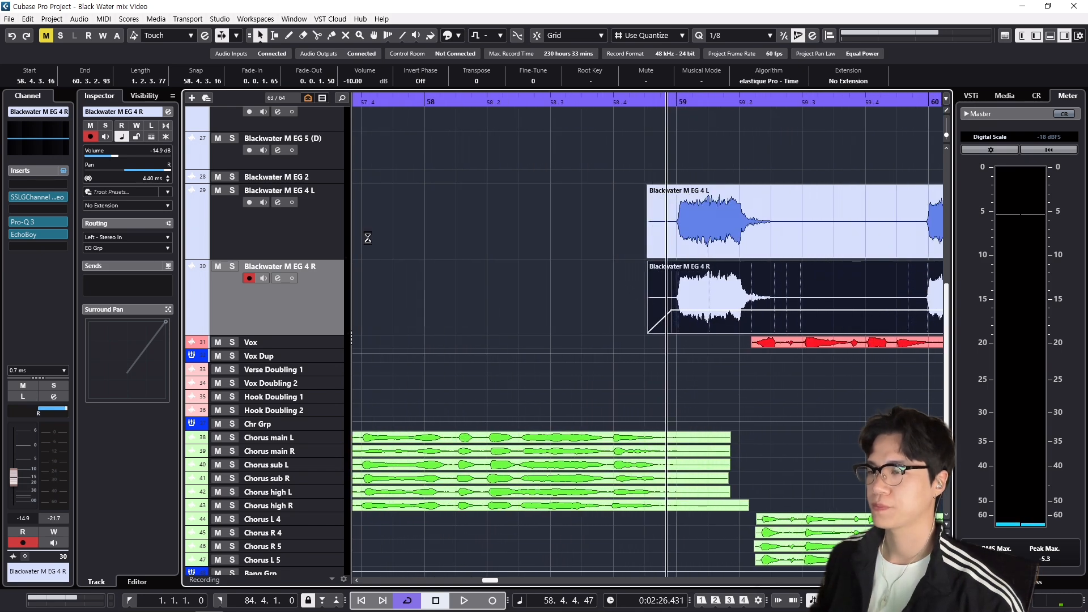
{"action": "left_click", "coordinate": [34, 235]}
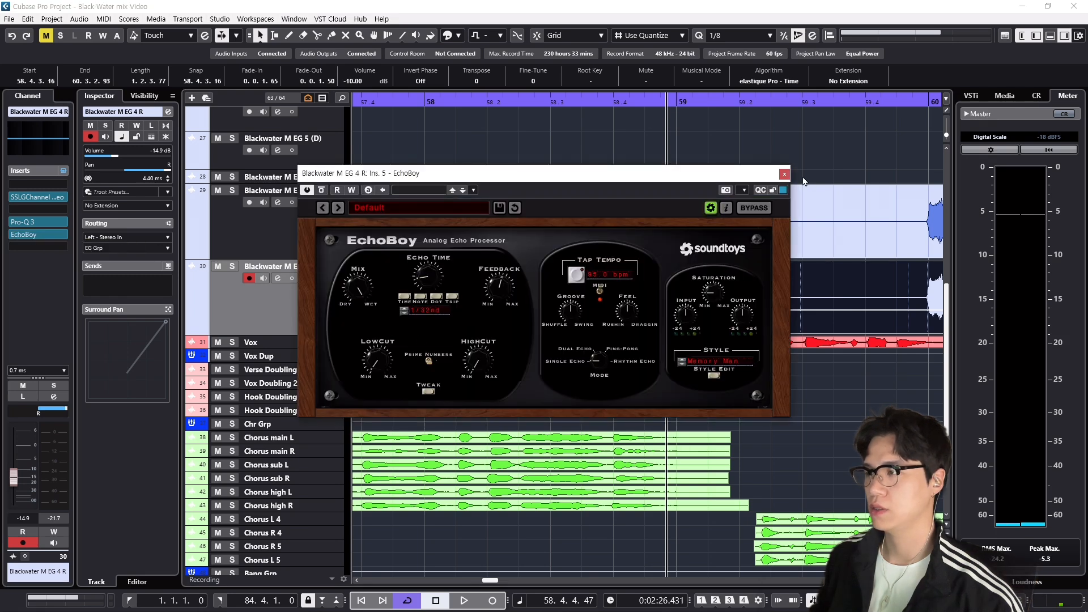
{"action": "left_click", "coordinate": [784, 173]}
Step: Examine the M EG 4 L and M EG 4 R clips around bars 60 and 61, briefly playing the full mix from bar 60.4
{"action": "scroll", "coordinate": [773, 269], "scroll_direction": "right", "scroll_amount": 4}
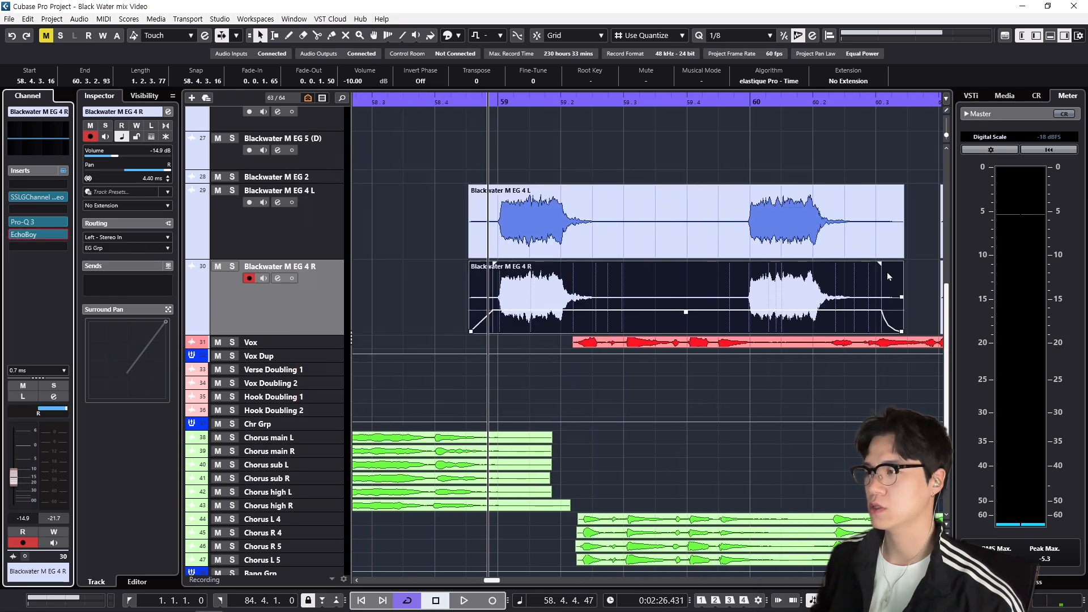
{"action": "left_click", "coordinate": [761, 102]}
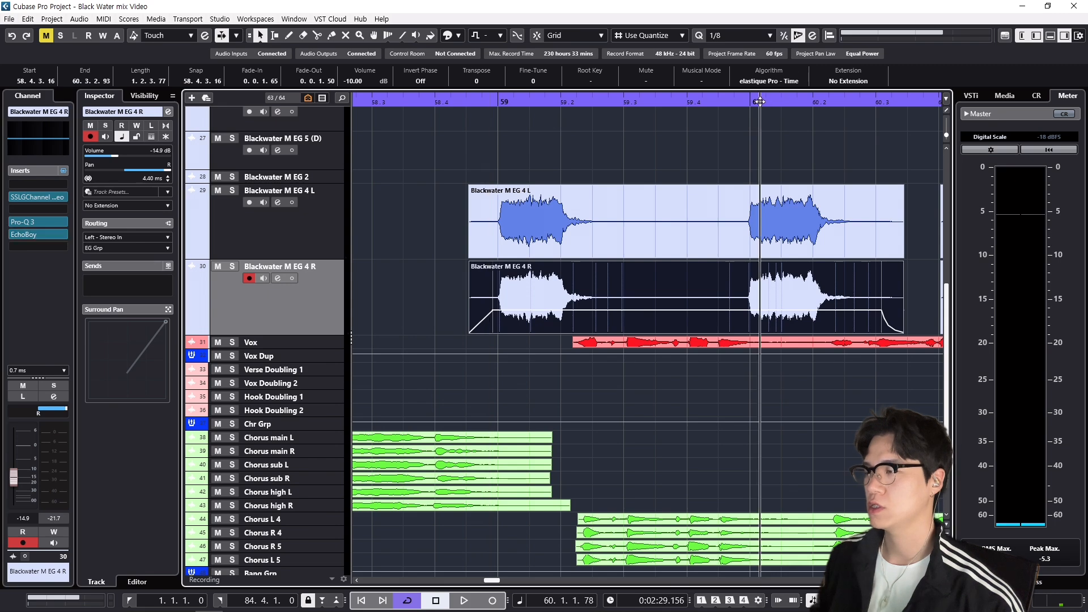
{"action": "scroll", "coordinate": [761, 229], "scroll_direction": "right", "scroll_amount": 3}
{"action": "scroll", "coordinate": [762, 233], "scroll_direction": "right", "scroll_amount": 2}
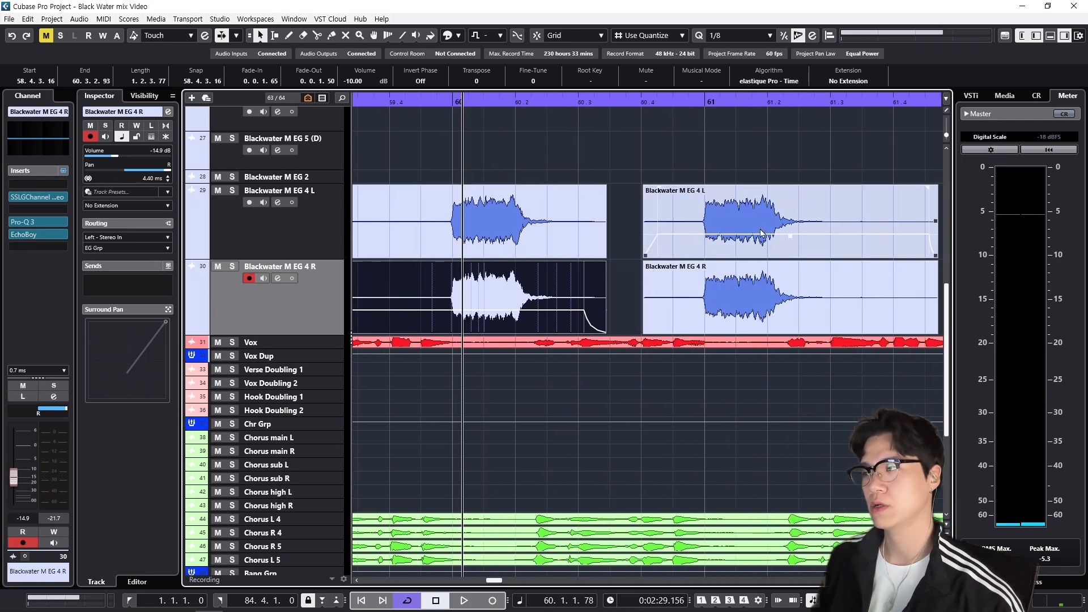
{"action": "left_click", "coordinate": [670, 101]}
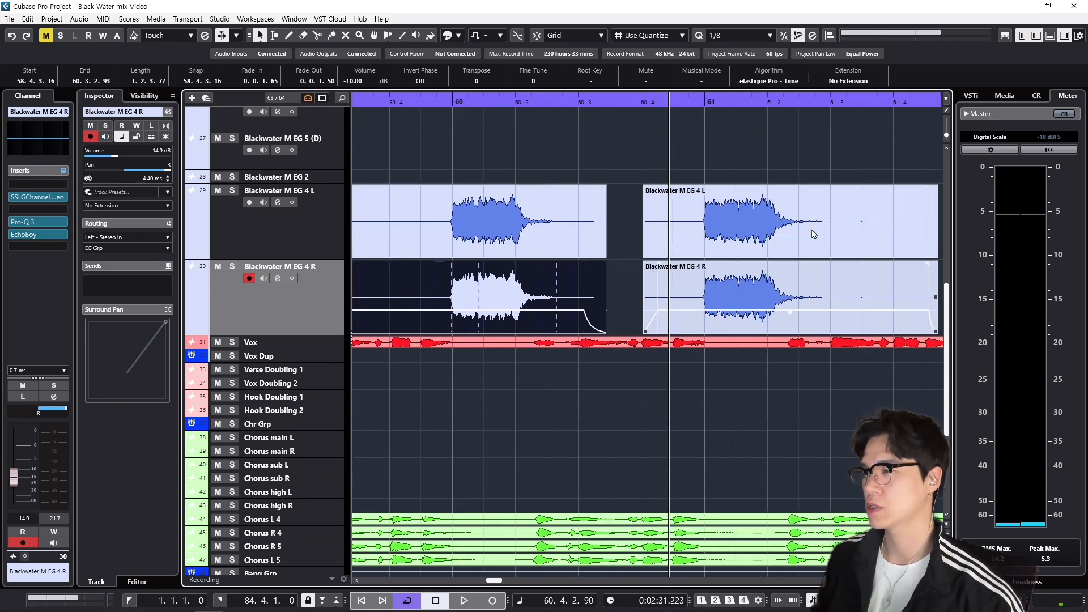
{"action": "key", "text": "space"}
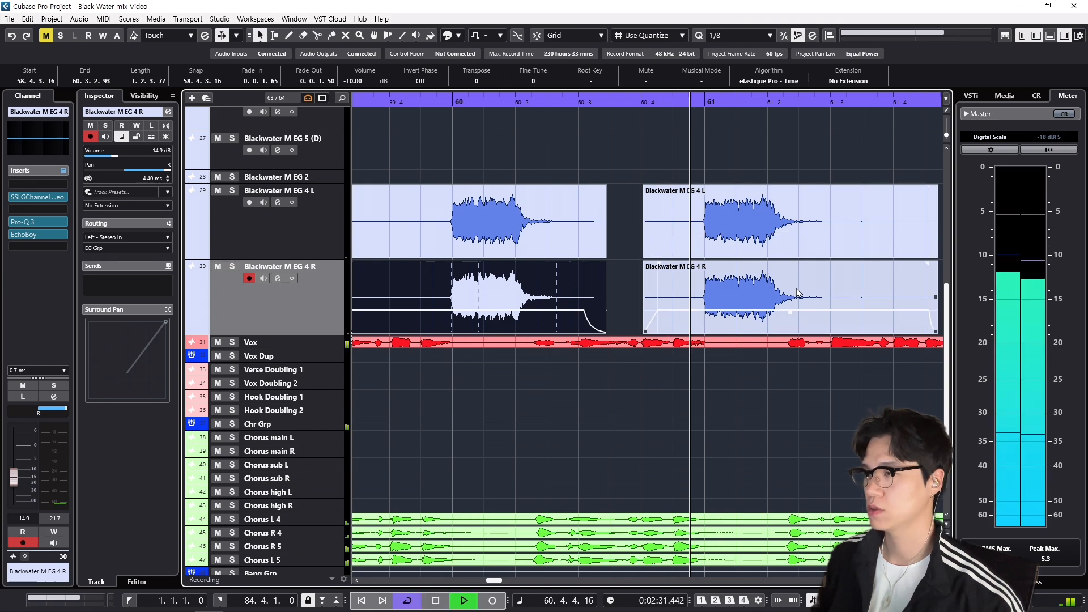
{"action": "key", "text": "space"}
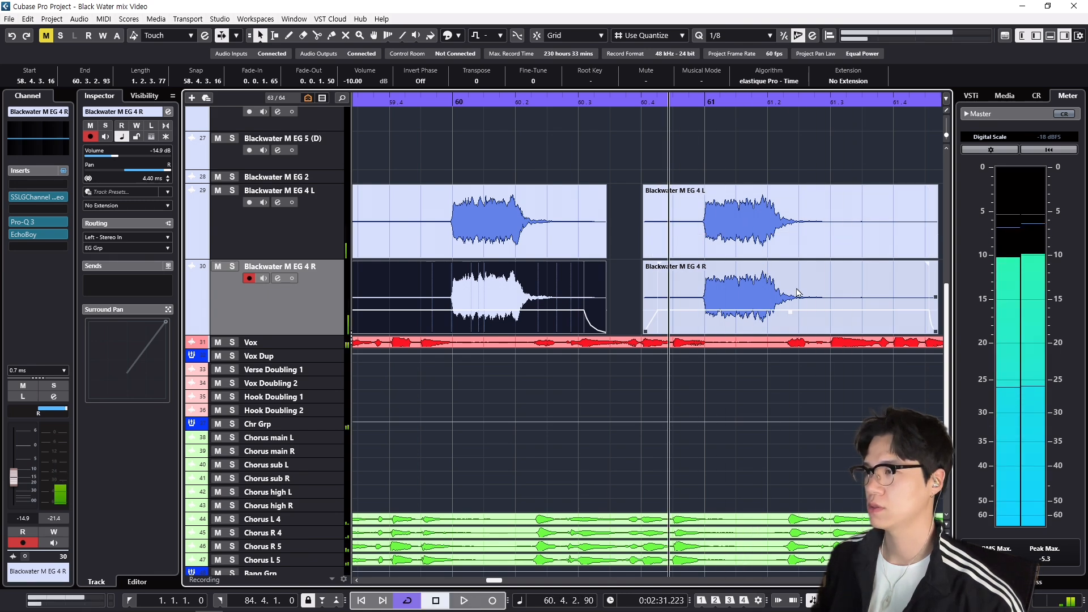
Step: Compare the M EG 4 L and M EG 4 R waveforms closely from bar 61 on, and play the full mix from about bar 62.4
{"action": "key", "text": "h"}
{"action": "key", "text": "h"}
{"action": "key", "text": "h"}
{"action": "scroll", "coordinate": [786, 292], "scroll_direction": "right", "scroll_amount": 2}
{"action": "left_click", "coordinate": [786, 294]}
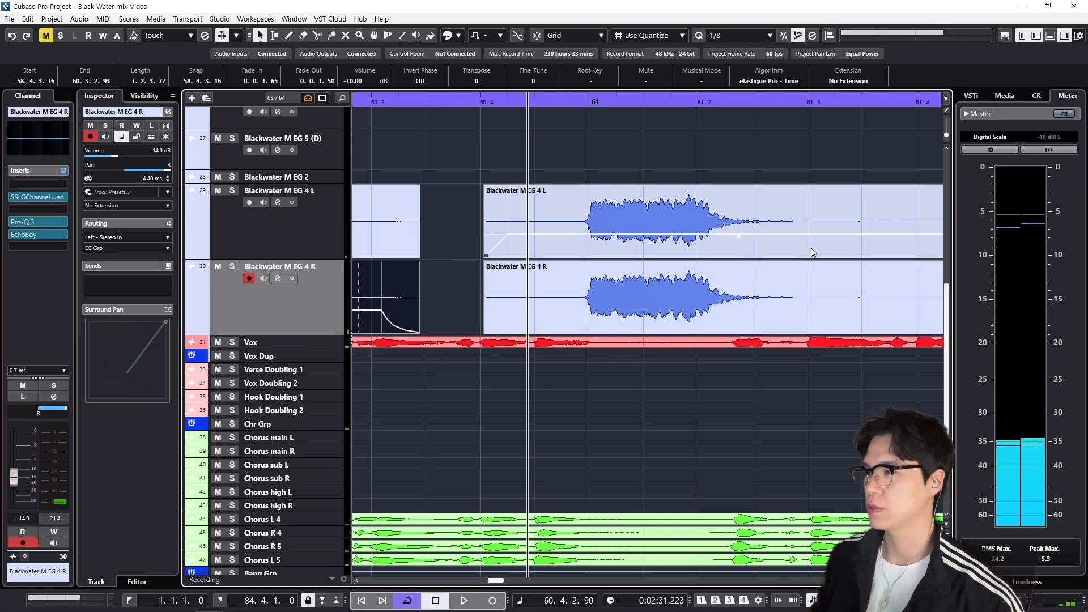
{"action": "scroll", "coordinate": [809, 306], "scroll_direction": "right", "scroll_amount": 7}
{"action": "scroll", "coordinate": [808, 303], "scroll_direction": "right", "scroll_amount": 5}
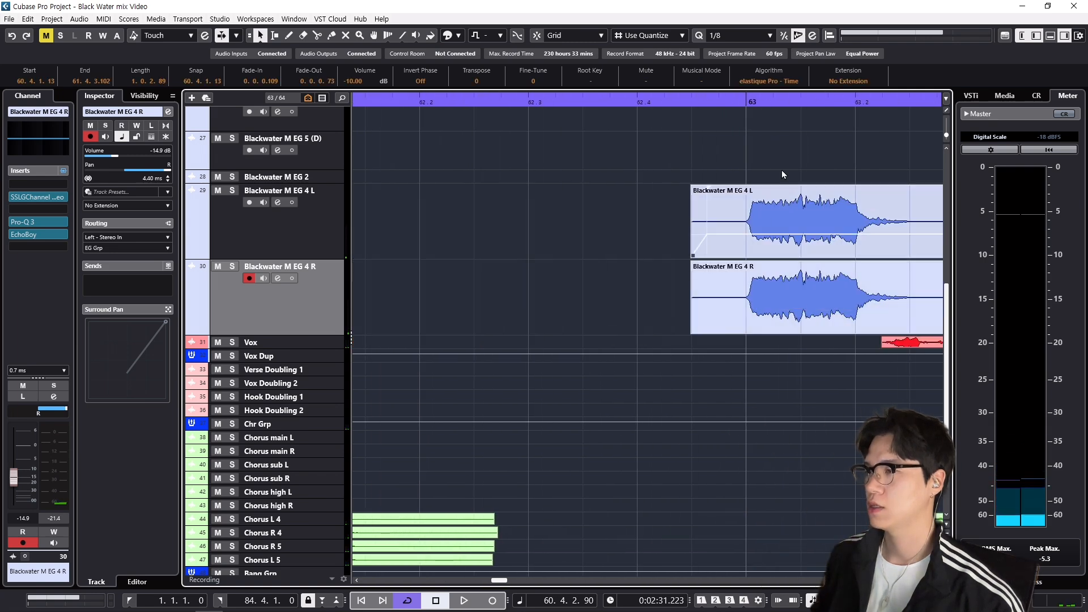
{"action": "left_click", "coordinate": [702, 102]}
{"action": "key", "text": "space"}
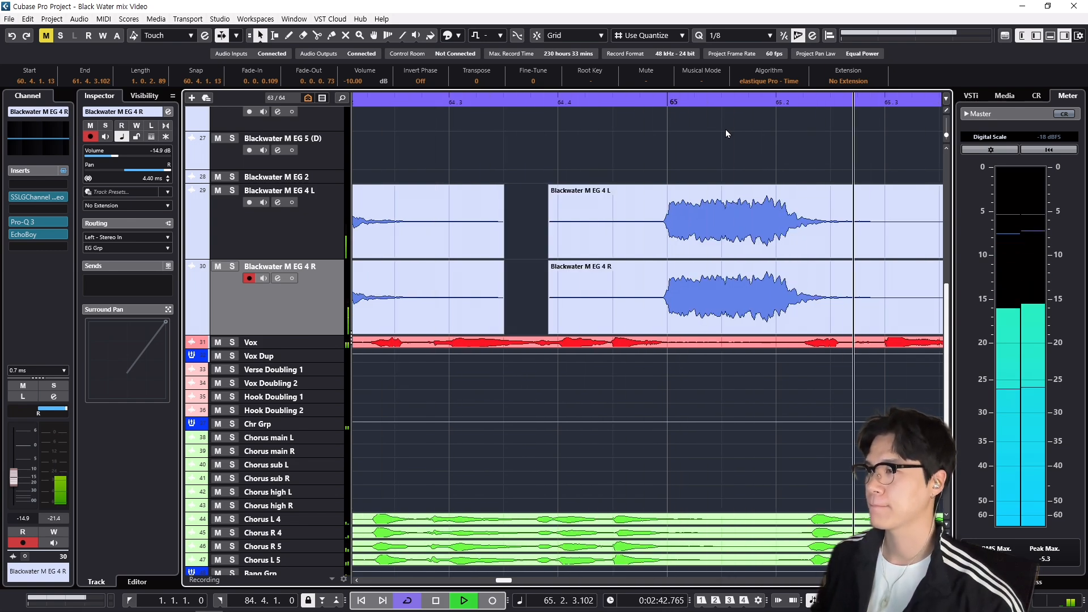
{"action": "key", "text": "space"}
Step: Zoom the arrangement out, place the playhead near bar 58.3, and return the enlarged guitar tracks to compact height
{"action": "key", "text": "g"}
{"action": "key", "text": "g"}
{"action": "key", "text": "g"}
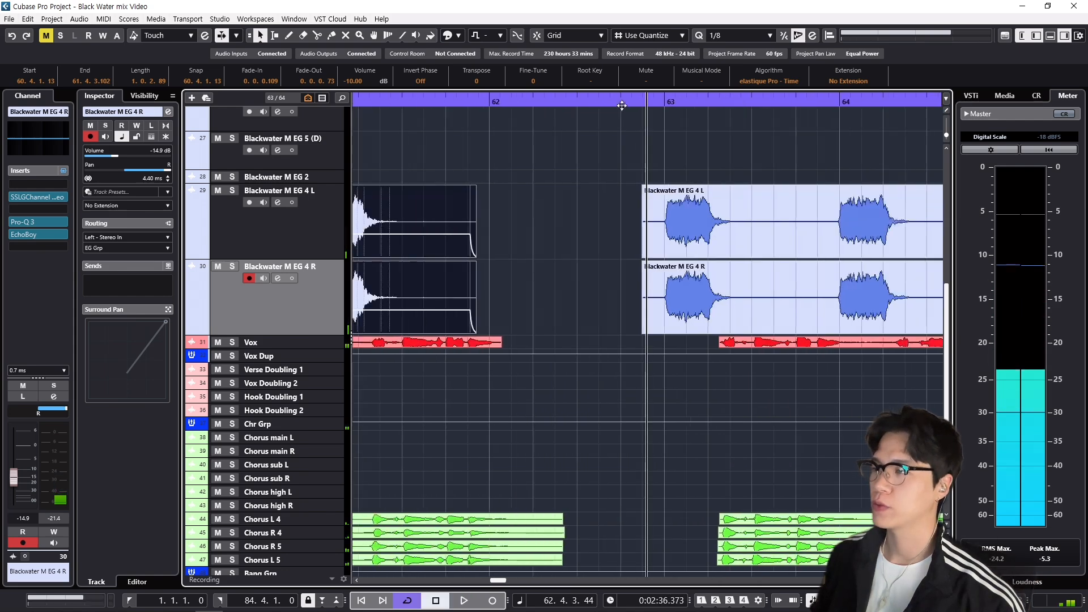
{"action": "left_click", "coordinate": [572, 103]}
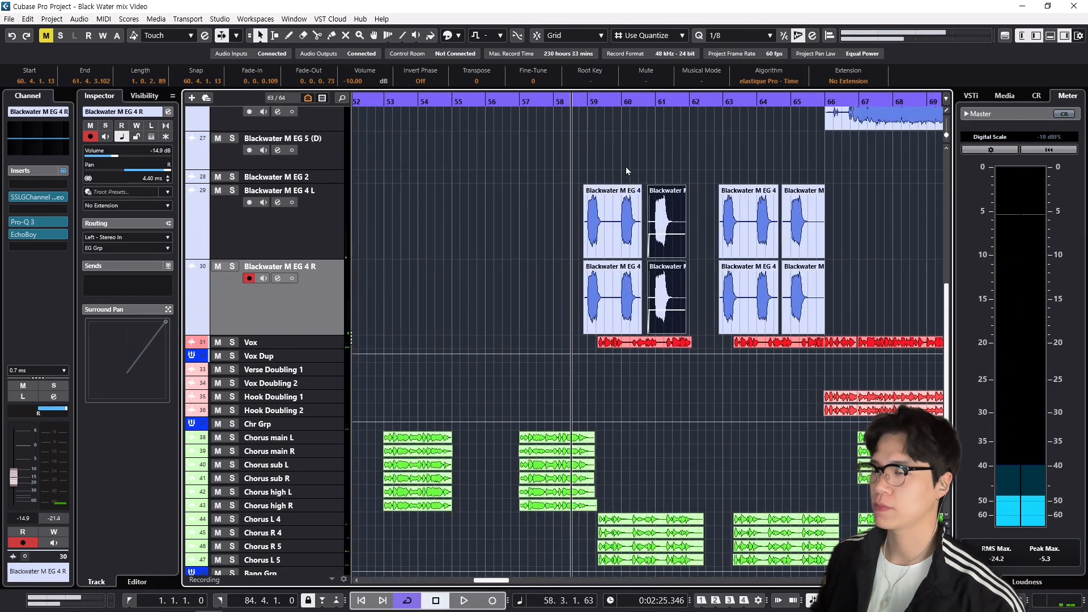
{"action": "key", "text": "ctrl+grave"}
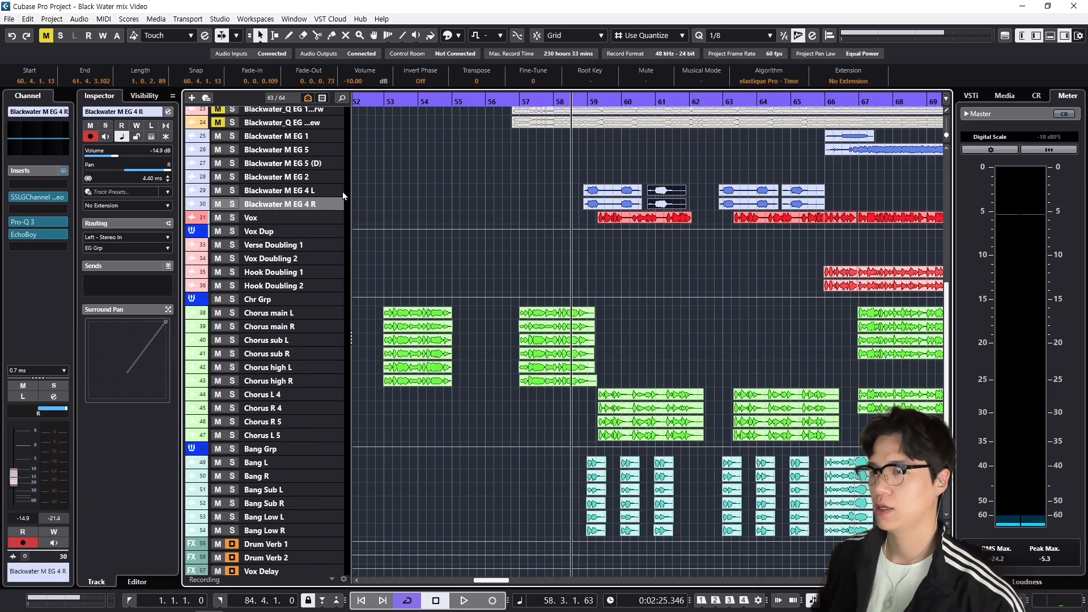
Step: Solo the Vox track and audition it from about bar 59.2 through bar 61
{"action": "scroll", "coordinate": [397, 238], "scroll_direction": "up", "scroll_amount": 3}
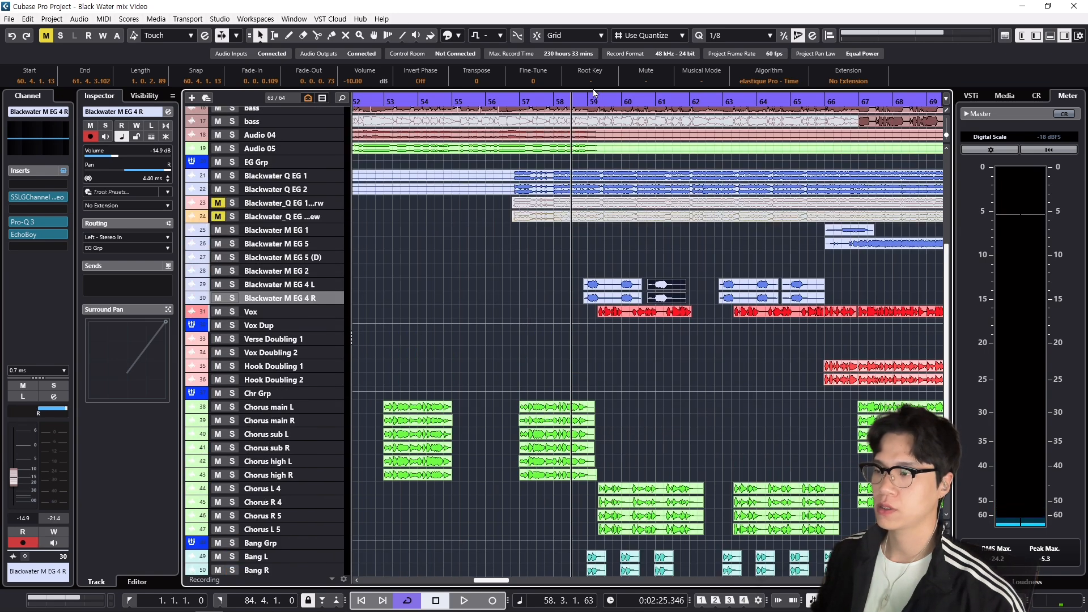
{"action": "left_click", "coordinate": [340, 311]}
{"action": "key", "text": "s"}
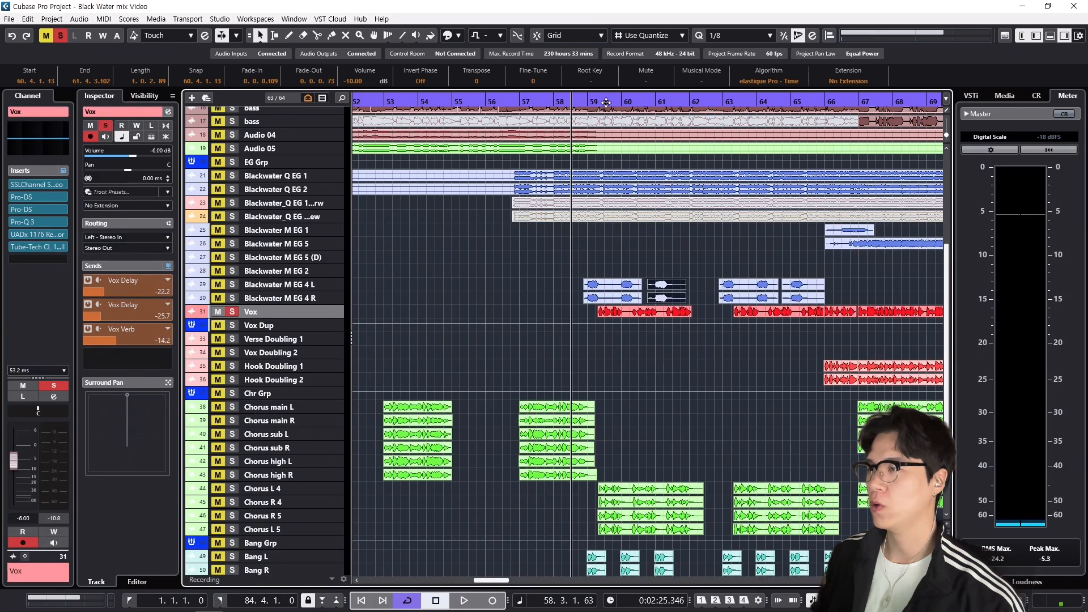
{"action": "left_click", "coordinate": [594, 102]}
{"action": "key", "text": "space"}
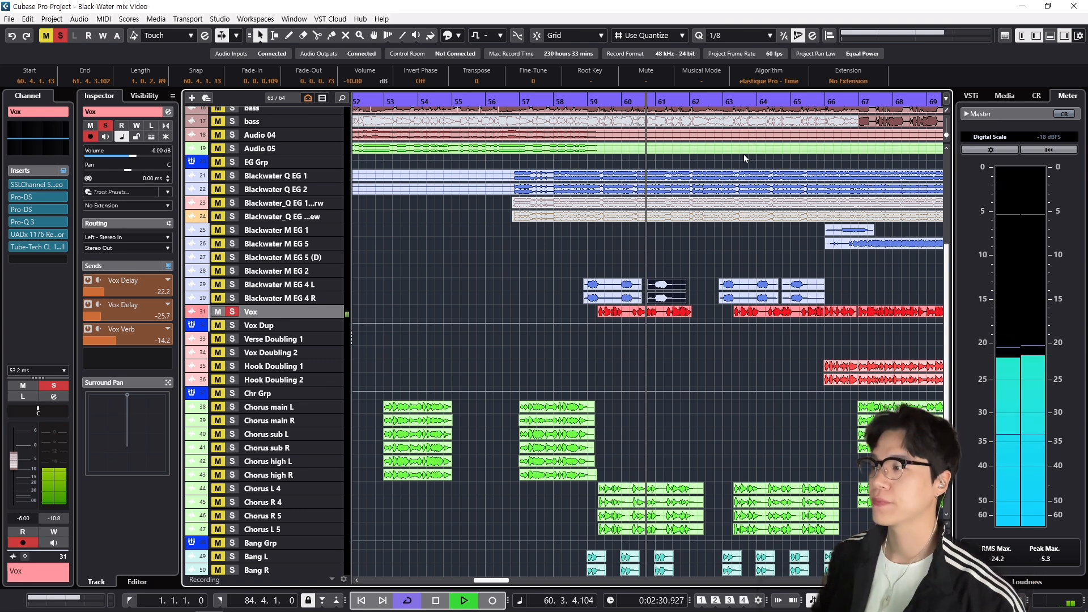
{"action": "key", "text": "f"}
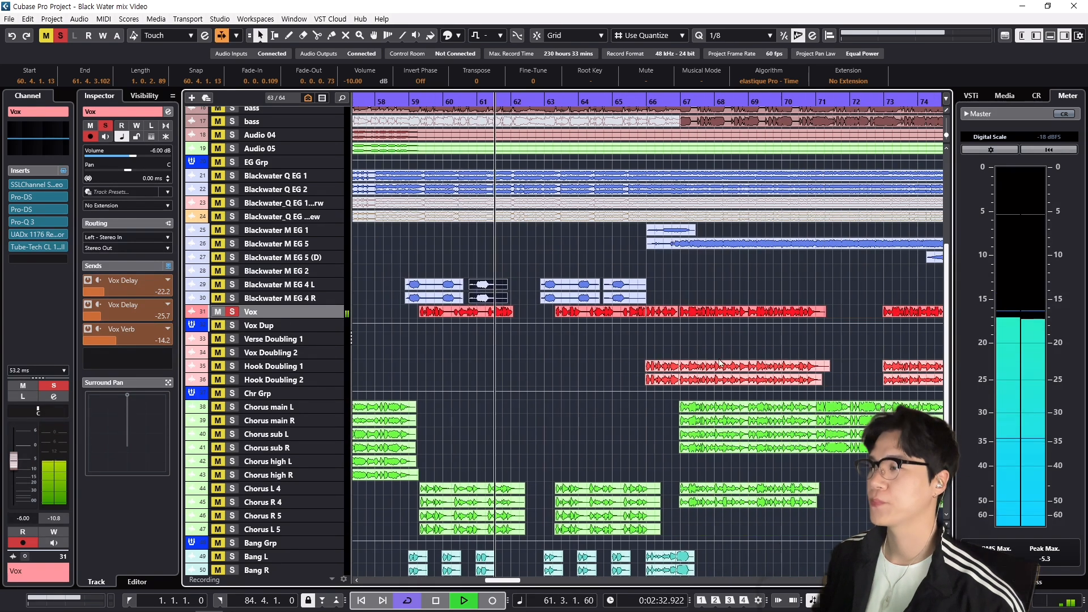
{"action": "key", "text": "space"}
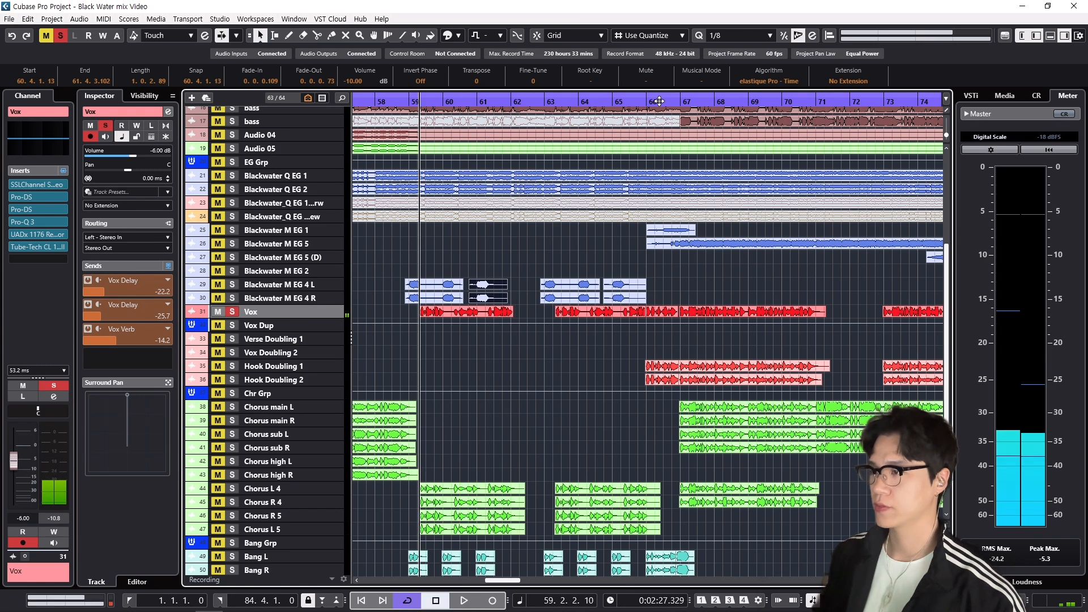
Step: Place the playhead near bar 66.4, audition the soloed Vox into the hook, and clear the solo
{"action": "left_click_drag", "start_coordinate": [659, 101], "coordinate": [678, 105]}
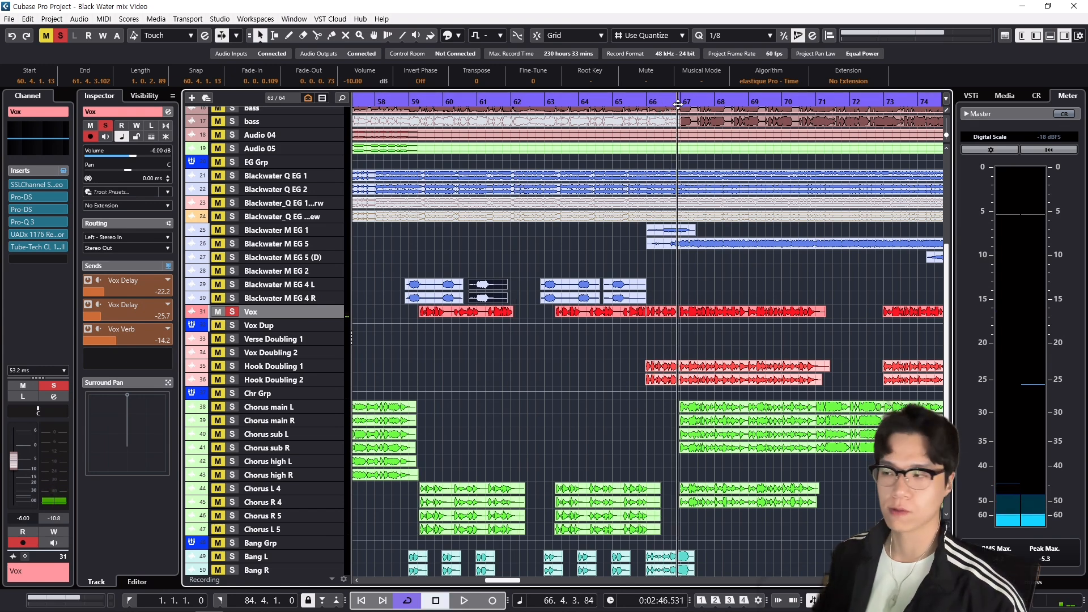
{"action": "key", "text": "space"}
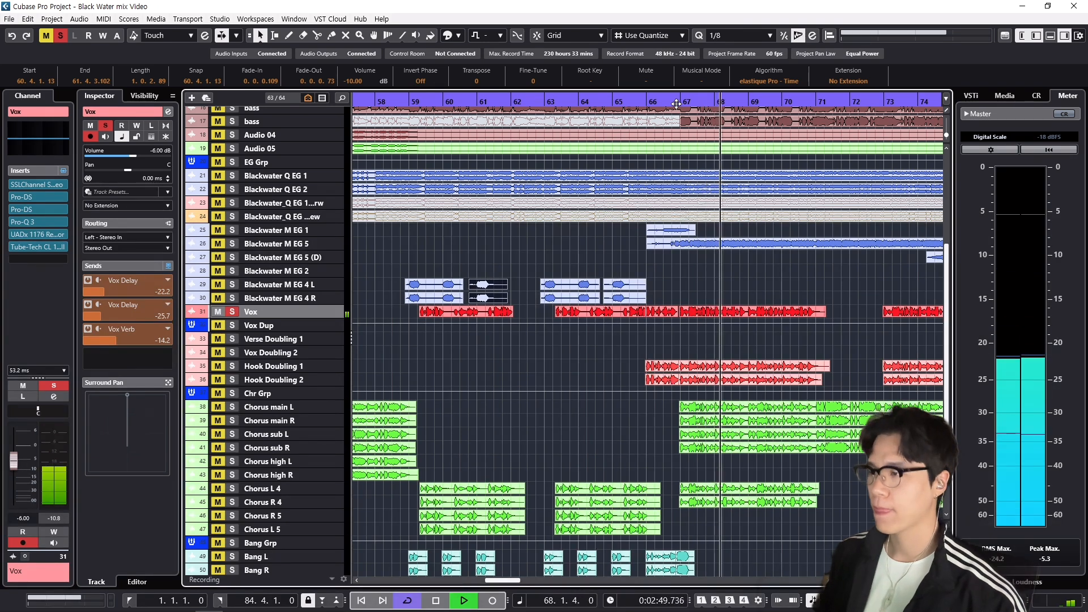
{"action": "key", "text": "space"}
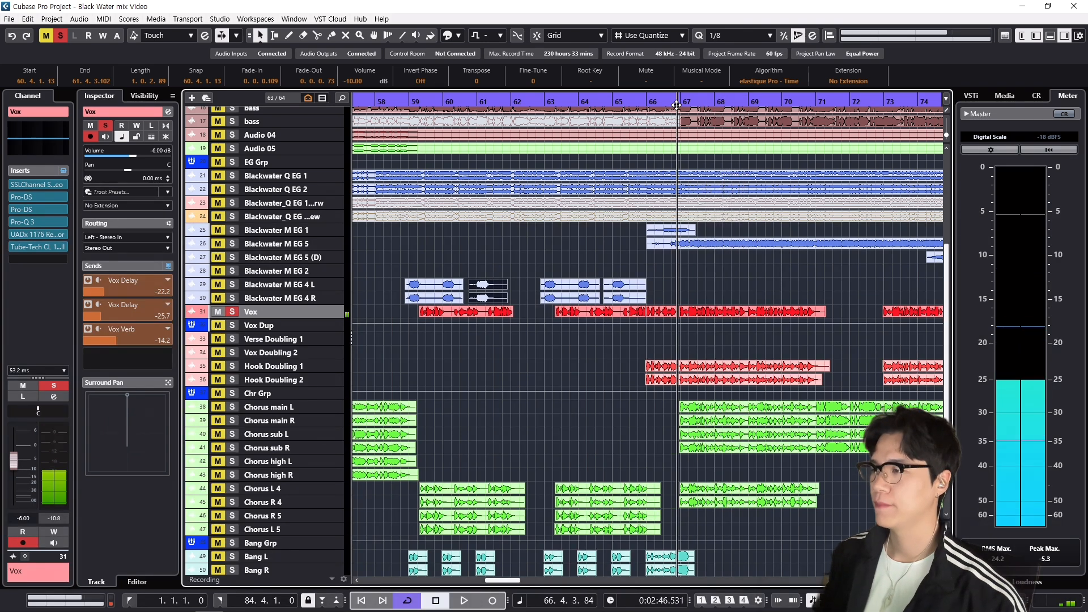
{"action": "key", "text": "s"}
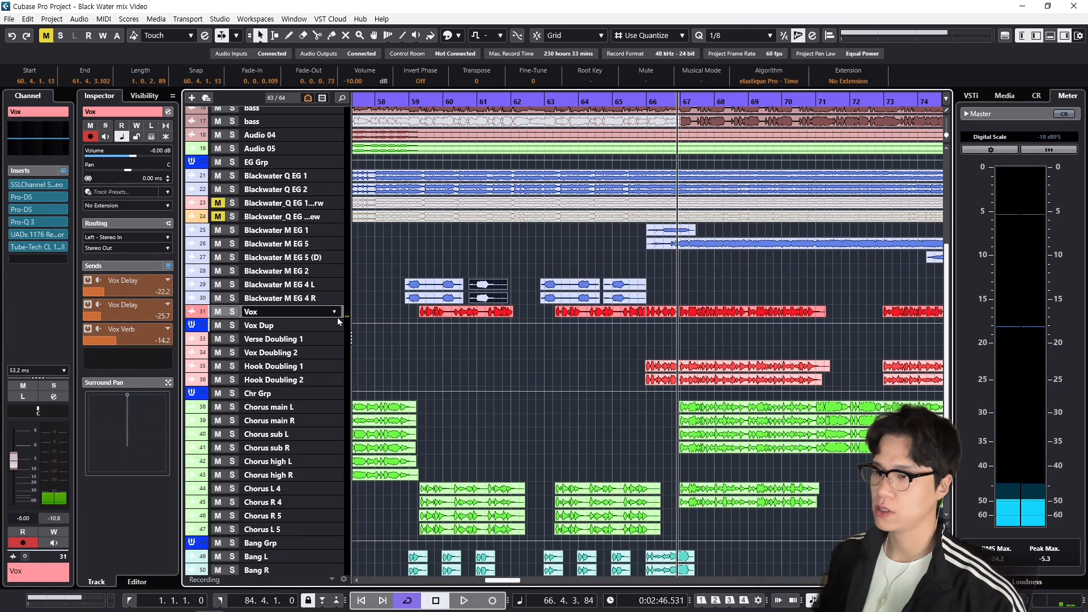
Step: Enlarge the Vox track and zoom in on its pre-chorus and hook clips around bar 66
{"action": "left_click_drag", "start_coordinate": [336, 325], "coordinate": [330, 376]}
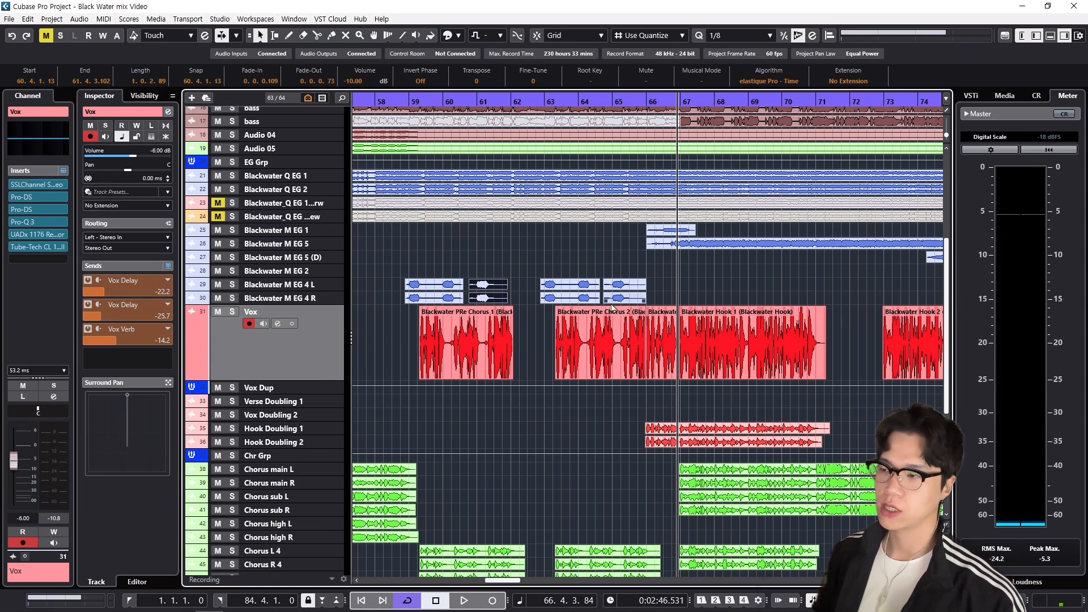
{"action": "key", "text": "h"}
{"action": "key", "text": "h"}
{"action": "key", "text": "h"}
{"action": "key", "text": "h"}
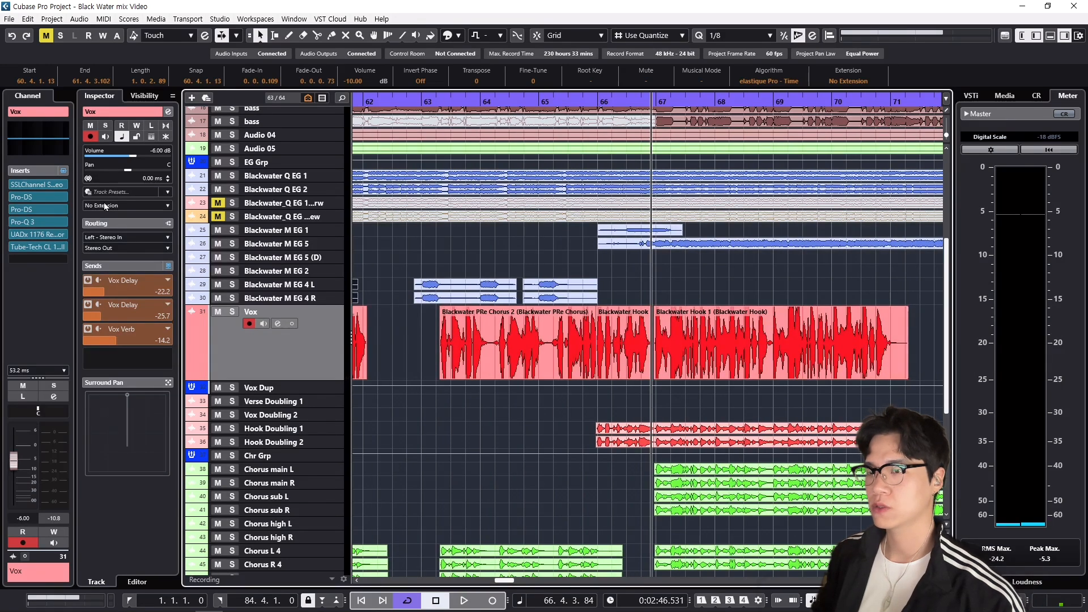
Step: Bypass all inserts and sends on Vox and audition the dry vocal in solo from bar 66.4
{"action": "left_click", "coordinate": [62, 171]}
{"action": "left_click", "coordinate": [168, 265]}
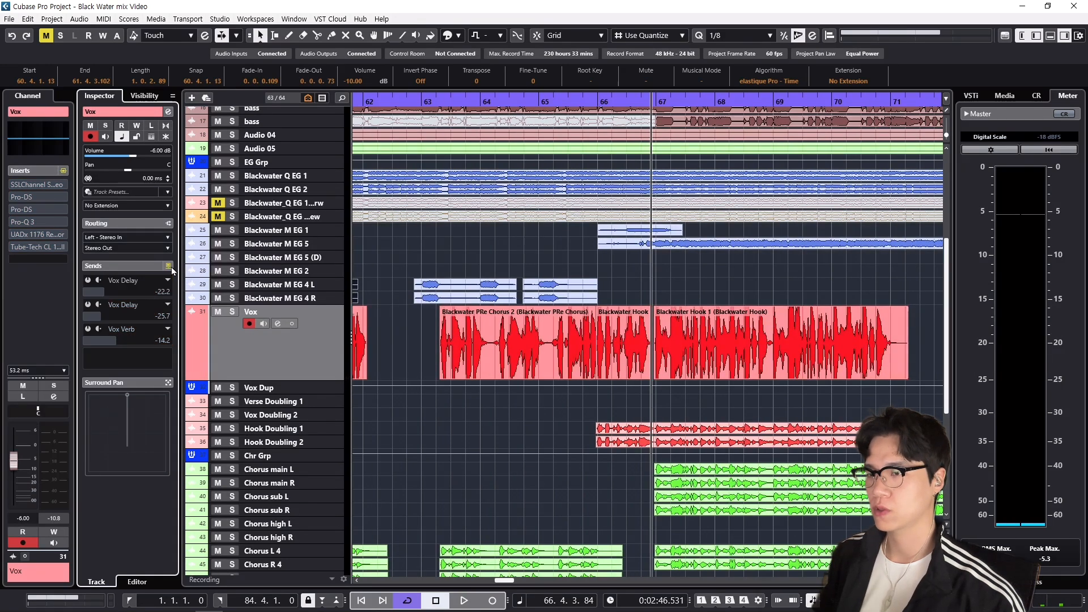
{"action": "left_click", "coordinate": [232, 312]}
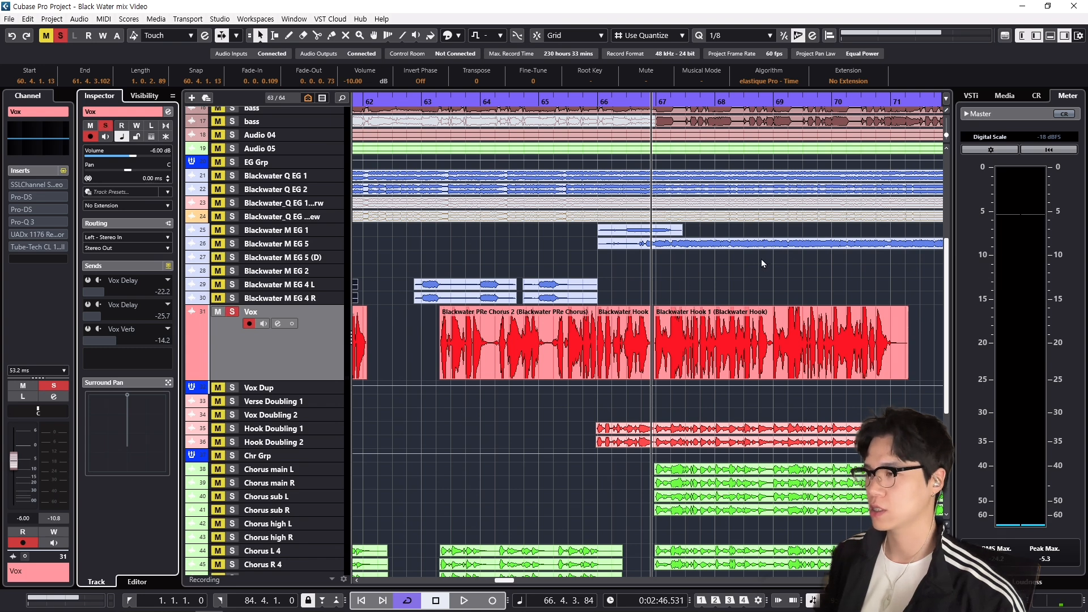
{"action": "key", "text": "space"}
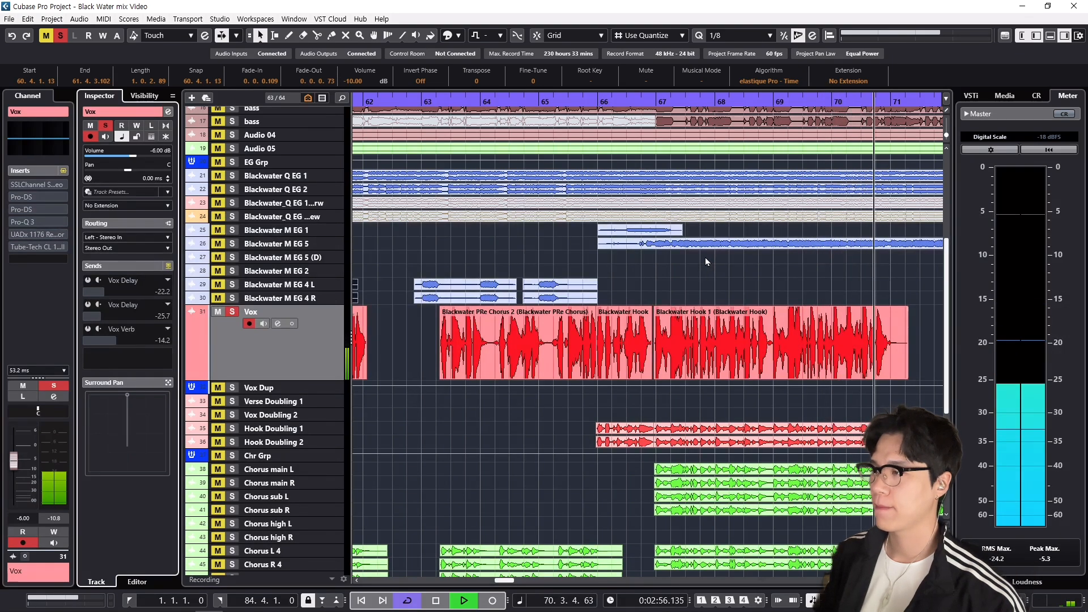
{"action": "key", "text": "space"}
{"action": "scroll", "coordinate": [705, 261], "scroll_direction": "right", "scroll_amount": 3}
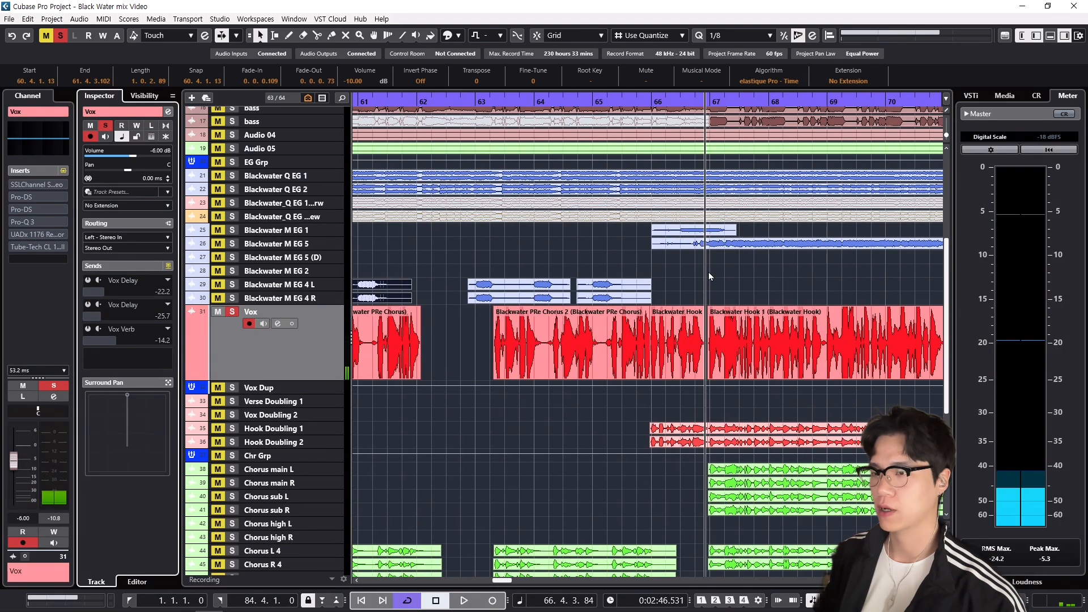
Step: Clear the solo and reactivate only the SSLChannel and both Pro-DS inserts on Vox
{"action": "left_click", "coordinate": [60, 35]}
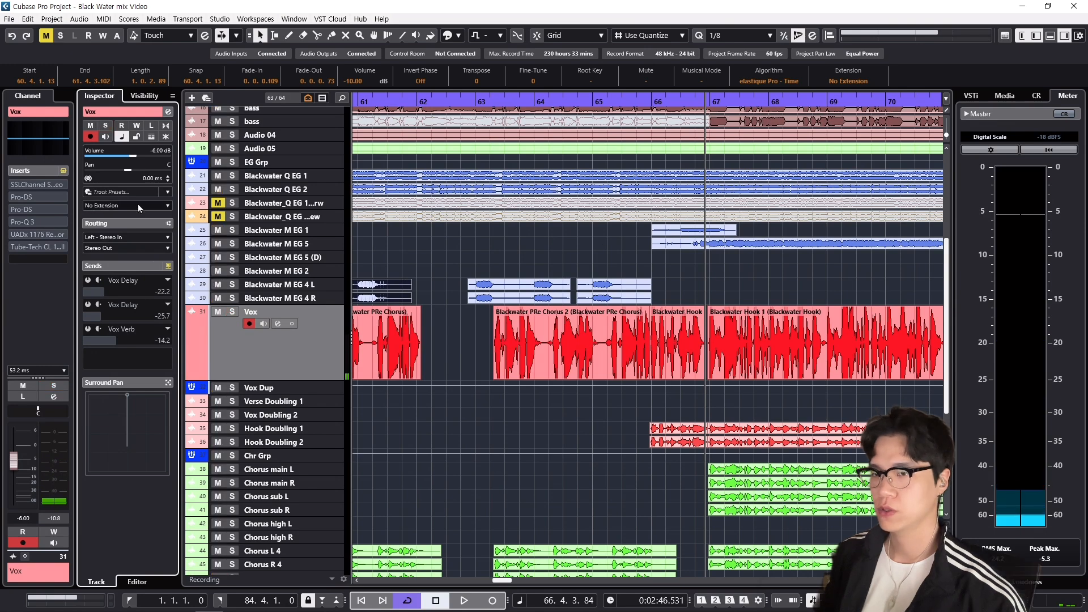
{"action": "left_click", "coordinate": [64, 171]}
{"action": "left_click", "coordinate": [63, 172]}
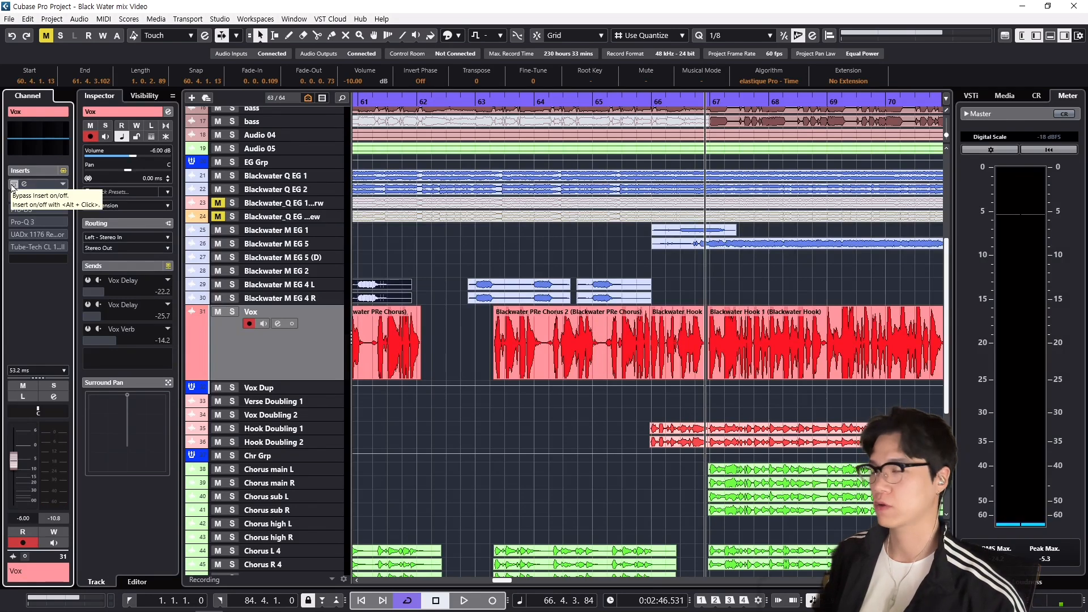
{"action": "left_click", "coordinate": [13, 185]}
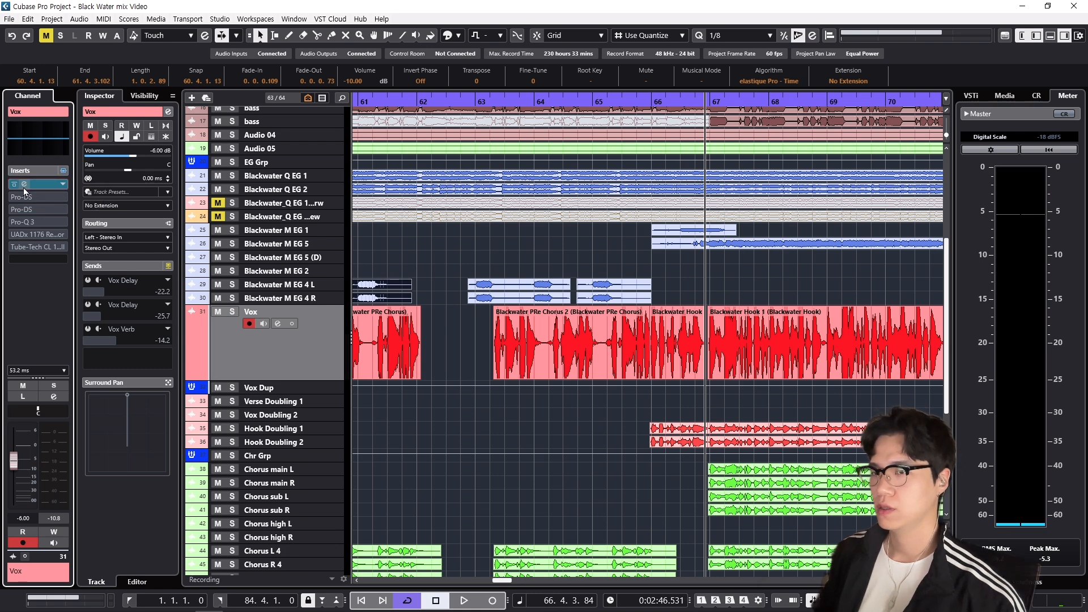
{"action": "left_click", "coordinate": [23, 184]}
{"action": "left_click", "coordinate": [821, 95]}
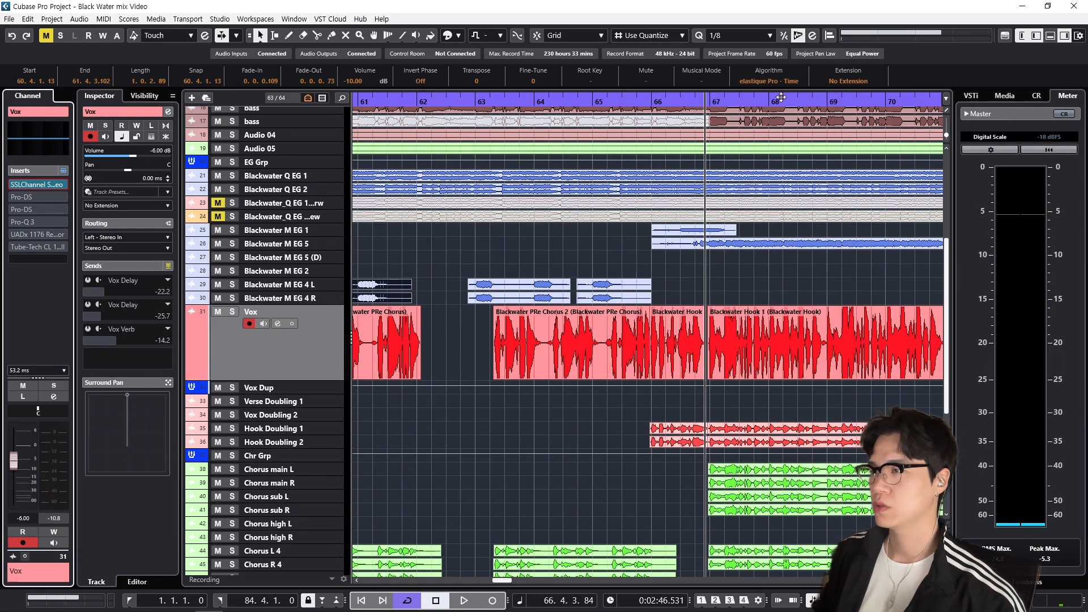
{"action": "left_click", "coordinate": [13, 197]}
{"action": "left_click", "coordinate": [13, 209]}
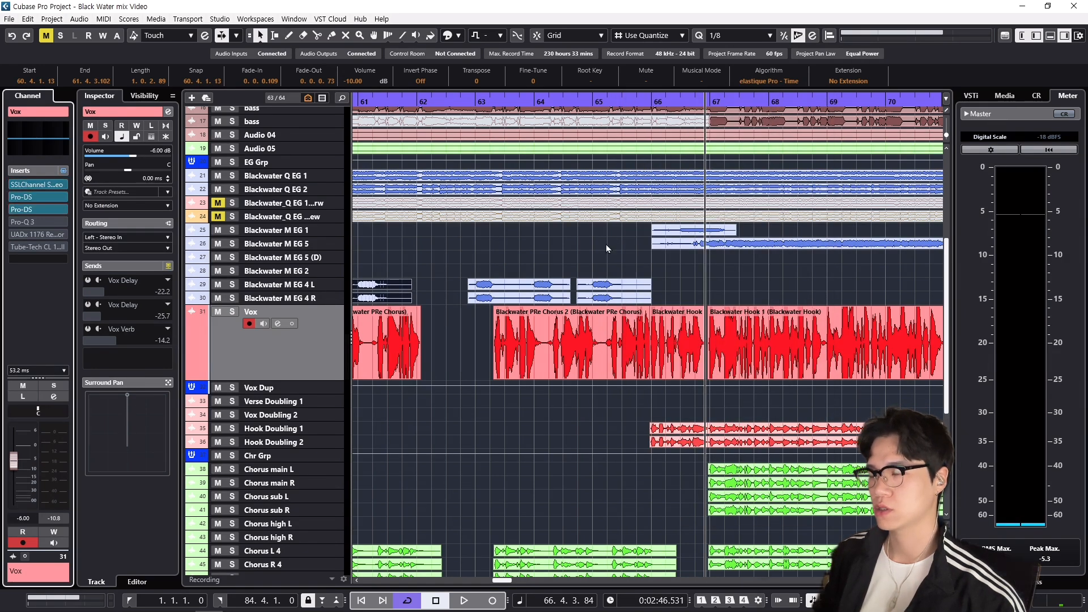
Step: Compare the soloed Vox from bar 66.4 with SSLChannel and both Pro-DS active against all inserts bypassed
{"action": "key", "text": "s"}
{"action": "key", "text": "space"}
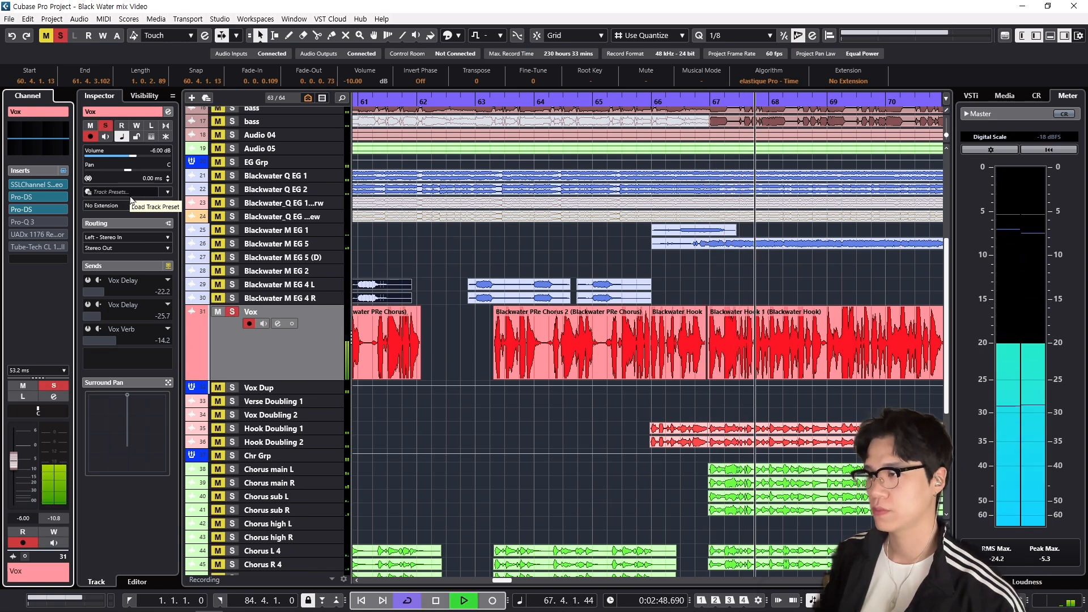
{"action": "key", "text": "space"}
{"action": "left_click", "coordinate": [63, 171]}
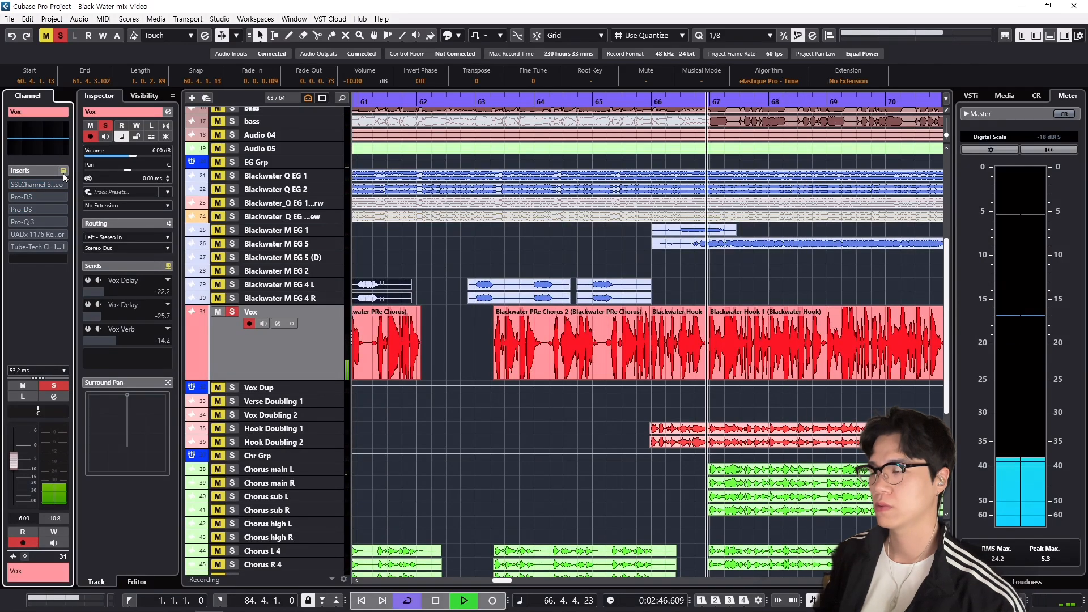
{"action": "key", "text": "space"}
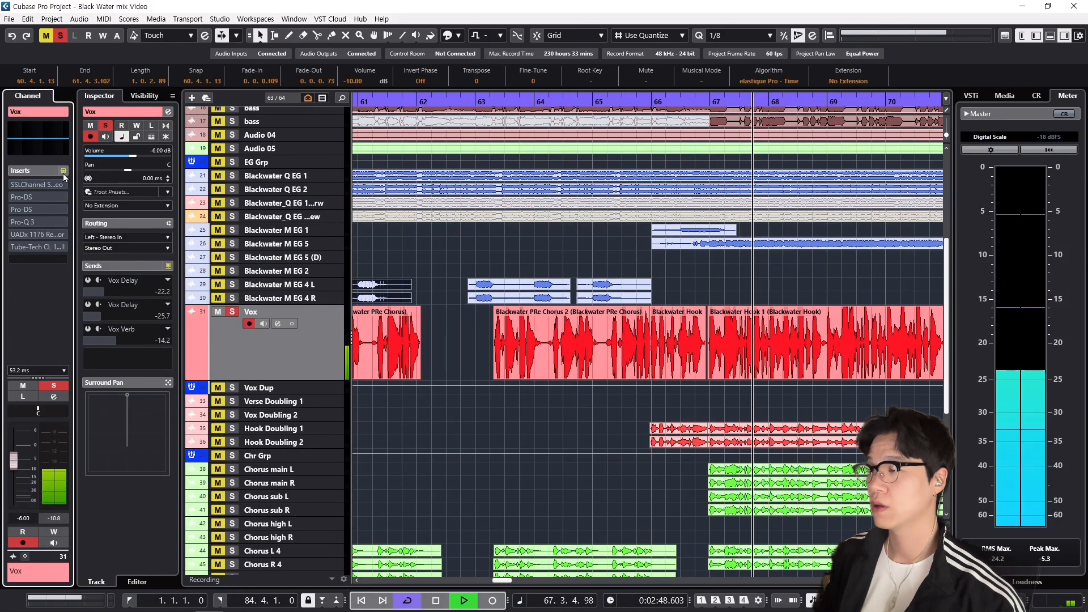
{"action": "key", "text": "space"}
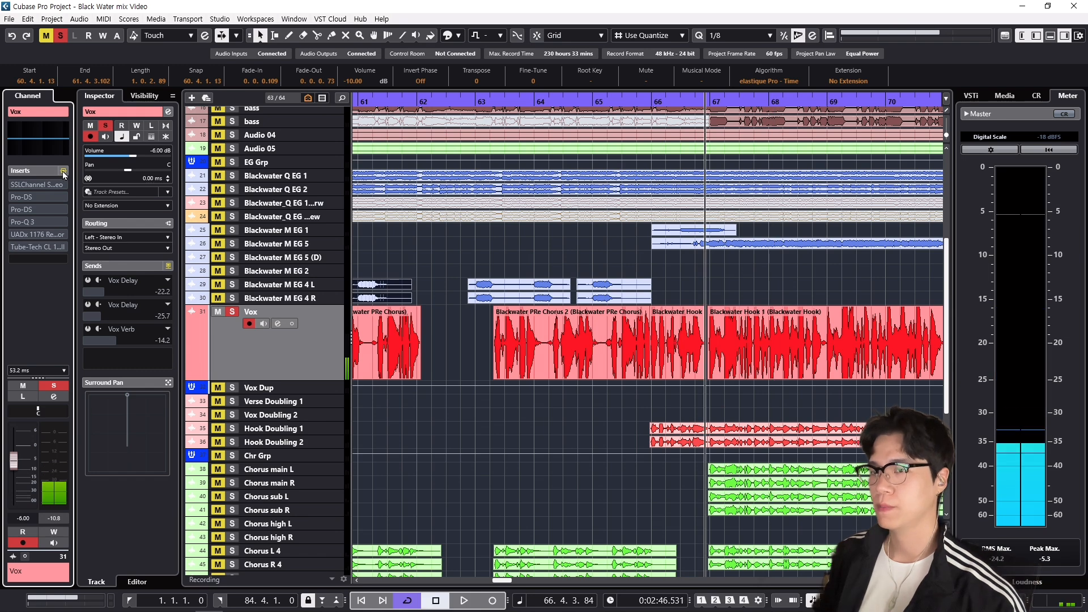
Step: Restore the active Vox inserts and also reactivate Pro-Q 3, UADx 1176 and Tube-Tech CL 1
{"action": "left_click", "coordinate": [63, 171]}
{"action": "left_click", "coordinate": [9, 222]}
{"action": "left_click", "coordinate": [9, 234]}
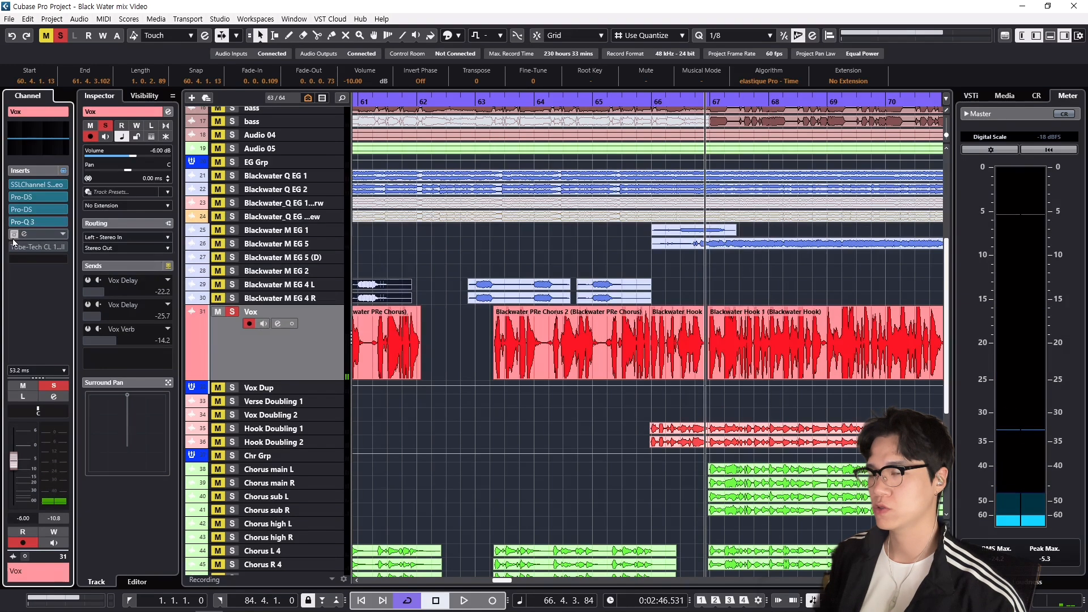
{"action": "left_click", "coordinate": [12, 247]}
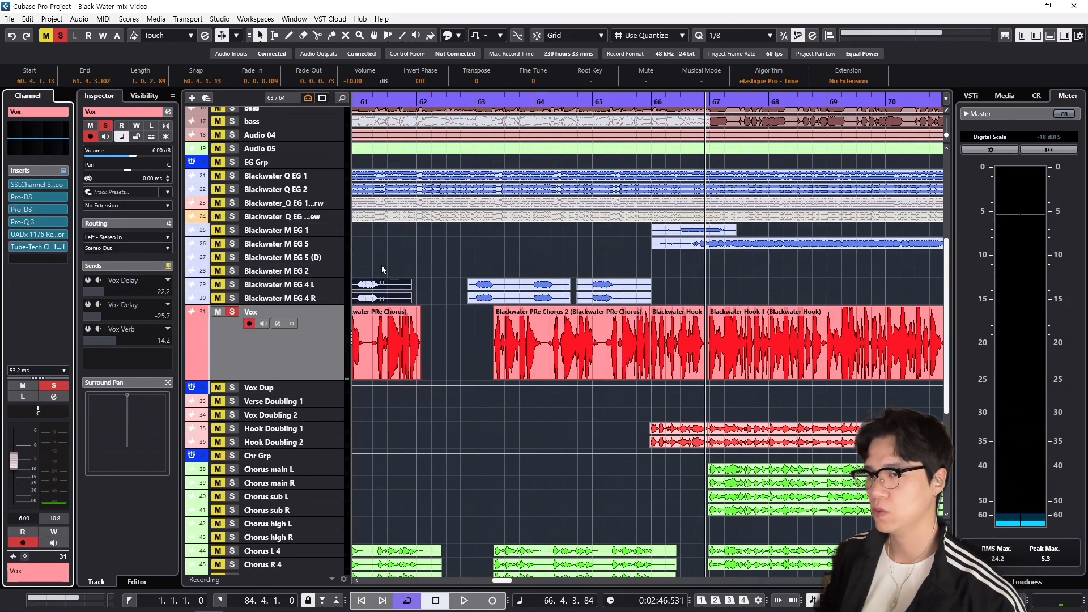
Step: Audition the soloed Vox hook from bar 66.4 to about bar 70 with the full insert chain active
{"action": "key", "text": "space"}
{"action": "key", "text": "s"}
{"action": "key", "text": "s"}
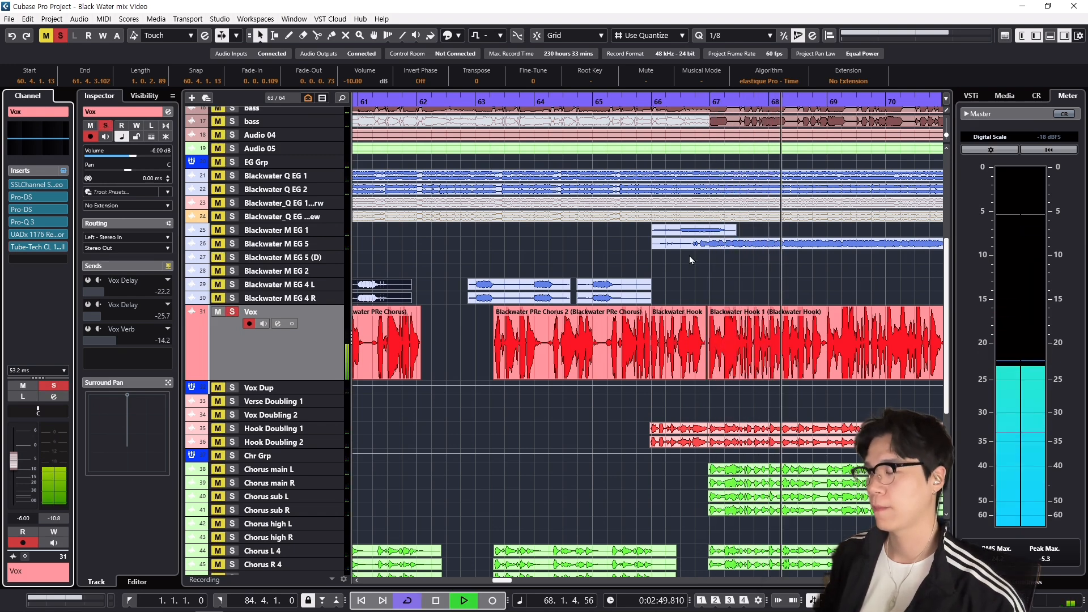
{"action": "scroll", "coordinate": [689, 270], "scroll_direction": "right", "scroll_amount": 4}
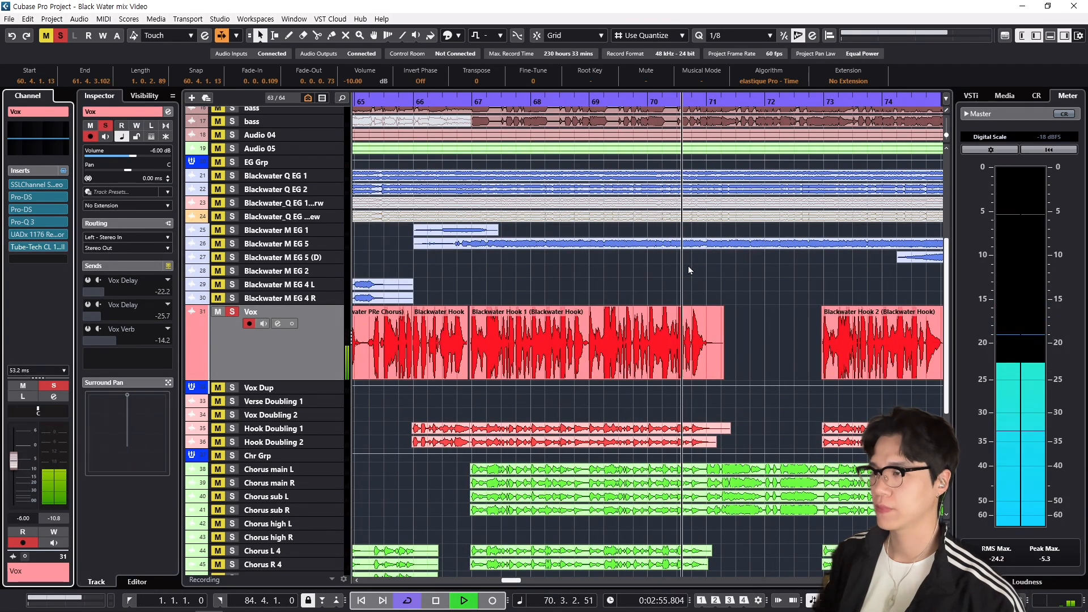
{"action": "key", "text": "space"}
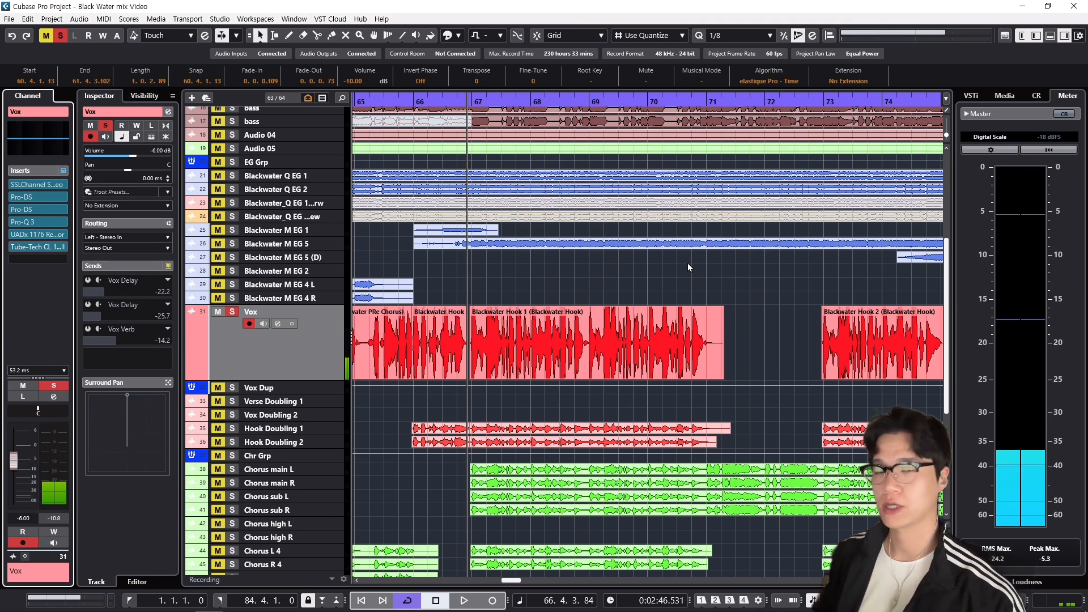
Step: Compare the soloed Vox hook from bar 66.4 with all inserts bypassed and with them active, and clear the solo
{"action": "left_click", "coordinate": [63, 171]}
{"action": "key", "text": "space"}
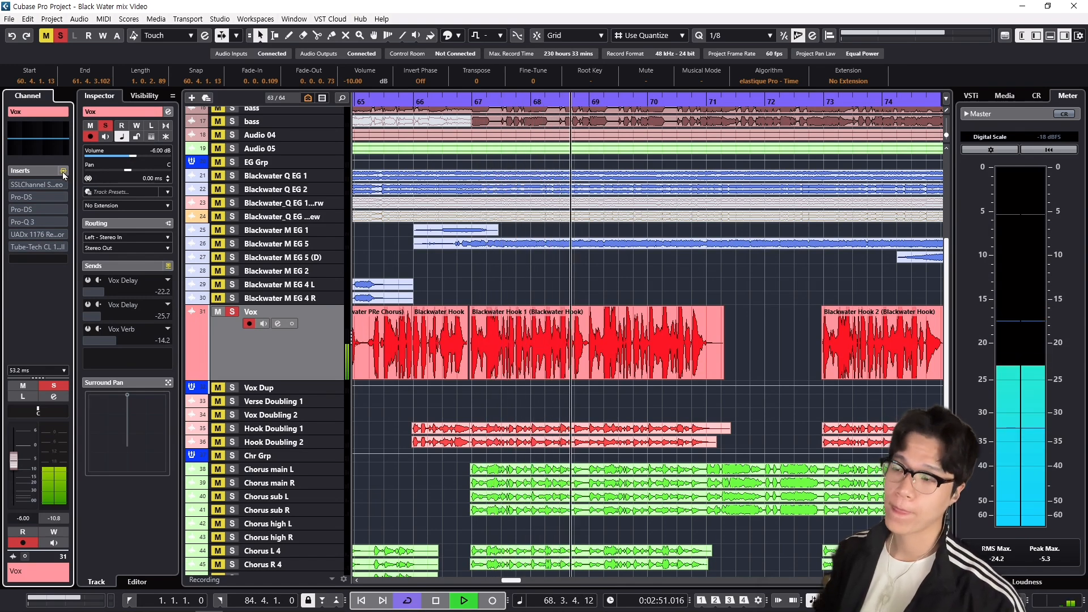
{"action": "key", "text": "space"}
{"action": "left_click", "coordinate": [64, 172]}
{"action": "key", "text": "space"}
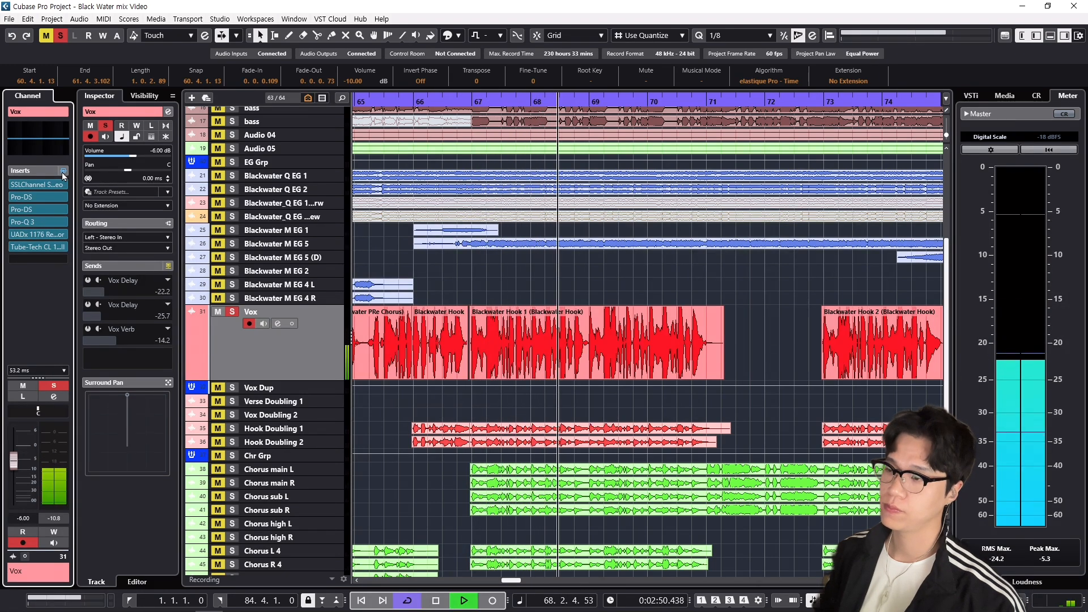
{"action": "key", "text": "space"}
{"action": "key", "text": "s"}
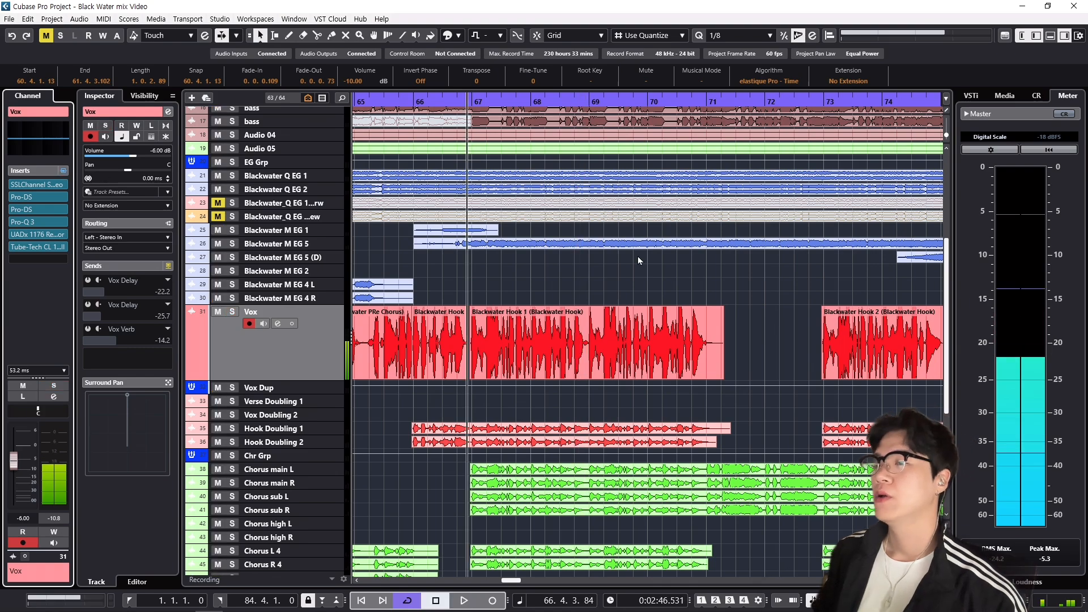
Step: Zoom the arrangement out and examine how the Vox clips and backing vocals are laid out across the song
{"action": "key", "text": "g"}
{"action": "key", "text": "g"}
{"action": "key", "text": "g"}
{"action": "key", "text": "g"}
{"action": "scroll", "coordinate": [600, 265], "scroll_direction": "left", "scroll_amount": 2}
{"action": "key", "text": "g"}
{"action": "key", "text": "g"}
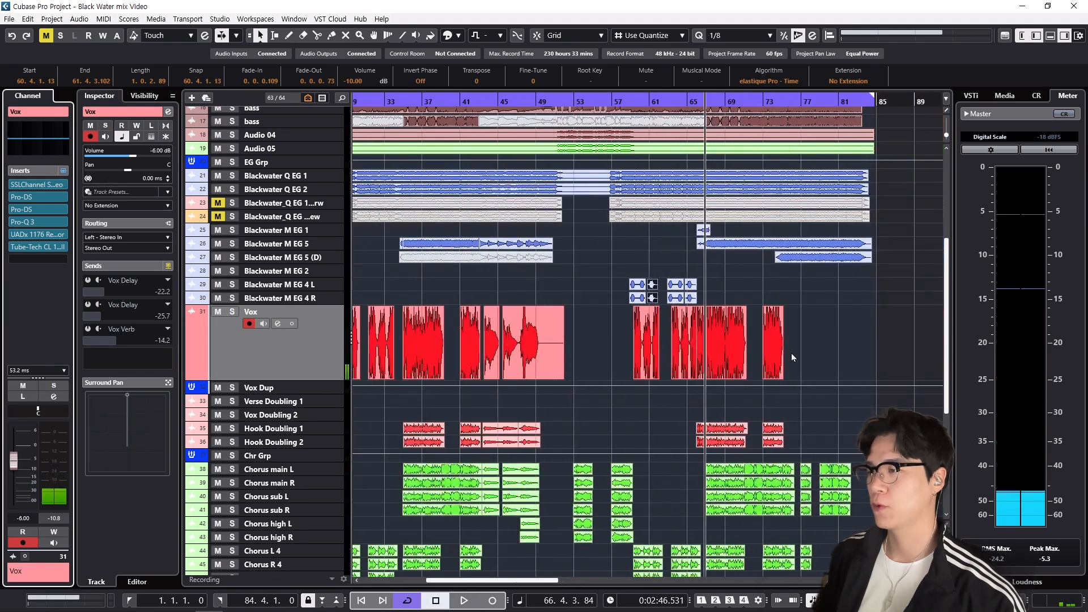
{"action": "key", "text": "g"}
{"action": "key", "text": "g"}
{"action": "key", "text": "g"}
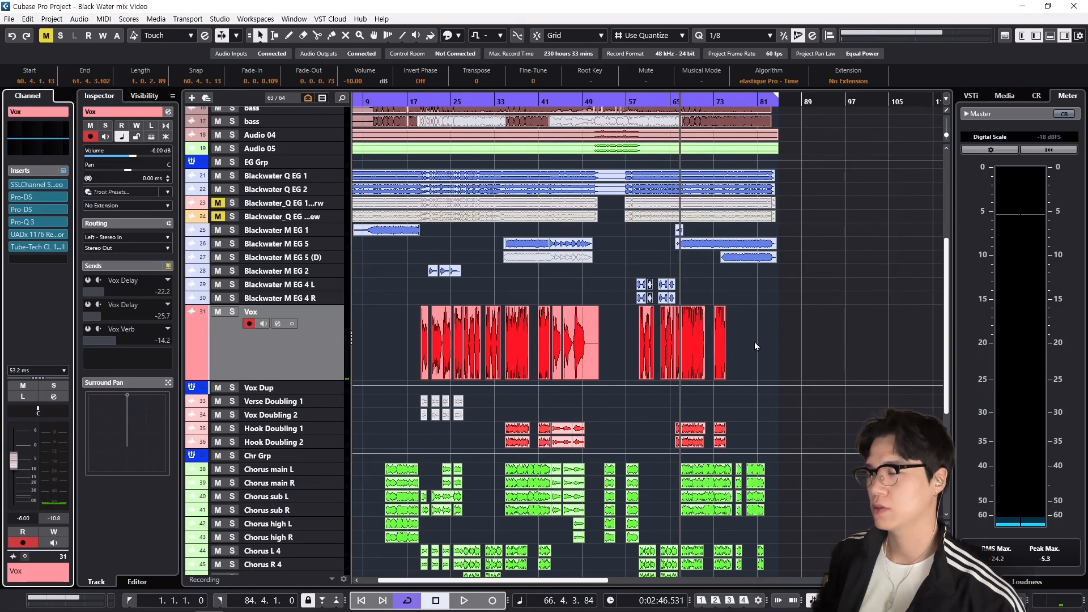
{"action": "scroll", "coordinate": [757, 342], "scroll_direction": "down", "scroll_amount": 2}
{"action": "scroll", "coordinate": [750, 343], "scroll_direction": "up", "scroll_amount": 3}
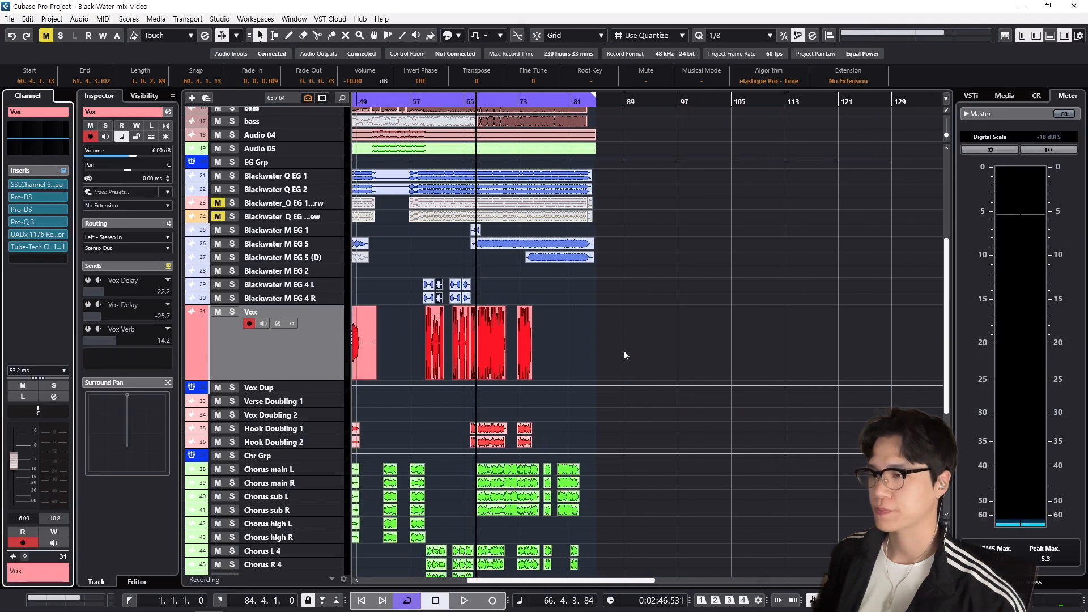
Step: Step through the individual Vox clips across the song and examine each clip's volume value
{"action": "scroll", "coordinate": [624, 355], "scroll_direction": "right", "scroll_amount": 2}
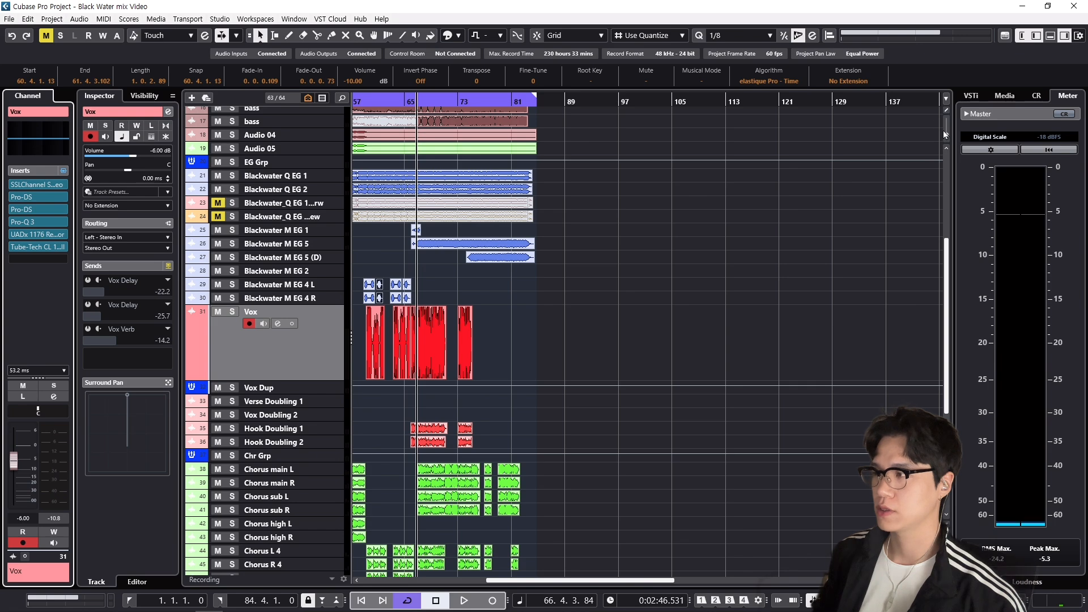
{"action": "left_click_drag", "start_coordinate": [944, 134], "coordinate": [946, 140]}
{"action": "key", "text": "h"}
{"action": "key", "text": "h"}
{"action": "key", "text": "g"}
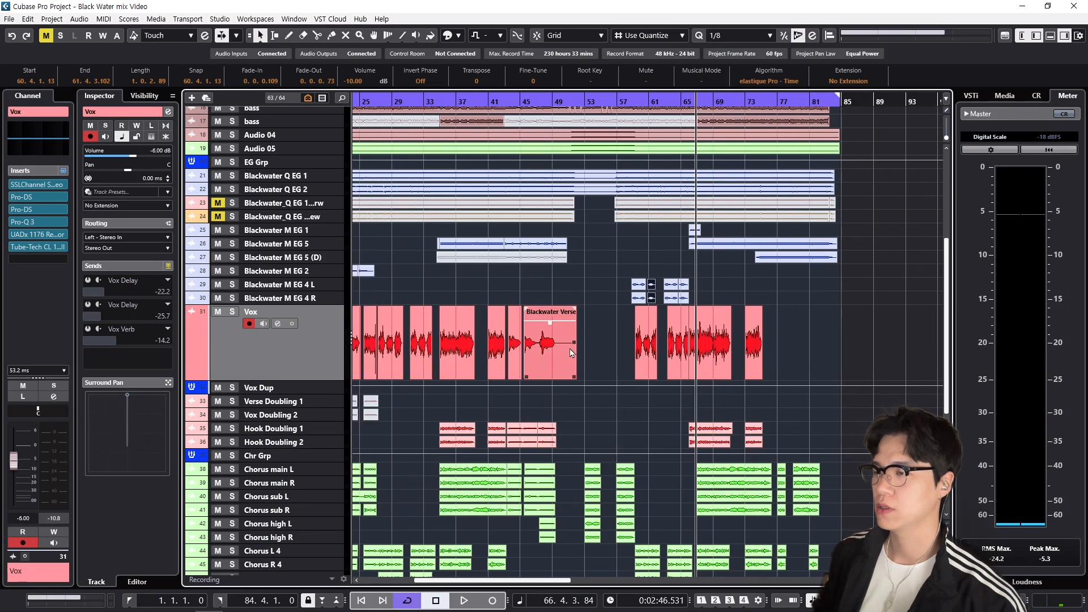
{"action": "key", "text": "g"}
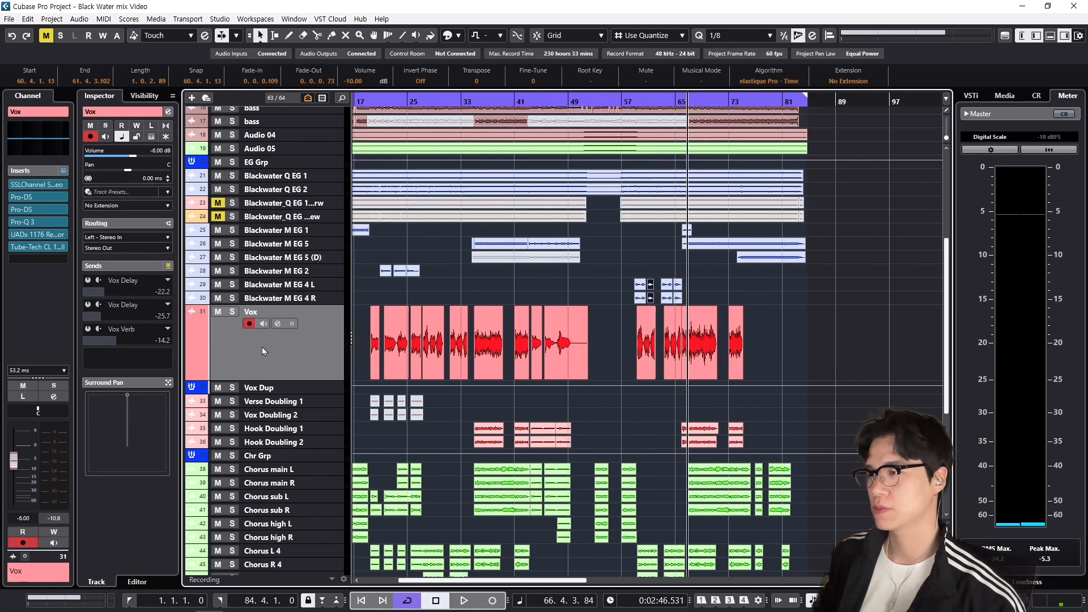
{"action": "left_click", "coordinate": [477, 339]}
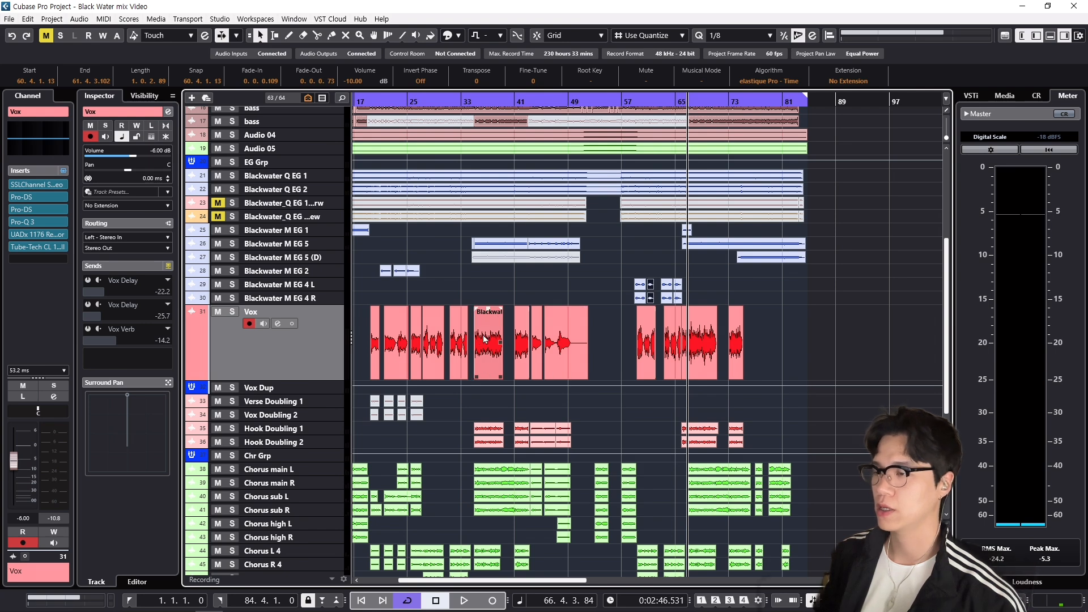
{"action": "left_click", "coordinate": [485, 339]}
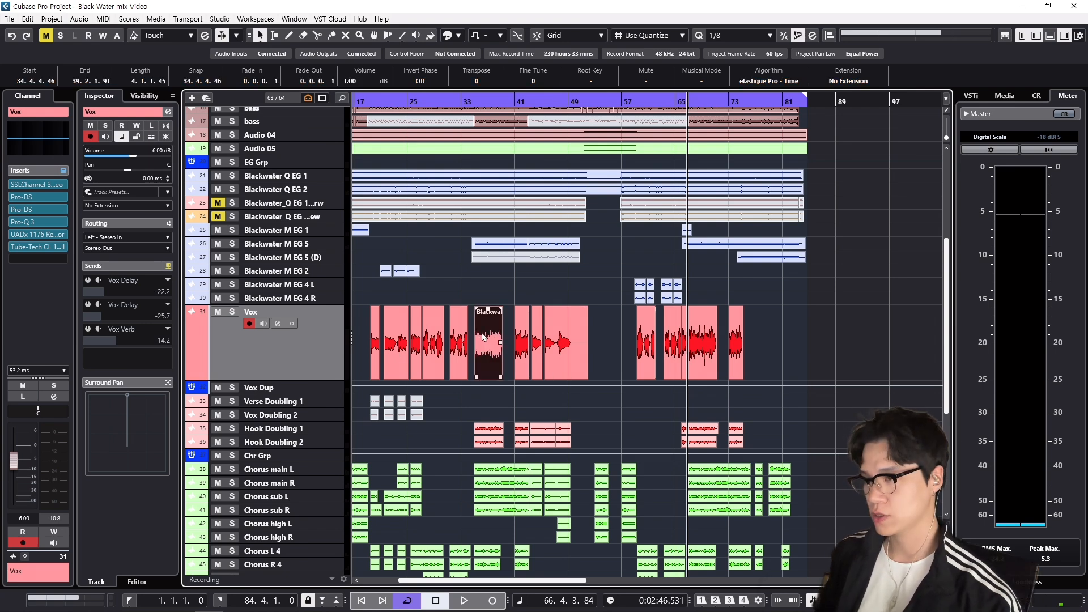
{"action": "key", "text": "Left"}
{"action": "key", "text": "Left"}
{"action": "key", "text": "Left"}
{"action": "key", "text": "Right"}
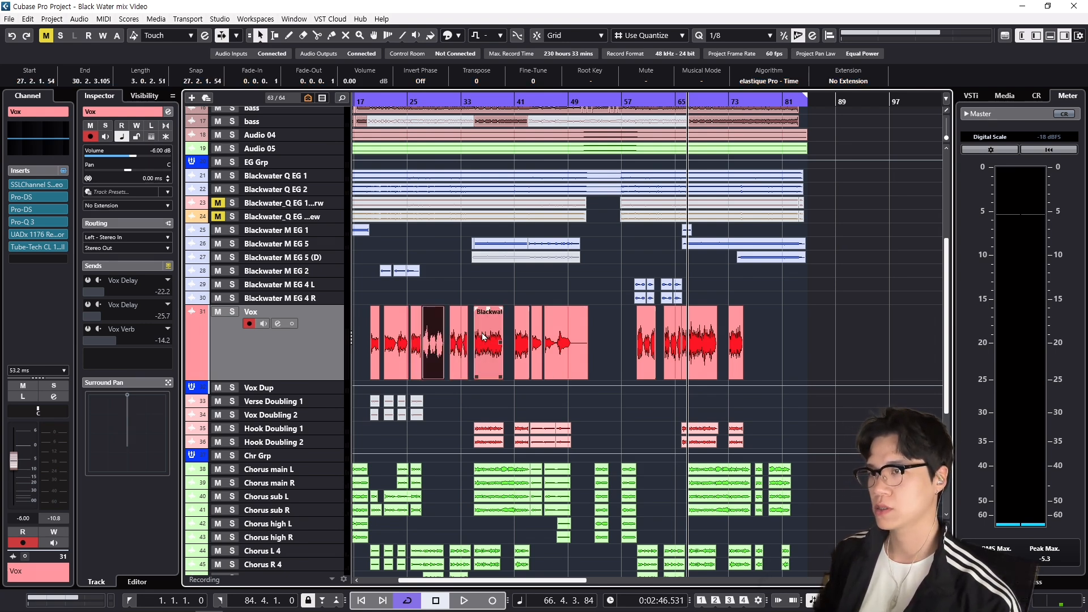
{"action": "key", "text": "Right"}
{"action": "key", "text": "Right"}
{"action": "key", "text": "Right"}
{"action": "key", "text": "Right"}
{"action": "key", "text": "Right"}
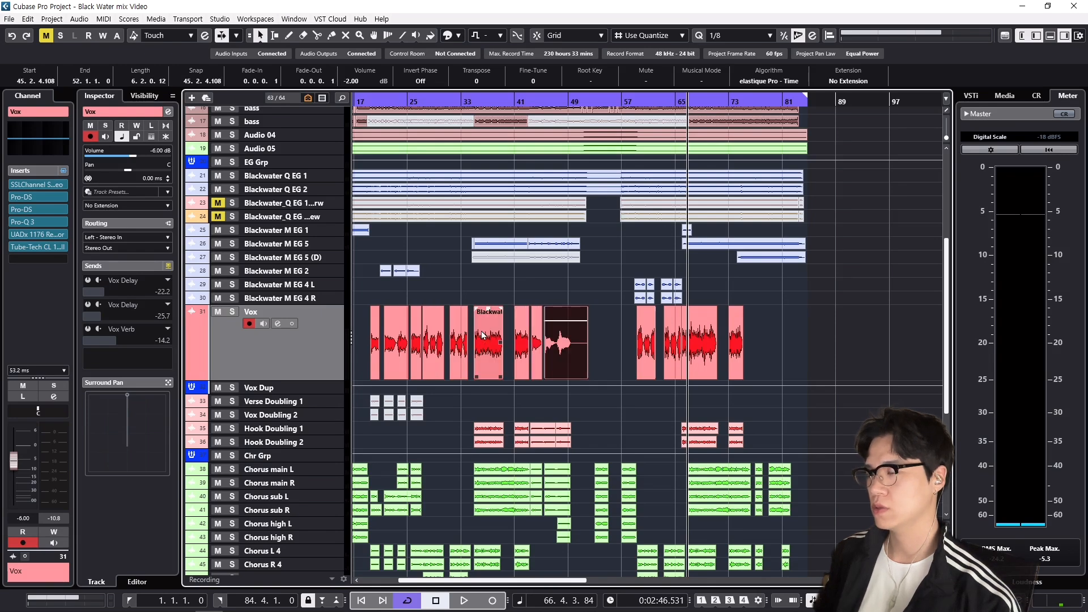
{"action": "key", "text": "Right"}
{"action": "key", "text": "Right"}
{"action": "key", "text": "Right"}
{"action": "key", "text": "Right"}
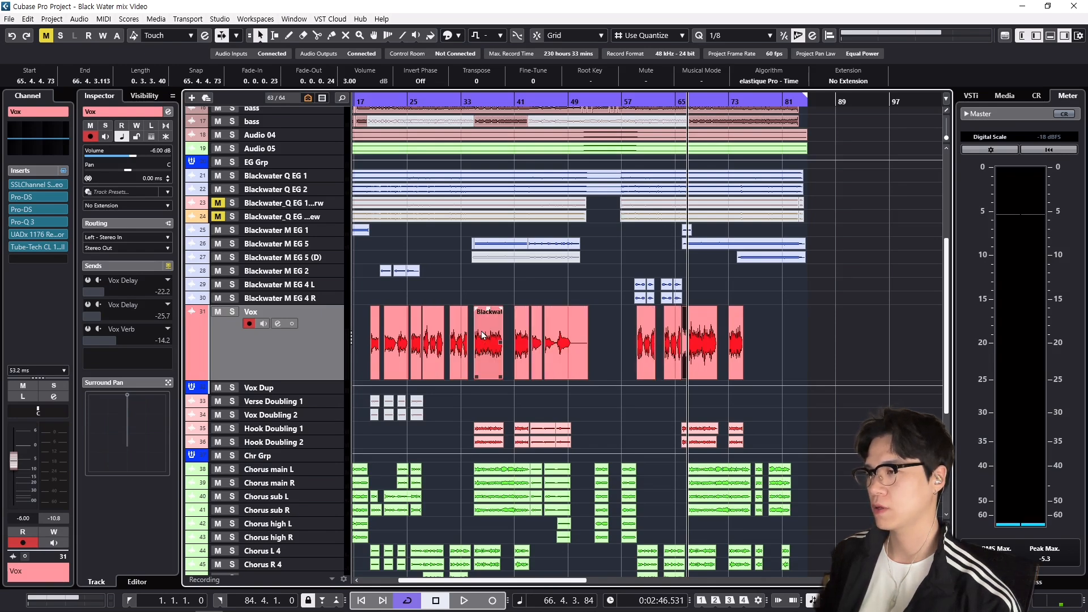
{"action": "key", "text": "Right"}
{"action": "key", "text": "Left"}
{"action": "key", "text": "Left"}
{"action": "key", "text": "Left"}
{"action": "key", "text": "Left"}
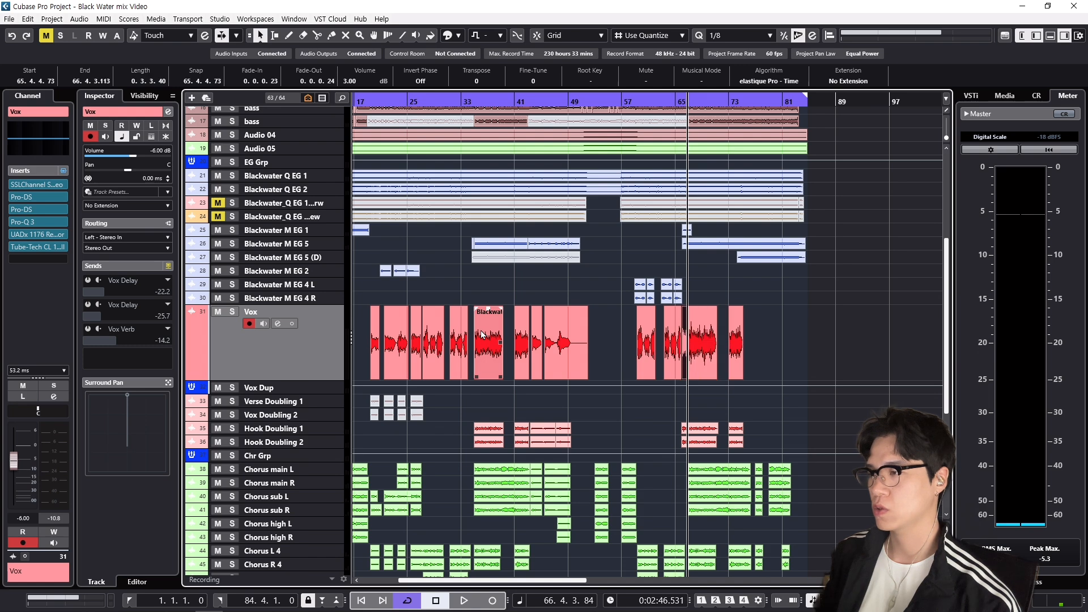
{"action": "key", "text": "Left"}
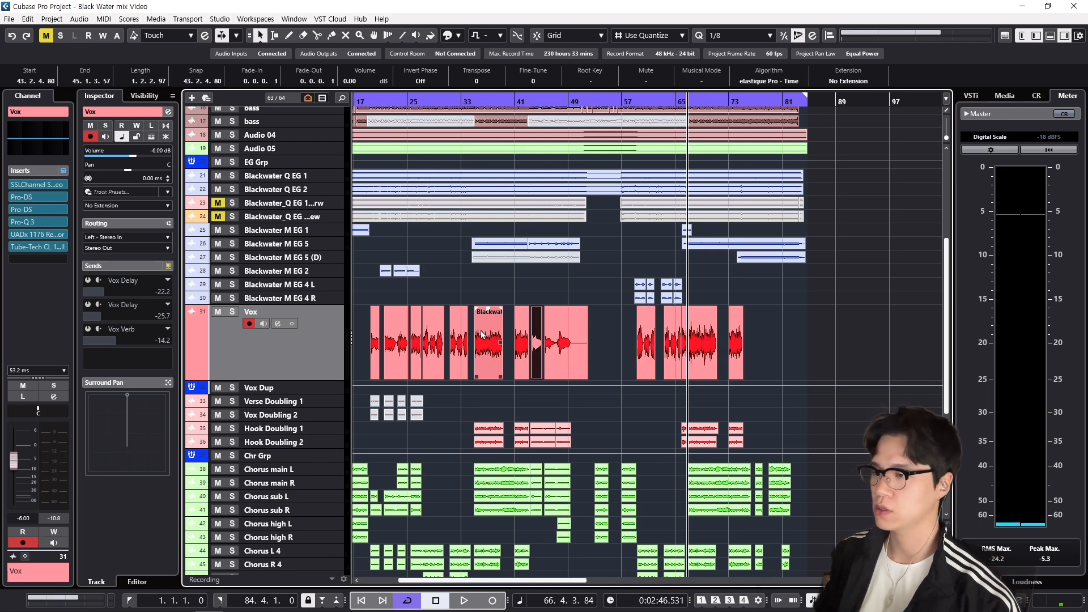
Step: Place the playhead at bar 42 and review the SSLChannel insert settings on the Vox track, closing the plug-in when done
{"action": "left_click", "coordinate": [522, 100]}
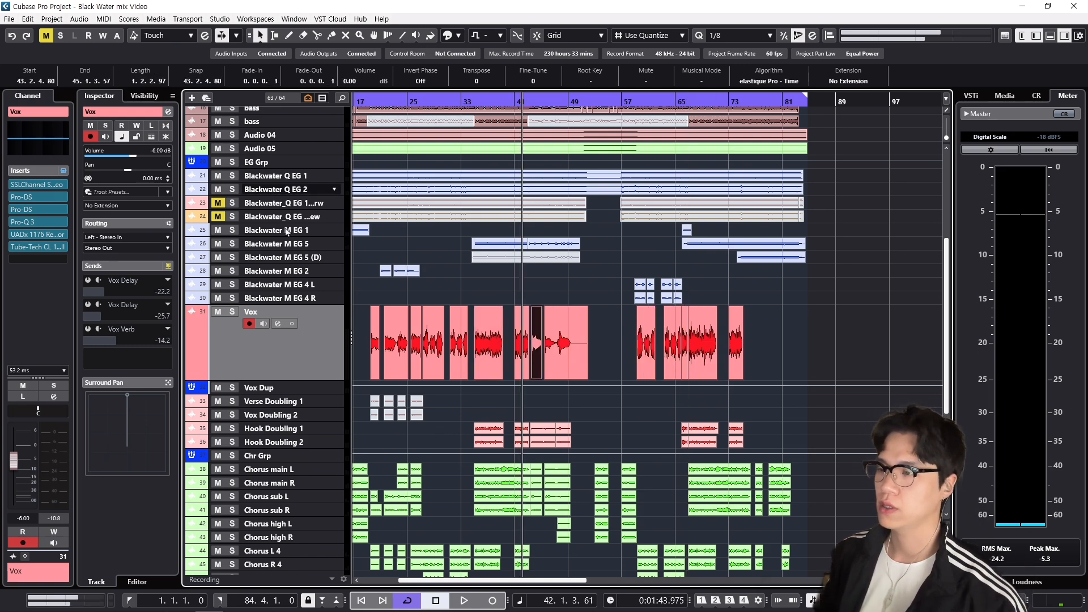
{"action": "left_click", "coordinate": [43, 183]}
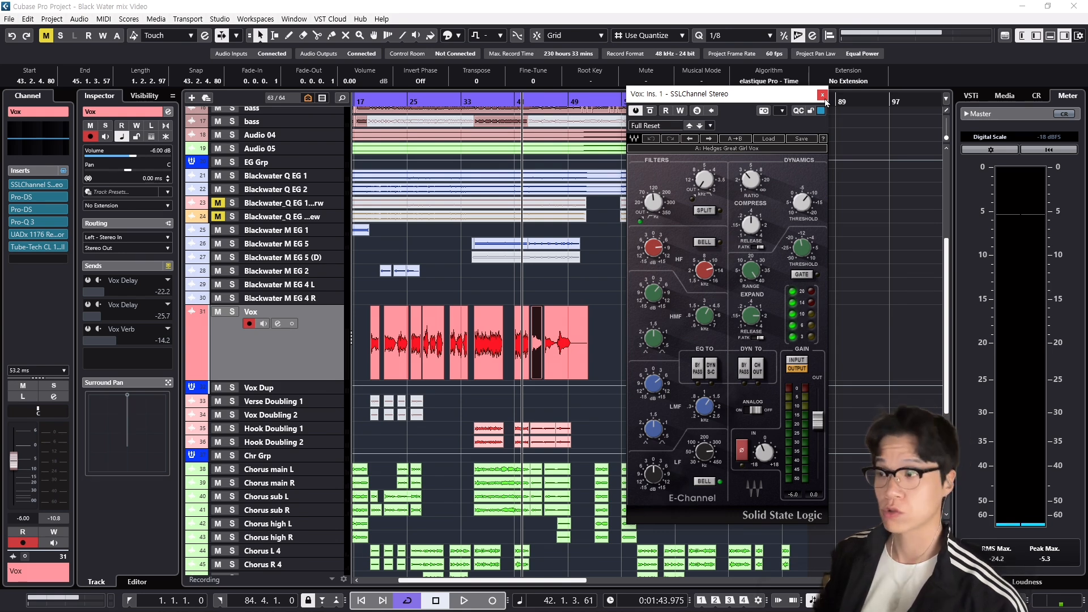
{"action": "left_click", "coordinate": [822, 96]}
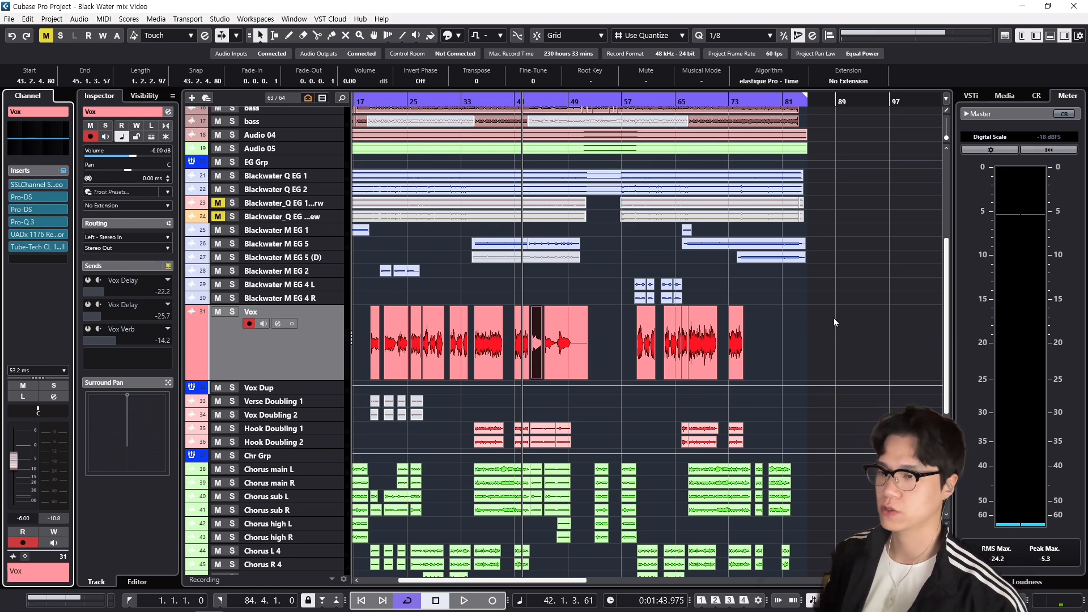
{"action": "scroll", "coordinate": [803, 318], "scroll_direction": "down", "scroll_amount": 3}
{"action": "scroll", "coordinate": [803, 319], "scroll_direction": "up", "scroll_amount": 4}
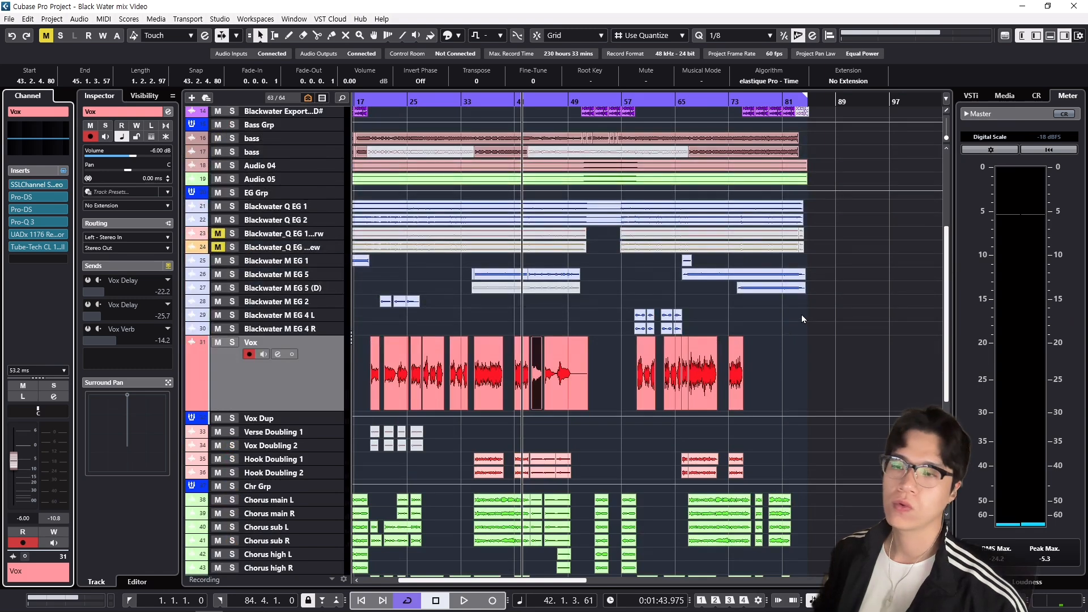
Step: Move the playhead to bar 22 and reactivate the bypassed Vox Delay and Vox Verb sends on the Vox track
{"action": "left_click", "coordinate": [387, 104]}
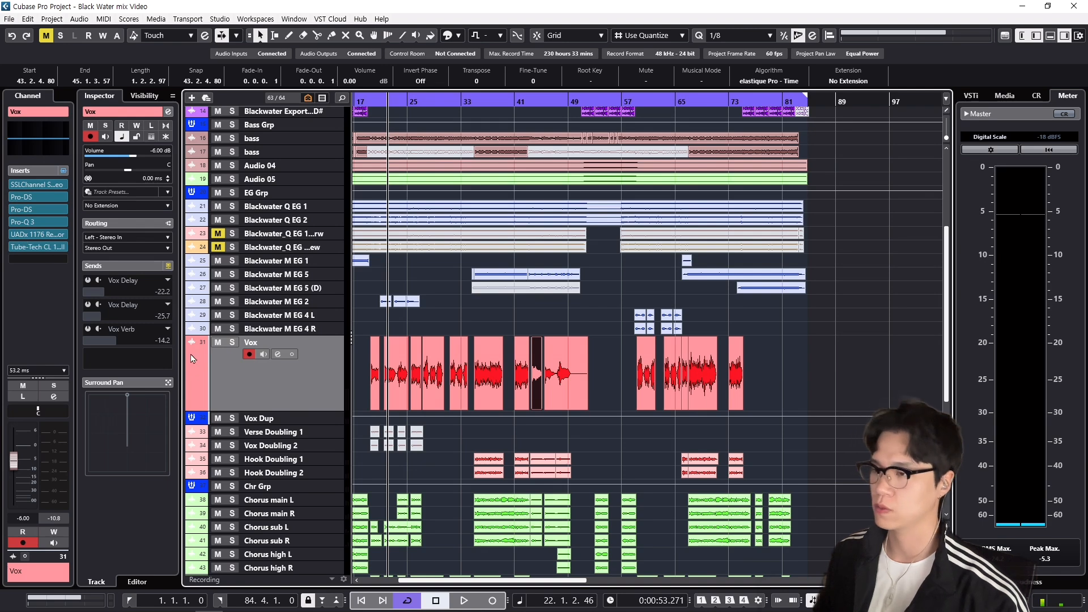
{"action": "scroll", "coordinate": [522, 377], "scroll_direction": "down", "scroll_amount": 3}
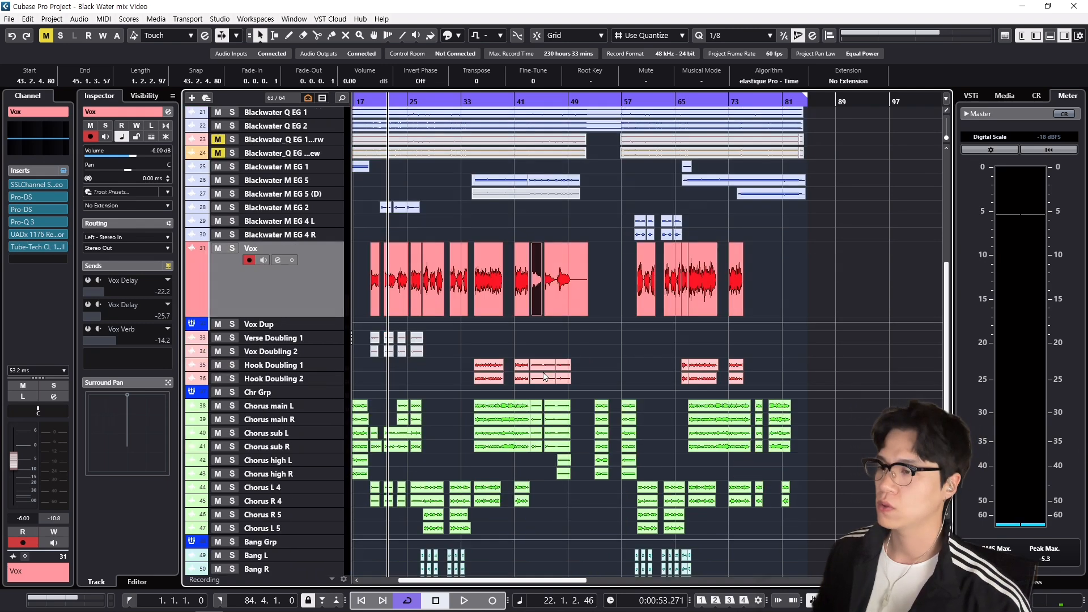
{"action": "scroll", "coordinate": [453, 320], "scroll_direction": "up", "scroll_amount": 3}
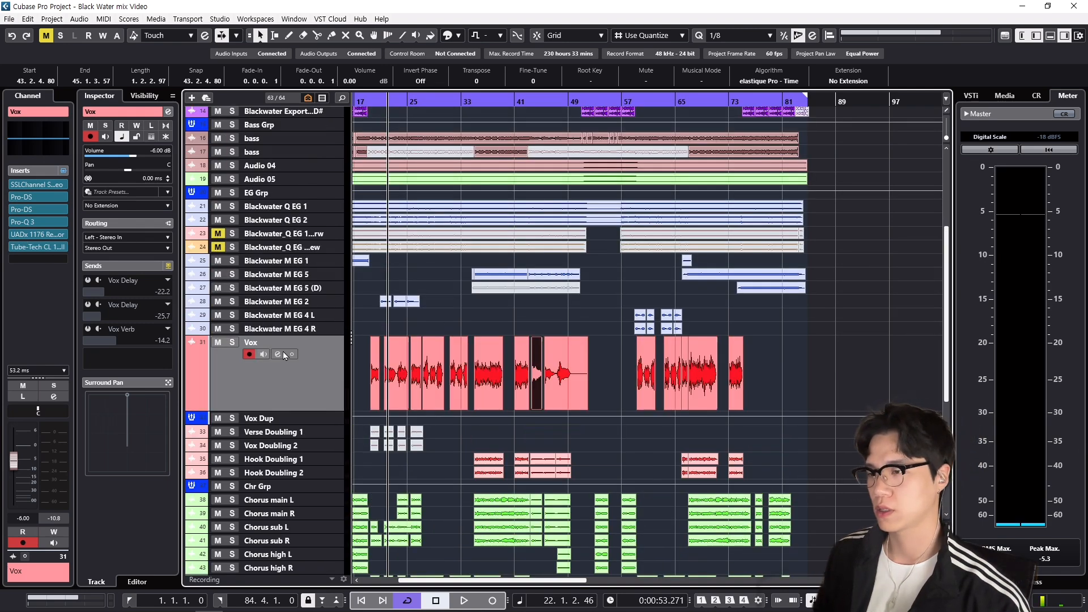
{"action": "key", "text": "h"}
{"action": "key", "text": "h"}
{"action": "key", "text": "h"}
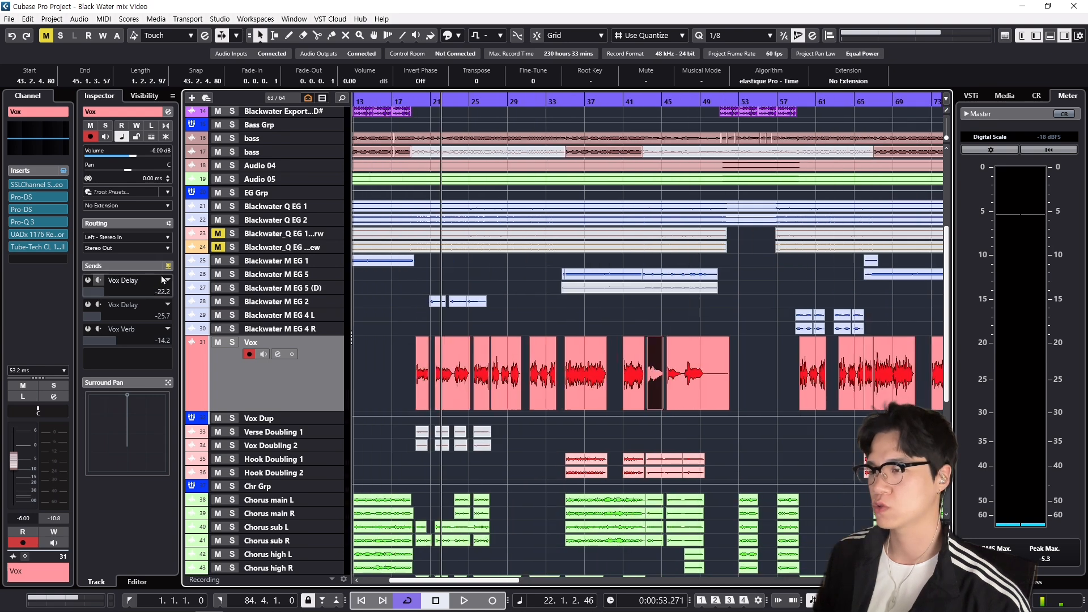
{"action": "left_click", "coordinate": [169, 266]}
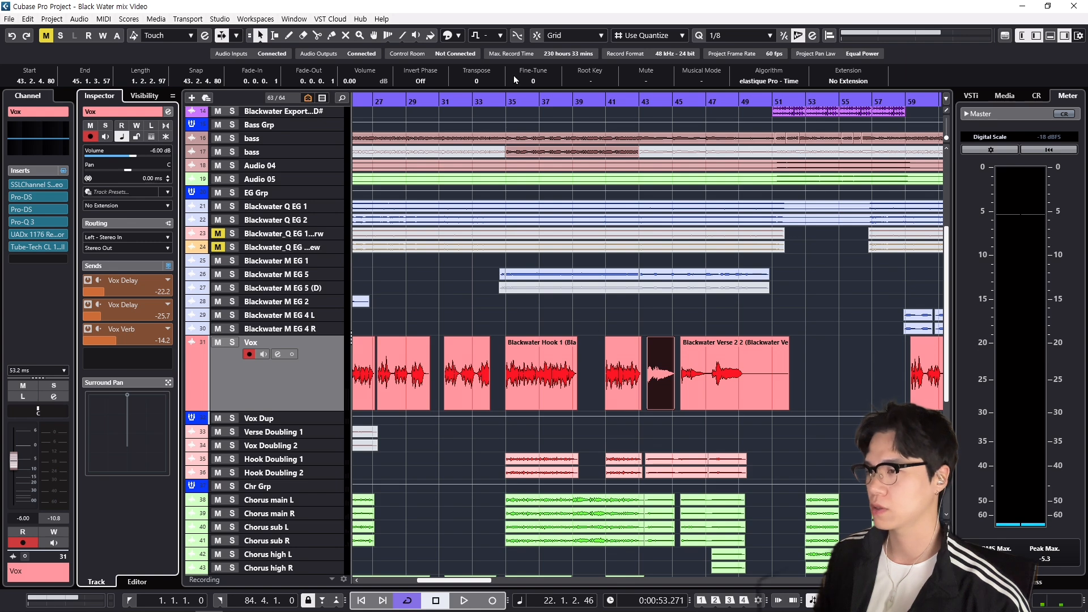
Step: Solo the Vox track and audition the hook from bar 34.4 with its delay and reverb sends active
{"action": "left_click", "coordinate": [503, 100]}
{"action": "key", "text": "s"}
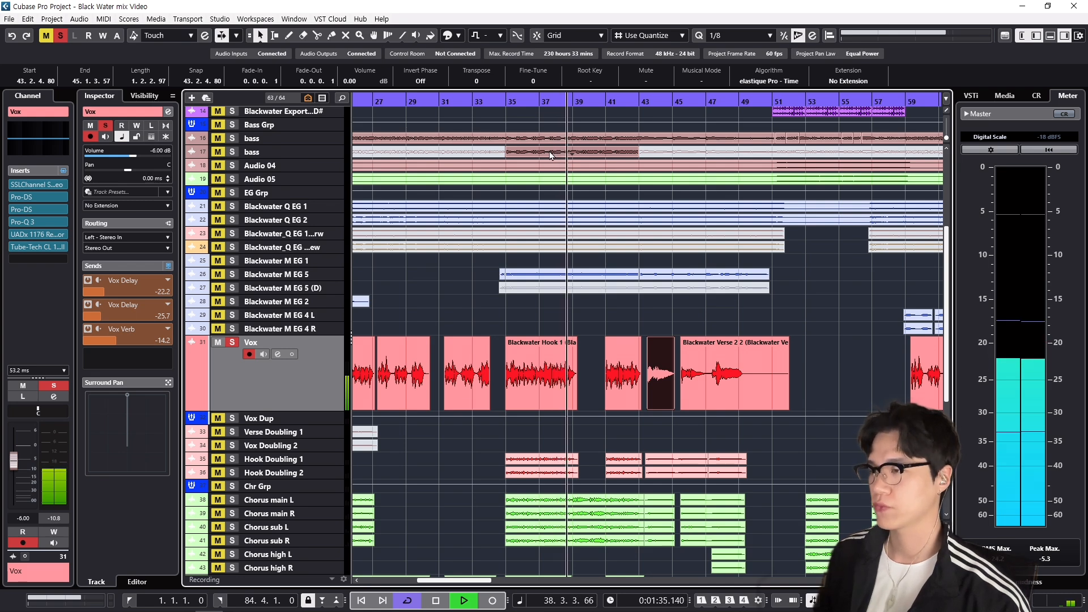
{"action": "key", "text": "space"}
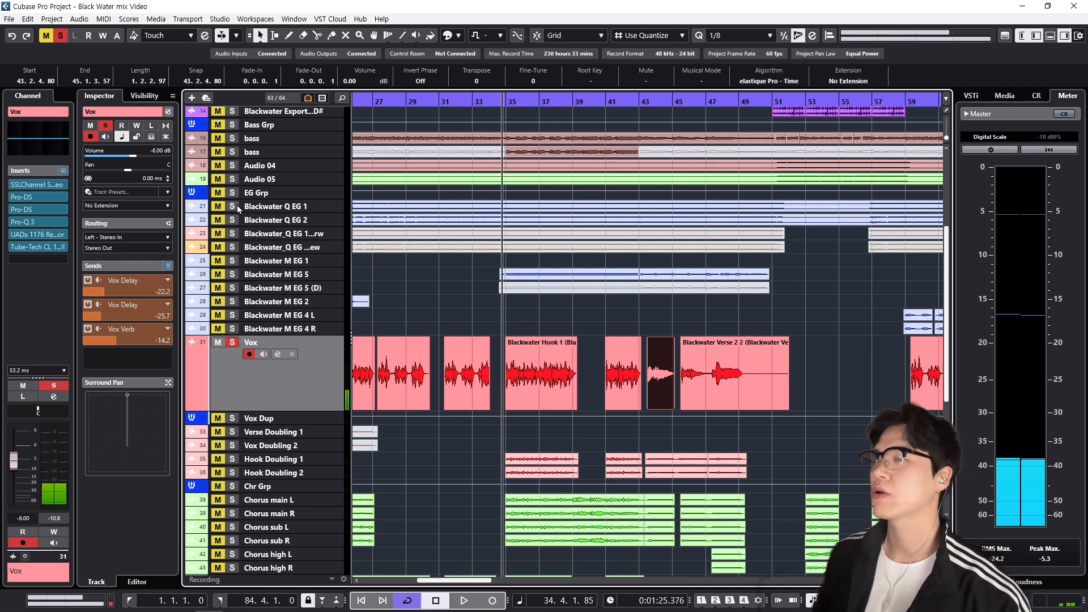
Step: Compare the soloed Vox hook from bar 34.4 with all sends bypassed and with them active, and clear the solo
{"action": "left_click", "coordinate": [168, 266]}
{"action": "key", "text": "space"}
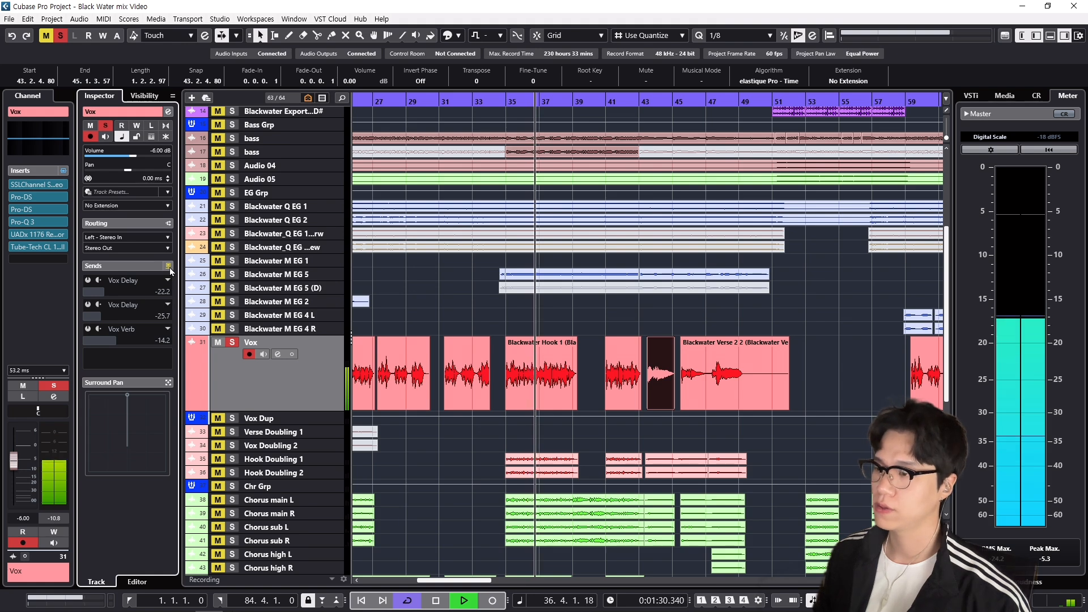
{"action": "key", "text": "space"}
{"action": "left_click", "coordinate": [169, 268]}
{"action": "key", "text": "space"}
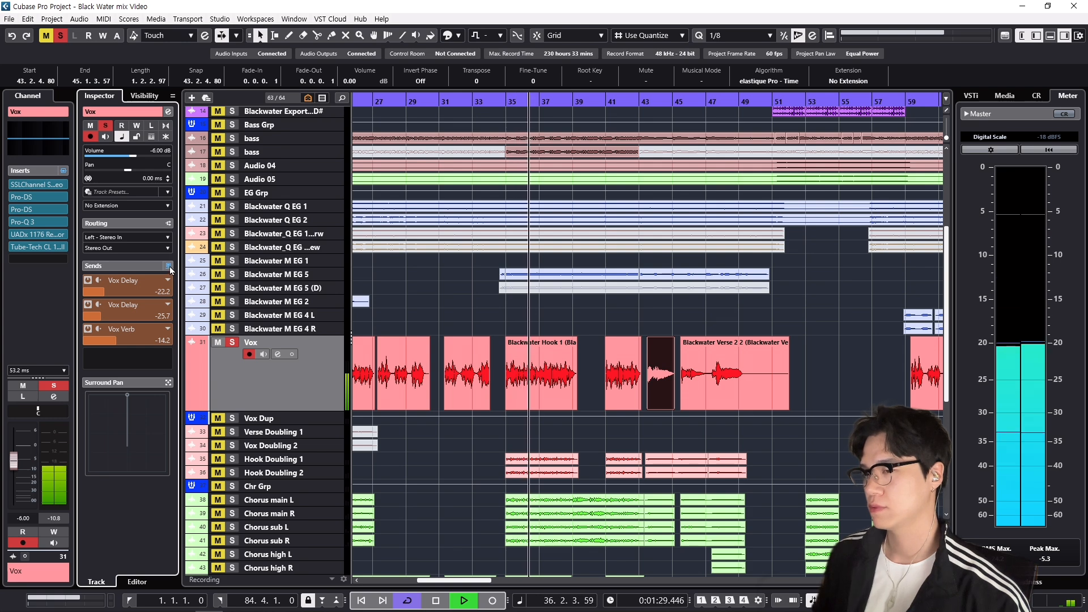
{"action": "key", "text": "space"}
{"action": "left_click", "coordinate": [232, 342]}
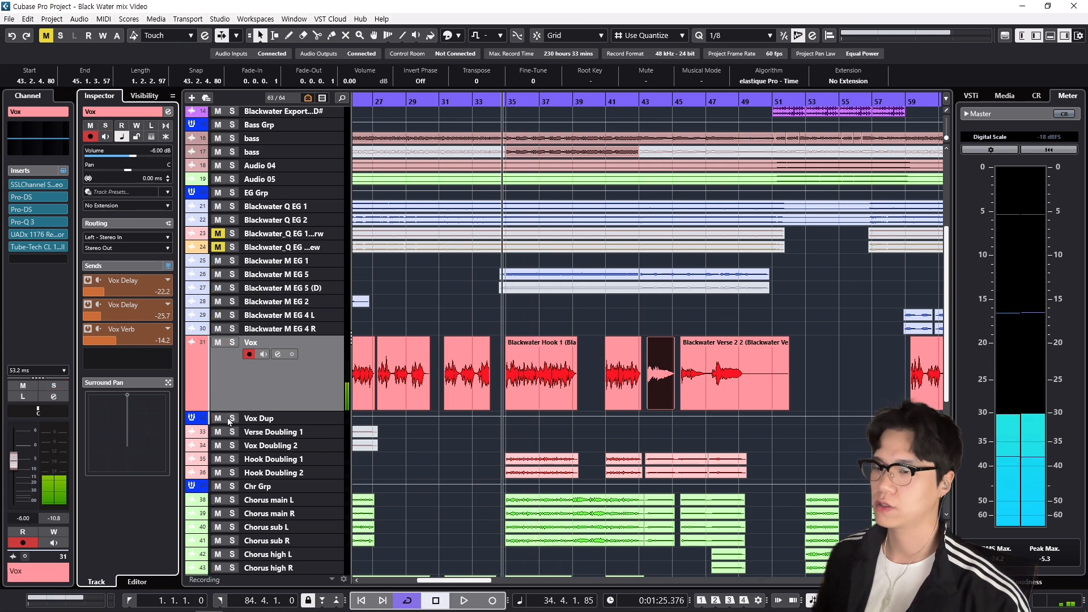
Step: Mute the Vox Dup, Chr Grp and Bang Grp groups and audition the lead vocal in the mix from bar 34.4
{"action": "left_click_drag", "start_coordinate": [224, 421], "coordinate": [220, 473]}
{"action": "scroll", "coordinate": [219, 489], "scroll_direction": "down", "scroll_amount": 6}
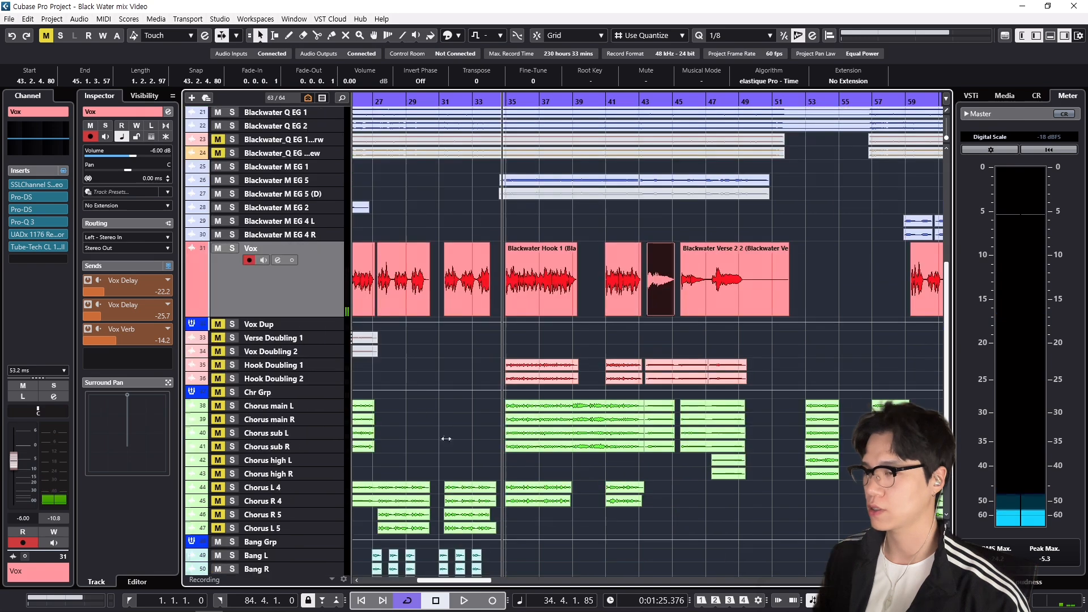
{"action": "scroll", "coordinate": [486, 295], "scroll_direction": "up", "scroll_amount": 6}
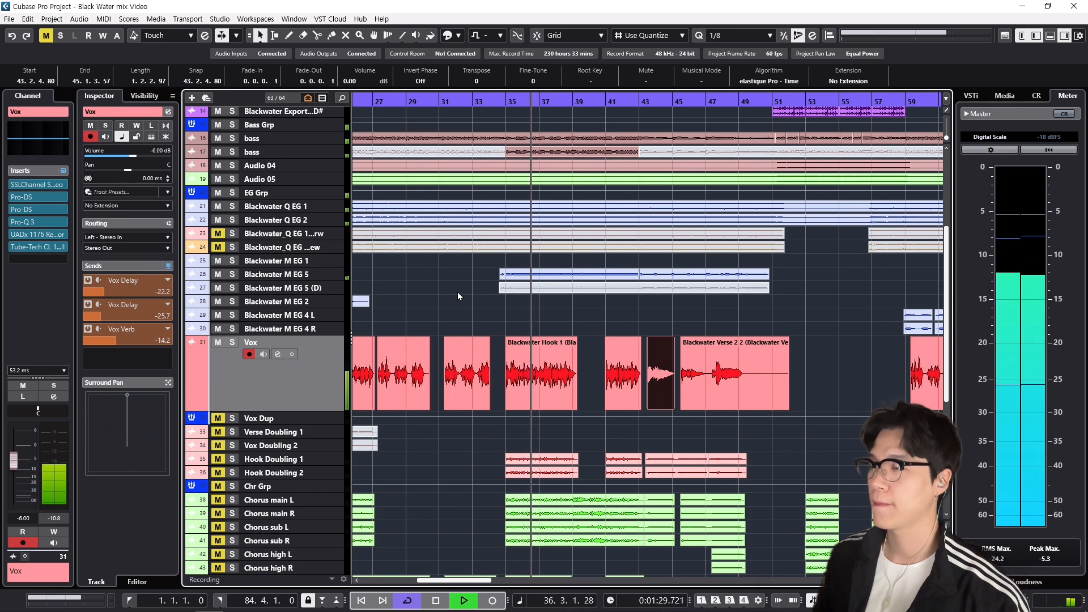
{"action": "key", "text": "space"}
Step: Unmute the Vox Dup group, solo it and start auditioning the hook doublings from bar 34.4
{"action": "scroll", "coordinate": [437, 314], "scroll_direction": "down", "scroll_amount": 7}
{"action": "scroll", "coordinate": [442, 311], "scroll_direction": "up", "scroll_amount": 4}
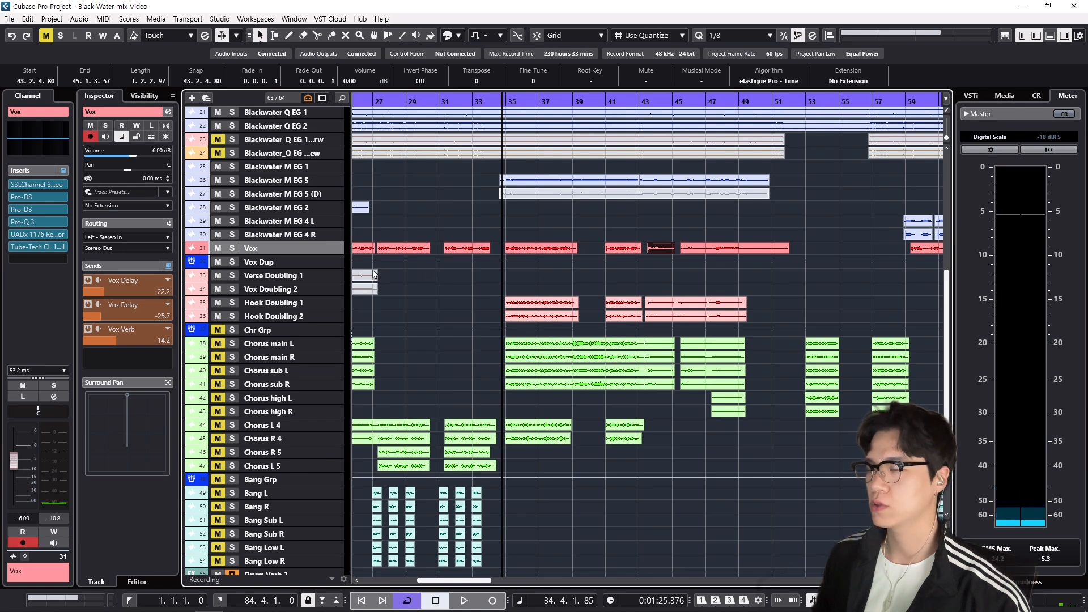
{"action": "left_click", "coordinate": [343, 266]}
{"action": "key", "text": "s"}
{"action": "key", "text": "space"}
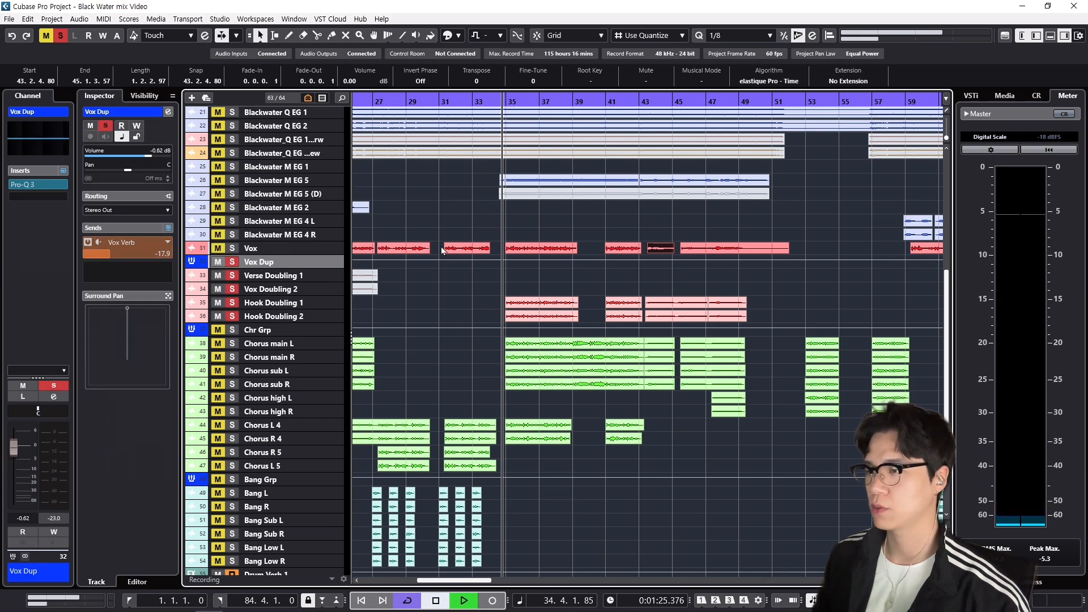
Step: Enlarge the Vox Dup group and its four doubling tracks to show their waveforms while the doublings play
{"action": "left_click", "coordinate": [338, 313], "text": "shift"}
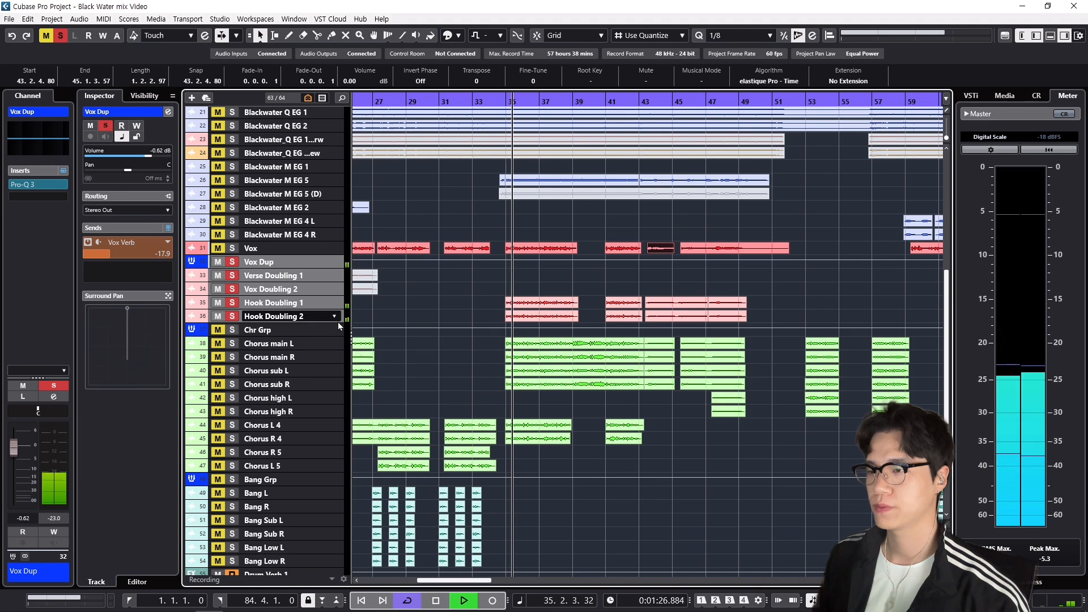
{"action": "left_click_drag", "start_coordinate": [339, 322], "coordinate": [338, 372]}
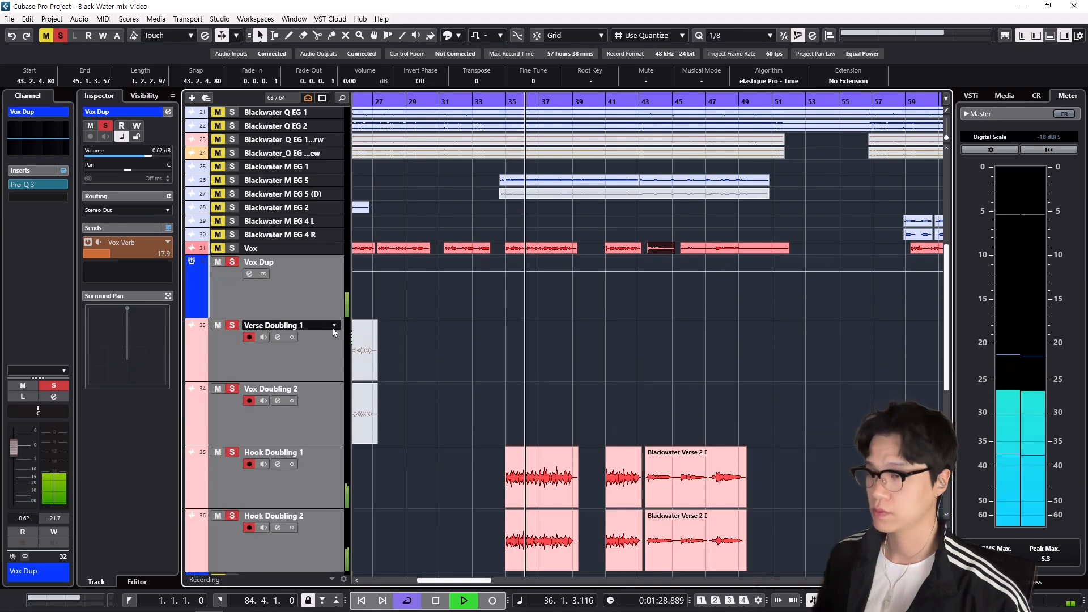
{"action": "key", "text": "alt+Up"}
{"action": "key", "text": "alt+Up"}
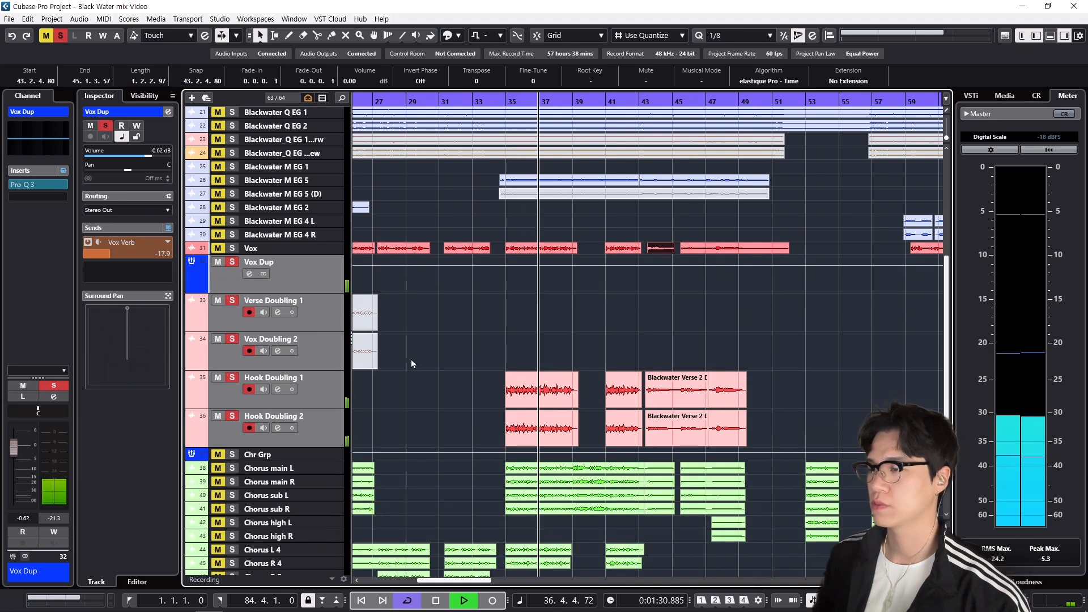
{"action": "scroll", "coordinate": [427, 374], "scroll_direction": "up", "scroll_amount": 1}
{"action": "scroll", "coordinate": [426, 374], "scroll_direction": "down", "scroll_amount": 2}
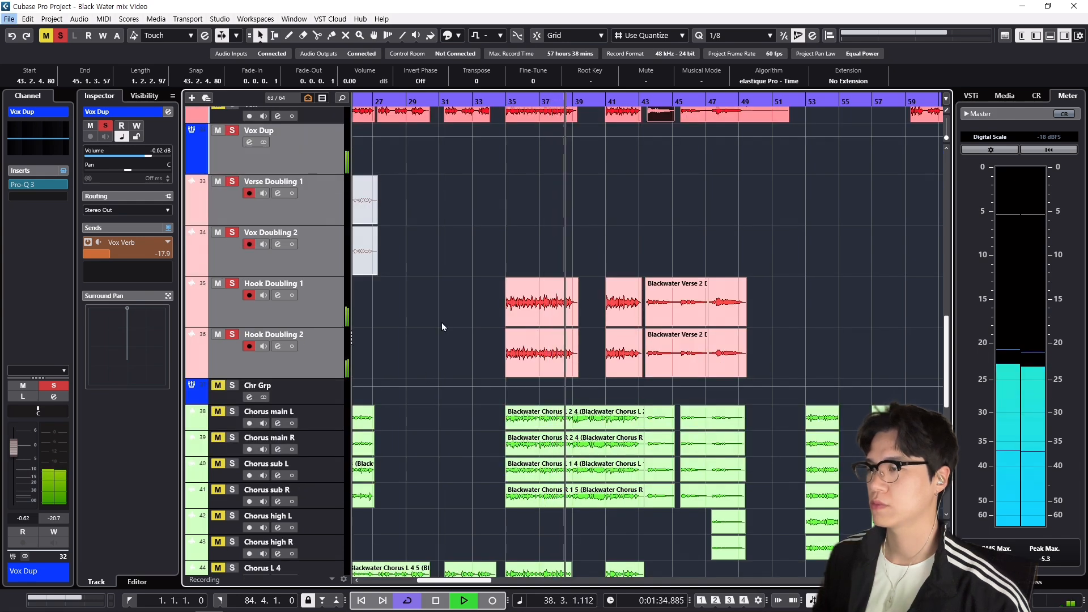
Step: Stop the doubling playback, deselect the clips and clear the solo on the Vox Dup group
{"action": "key", "text": "space"}
{"action": "left_click", "coordinate": [448, 281]}
{"action": "key", "text": "space"}
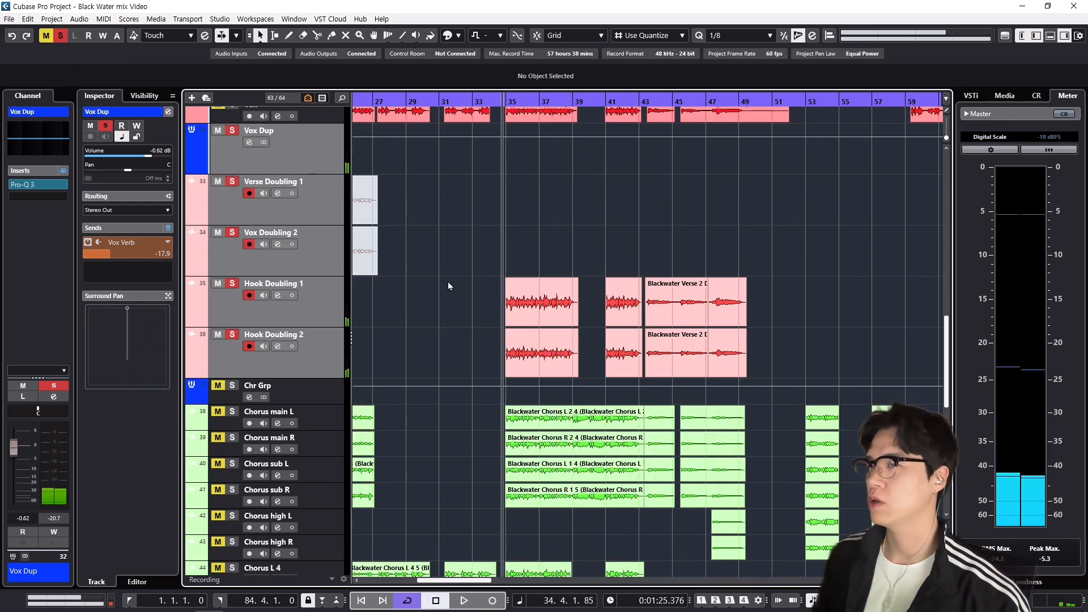
{"action": "key", "text": "s"}
Step: Select only the Vox track and solo it
{"action": "scroll", "coordinate": [451, 301], "scroll_direction": "up", "scroll_amount": 2}
{"action": "left_click", "coordinate": [334, 204]}
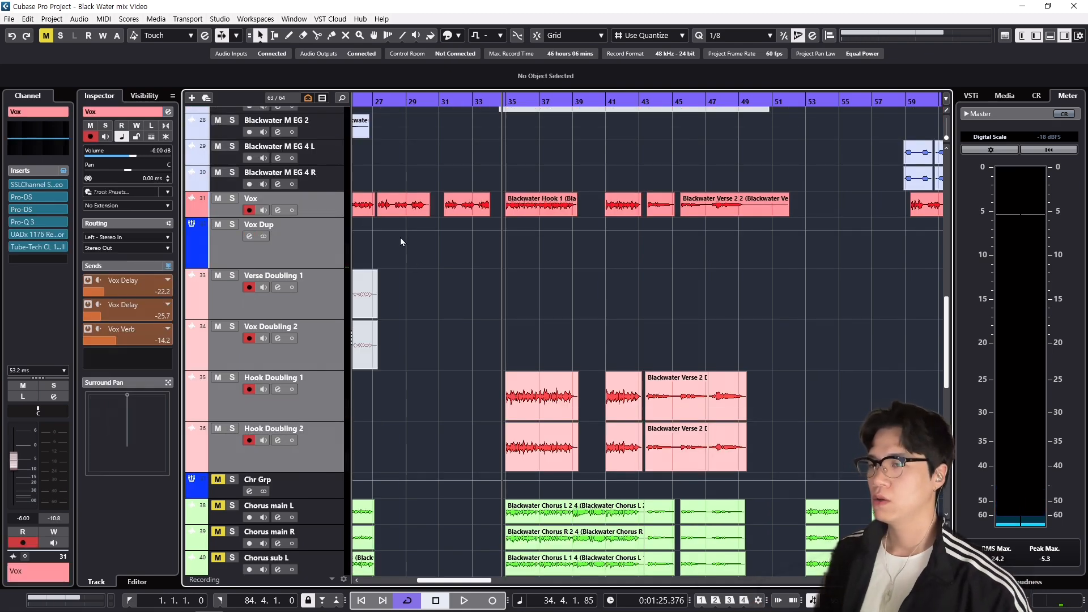
{"action": "left_click", "coordinate": [343, 206]}
{"action": "key", "text": "s"}
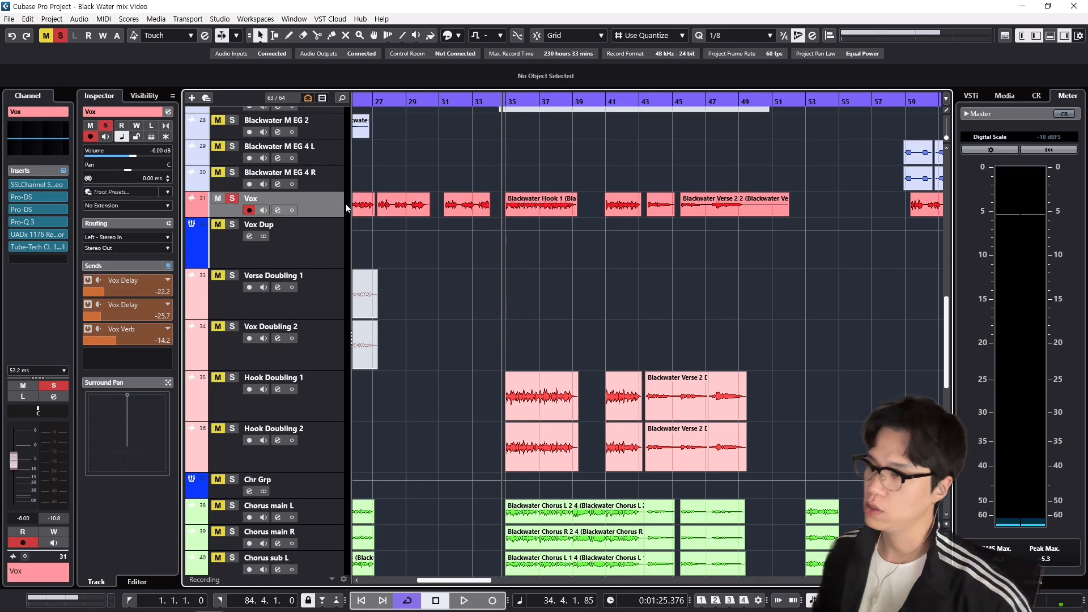
Step: Solo the Vox track together with the Vox Dup group, audition the hook from bar 34.4, and leave only Vox Dup selected
{"action": "key", "text": "s"}
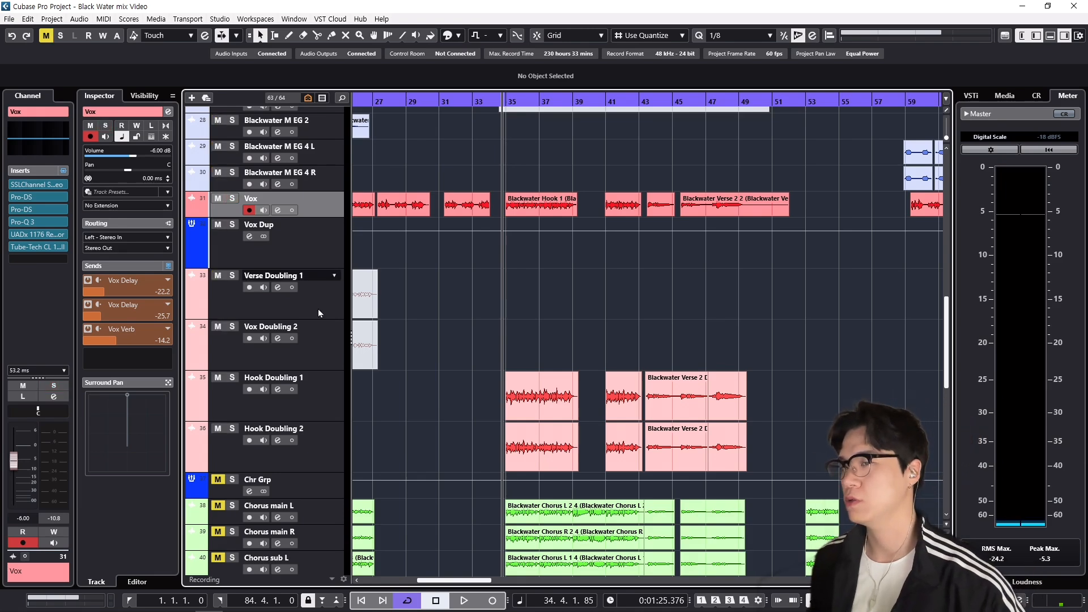
{"action": "left_click", "coordinate": [333, 256], "text": "shift"}
{"action": "key", "text": "s"}
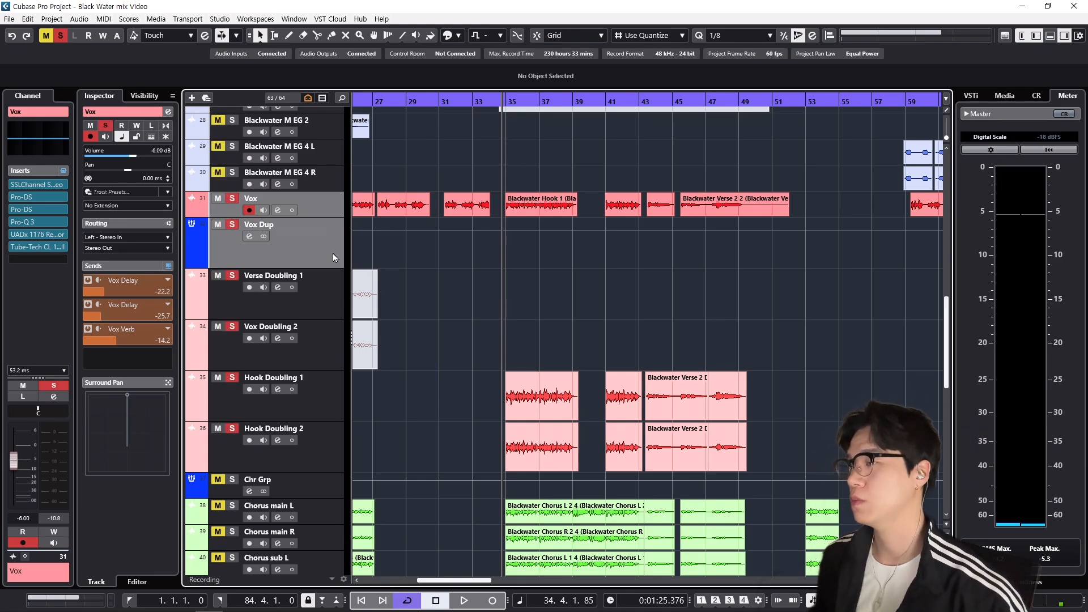
{"action": "key", "text": "space"}
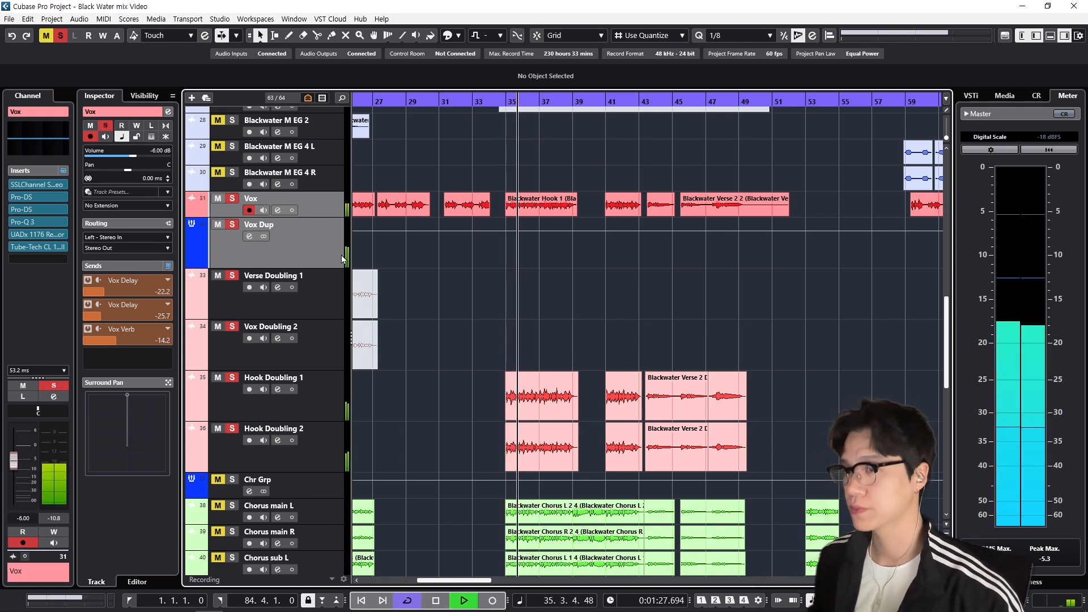
{"action": "left_click", "coordinate": [325, 249]}
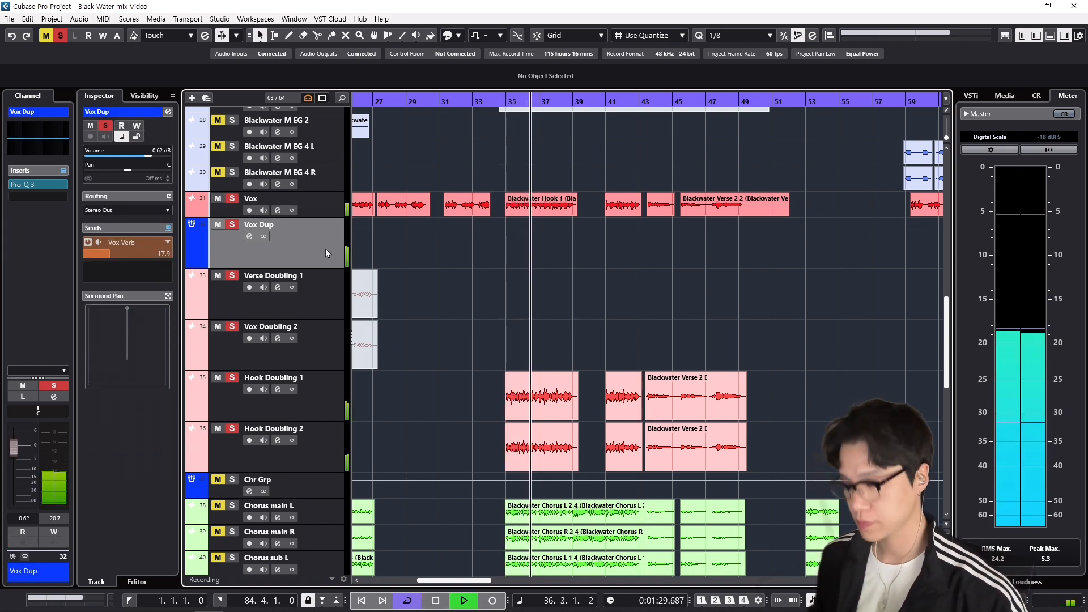
{"action": "key", "text": "space"}
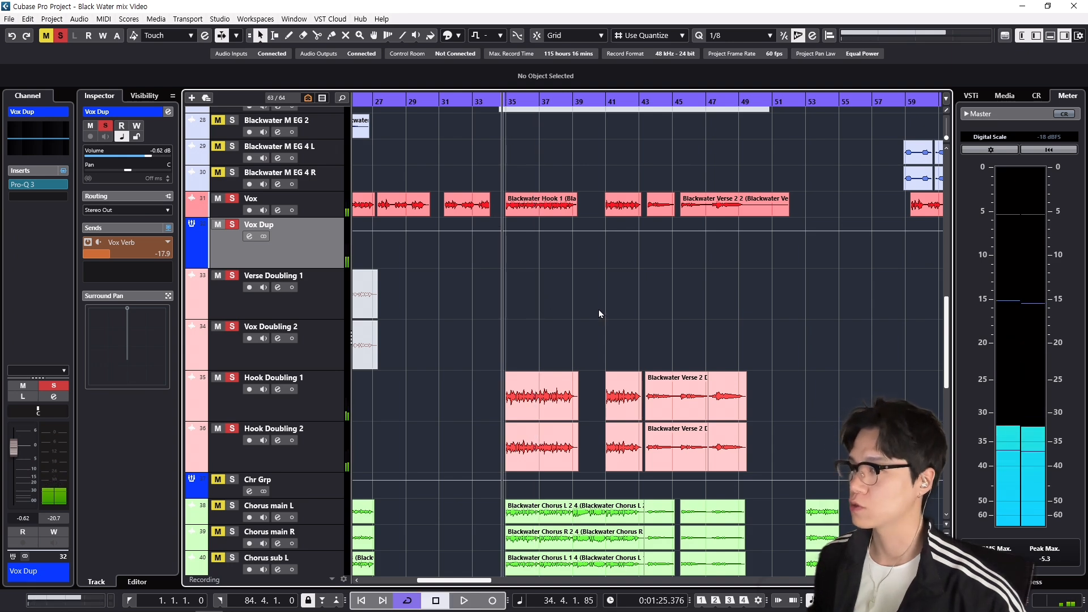
Step: Play the hook with the Vox Dup group muted, then again with it soloed, to compare the lead vocal without and with doublings
{"action": "key", "text": "s"}
{"action": "key", "text": "m"}
{"action": "key", "text": "space"}
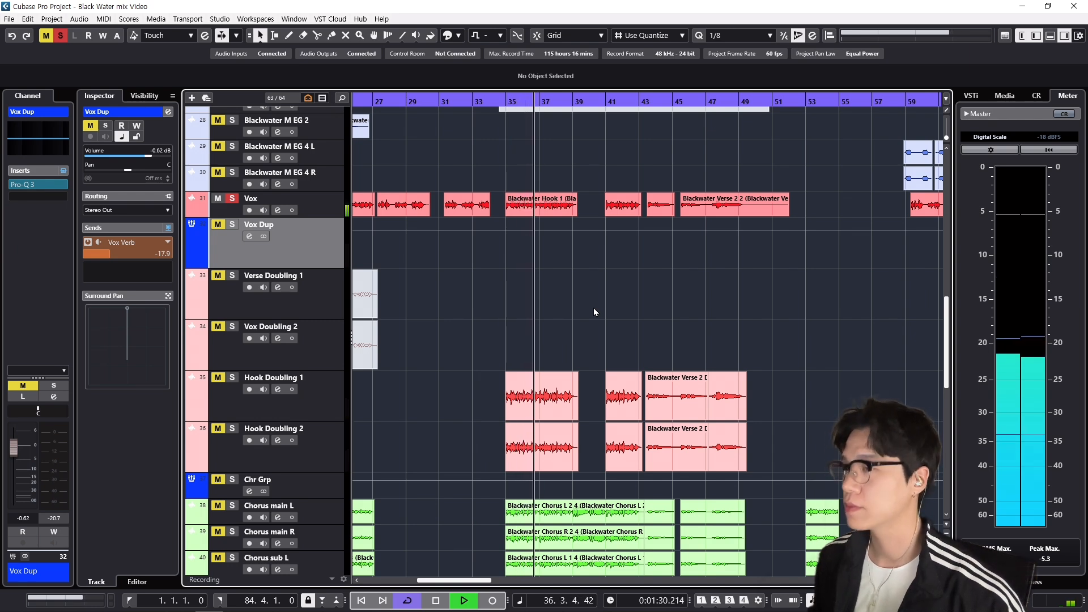
{"action": "key", "text": "space"}
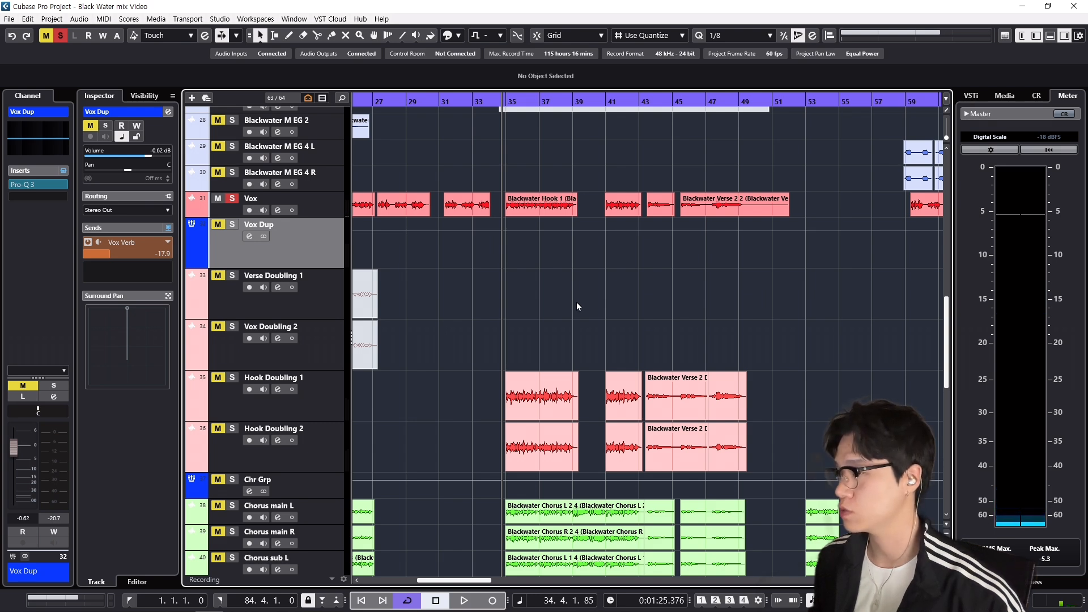
{"action": "key", "text": "space"}
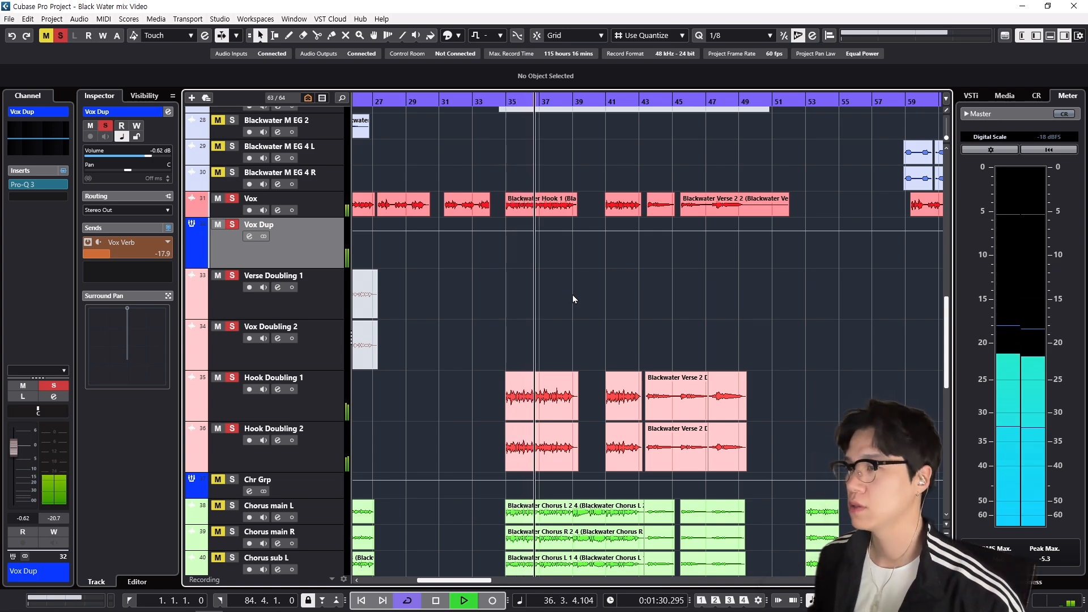
{"action": "key", "text": "space"}
Step: Move the Hook Doubling 1 and Hook Doubling 2 tracks directly below Vox and enlarge all three tracks
{"action": "left_click", "coordinate": [332, 390]}
{"action": "left_click", "coordinate": [327, 446], "text": "shift"}
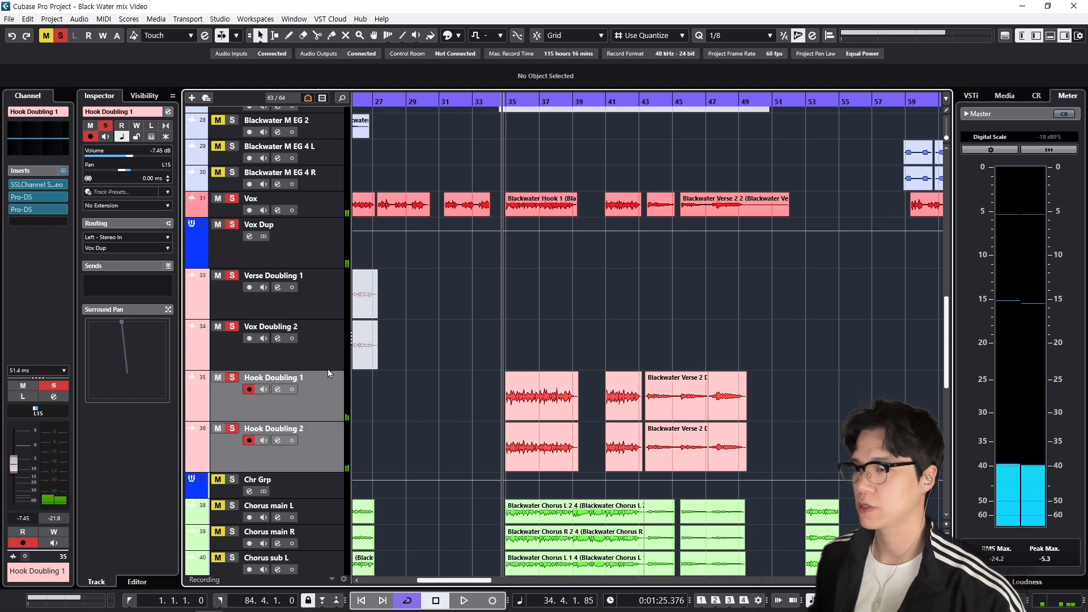
{"action": "left_click_drag", "start_coordinate": [331, 389], "coordinate": [337, 229]}
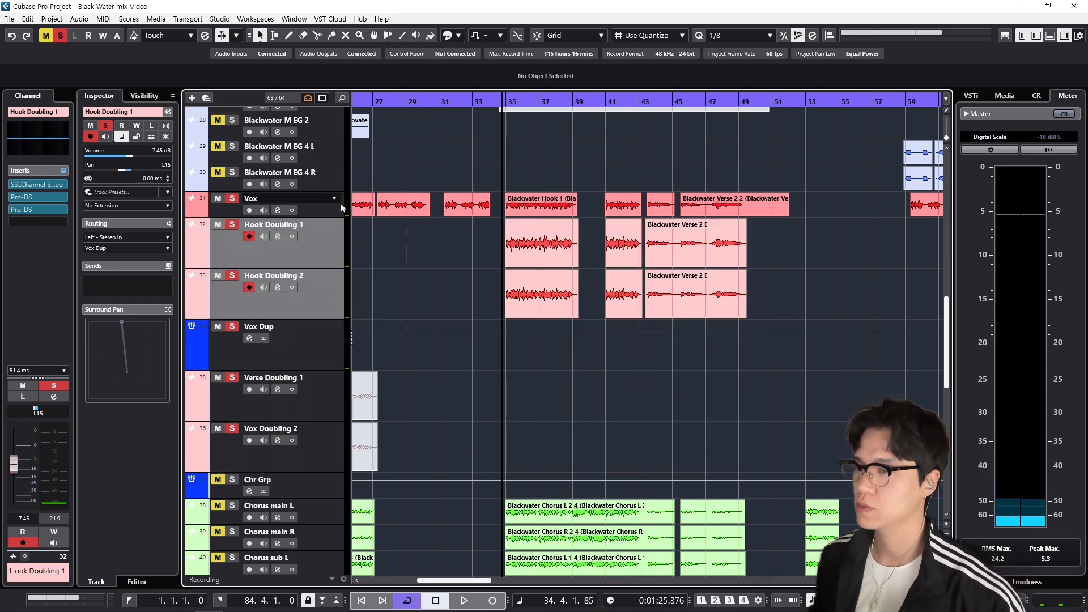
{"action": "left_click", "coordinate": [345, 208], "text": "shift"}
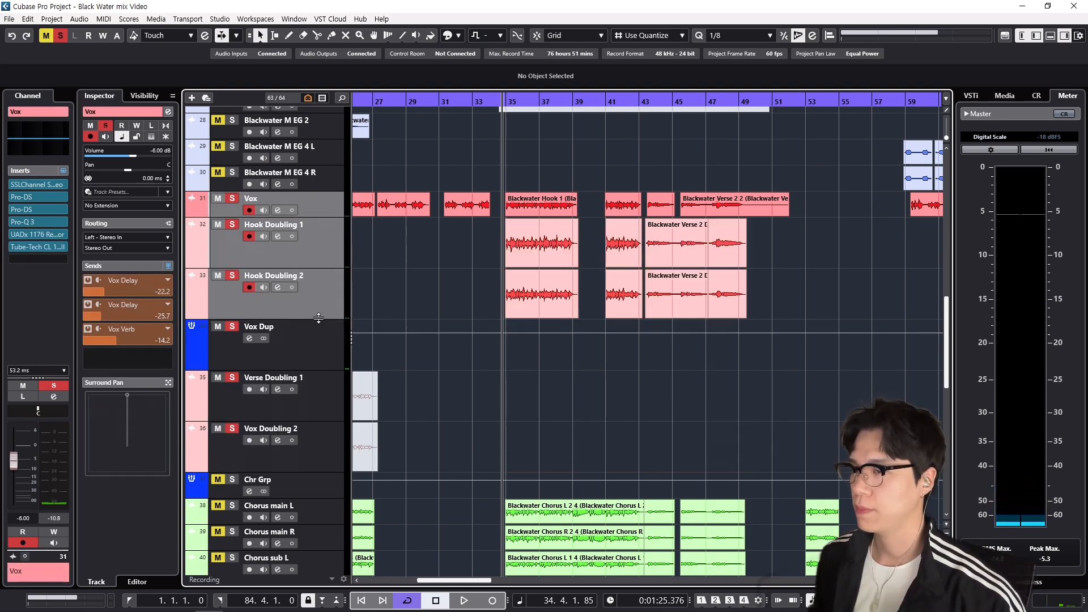
{"action": "left_click_drag", "start_coordinate": [318, 318], "coordinate": [319, 369]}
Step: Select the Hook Doubling 1 clip and place the playhead at 35.3.2.20 within the hook
{"action": "key", "text": "h"}
{"action": "key", "text": "h"}
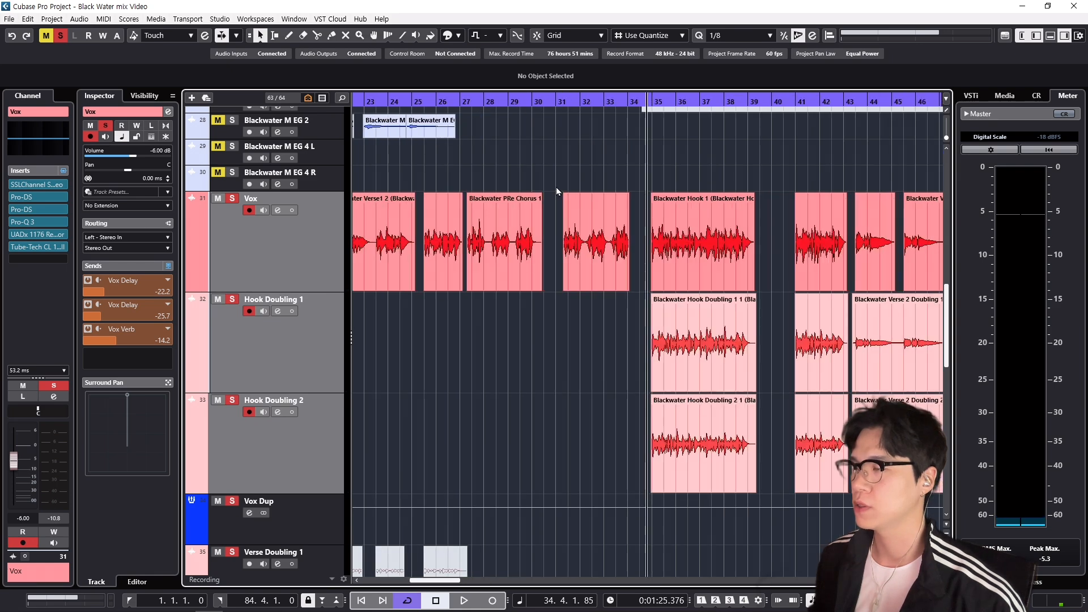
{"action": "key", "text": "h"}
{"action": "key", "text": "h"}
{"action": "key", "text": "h"}
{"action": "key", "text": "h"}
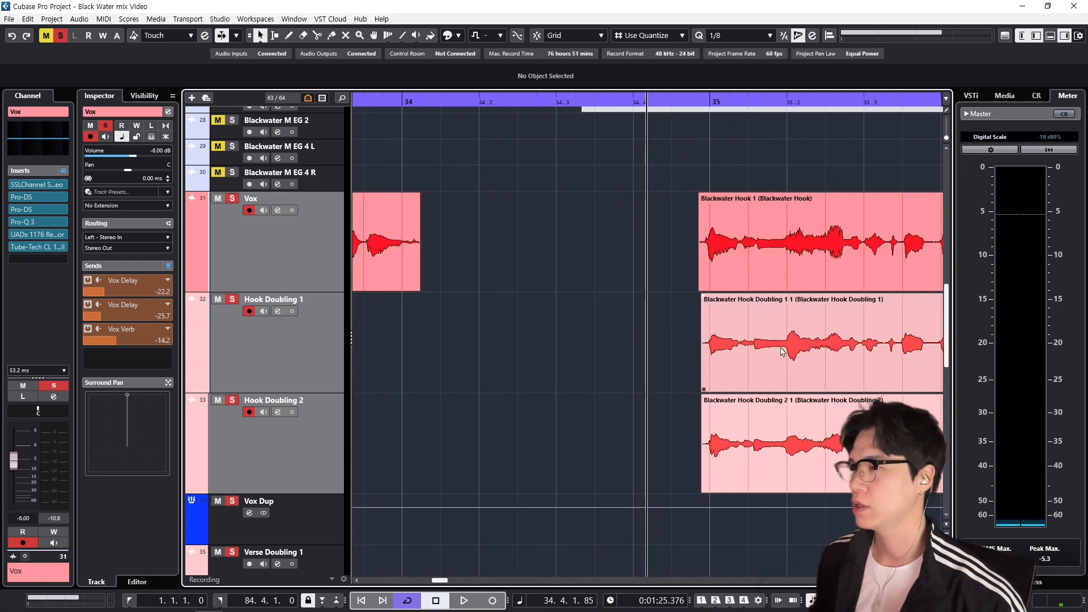
{"action": "left_click", "coordinate": [782, 352]}
{"action": "scroll", "coordinate": [788, 351], "scroll_direction": "right", "scroll_amount": 3}
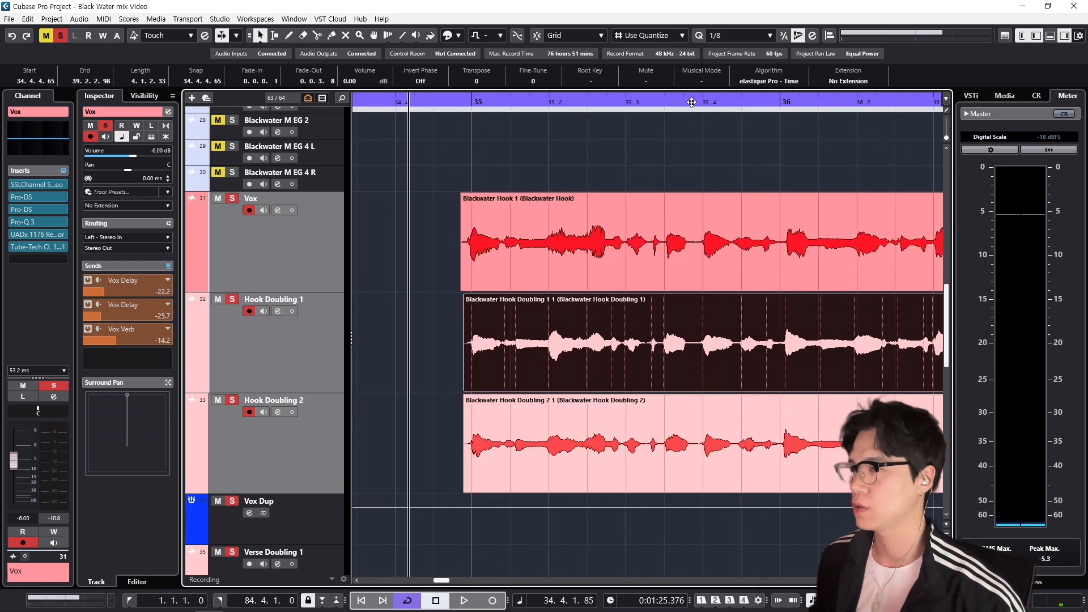
{"action": "left_click_drag", "start_coordinate": [692, 102], "coordinate": [649, 106]}
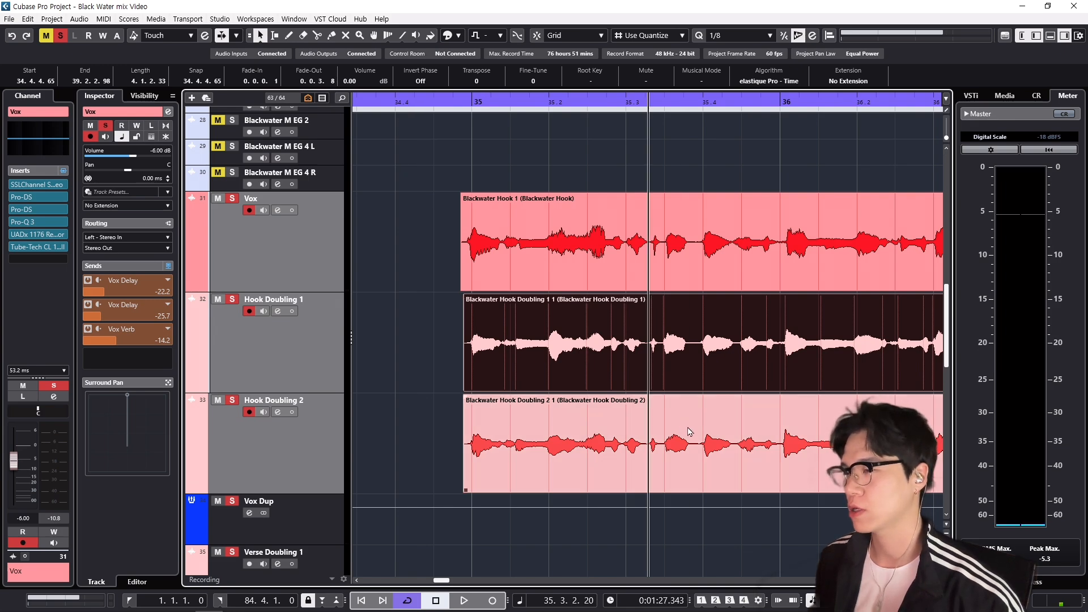
Step: Split the Hook Doubling 1 clip at 35.3.2.29 and 35.3.4.52, and the Hook Doubling 2 clip around the same phrase
{"action": "key", "text": "h"}
{"action": "key", "text": "h"}
{"action": "key", "text": "h"}
{"action": "key", "text": "h"}
{"action": "key", "text": "h"}
{"action": "key", "text": "h"}
{"action": "key", "text": "h"}
{"action": "key", "text": "h"}
{"action": "key", "text": "h"}
{"action": "scroll", "coordinate": [707, 436], "scroll_direction": "right", "scroll_amount": 7}
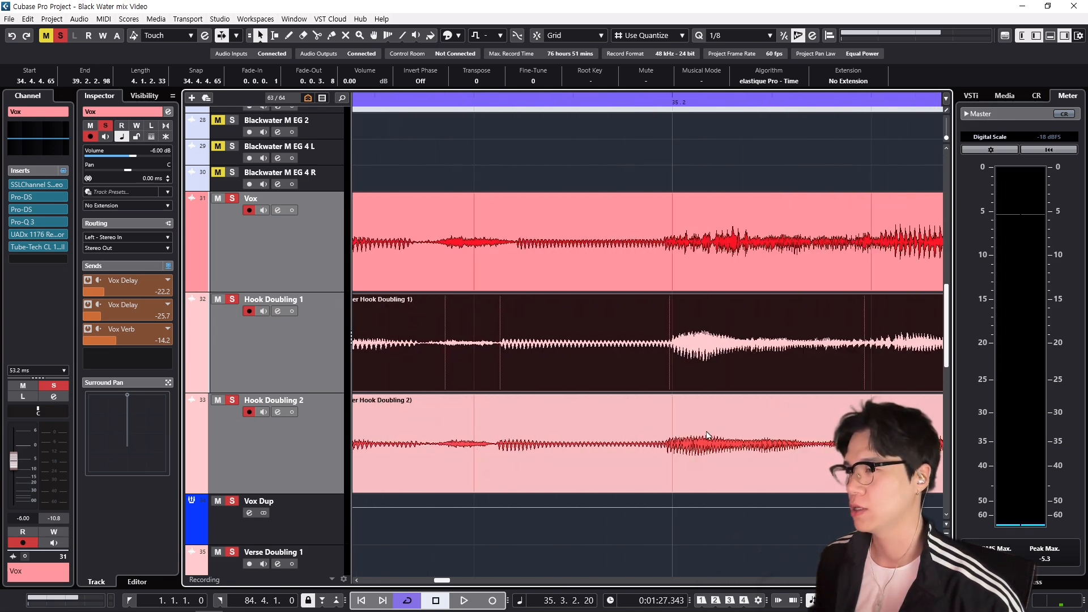
{"action": "key", "text": "h"}
{"action": "key", "text": "h"}
{"action": "key", "text": "h"}
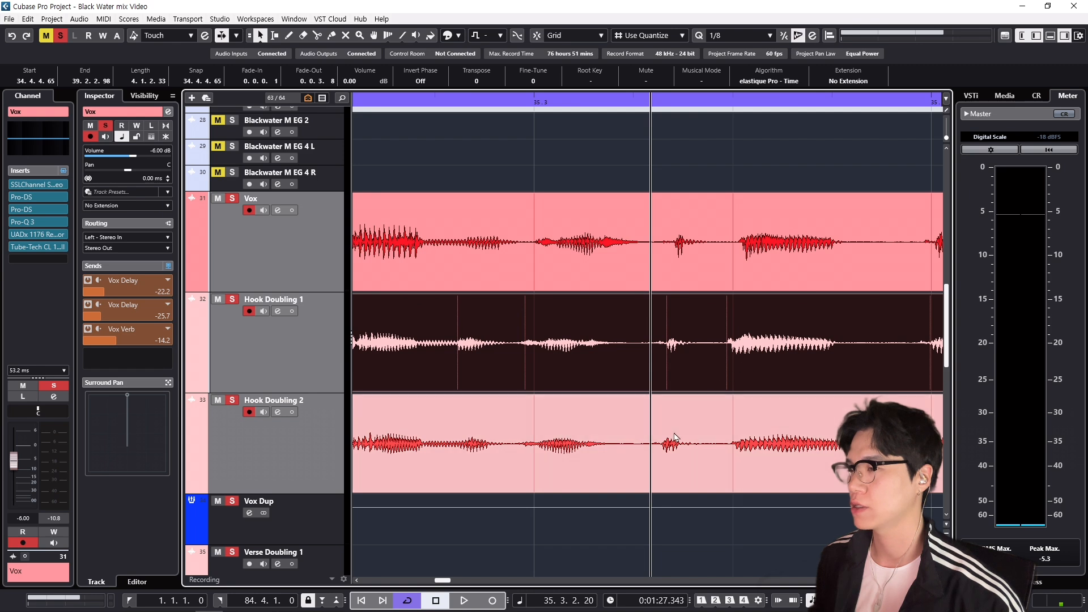
{"action": "key", "text": "3"}
{"action": "left_click", "coordinate": [651, 419]}
{"action": "left_click", "coordinate": [877, 380]}
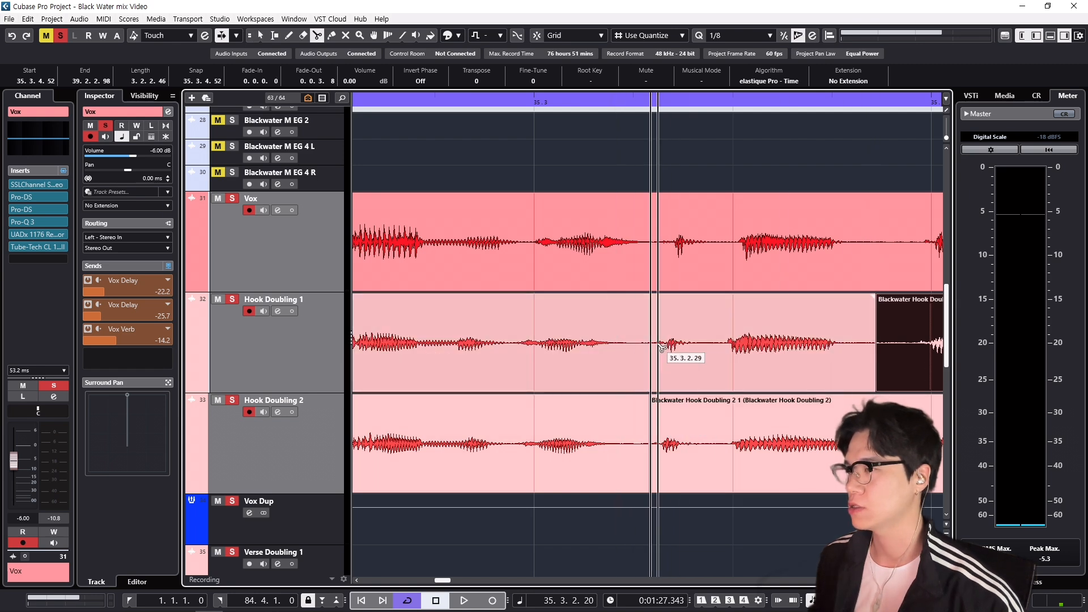
{"action": "left_click", "coordinate": [660, 346]}
{"action": "key", "text": "1"}
Step: Shift the audio inside the split Hook Doubling 1 and 2 pieces slightly later to match the Vox timing, and crossfade their edges
{"action": "left_click", "coordinate": [726, 376]}
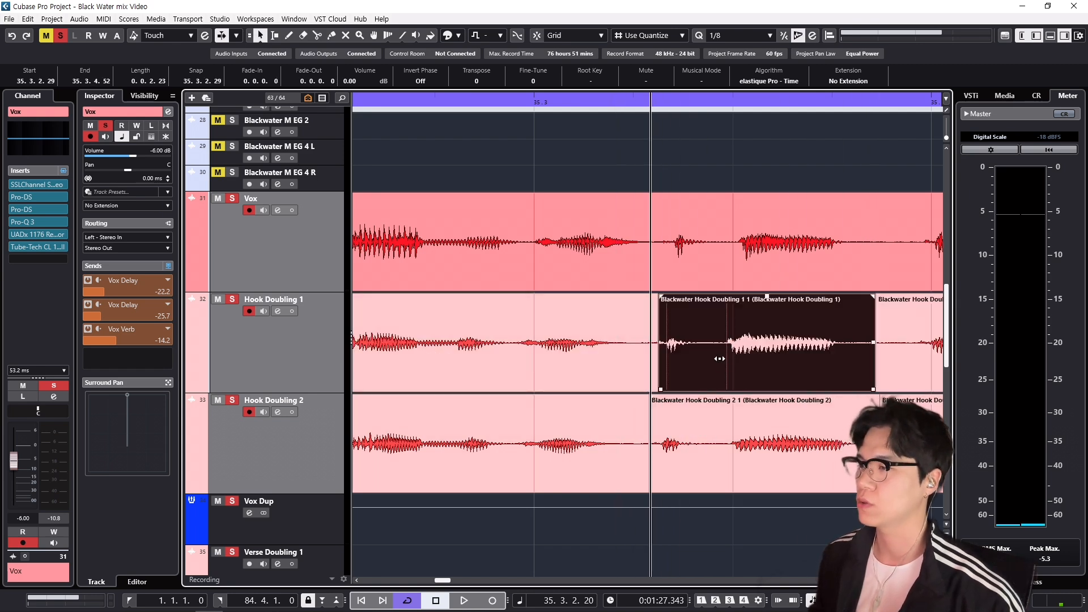
{"action": "left_click_drag", "start_coordinate": [720, 358], "coordinate": [725, 360]}
{"action": "left_click_drag", "start_coordinate": [727, 442], "coordinate": [735, 444]}
{"action": "key", "text": "x"}
{"action": "left_click", "coordinate": [739, 369]}
{"action": "key", "text": "x"}
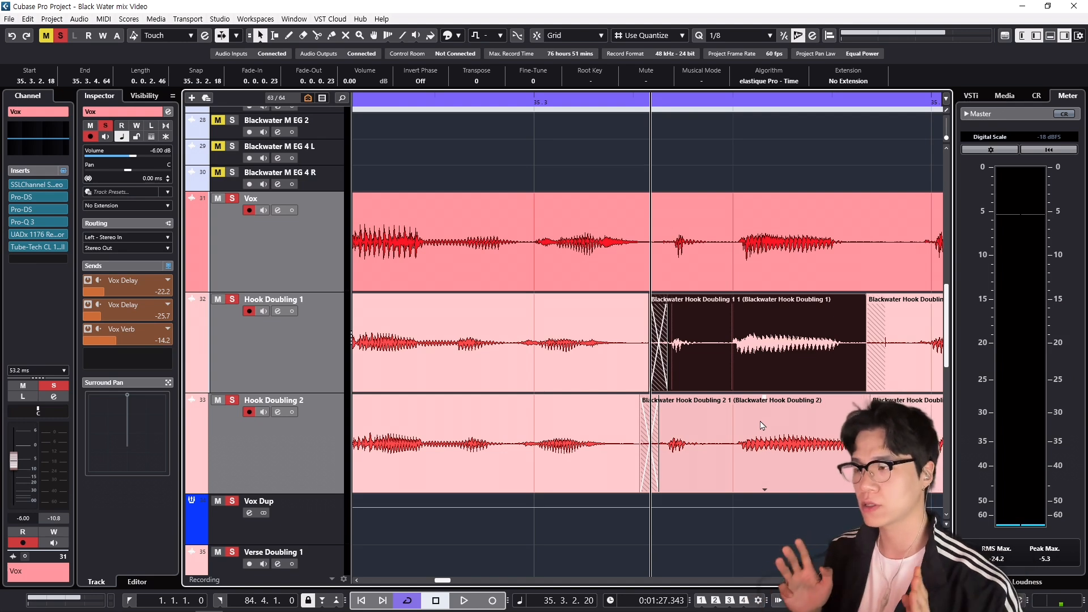
Step: Split the Vox clip at 35.3.2.107 and 35.3.4.78, shift the middle piece's audio slightly earlier, and crossfade its edges
{"action": "left_click", "coordinate": [723, 266], "text": "alt"}
{"action": "left_click", "coordinate": [760, 282]}
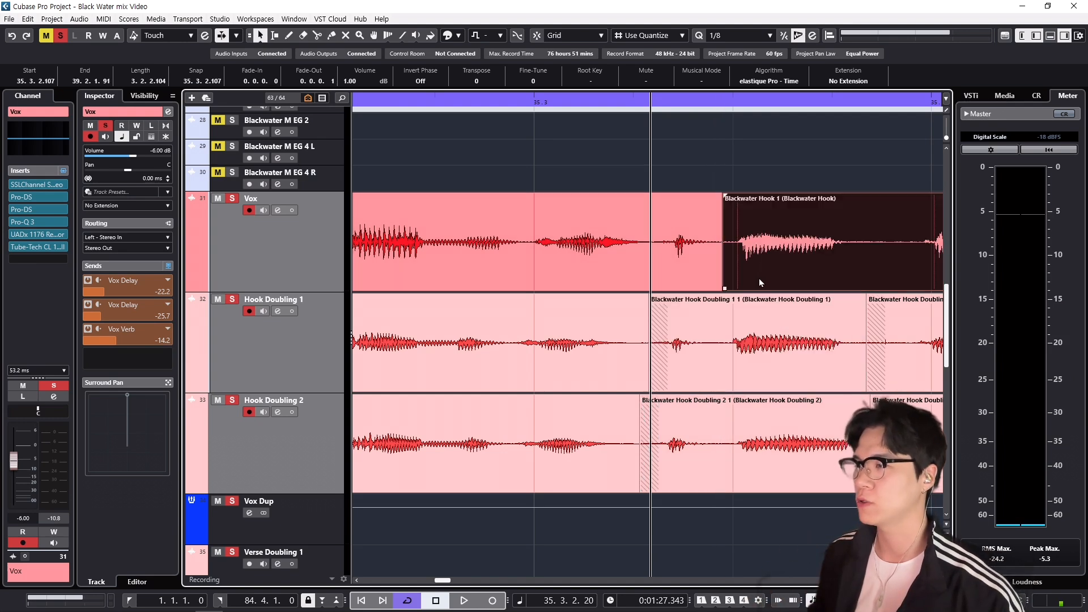
{"action": "left_click", "coordinate": [897, 260], "text": "alt"}
{"action": "left_click", "coordinate": [810, 258]}
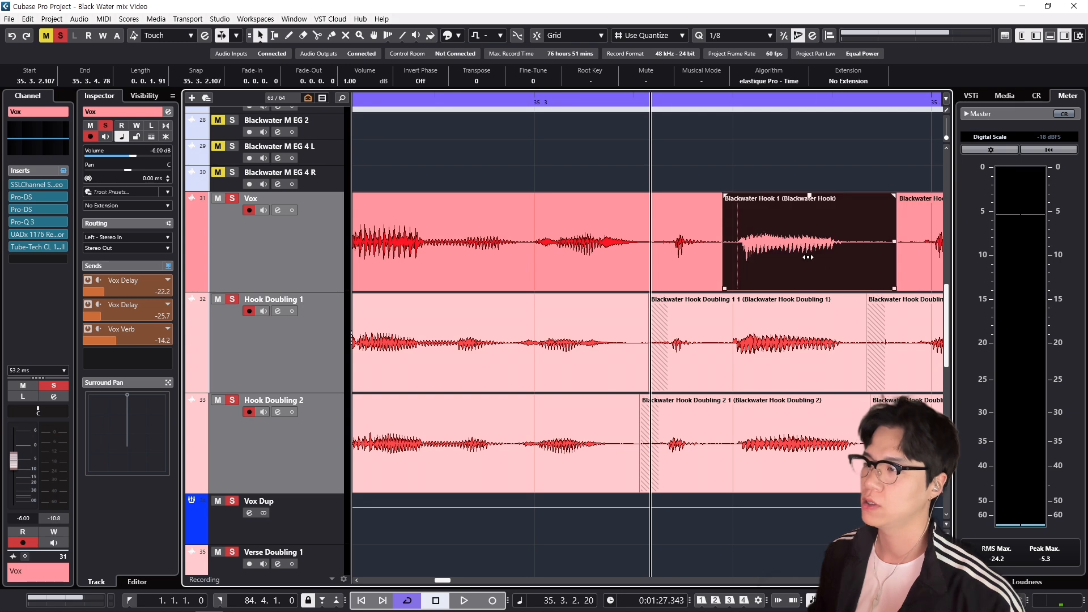
{"action": "left_click_drag", "start_coordinate": [809, 258], "coordinate": [801, 271]}
{"action": "key", "text": "x"}
Step: Split the Hook Doubling 2 piece at 35.3.2.110, shift the second part's audio slightly earlier, and crossfade it
{"action": "left_click", "coordinate": [766, 451]}
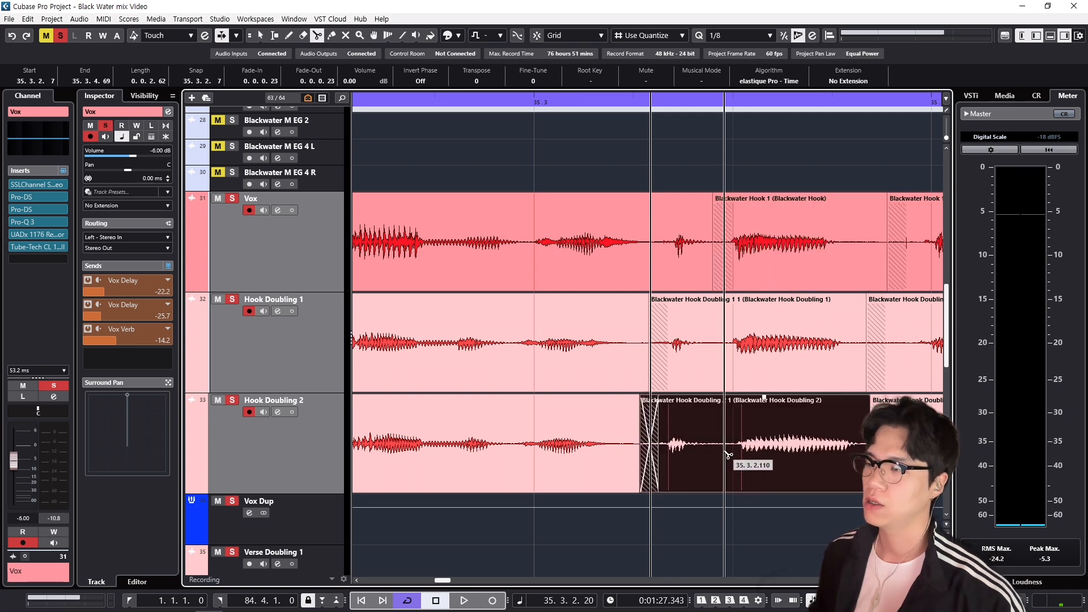
{"action": "left_click", "coordinate": [725, 453], "text": "alt"}
{"action": "left_click_drag", "start_coordinate": [784, 451], "coordinate": [774, 455]}
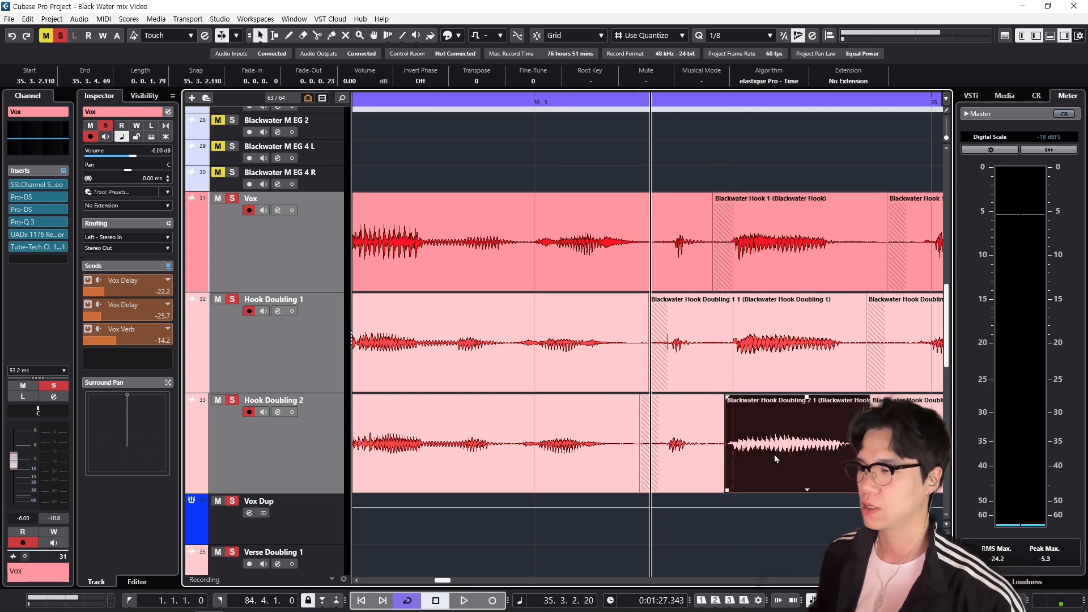
{"action": "key", "text": "x"}
{"action": "scroll", "coordinate": [774, 454], "scroll_direction": "right", "scroll_amount": 3}
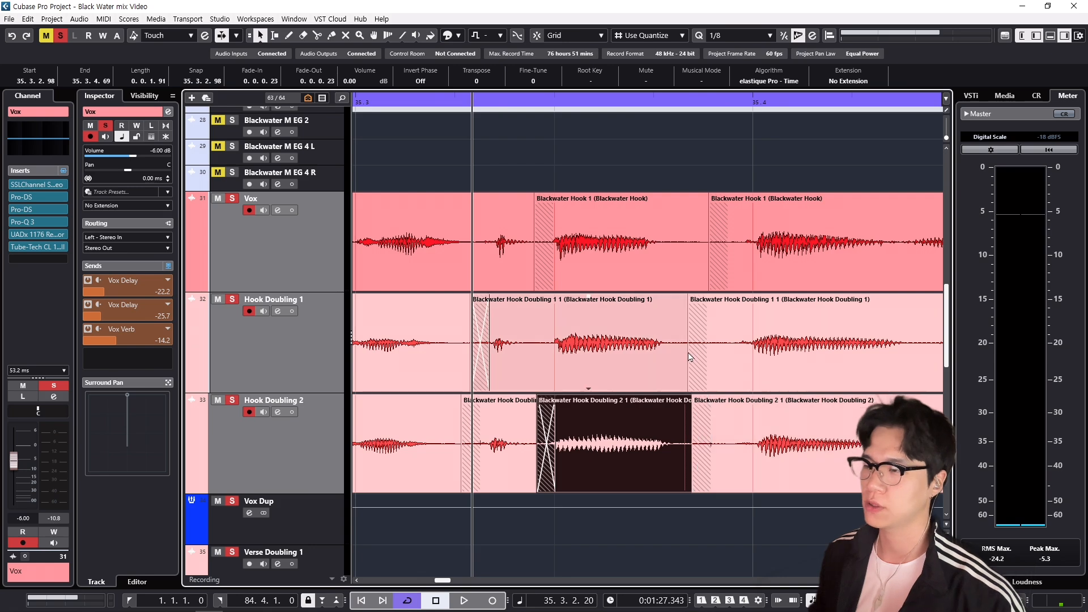
{"action": "left_click", "coordinate": [692, 355]}
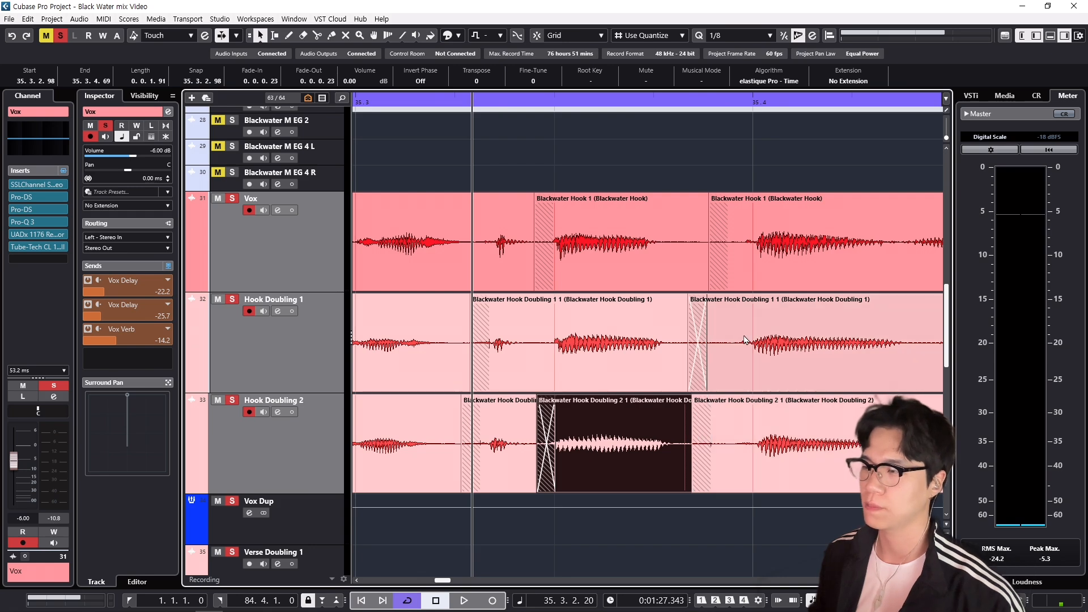
{"action": "scroll", "coordinate": [745, 340], "scroll_direction": "right", "scroll_amount": 1}
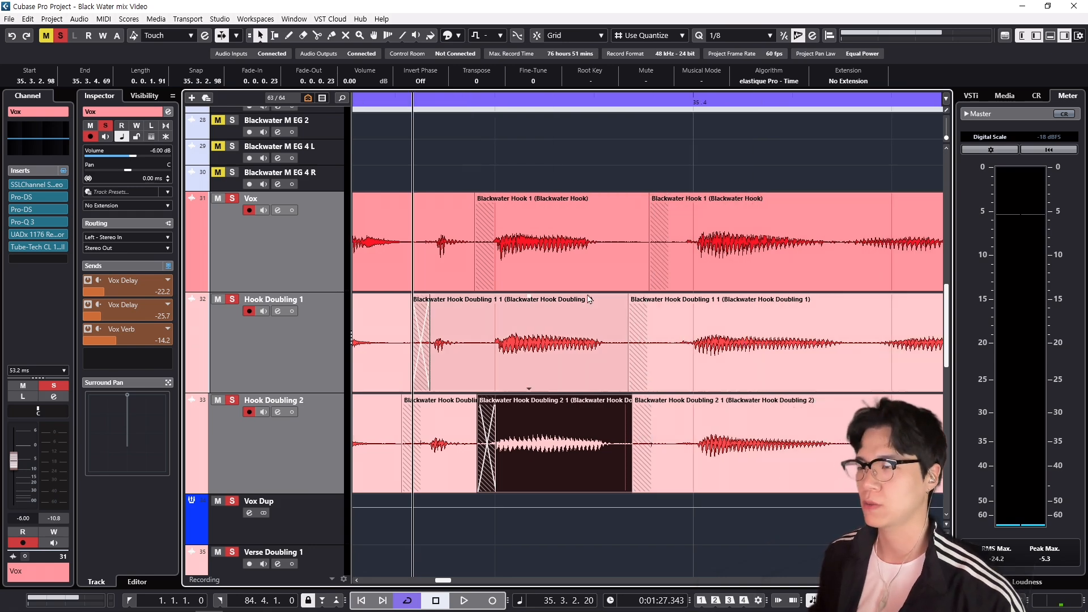
Step: Shrink all tracks back to a compact height so the vocal and chorus tracks show together
{"action": "key", "text": "g"}
{"action": "scroll", "coordinate": [634, 278], "scroll_direction": "right", "scroll_amount": 1}
{"action": "key", "text": "z"}
{"action": "key", "text": "z"}
Step: Clear the solo on Vox, the two hook doublings and the Vox Dup group
{"action": "key", "text": "s"}
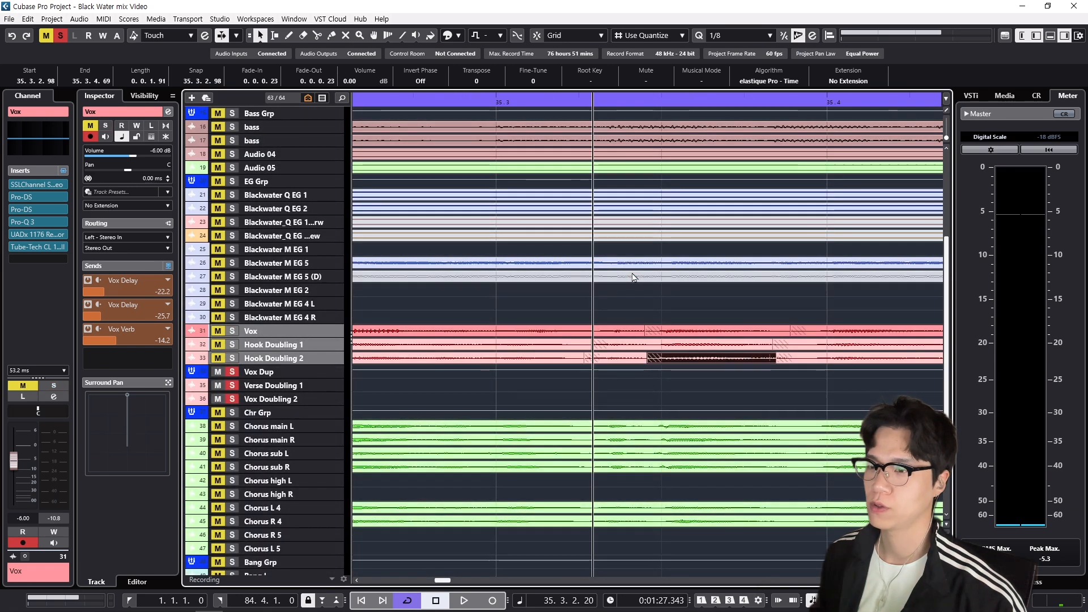
{"action": "key", "text": "g"}
{"action": "key", "text": "s"}
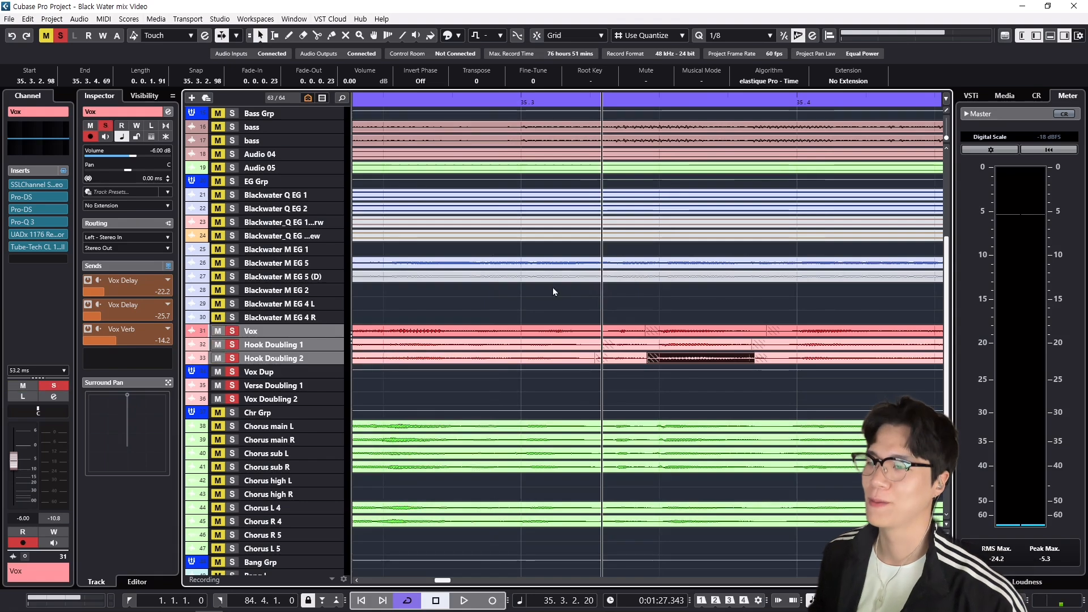
{"action": "left_click", "coordinate": [234, 331]}
{"action": "left_click", "coordinate": [233, 371]}
{"action": "key", "text": "g"}
{"action": "key", "text": "g"}
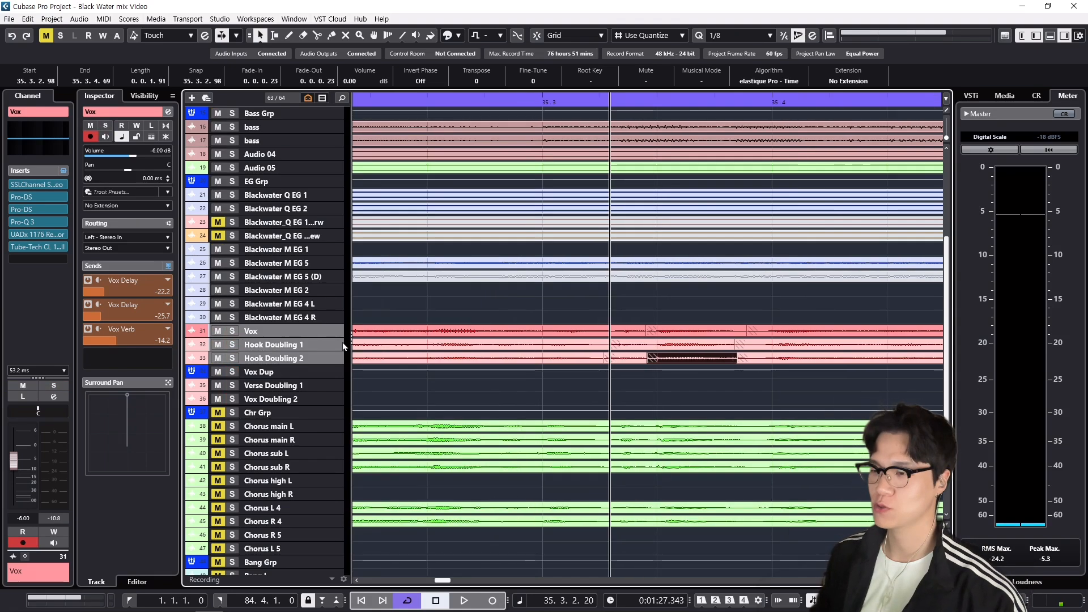
{"action": "key", "text": "g"}
{"action": "key", "text": "g"}
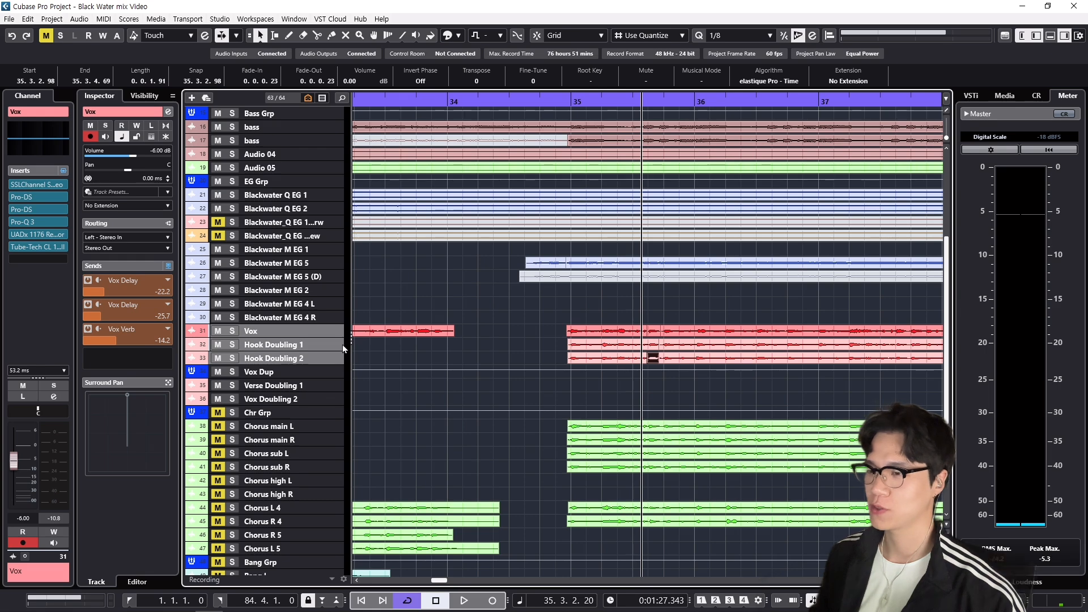
Step: Move only the Hook Doubling 1 and Hook Doubling 2 tracks back directly below the Vox Dup group
{"action": "left_click", "coordinate": [343, 347]}
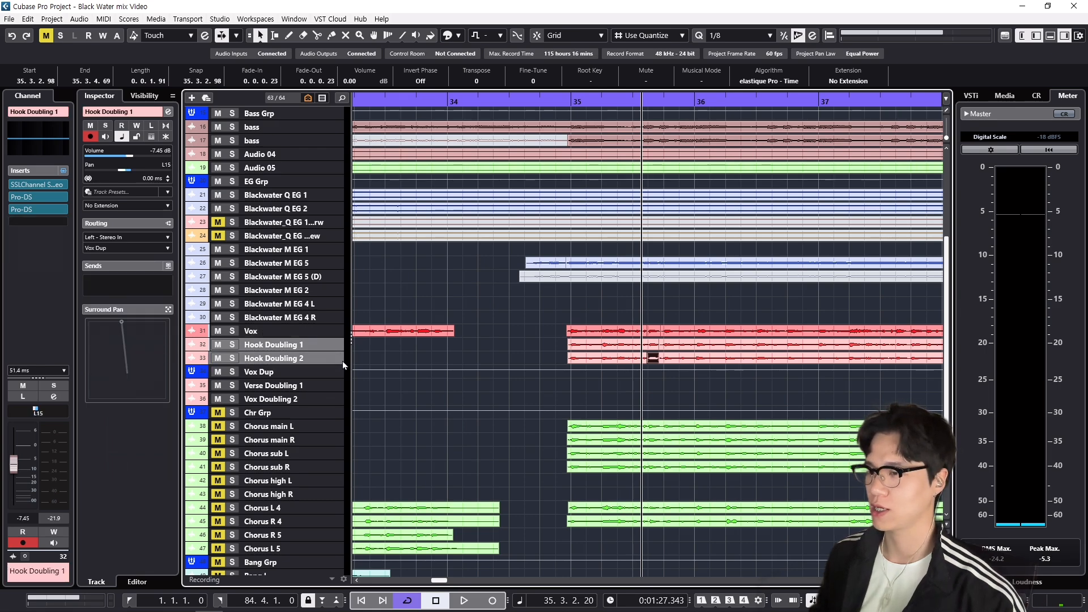
{"action": "left_click_drag", "start_coordinate": [342, 361], "coordinate": [340, 377]}
{"action": "scroll", "coordinate": [443, 302], "scroll_direction": "down", "scroll_amount": 4}
{"action": "key", "text": "g"}
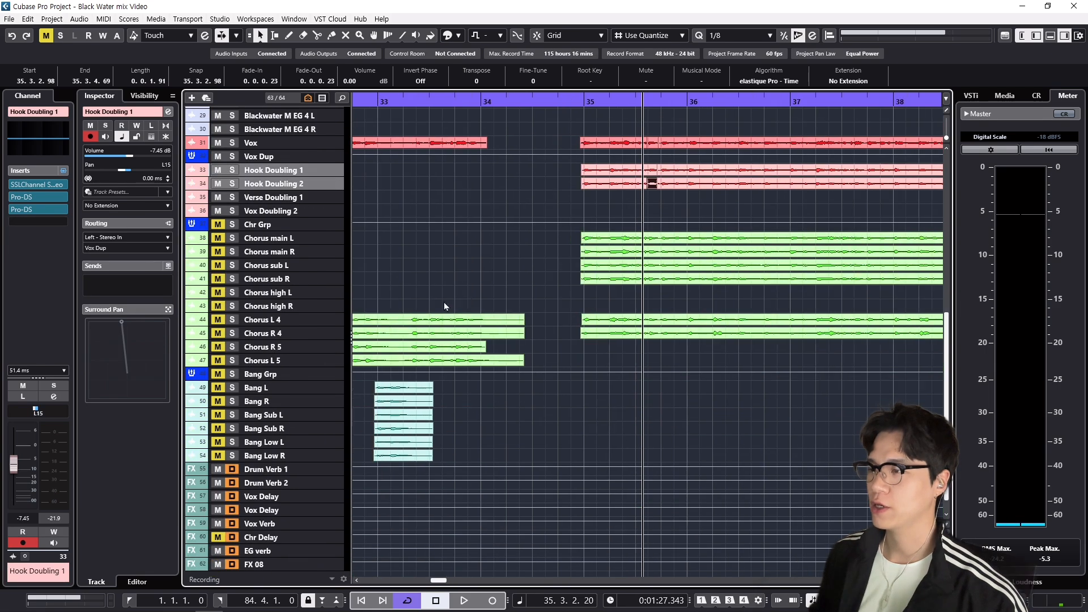
Step: Unmute and solo the Chr Grp group and audition the chorus vocals from 35.3.2.20
{"action": "scroll", "coordinate": [431, 284], "scroll_direction": "up", "scroll_amount": 3}
{"action": "key", "text": "g"}
{"action": "key", "text": "g"}
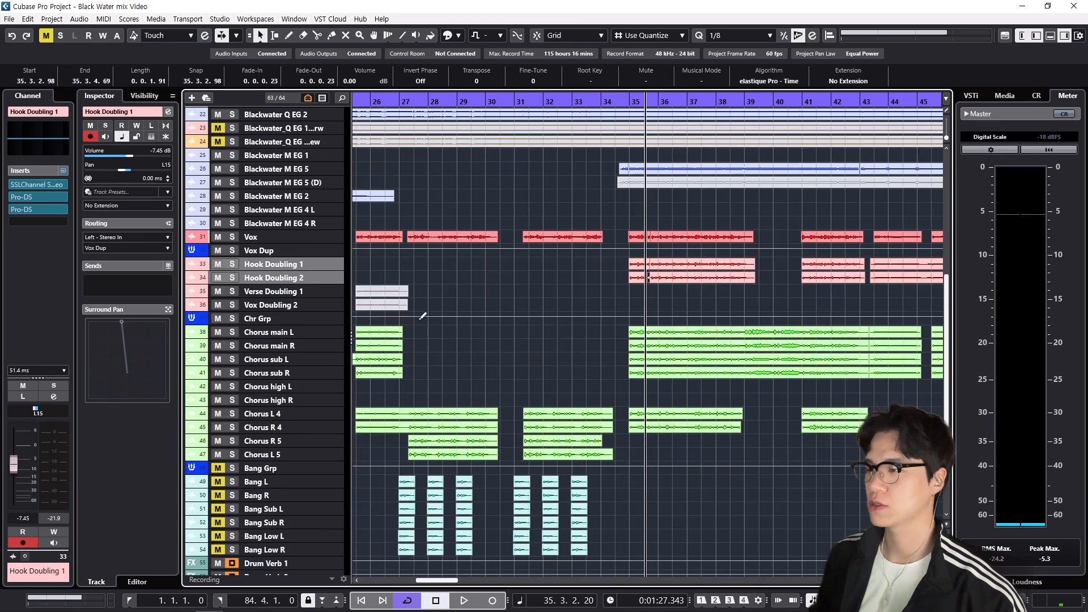
{"action": "left_click", "coordinate": [341, 318]}
{"action": "key", "text": "s"}
{"action": "key", "text": "space"}
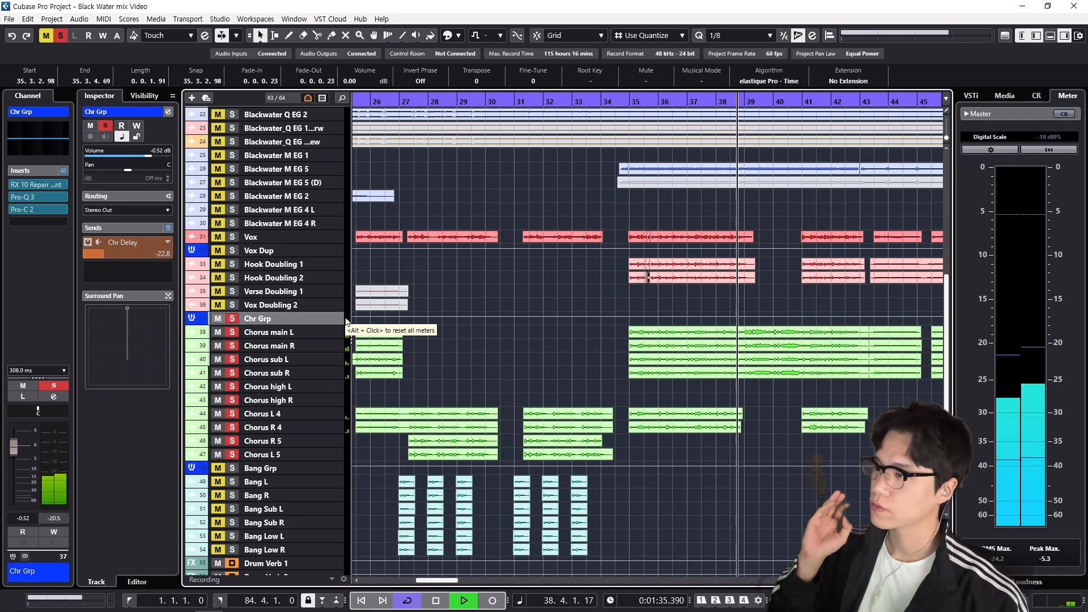
Step: Play the soloed Chr Grp again from 35.3.2.20, stop playback, and clear the group's solo
{"action": "key", "text": "space"}
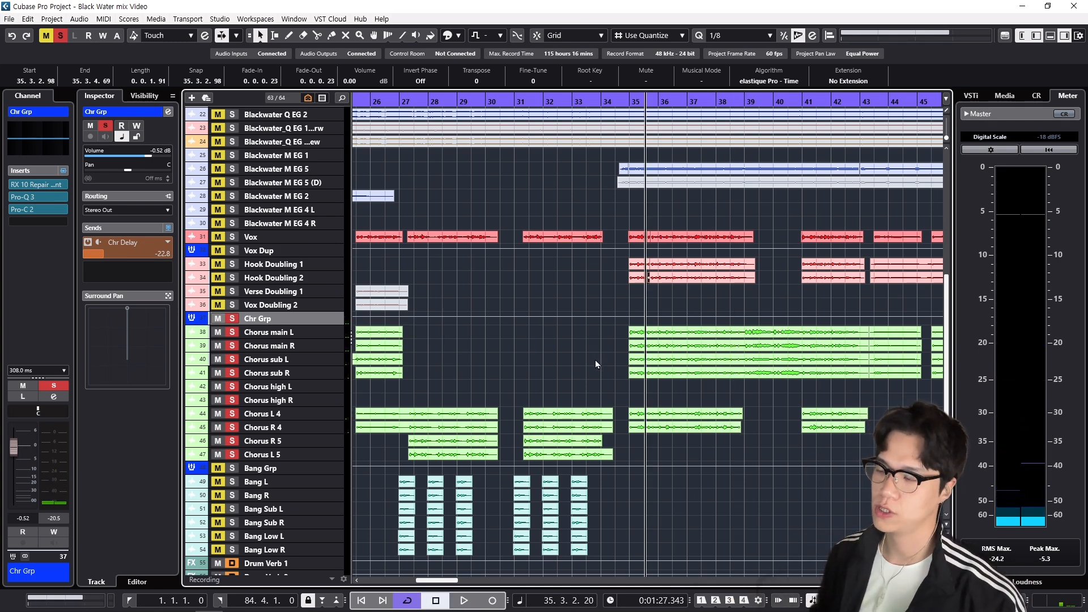
{"action": "key", "text": "g"}
{"action": "key", "text": "g"}
{"action": "key", "text": "h"}
{"action": "key", "text": "h"}
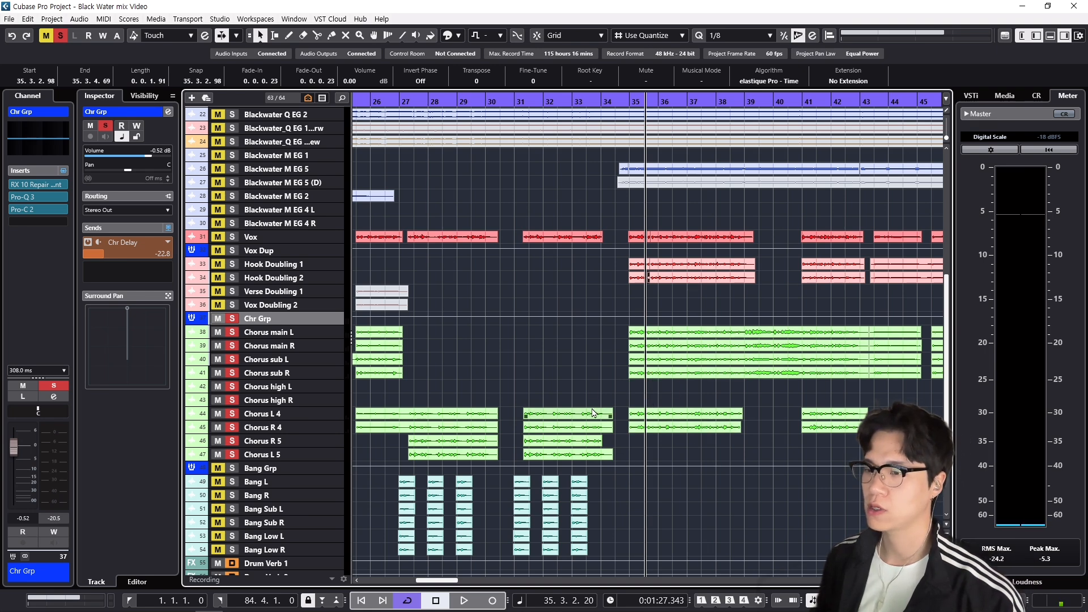
{"action": "key", "text": "g"}
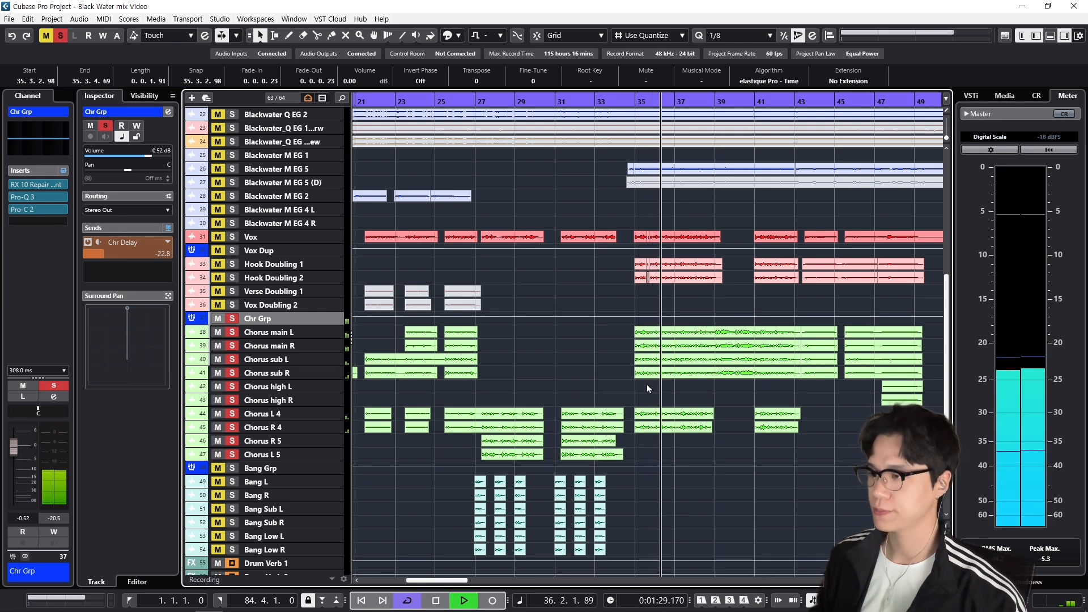
{"action": "key", "text": "space"}
{"action": "key", "text": "s"}
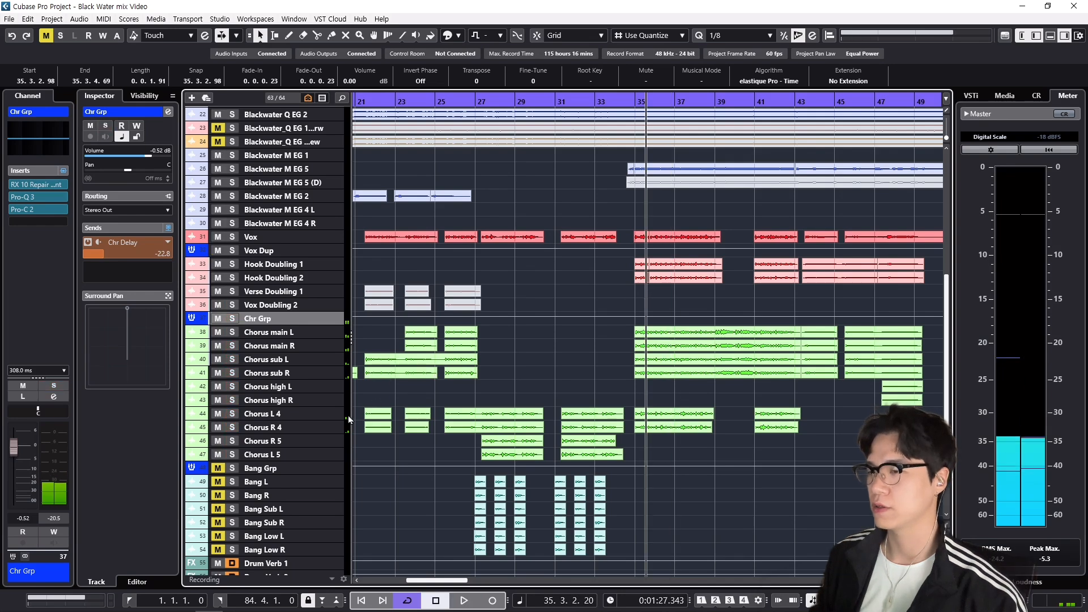
Step: Look through the tracks from Chorus L 4 up to Vox Doubling 2 and back down to Chorus sub L
{"action": "left_click", "coordinate": [344, 413]}
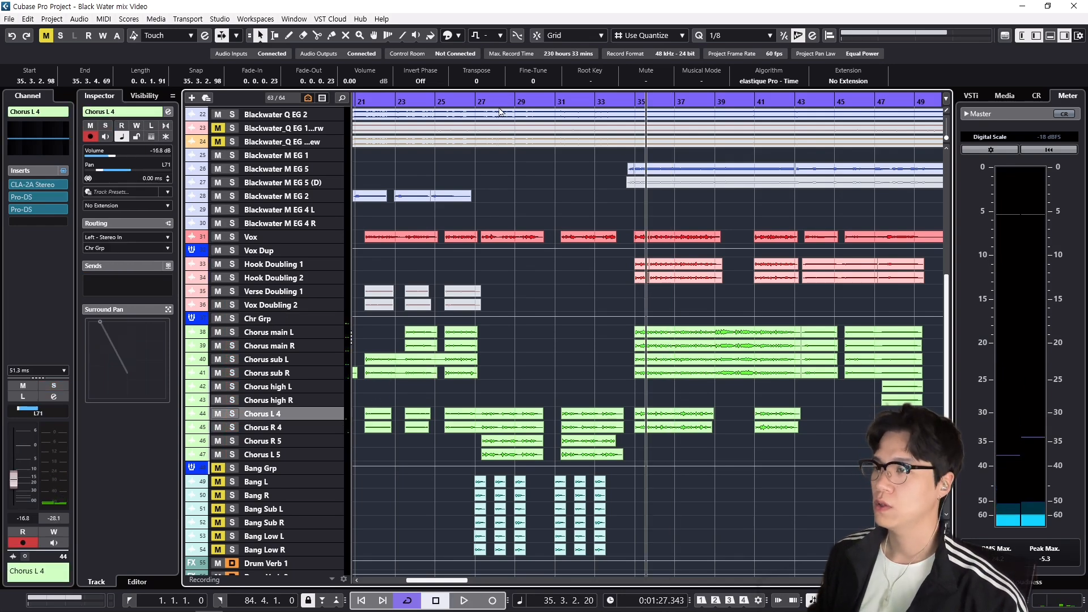
{"action": "left_click", "coordinate": [497, 102]}
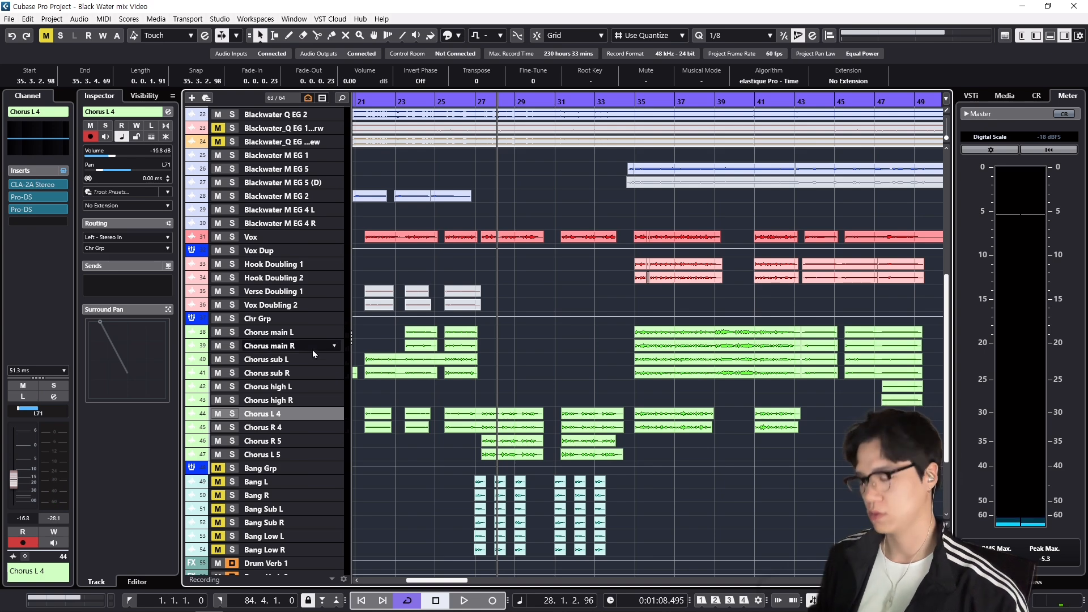
{"action": "key", "text": "Up"}
{"action": "key", "text": "Up"}
{"action": "key", "text": "Up"}
{"action": "key", "text": "Up"}
{"action": "key", "text": "Up"}
{"action": "key", "text": "Up"}
{"action": "key", "text": "Up"}
{"action": "key", "text": "Up"}
{"action": "key", "text": "shift+m"}
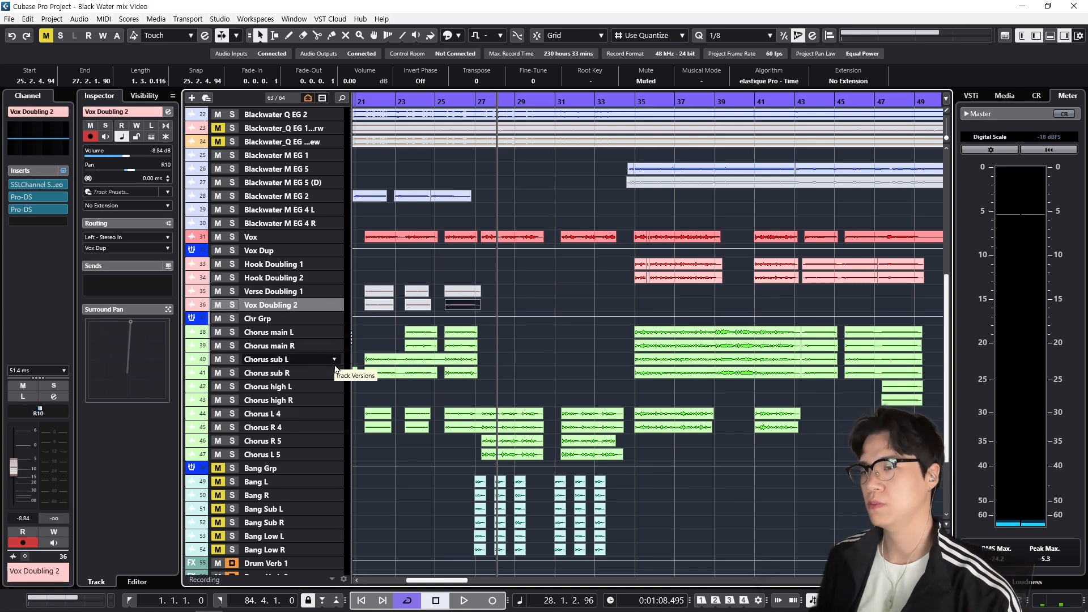
{"action": "key", "text": "Down"}
{"action": "key", "text": "Down"}
{"action": "key", "text": "Down"}
{"action": "key", "text": "Down"}
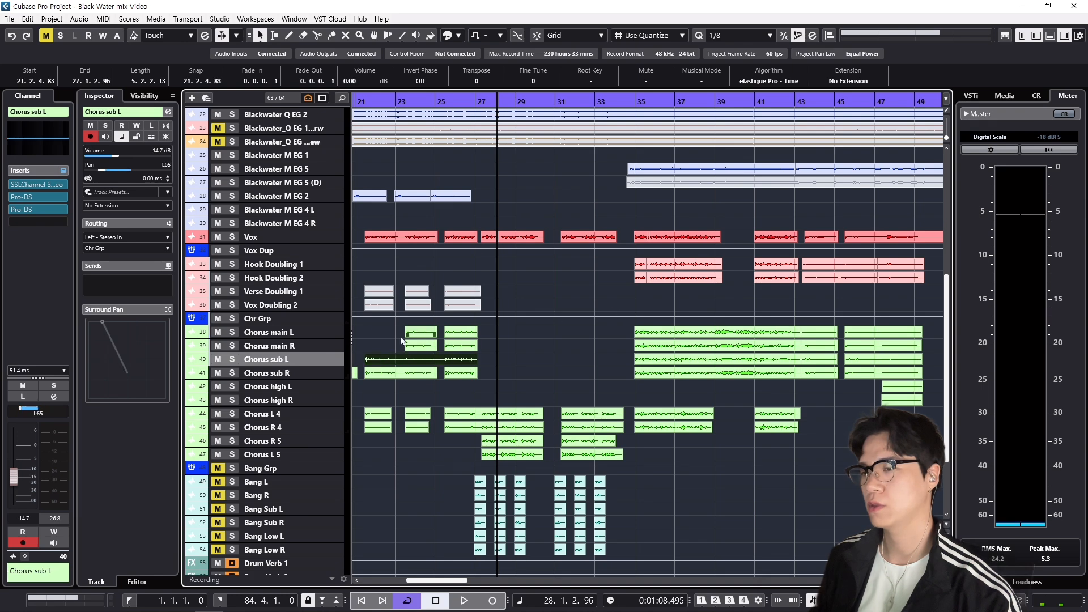
Step: Solo Chr Grp, make sure the Chr Delay FX track is in view, and start playback from 35.2.2.7
{"action": "left_click", "coordinate": [342, 319]}
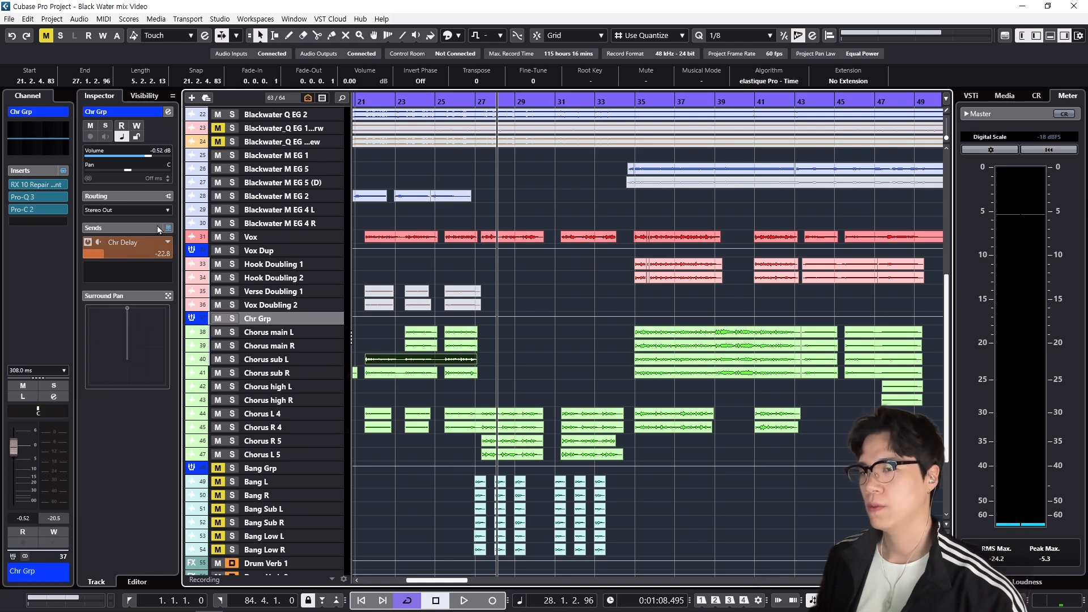
{"action": "scroll", "coordinate": [304, 398], "scroll_direction": "down", "scroll_amount": 4}
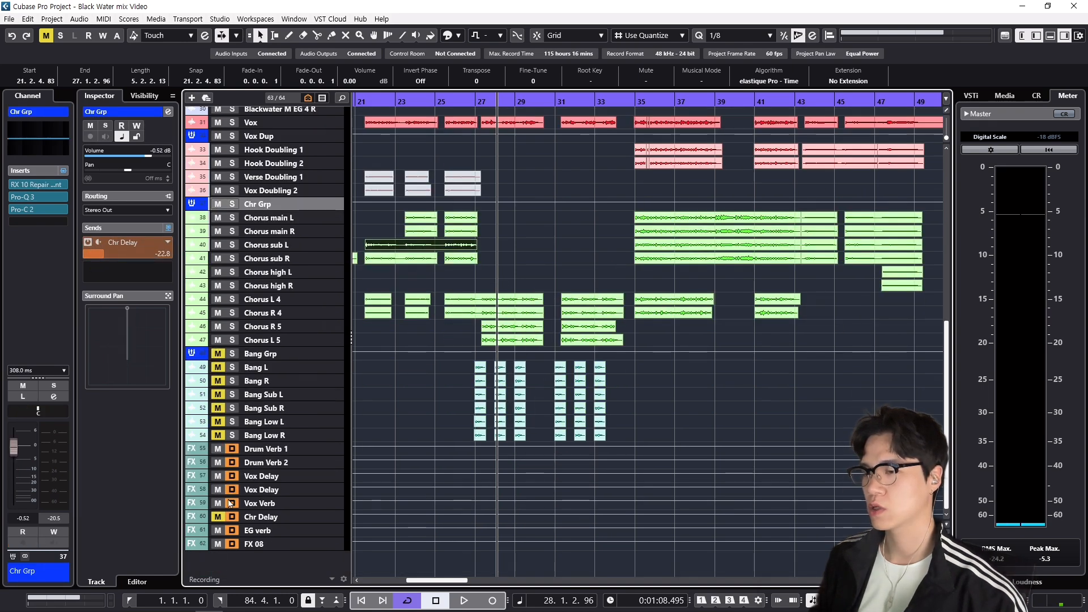
{"action": "scroll", "coordinate": [542, 290], "scroll_direction": "up", "scroll_amount": 5}
{"action": "scroll", "coordinate": [557, 375], "scroll_direction": "down", "scroll_amount": 5}
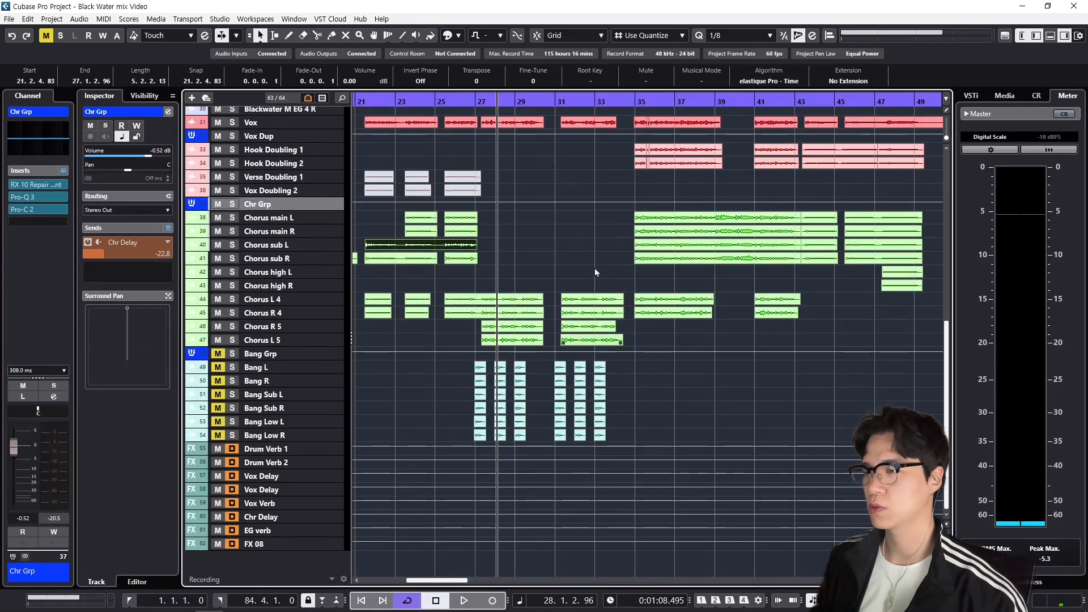
{"action": "left_click", "coordinate": [641, 103]}
{"action": "key", "text": "s"}
{"action": "key", "text": "space"}
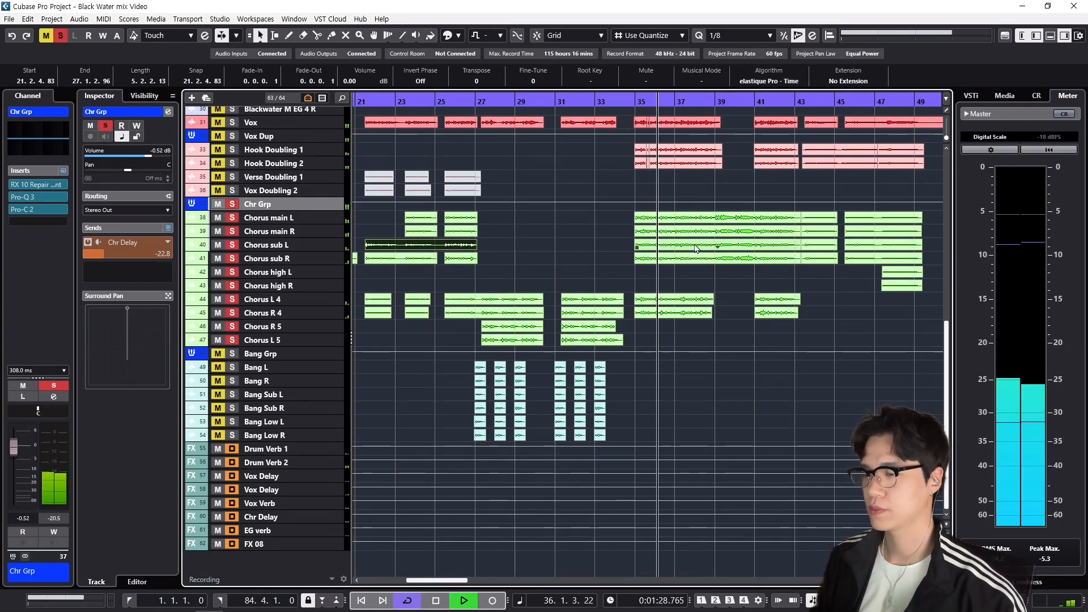
Step: Compare the soloed chorus with Chr Delay muted and unmuted, leave the delay unmuted, and clear the Chr Grp solo
{"action": "left_click", "coordinate": [217, 516]}
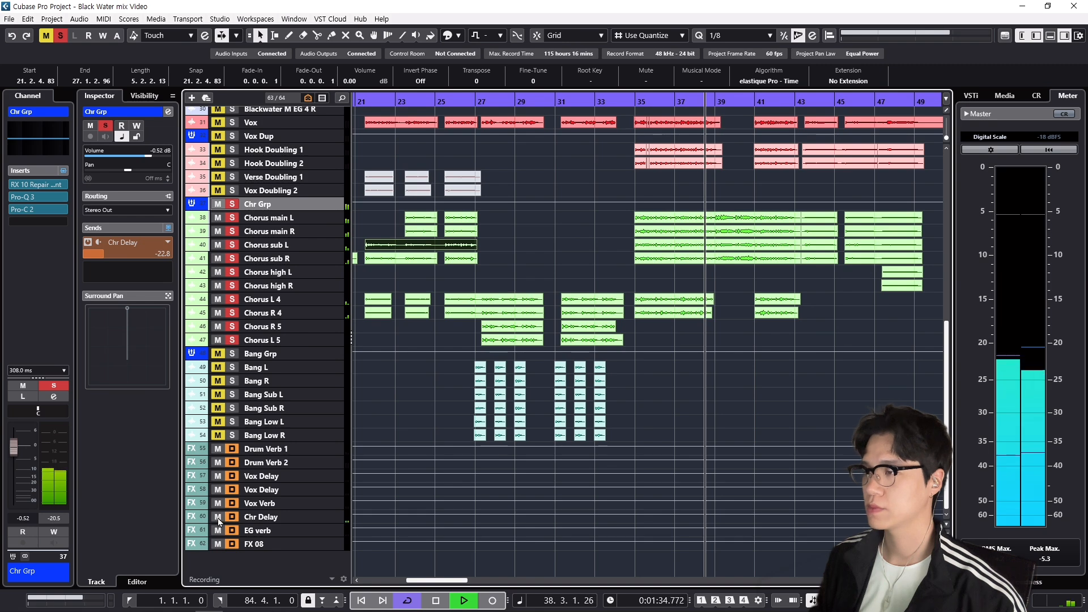
{"action": "left_click", "coordinate": [218, 517]}
{"action": "key", "text": "space"}
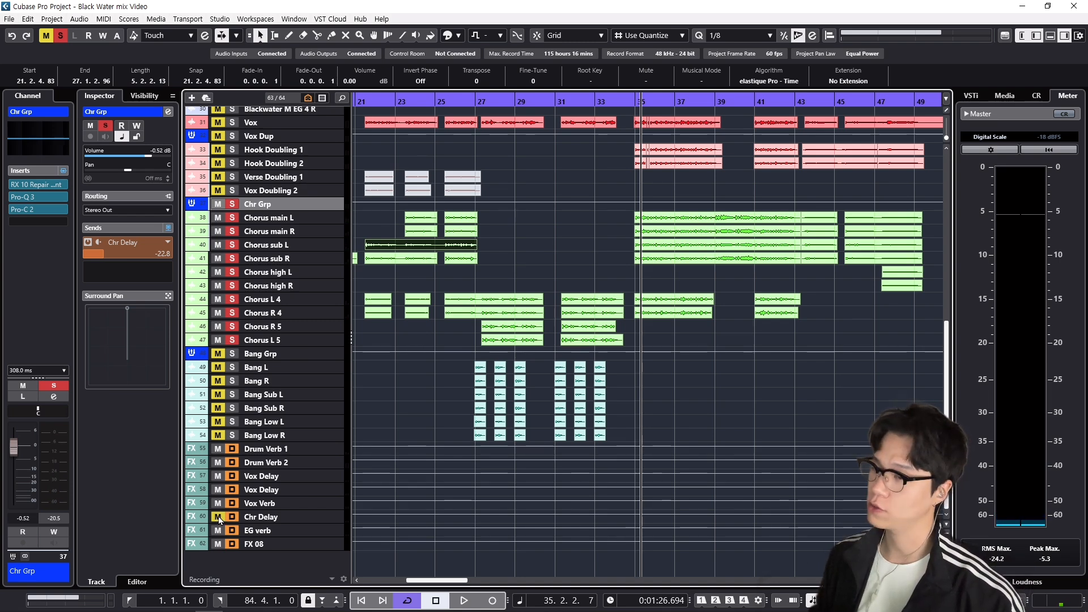
{"action": "left_click", "coordinate": [219, 517]}
{"action": "key", "text": "space"}
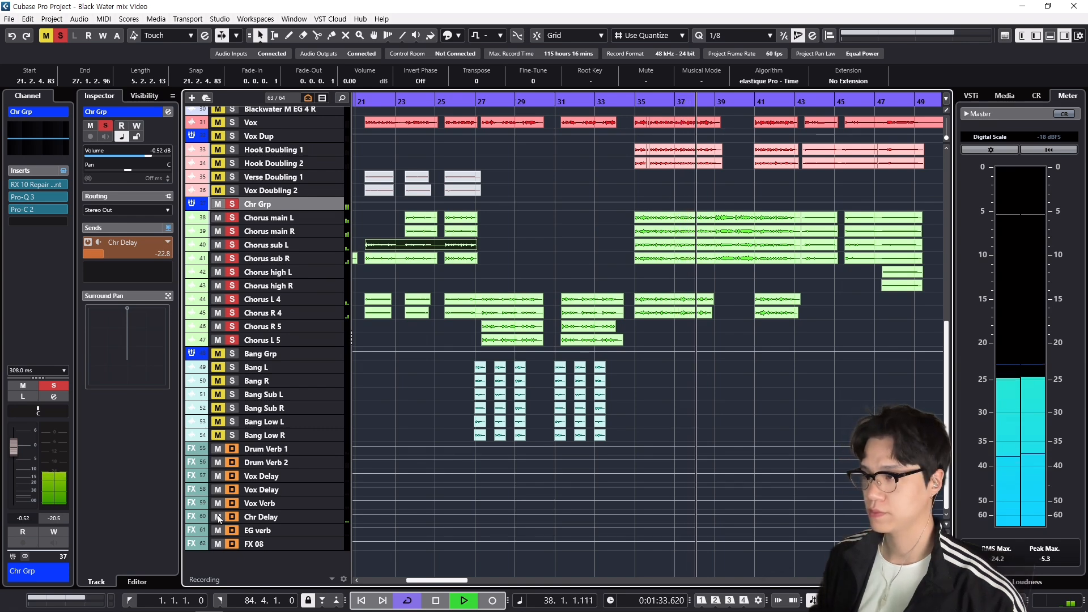
{"action": "key", "text": "space"}
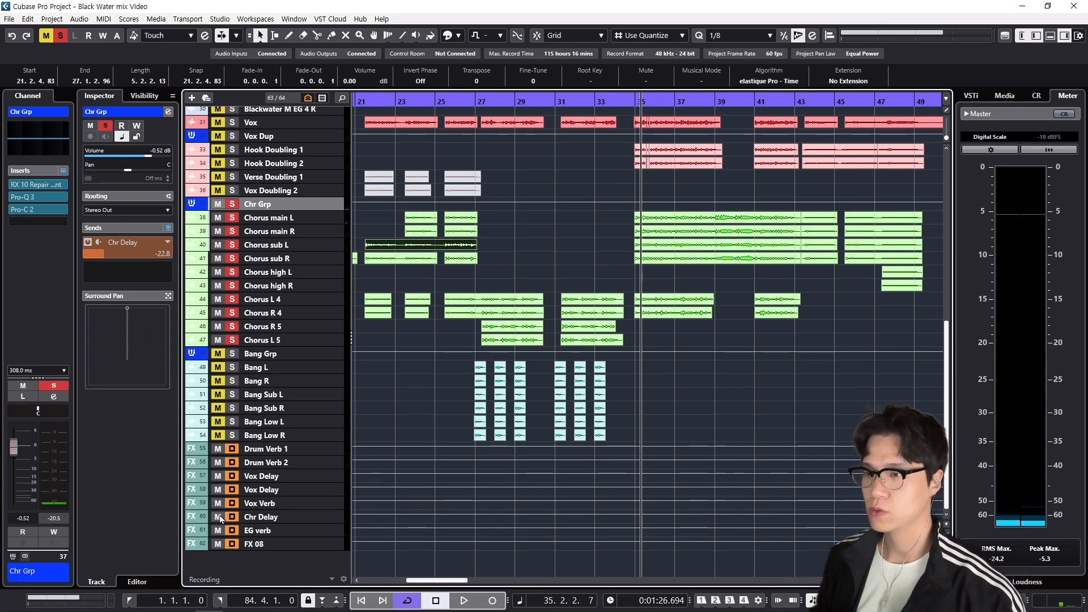
{"action": "key", "text": "s"}
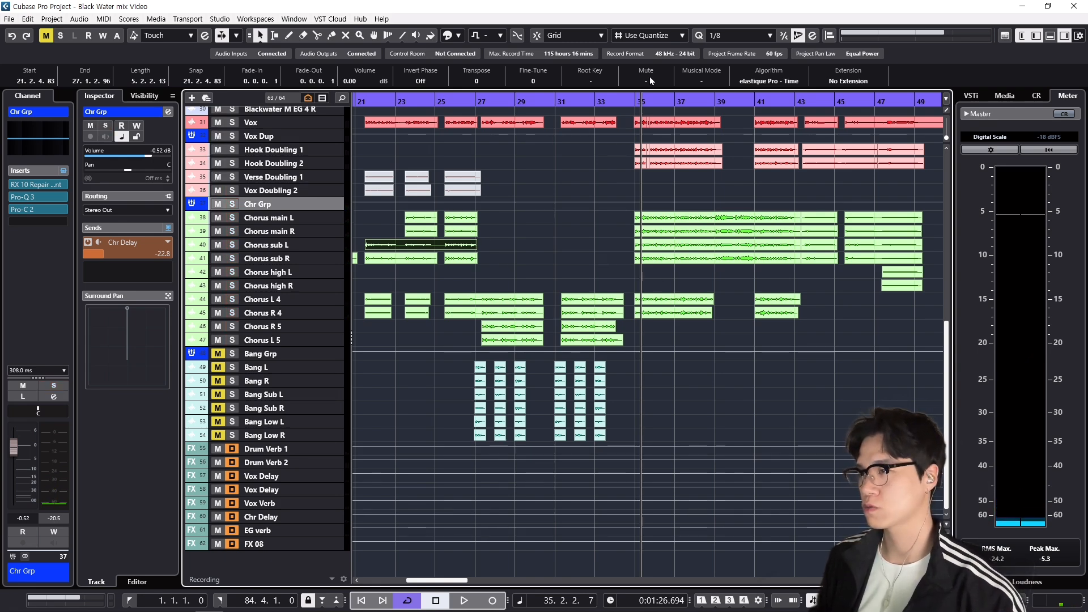
Step: Audition the chorus within the full mix from 35.1.1.11 and leave Chr Delay muted
{"action": "left_click_drag", "start_coordinate": [633, 100], "coordinate": [635, 103]}
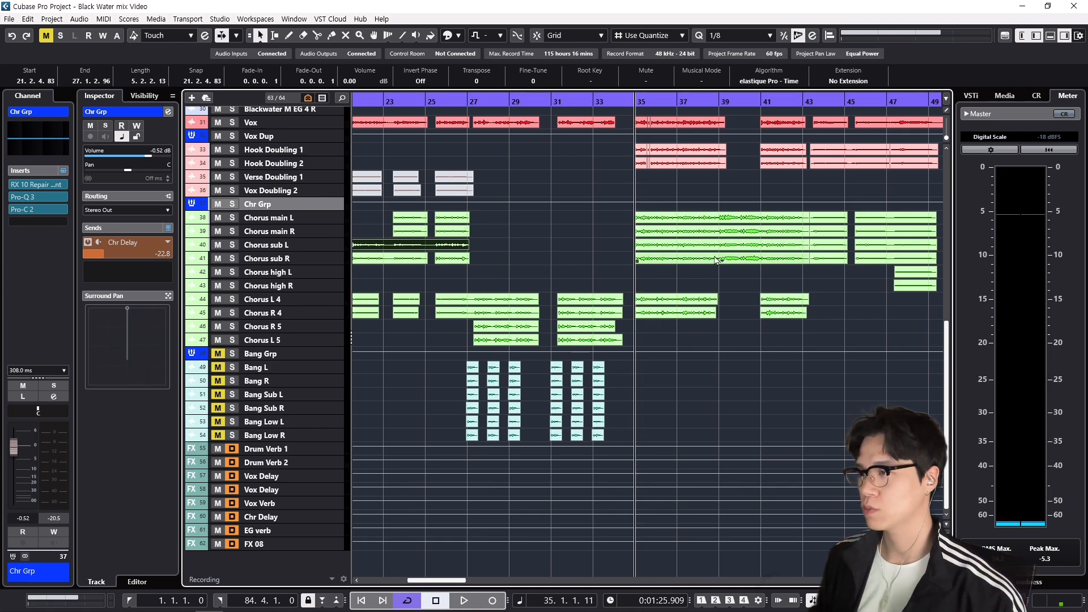
{"action": "key", "text": "space"}
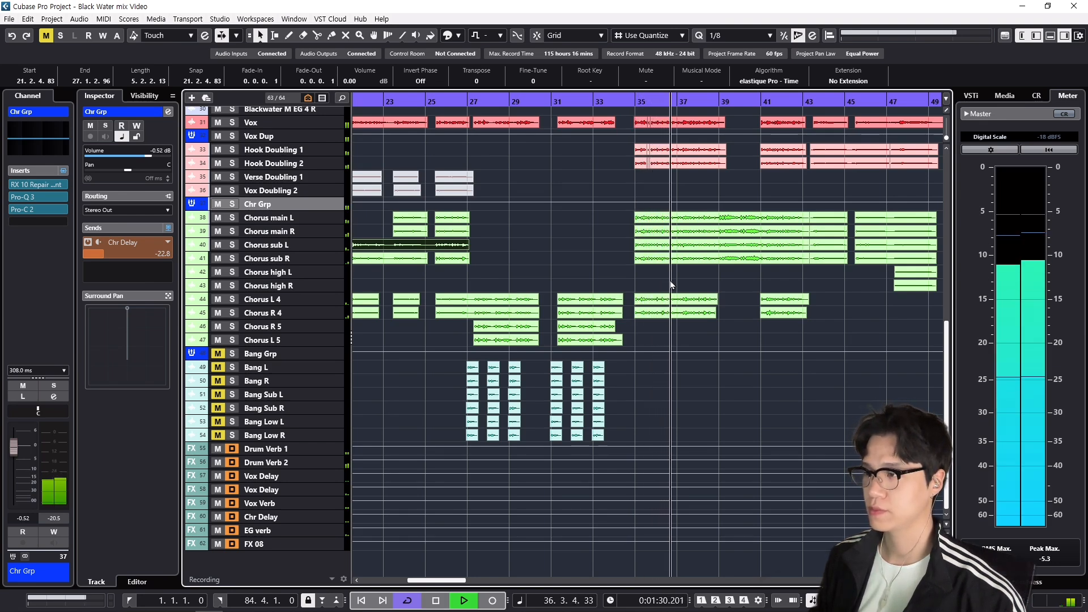
{"action": "key", "text": "space"}
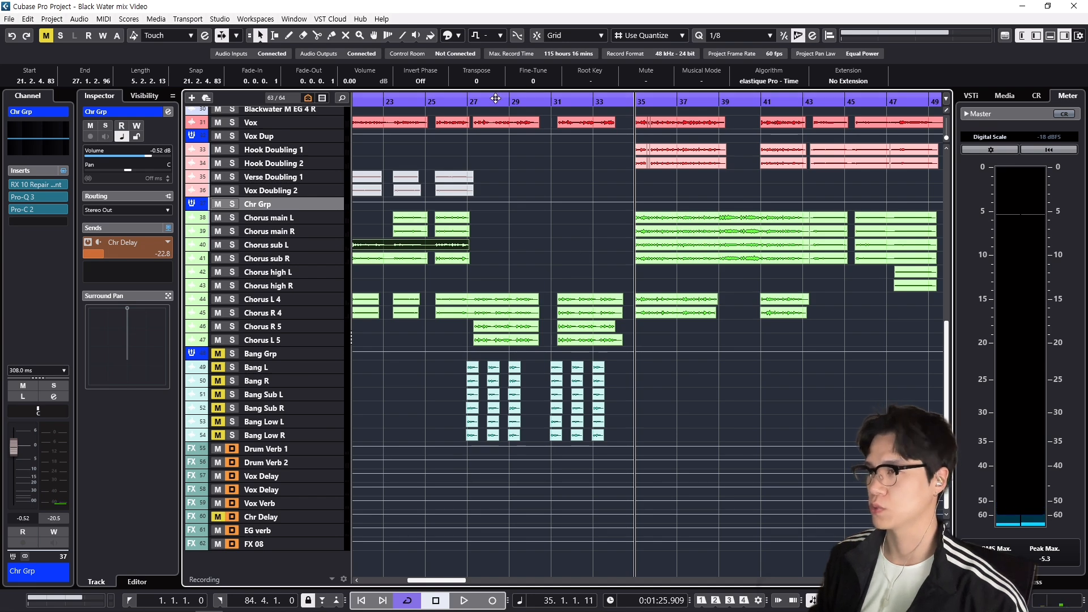
Step: Unmute and solo the Bang Grp group and audition its vocals from 26.4.3.105
{"action": "left_click", "coordinate": [479, 102]}
{"action": "left_click", "coordinate": [470, 102]}
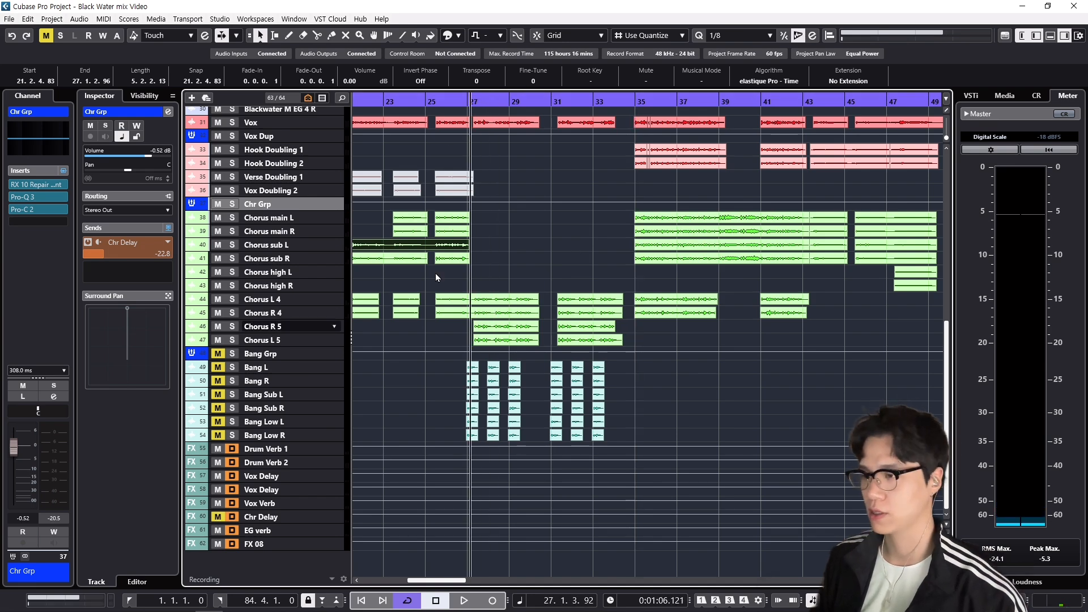
{"action": "left_click", "coordinate": [217, 354]}
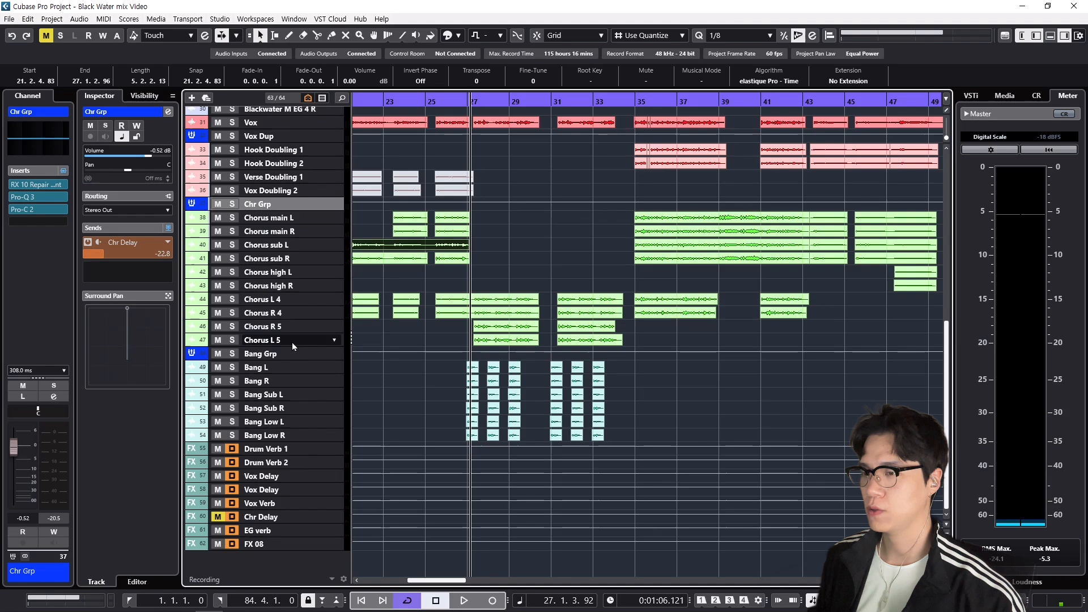
{"action": "left_click", "coordinate": [340, 354]}
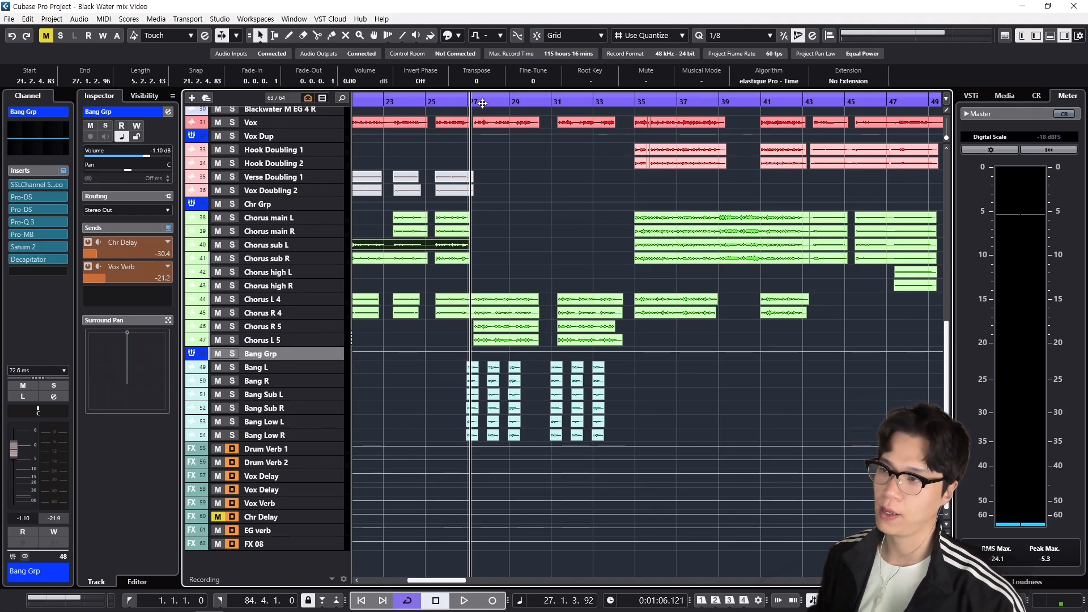
{"action": "left_click", "coordinate": [466, 102]}
{"action": "key", "text": "s"}
{"action": "key", "text": "space"}
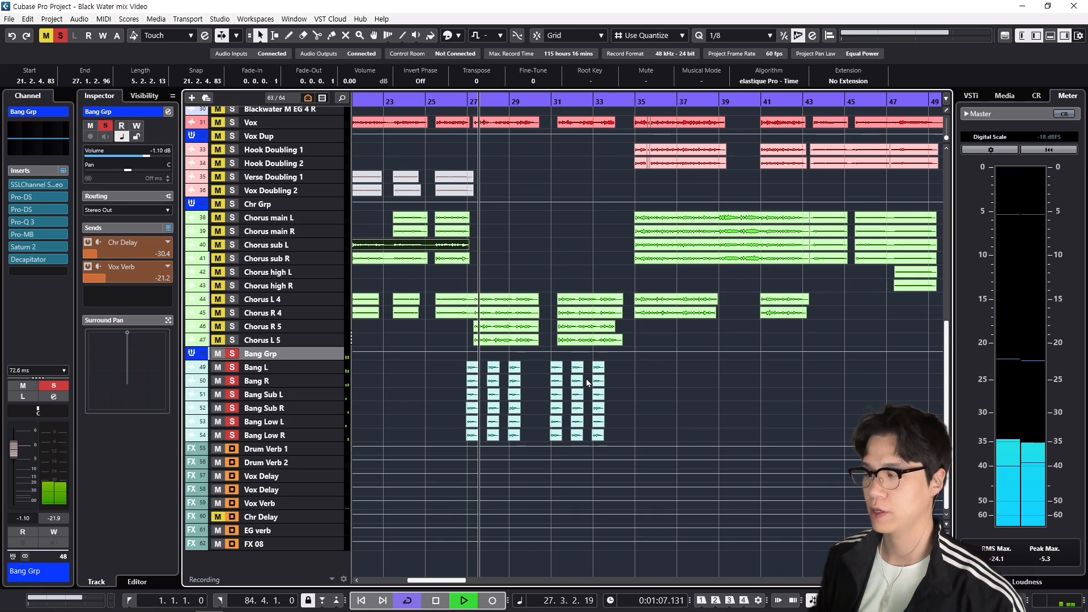
{"action": "key", "text": "space"}
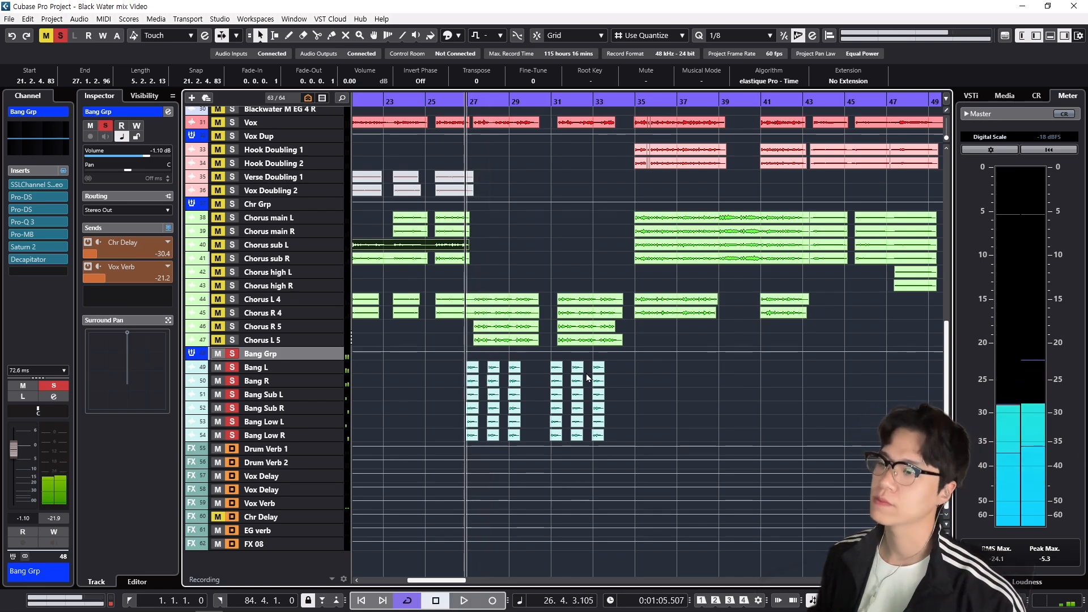
Step: Clear the Bang Grp solo and audition the bang vocals within the full mix from 26.4.3.105
{"action": "key", "text": "s"}
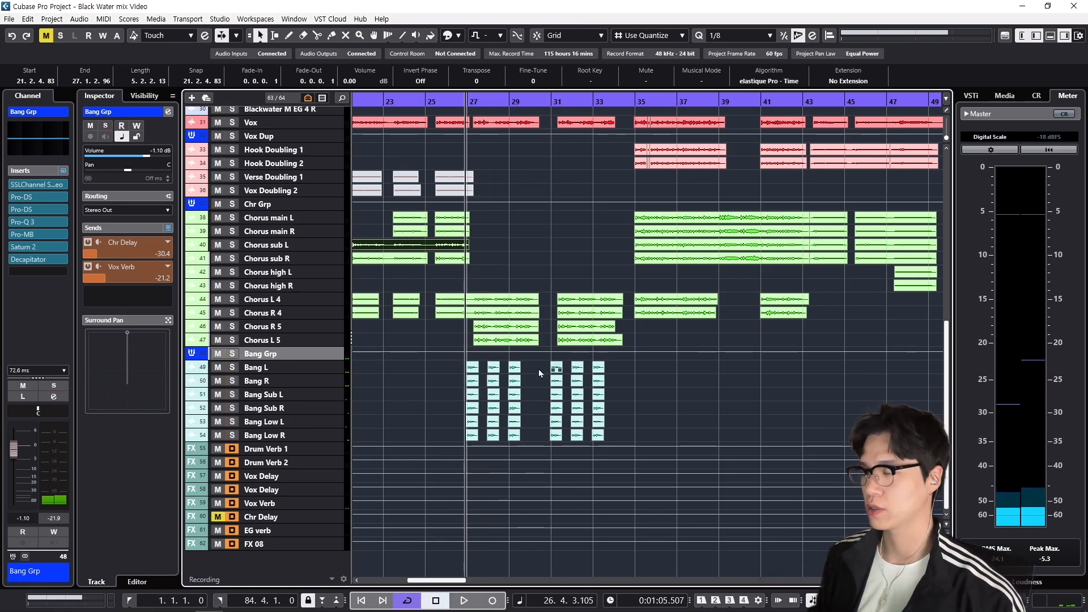
{"action": "scroll", "coordinate": [500, 390], "scroll_direction": "up", "scroll_amount": 10}
{"action": "scroll", "coordinate": [501, 391], "scroll_direction": "down", "scroll_amount": 10}
{"action": "key", "text": "space"}
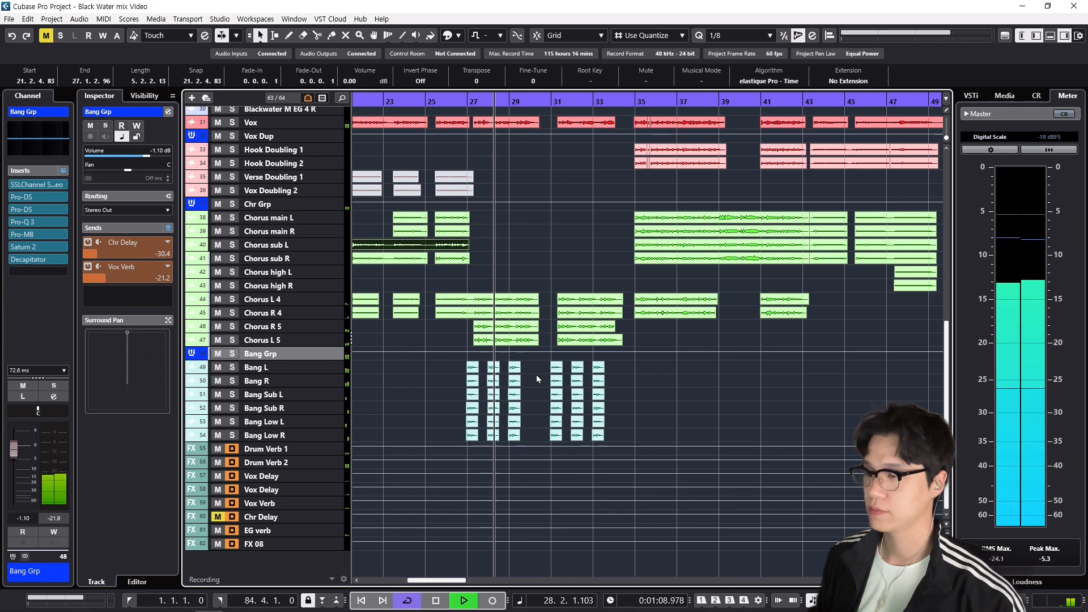
{"action": "key", "text": "space"}
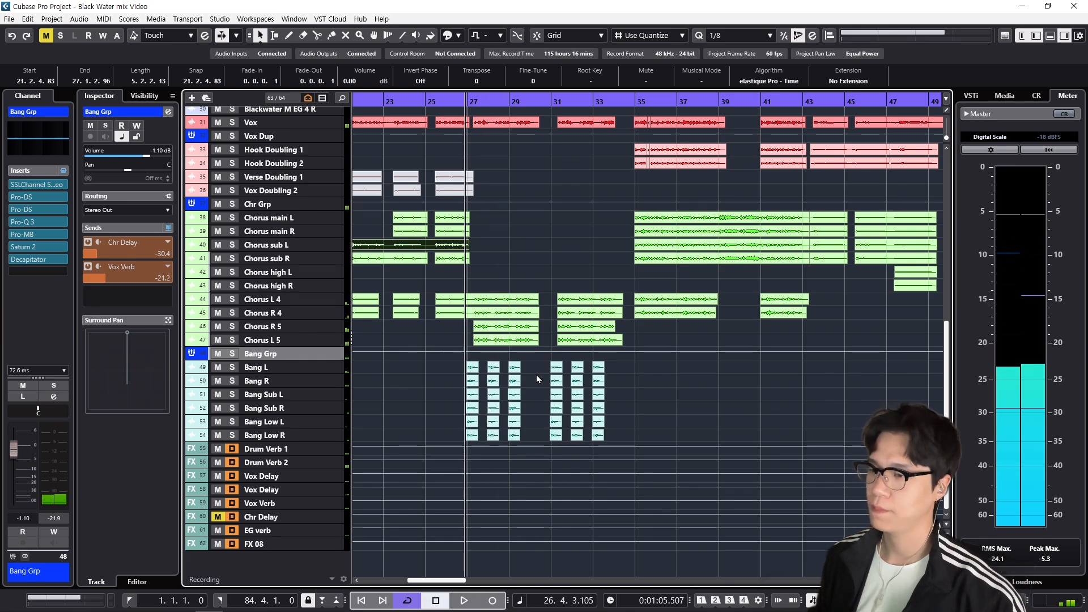
Step: Open the Saturn 2 insert on Bang Grp, solo the group, and compare its sound with all inserts bypassed and re-enabled
{"action": "mouse_move", "coordinate": [44, 251]}
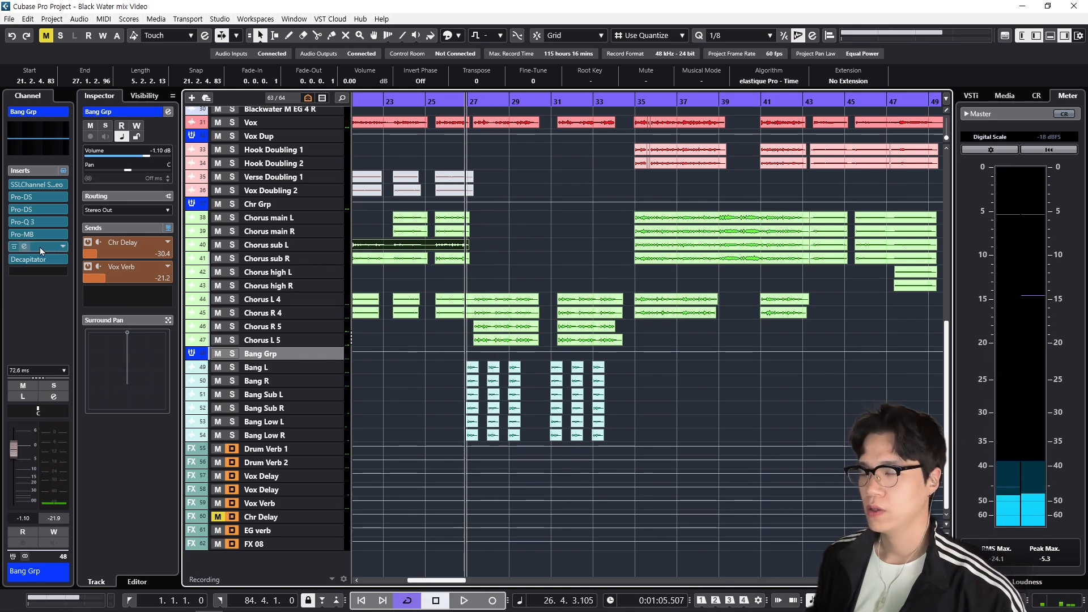
{"action": "left_click", "coordinate": [39, 247]}
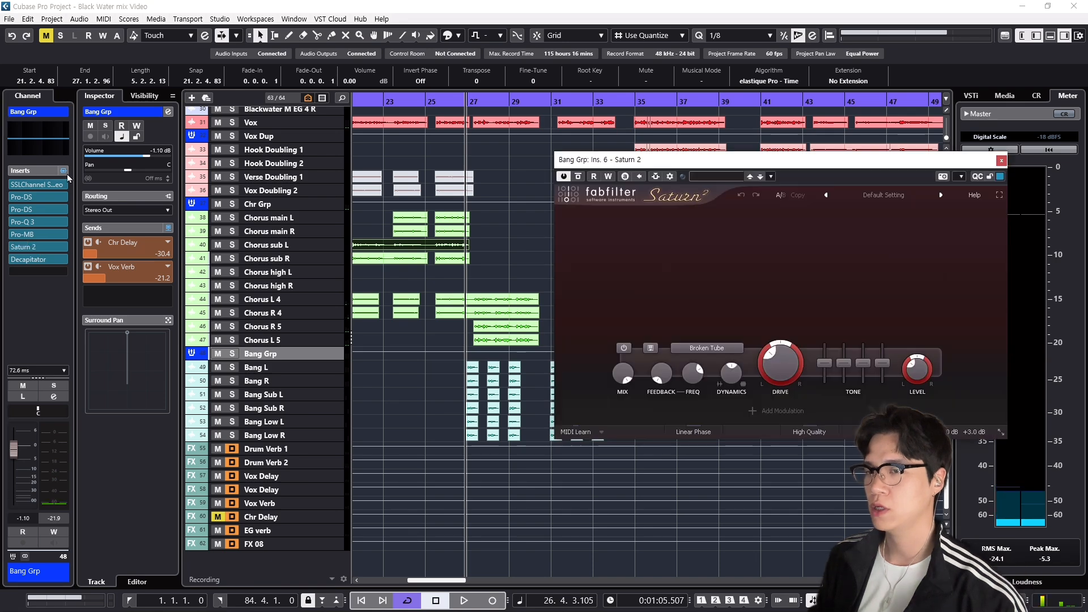
{"action": "key", "text": "s"}
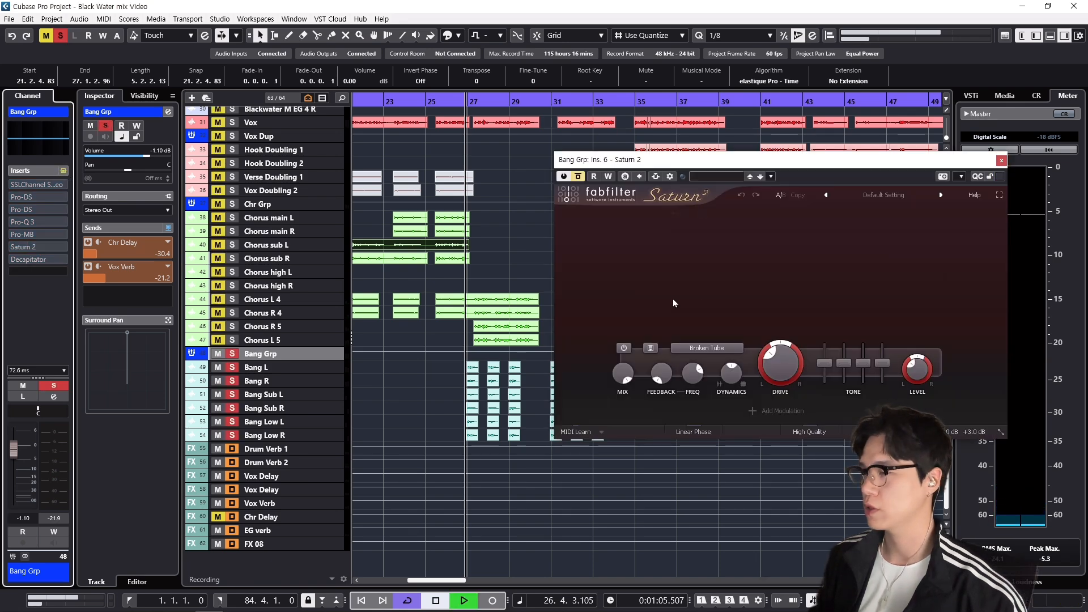
{"action": "key", "text": "space"}
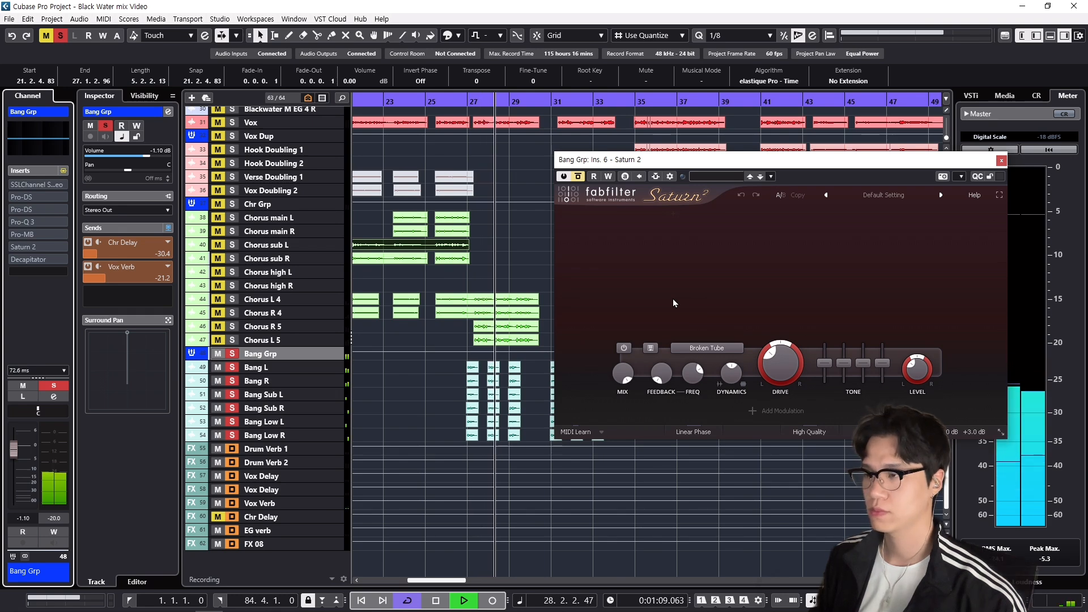
{"action": "key", "text": "space"}
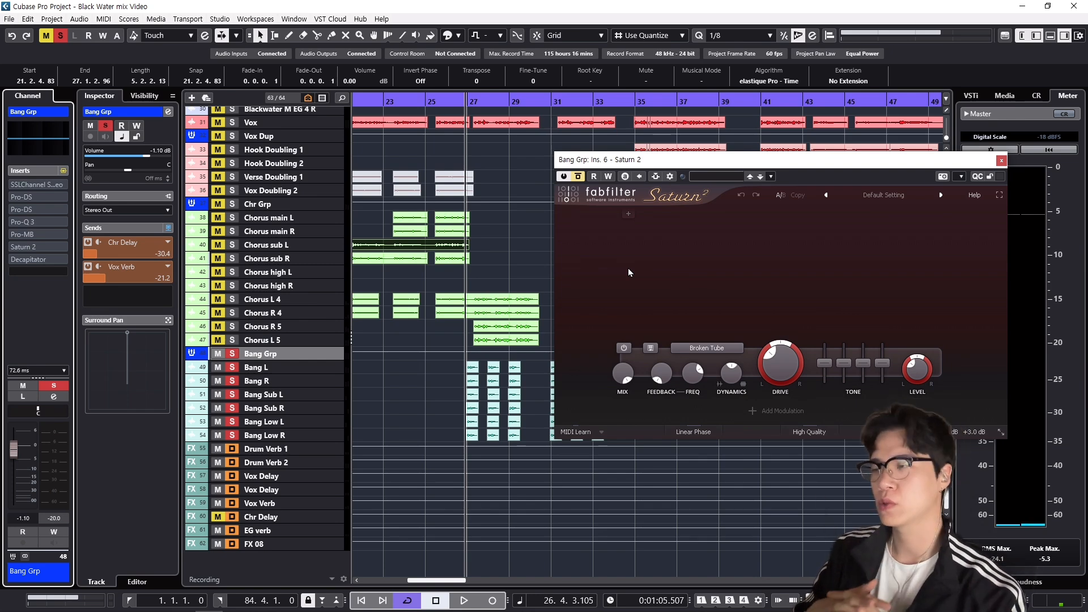
{"action": "left_click", "coordinate": [64, 171]}
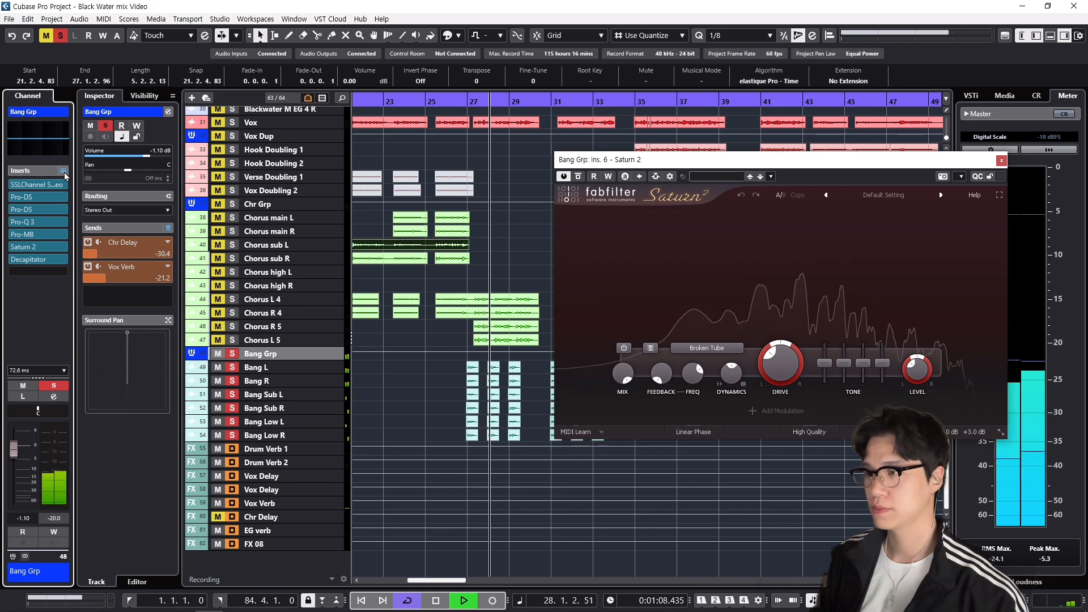
{"action": "key", "text": "space"}
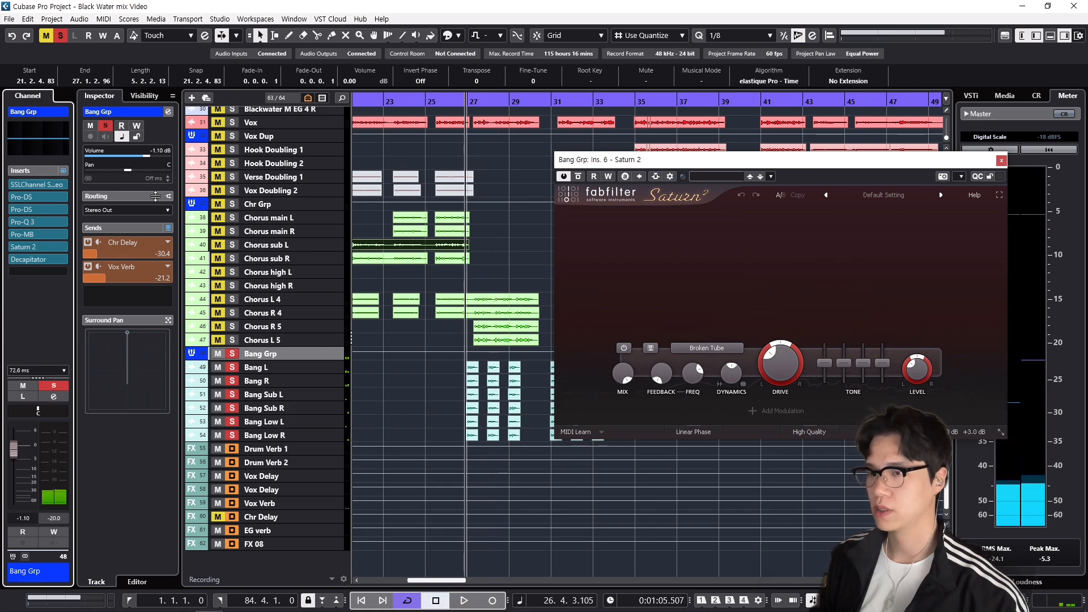
Step: Compare the soloed Bang Grp vocals with Saturn 2 bypassed and re-enabled, playing from 26.4.3.105
{"action": "left_click", "coordinate": [1001, 160]}
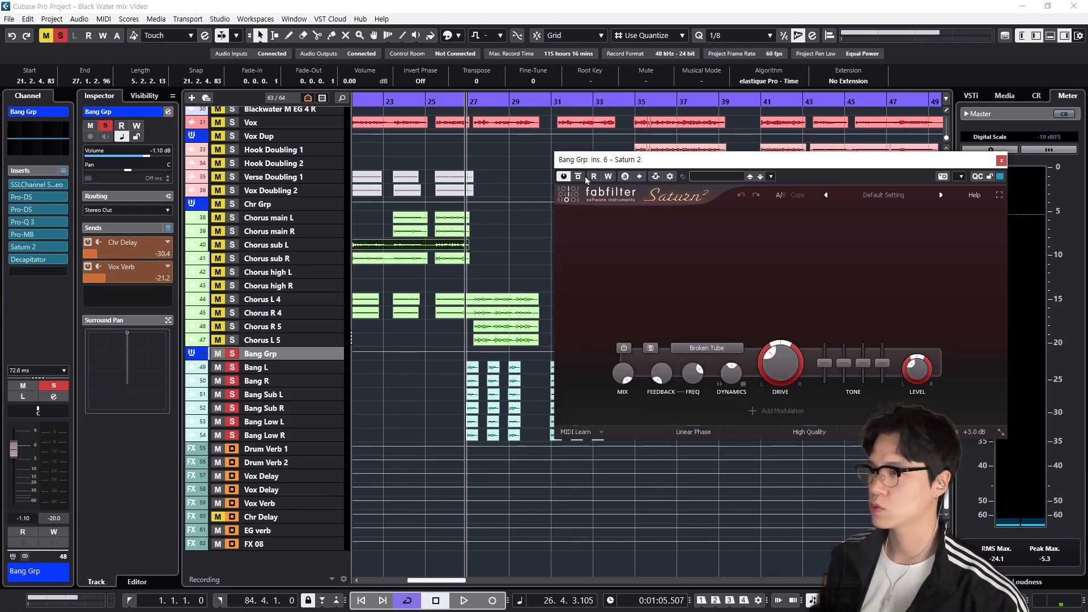
{"action": "left_click", "coordinate": [578, 177]}
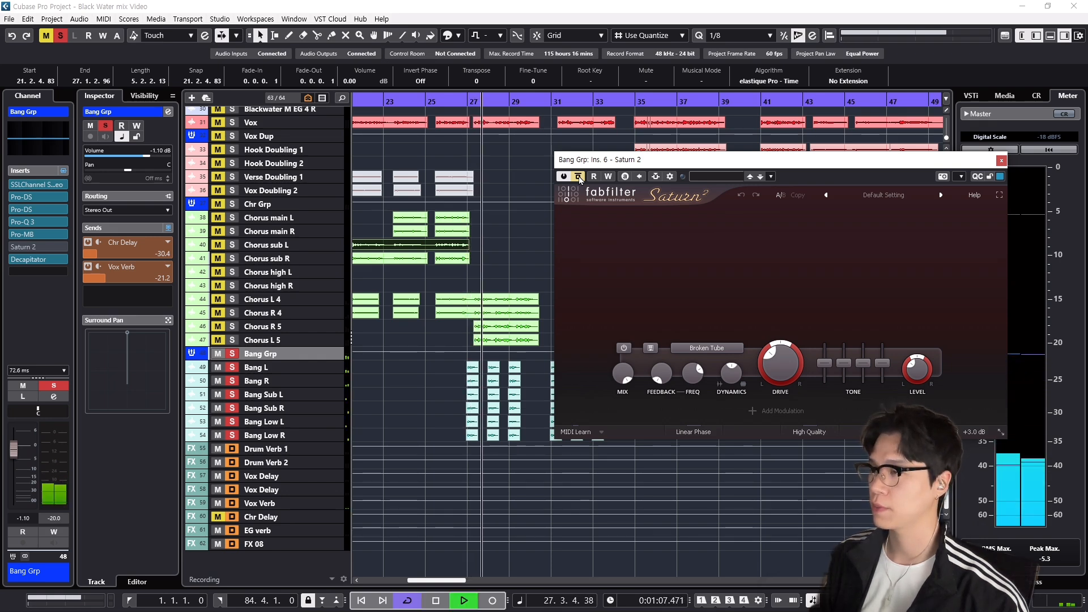
{"action": "key", "text": "space"}
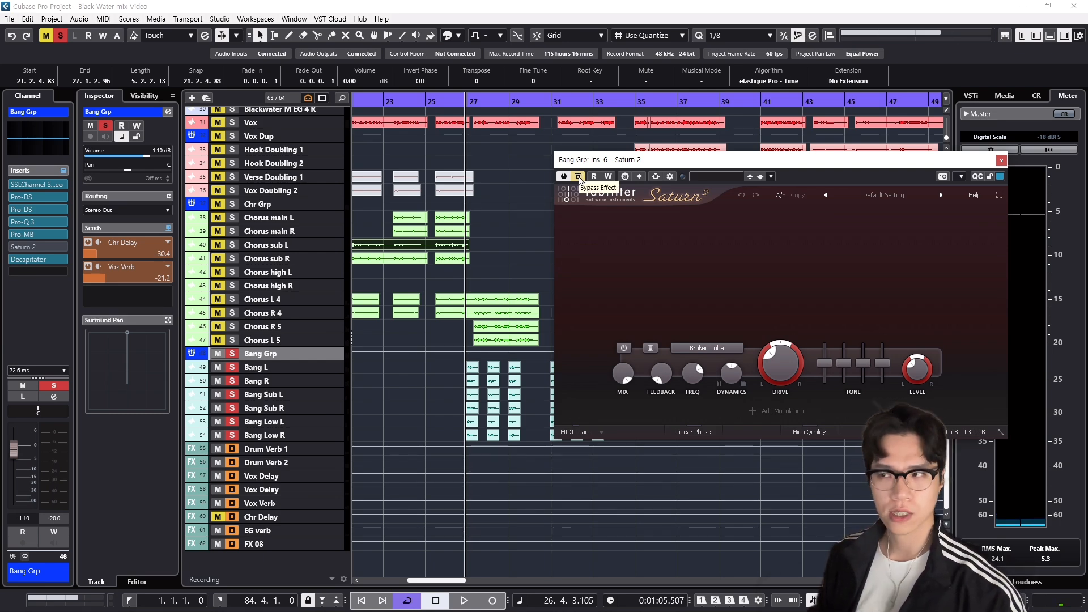
{"action": "key", "text": "space"}
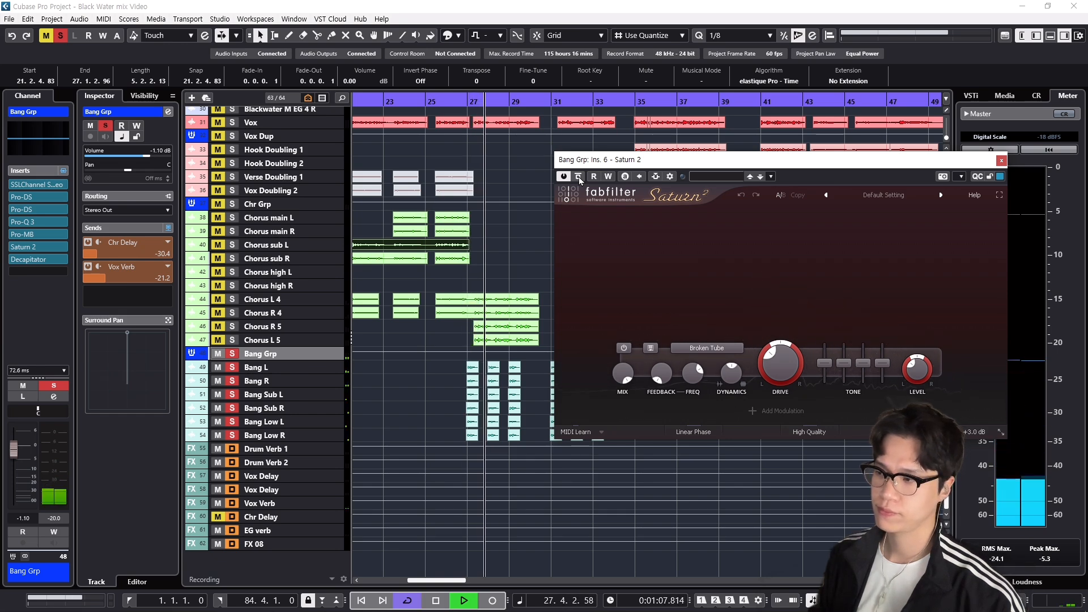
{"action": "key", "text": "space"}
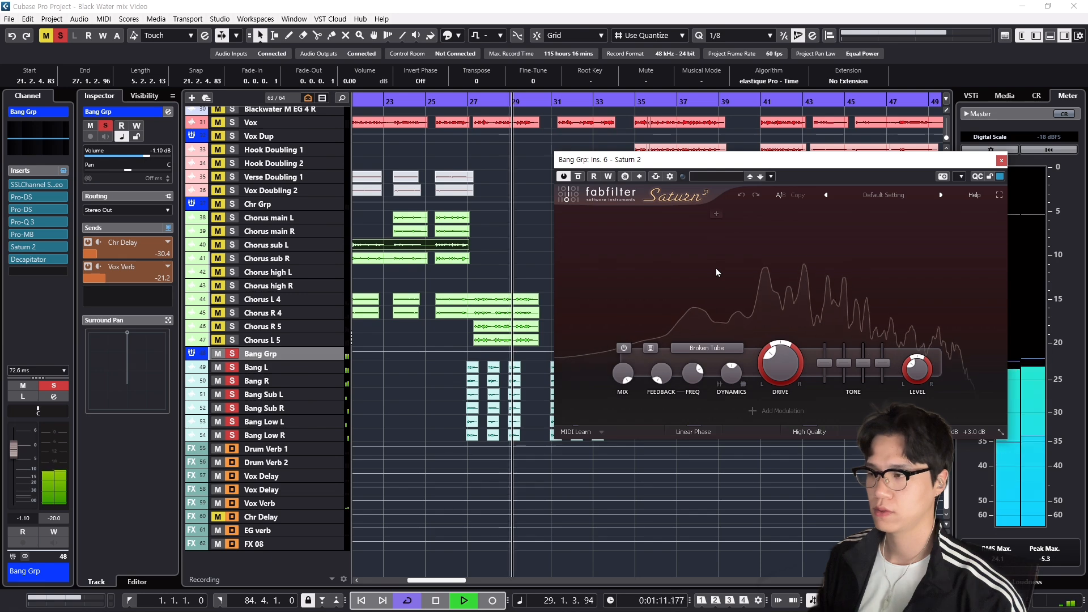
{"action": "key", "text": "space"}
Step: Move the Saturn 2 window off the bang clips and audition the soloed group from 32.1.1.66
{"action": "left_click_drag", "start_coordinate": [707, 161], "coordinate": [796, 161]}
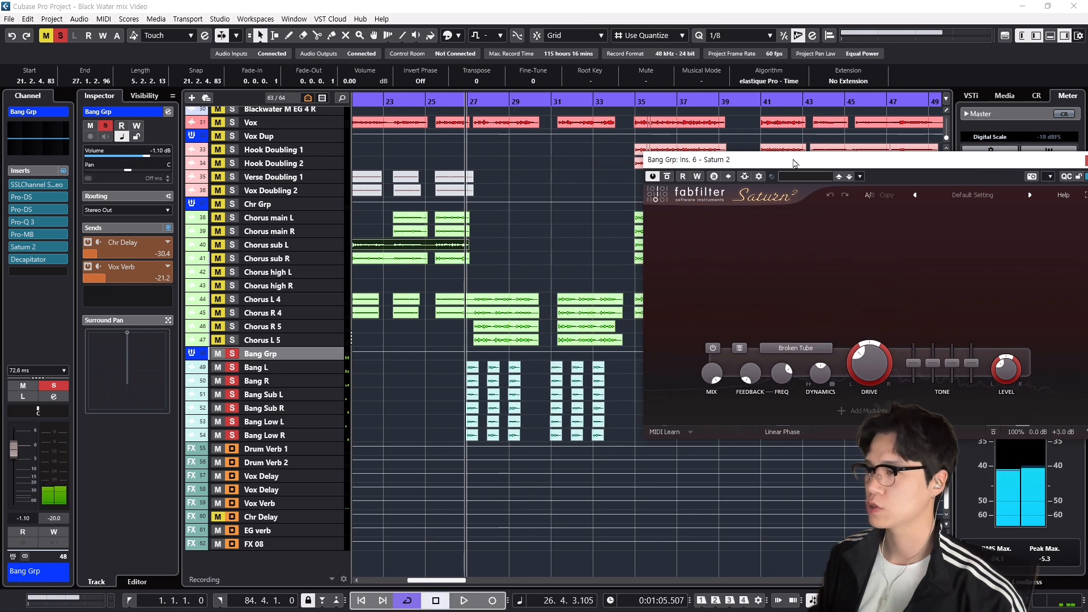
{"action": "left_click", "coordinate": [558, 128]}
{"action": "key", "text": "space"}
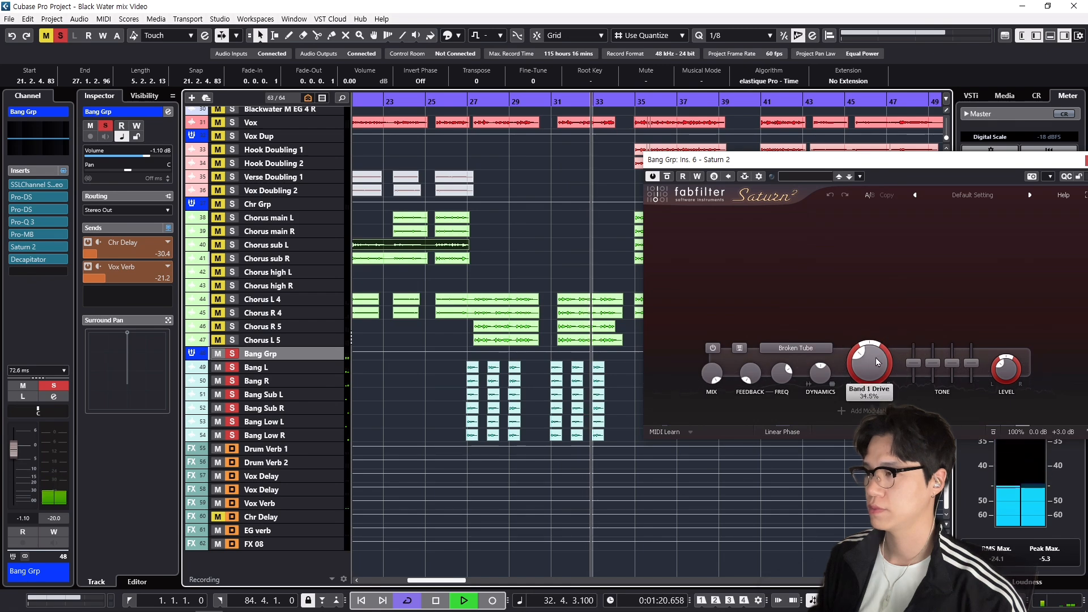
{"action": "key", "text": "space"}
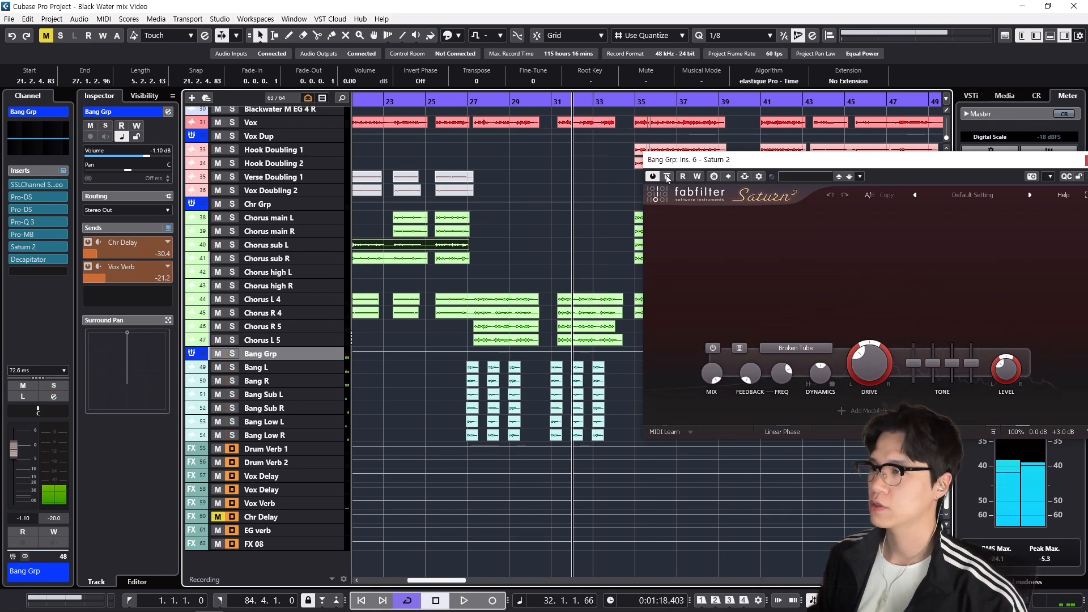
Step: Compare Saturn 2 bypassed and active on Bang Grp within the full mix from 32.1.1.66, leaving it active, and close its window
{"action": "left_click", "coordinate": [668, 177]}
{"action": "key", "text": "space"}
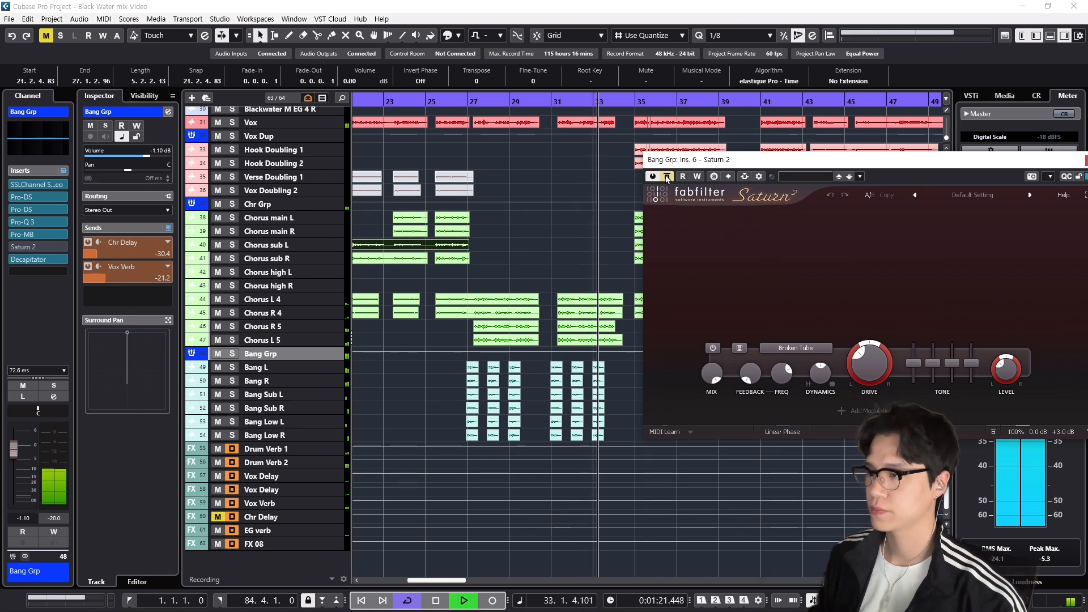
{"action": "key", "text": "space"}
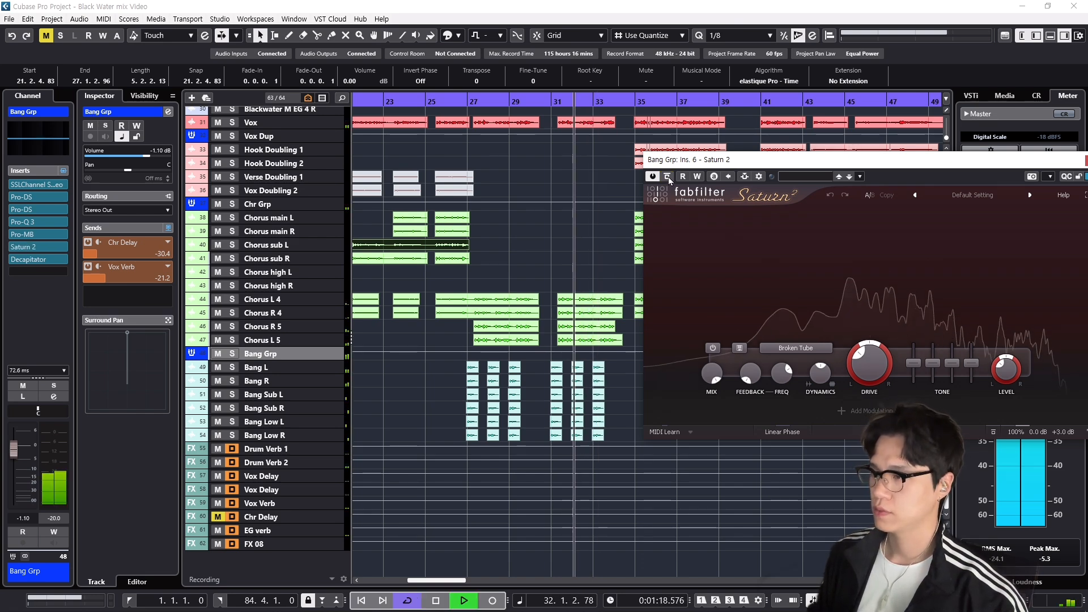
{"action": "key", "text": "space"}
{"action": "left_click_drag", "start_coordinate": [853, 160], "coordinate": [527, 178]}
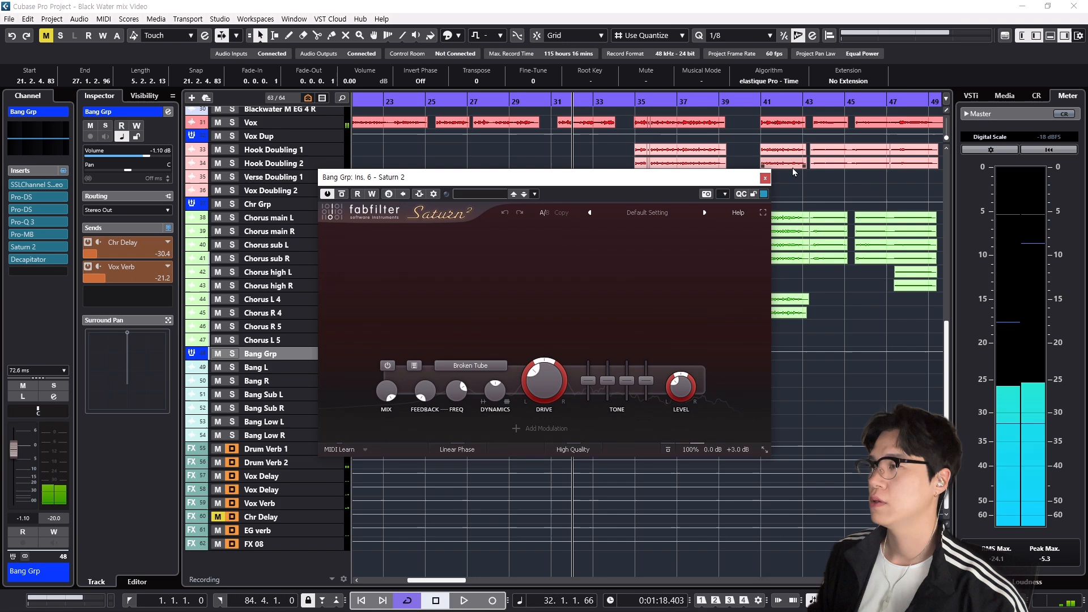
{"action": "left_click", "coordinate": [765, 178]}
Step: Examine the whole arrangement from the drum tracks down to the bang vocal clips and effect channels
{"action": "key", "text": "g"}
{"action": "key", "text": "g"}
{"action": "key", "text": "g"}
{"action": "key", "text": "g"}
{"action": "key", "text": "g"}
{"action": "key", "text": "g"}
{"action": "key", "text": "g"}
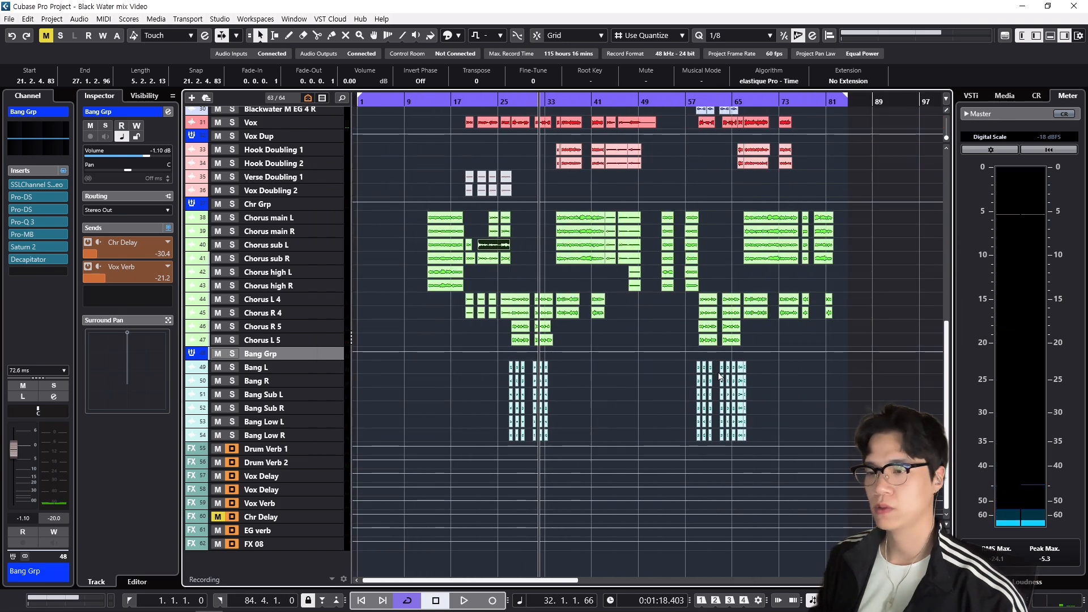
{"action": "scroll", "coordinate": [782, 397], "scroll_direction": "right", "scroll_amount": 5}
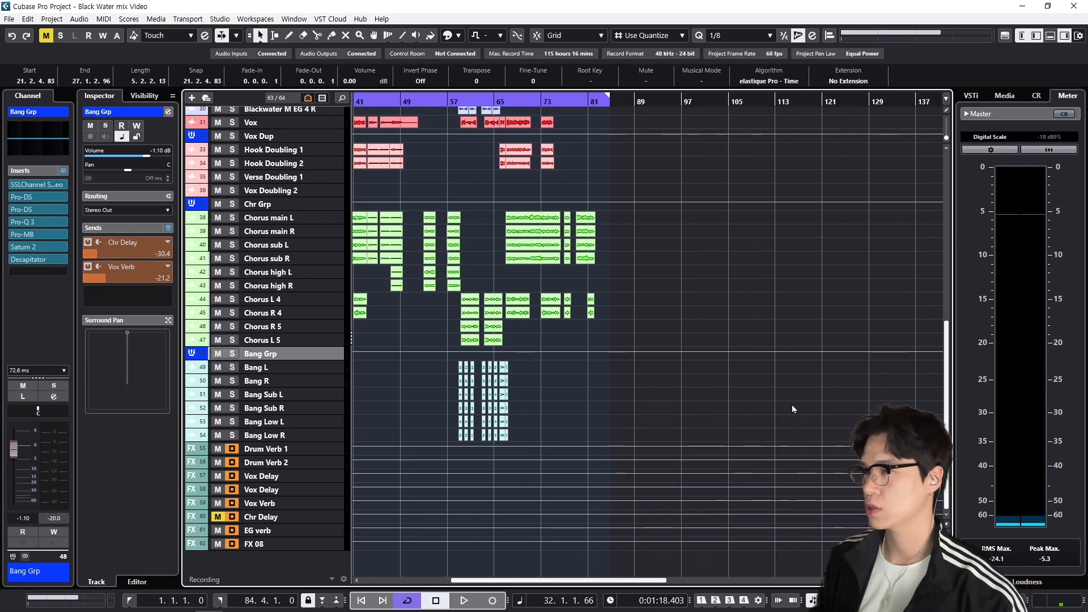
{"action": "scroll", "coordinate": [792, 405], "scroll_direction": "left", "scroll_amount": 5}
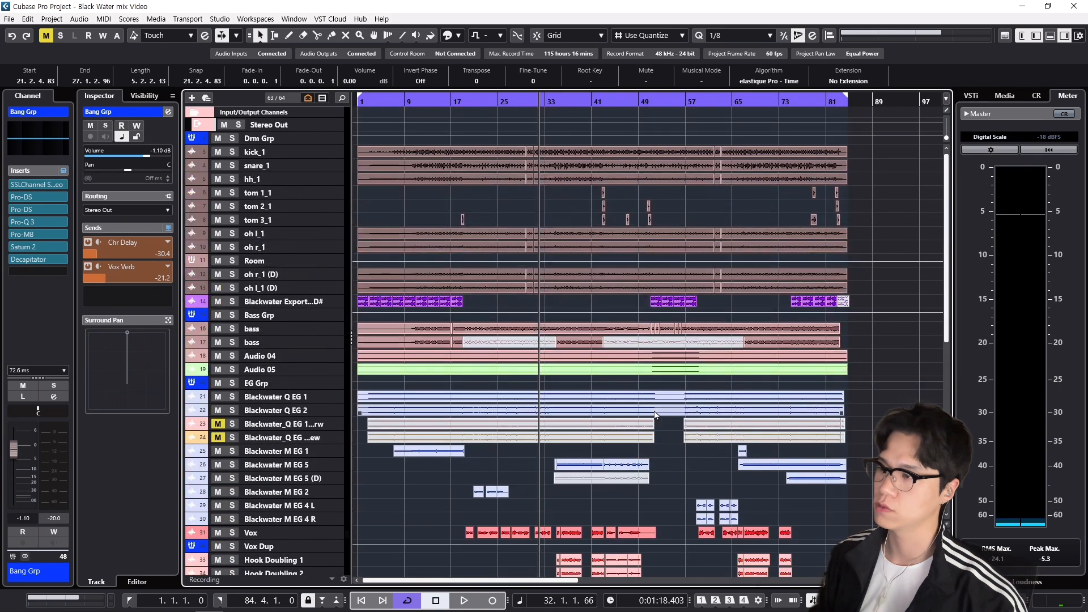
{"action": "scroll", "coordinate": [758, 421], "scroll_direction": "down", "scroll_amount": 10}
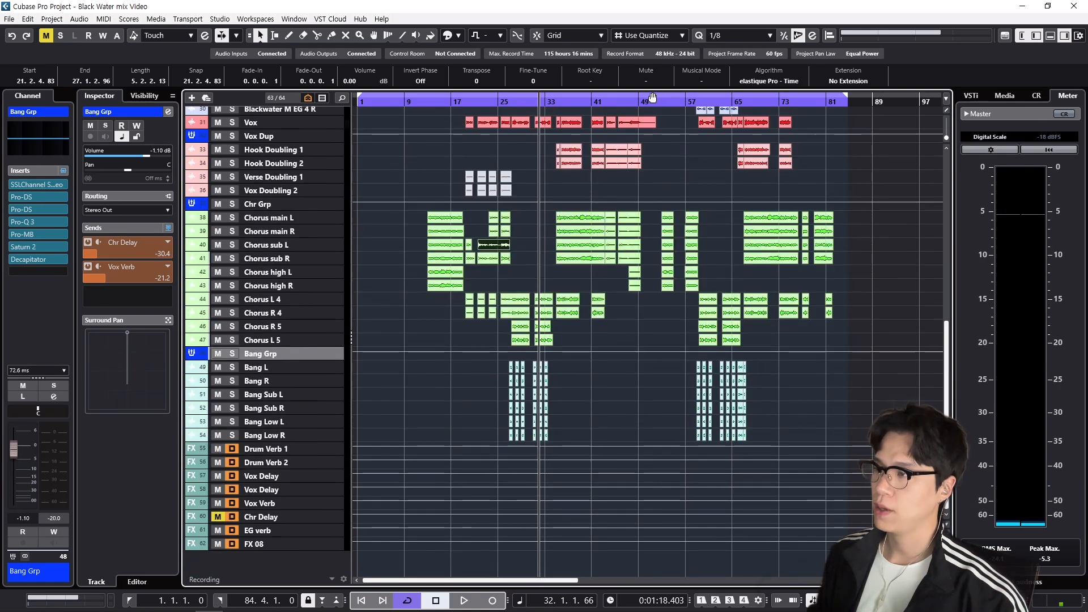
Step: Audition the second bang vocal section within the full mix from 58.3.3.110
{"action": "left_click", "coordinate": [694, 101]}
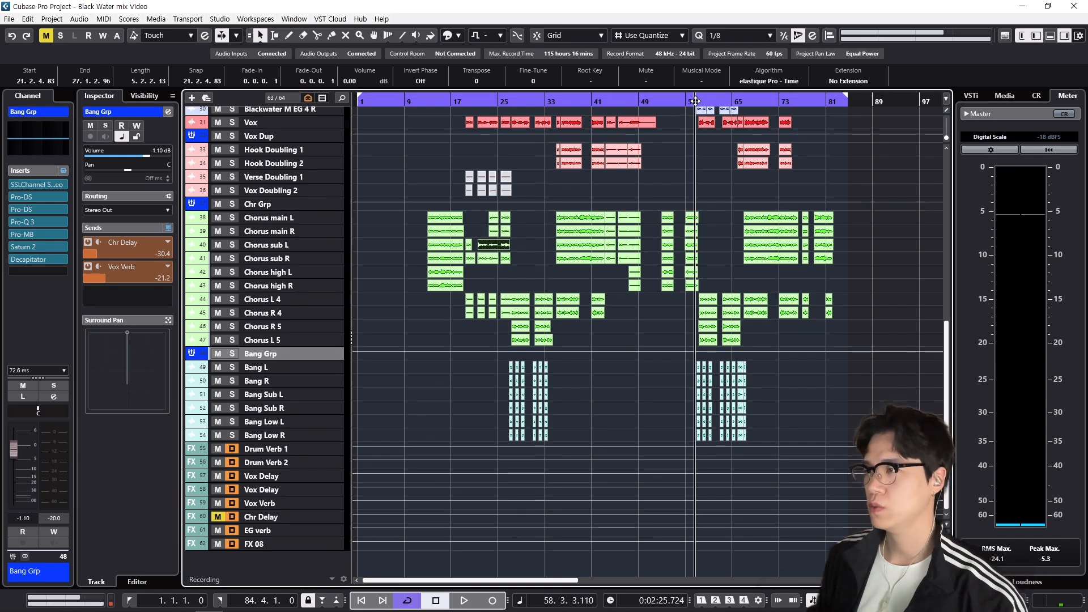
{"action": "scroll", "coordinate": [336, 327], "scroll_direction": "up", "scroll_amount": 7}
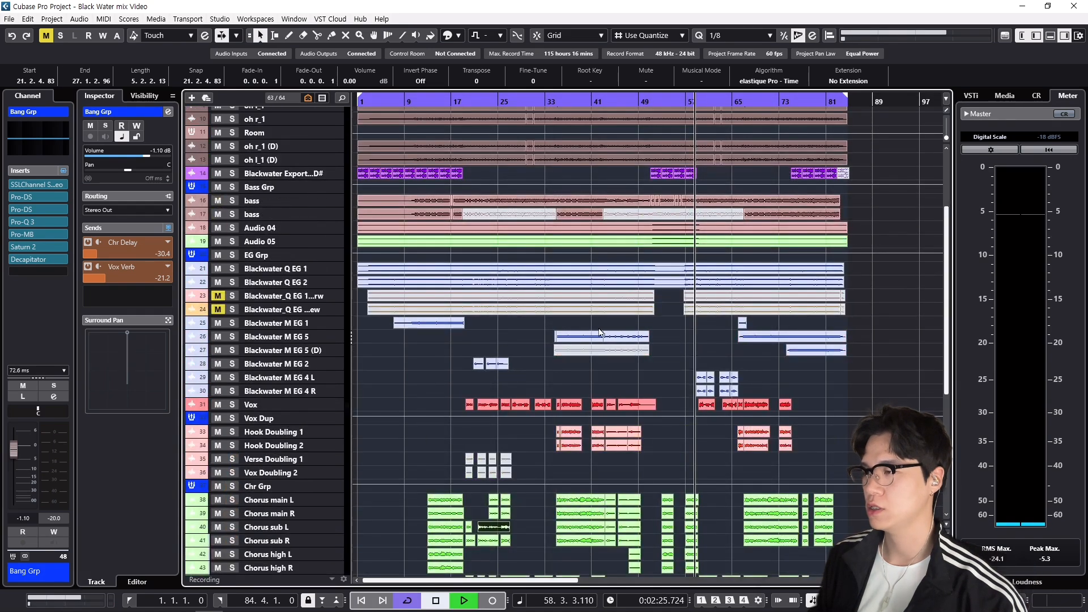
{"action": "scroll", "coordinate": [844, 323], "scroll_direction": "down", "scroll_amount": 7}
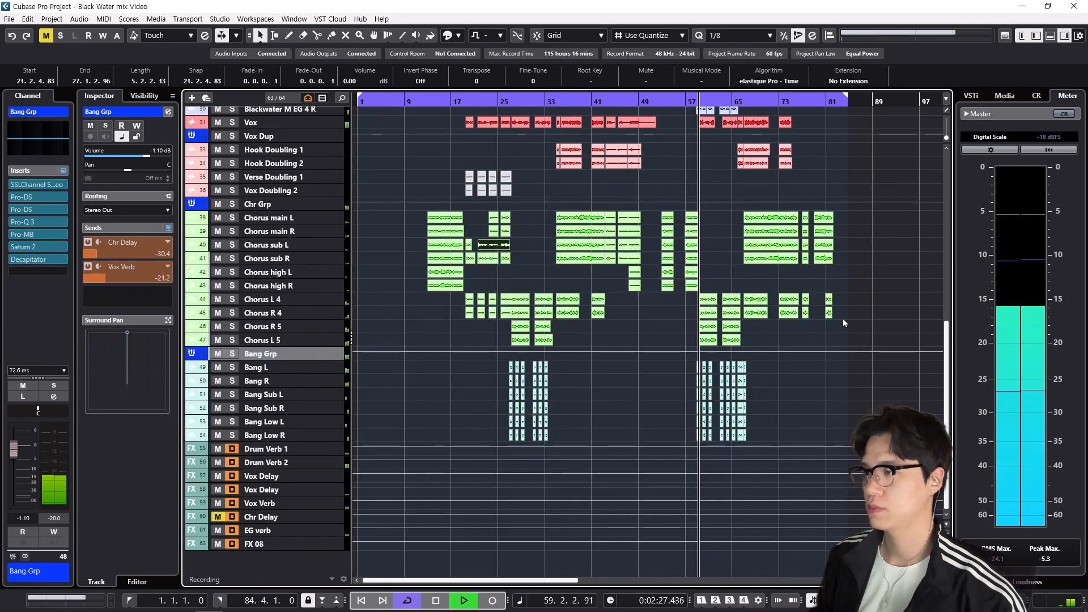
{"action": "scroll", "coordinate": [843, 323], "scroll_direction": "up", "scroll_amount": 3}
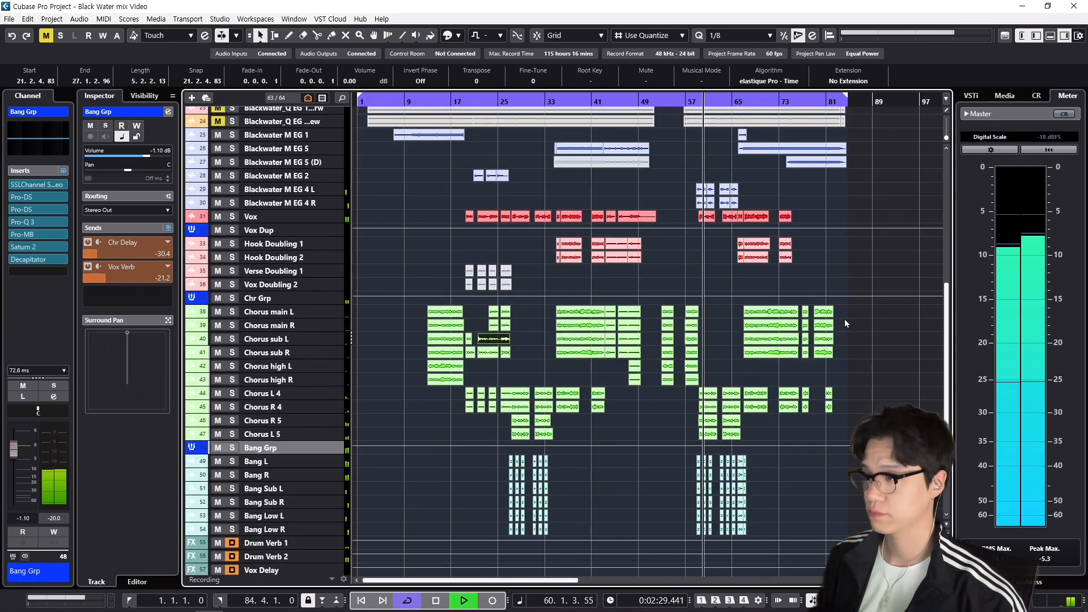
{"action": "key", "text": "space"}
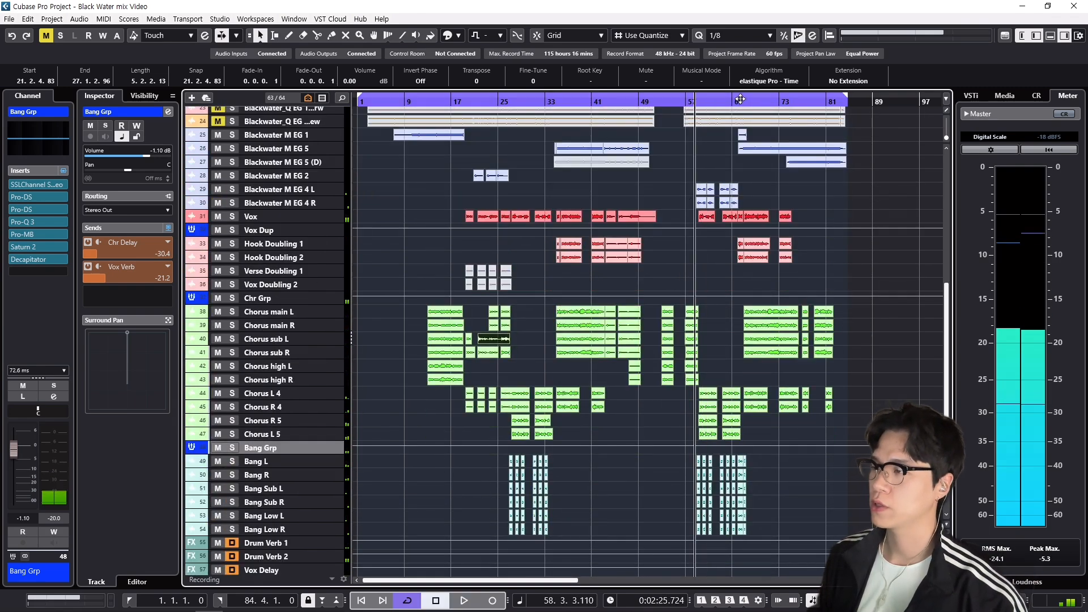